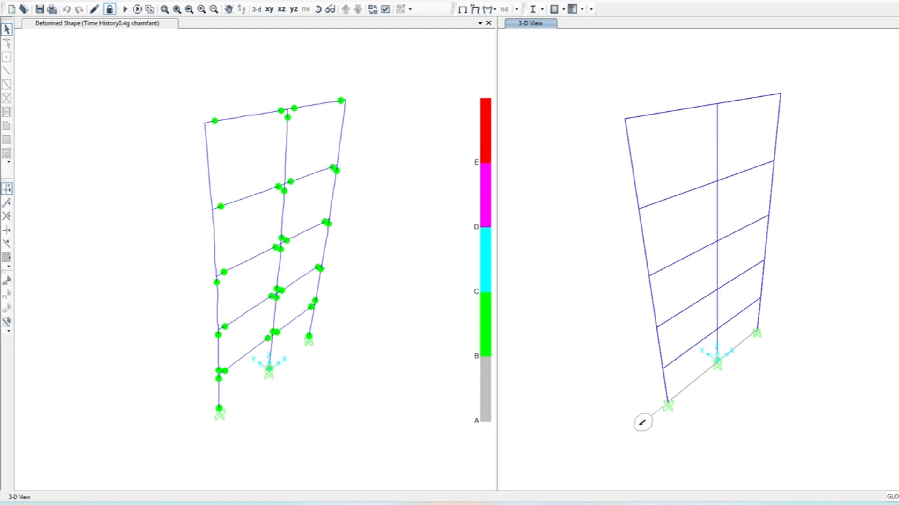
Step: Start a new model from the 2D Frames template with KN, m, C units and India default materials, answering the save prompt
{"action": "left_click", "coordinate": [14, 12]}
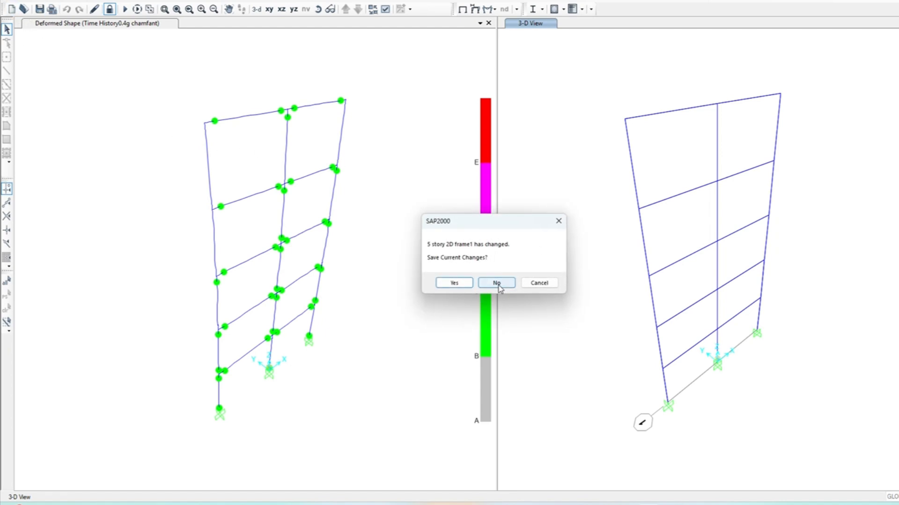
{"action": "left_click", "coordinate": [457, 283]}
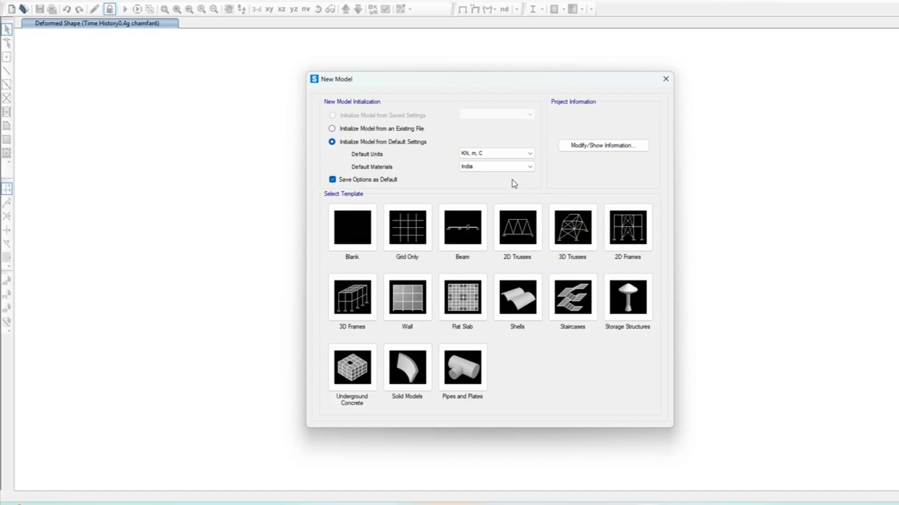
{"action": "left_click", "coordinate": [505, 155]}
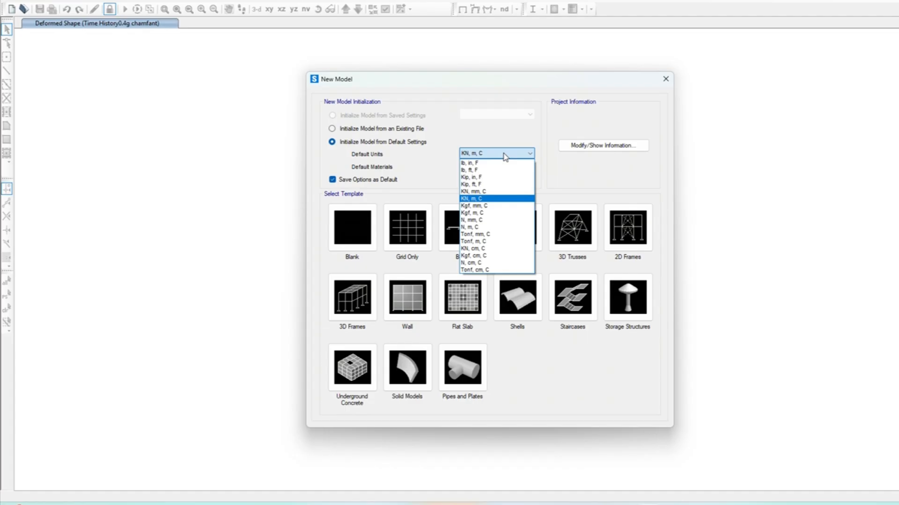
{"action": "left_click", "coordinate": [505, 156]}
{"action": "left_click", "coordinate": [507, 173]}
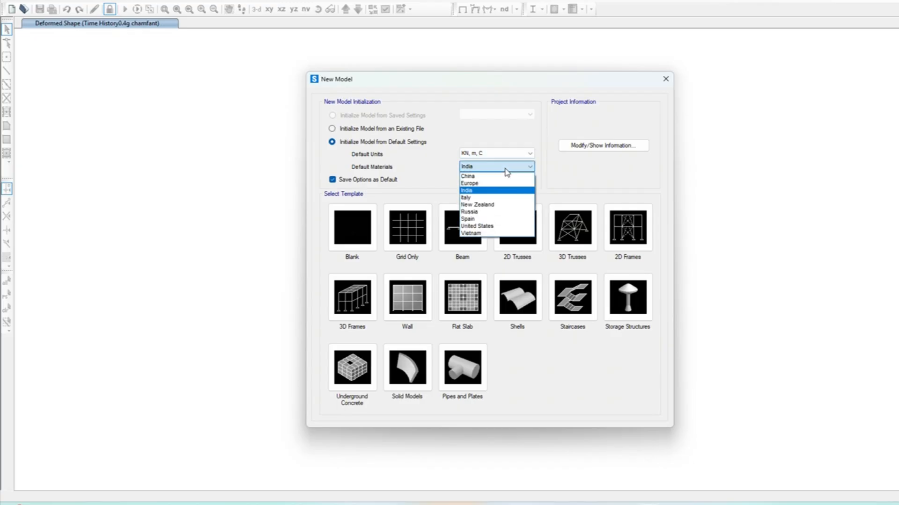
{"action": "left_click", "coordinate": [506, 169]}
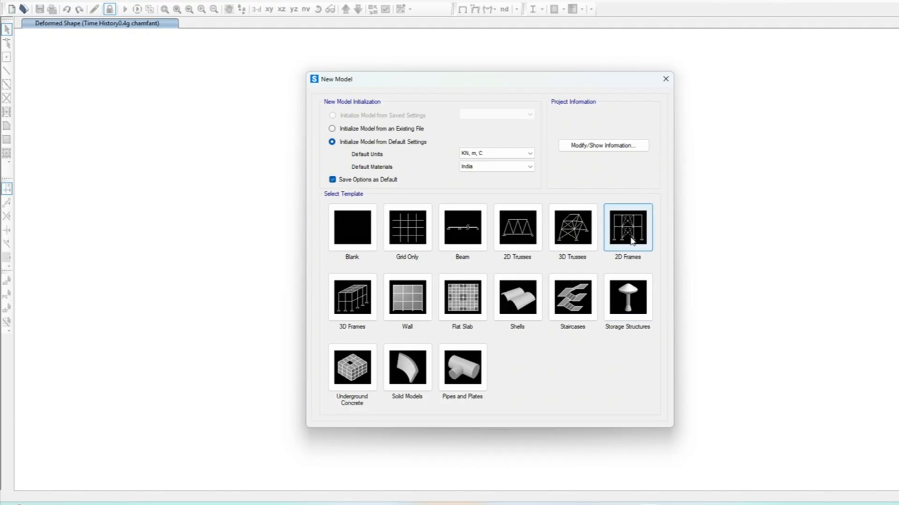
{"action": "left_click", "coordinate": [630, 240]}
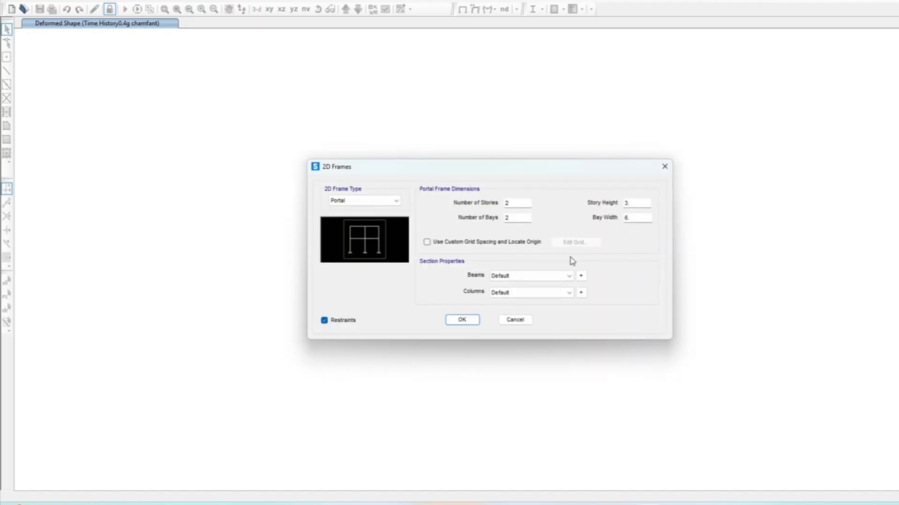
Step: Set the portal frame to 5 stories and a bay width of 4
{"action": "double_click", "coordinate": [517, 203]}
{"action": "type", "text": "5"}
{"action": "double_click", "coordinate": [631, 219]}
{"action": "type", "text": "4"}
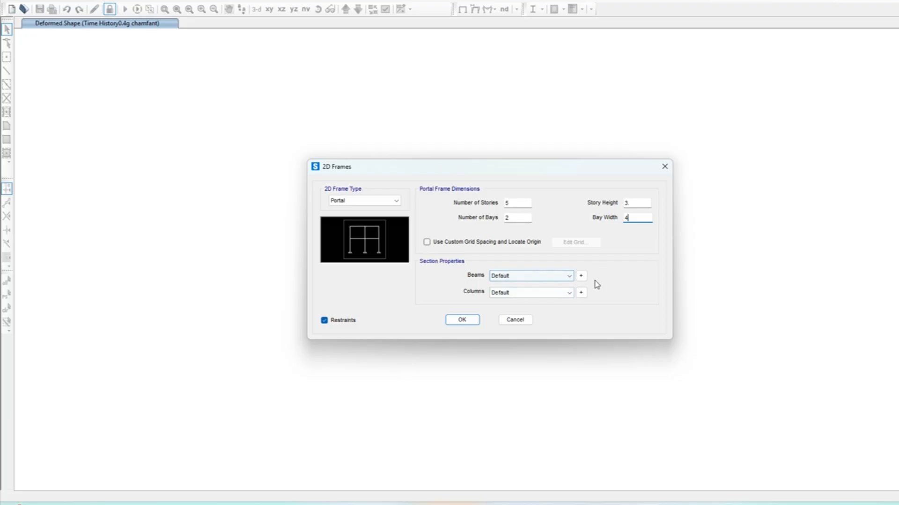
Step: Add a new rectangular concrete frame section from the beam section properties
{"action": "left_click", "coordinate": [581, 277]}
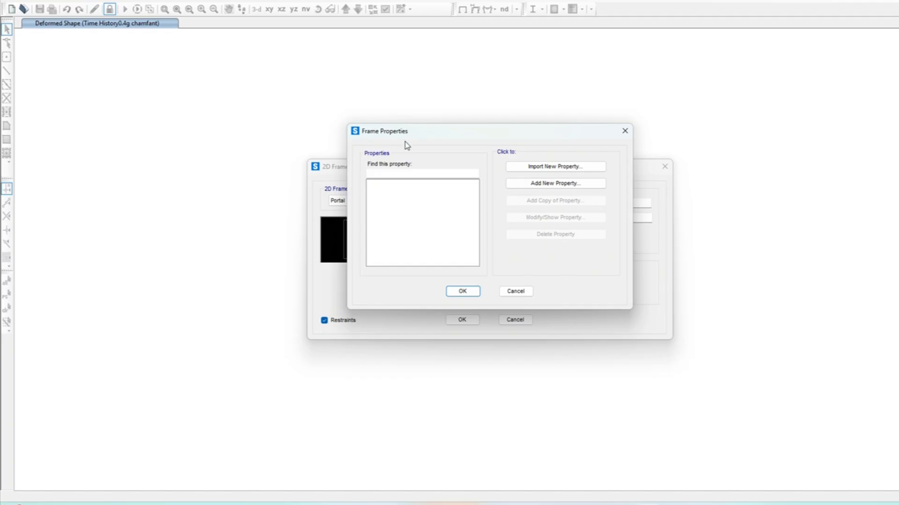
{"action": "left_click", "coordinate": [569, 186]}
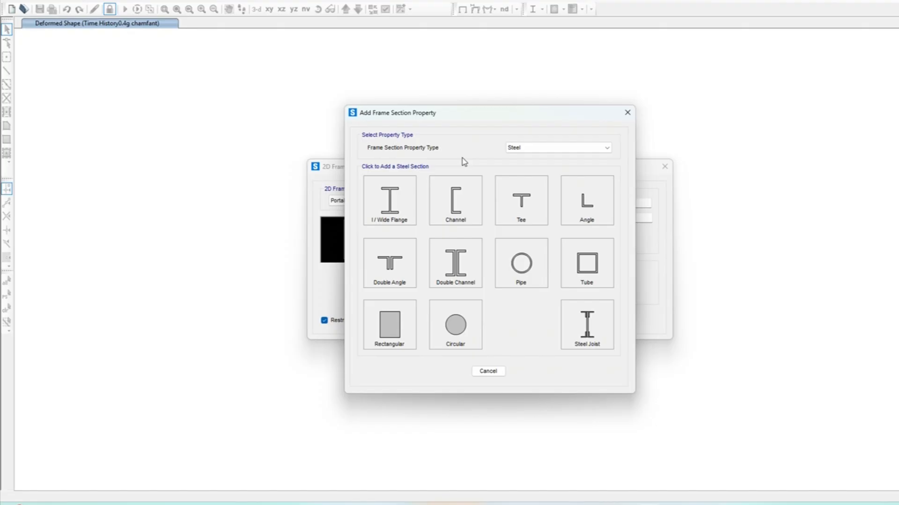
{"action": "left_click", "coordinate": [536, 148]}
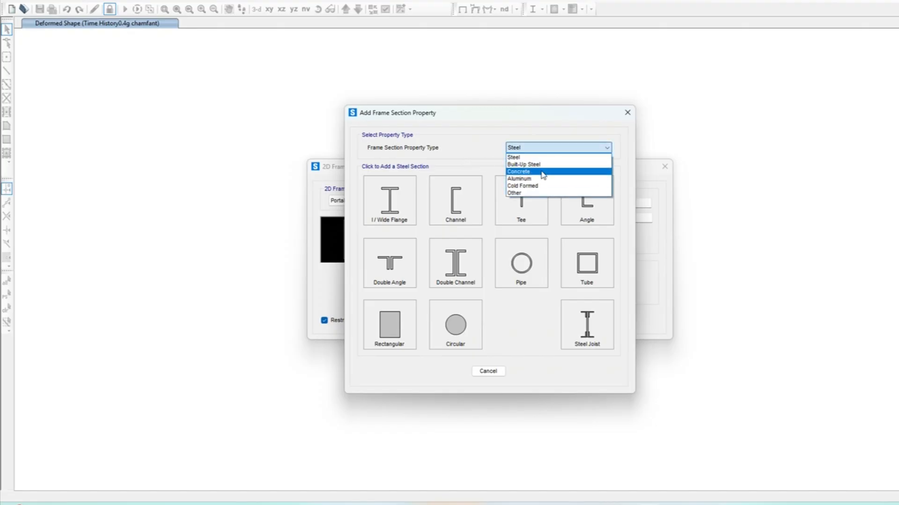
{"action": "left_click", "coordinate": [539, 172]}
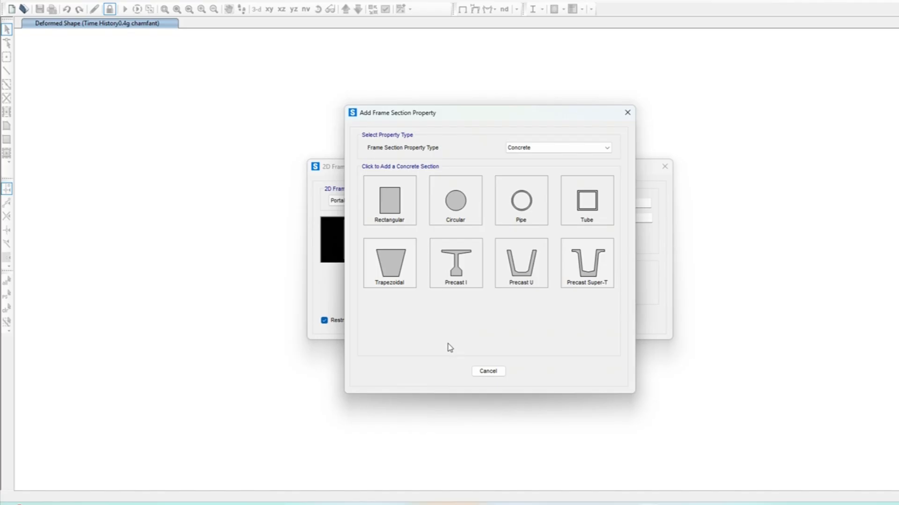
{"action": "left_click", "coordinate": [385, 210]}
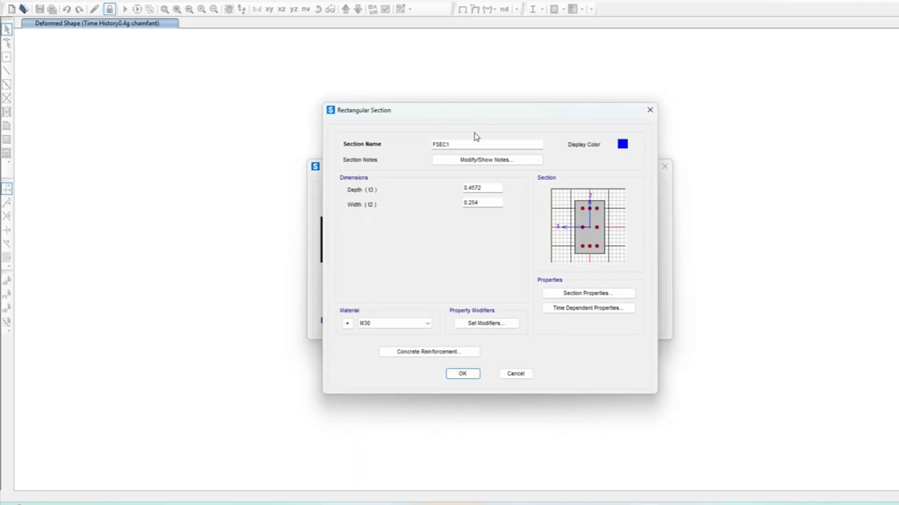
Step: Name the section column and set its depth and width to 0.45
{"action": "double_click", "coordinate": [460, 147]}
{"action": "type", "text": "column"}
{"action": "left_click", "coordinate": [489, 187]}
{"action": "key", "text": "BackSpace"}
{"action": "key", "text": "BackSpace"}
{"action": "left_click", "coordinate": [488, 201]}
{"action": "key", "text": "BackSpace"}
{"action": "key", "text": "BackSpace"}
{"action": "key", "text": "BackSpace"}
{"action": "type", "text": "45"}
Step: Open the section's concrete reinforcement data and inspect the available longitudinal bar materials
{"action": "left_click", "coordinate": [468, 356]}
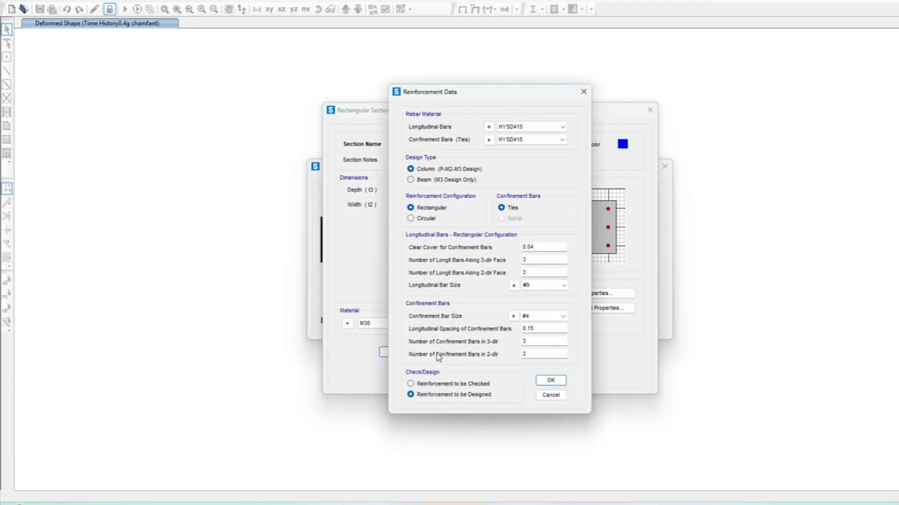
{"action": "left_click_drag", "start_coordinate": [519, 96], "coordinate": [604, 74]}
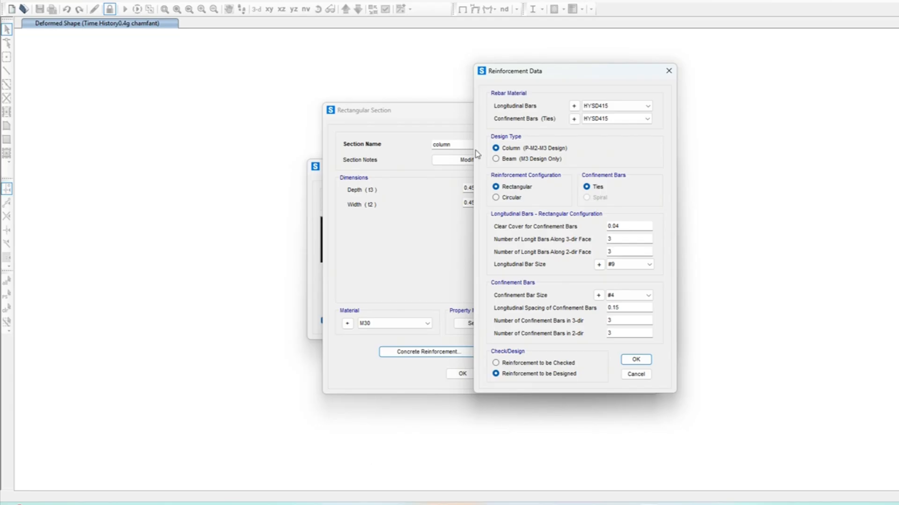
{"action": "left_click", "coordinate": [611, 107]}
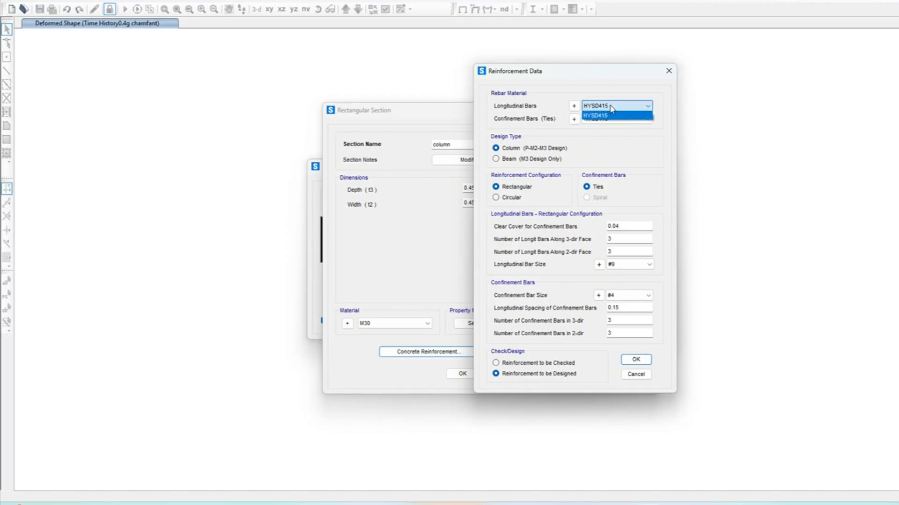
{"action": "left_click", "coordinate": [611, 109]}
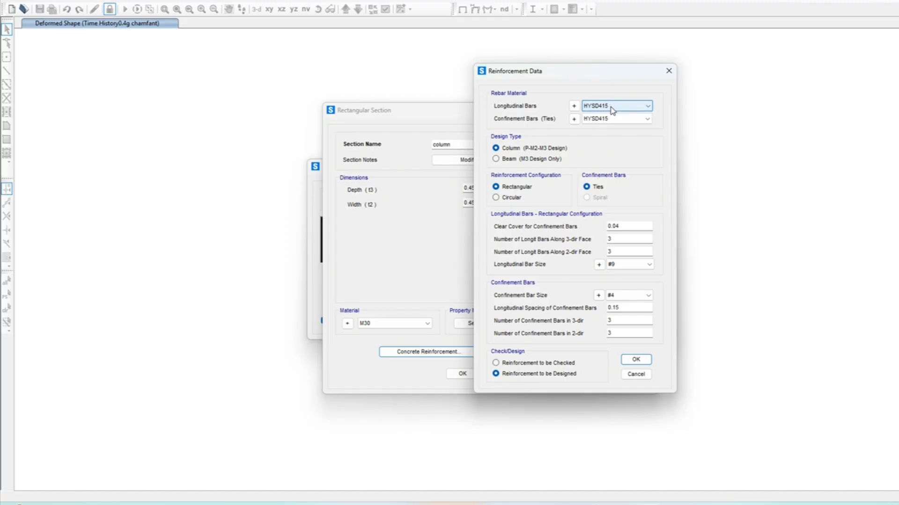
Step: Define a new rebar material for region India, Indian standard, grade HYSD Grade 500
{"action": "left_click", "coordinate": [574, 107]}
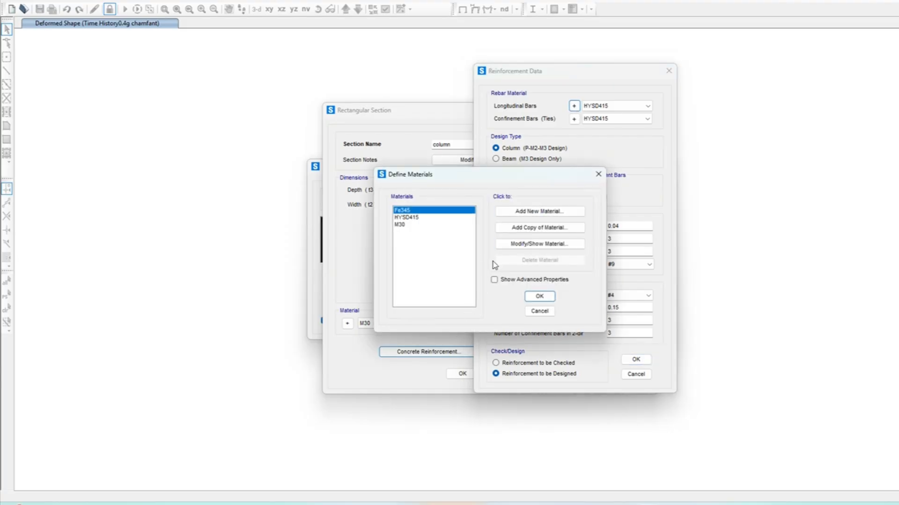
{"action": "left_click", "coordinate": [527, 215]}
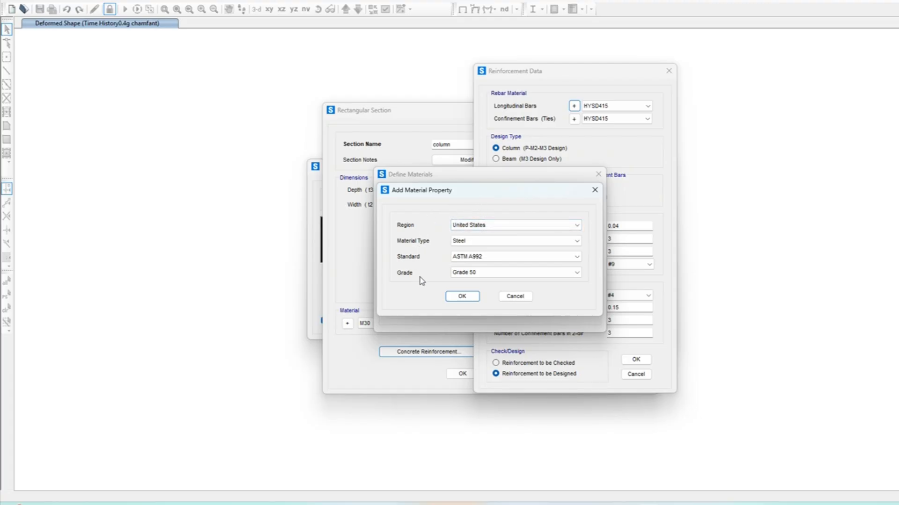
{"action": "left_click", "coordinate": [475, 226]}
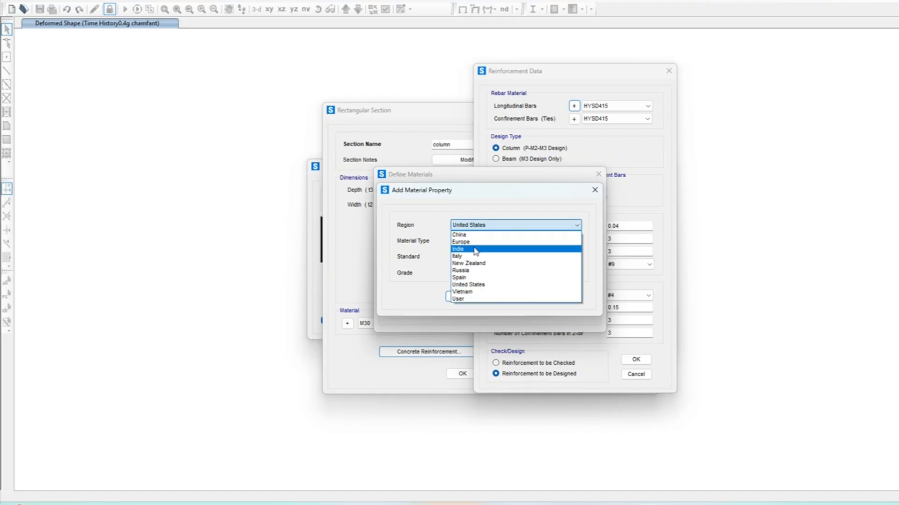
{"action": "left_click", "coordinate": [476, 250]}
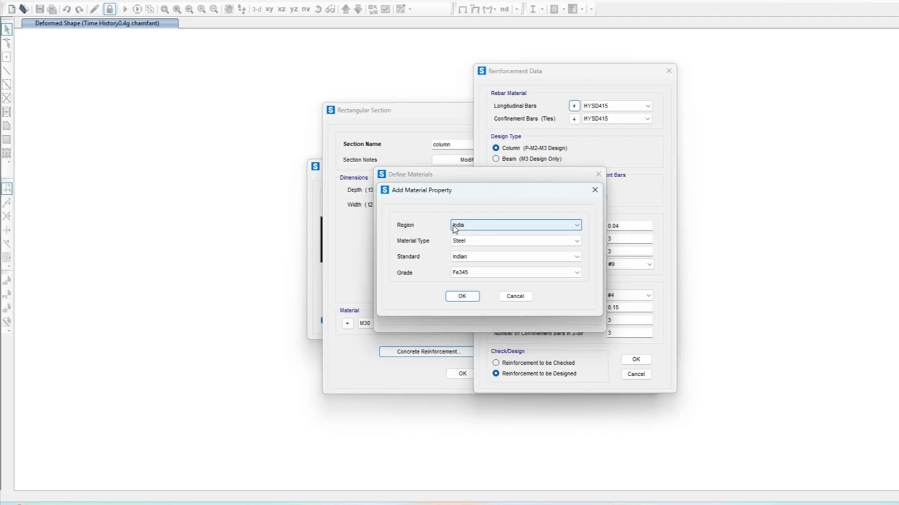
{"action": "left_click", "coordinate": [500, 241]}
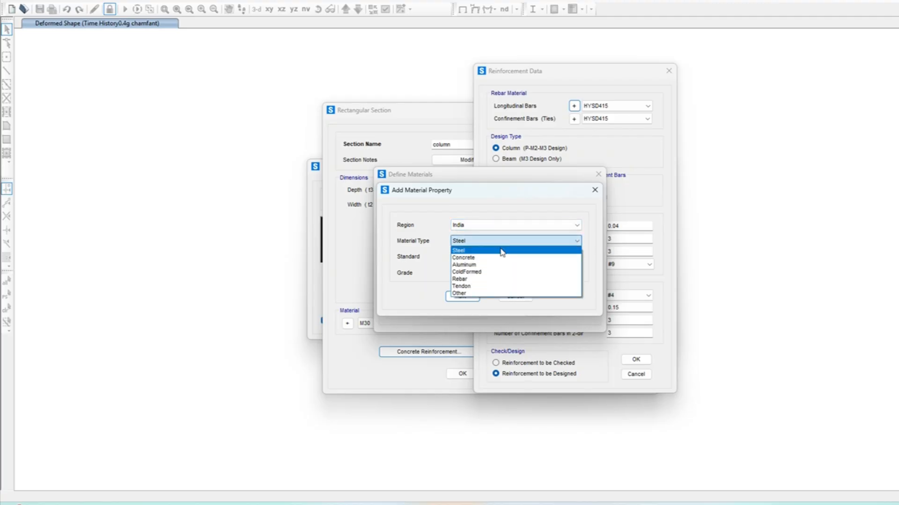
{"action": "left_click", "coordinate": [497, 280]}
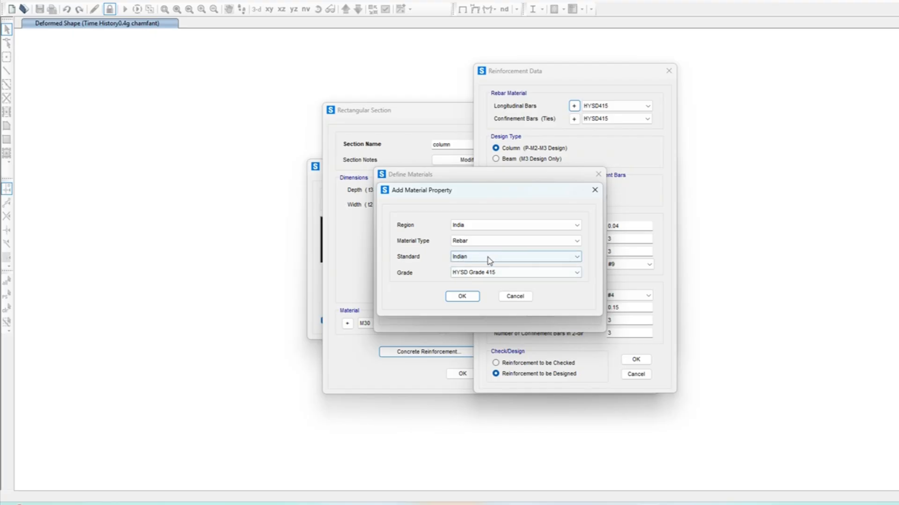
{"action": "left_click", "coordinate": [487, 273]}
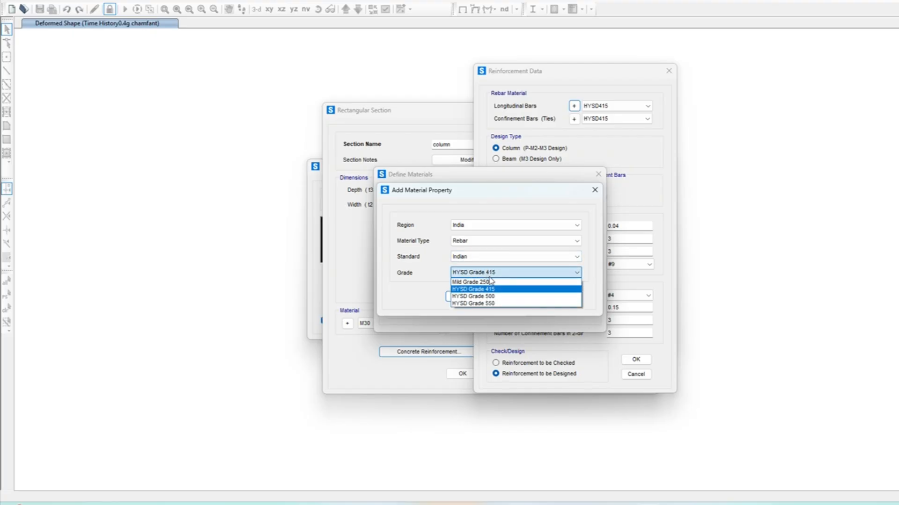
{"action": "left_click", "coordinate": [492, 297]}
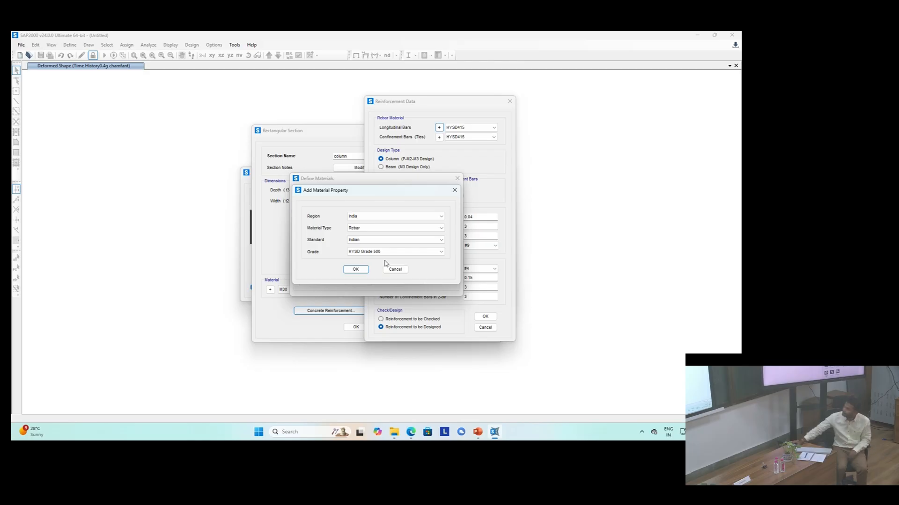
{"action": "left_click", "coordinate": [355, 270]}
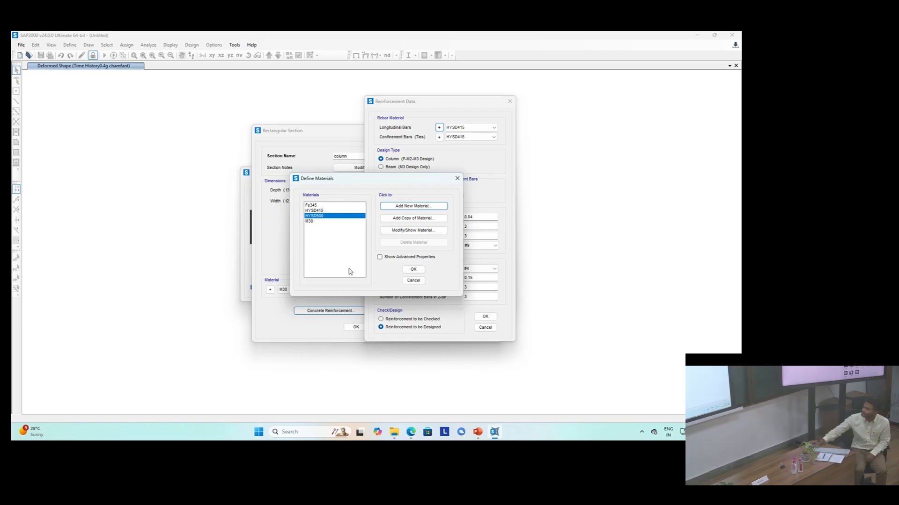
{"action": "left_click", "coordinate": [413, 270]}
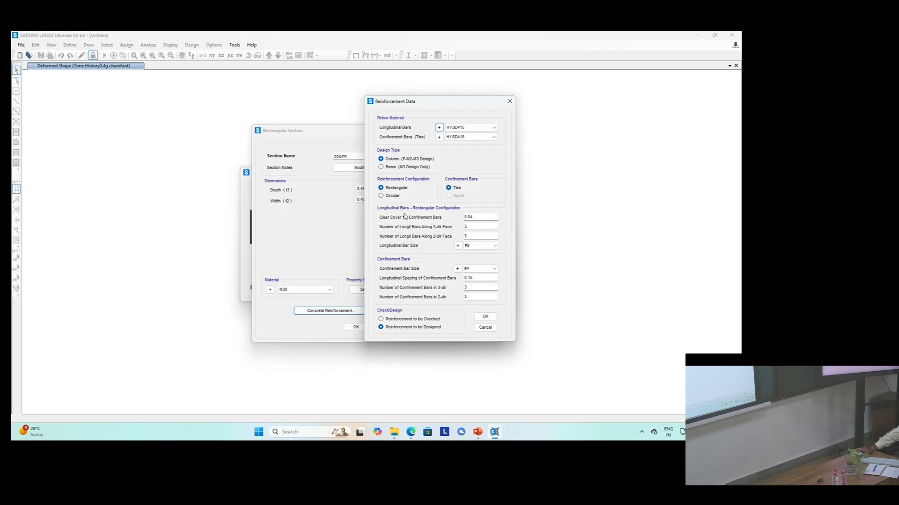
Step: Set both the longitudinal and confinement bar materials to HYSD500
{"action": "left_click", "coordinate": [452, 128]}
{"action": "left_click", "coordinate": [452, 129]}
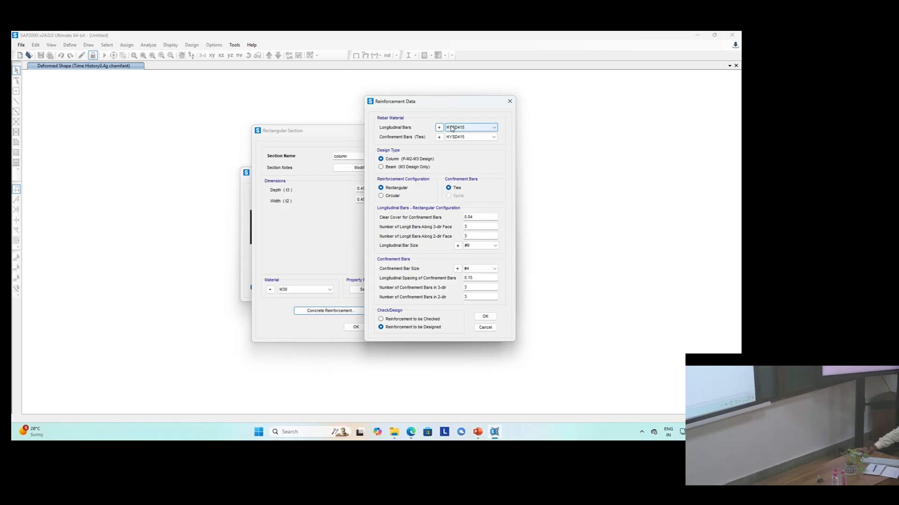
{"action": "left_click", "coordinate": [452, 129]}
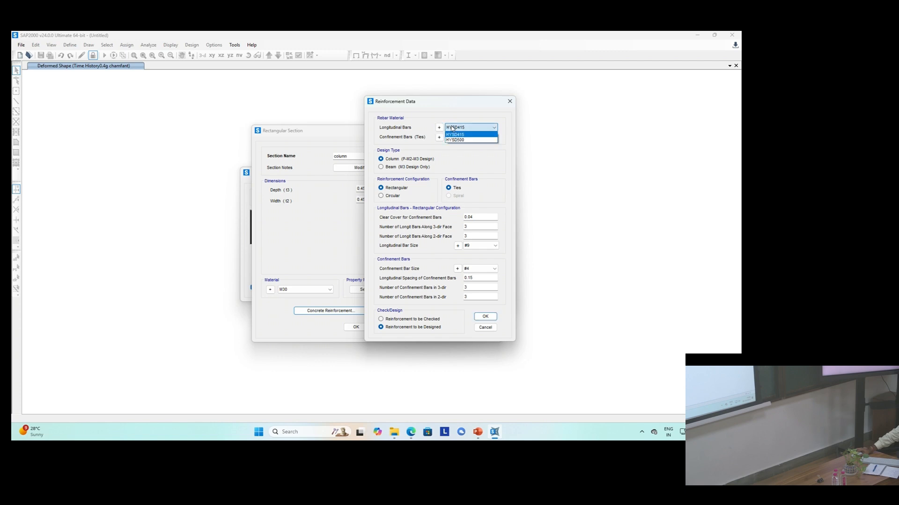
{"action": "left_click", "coordinate": [460, 143]}
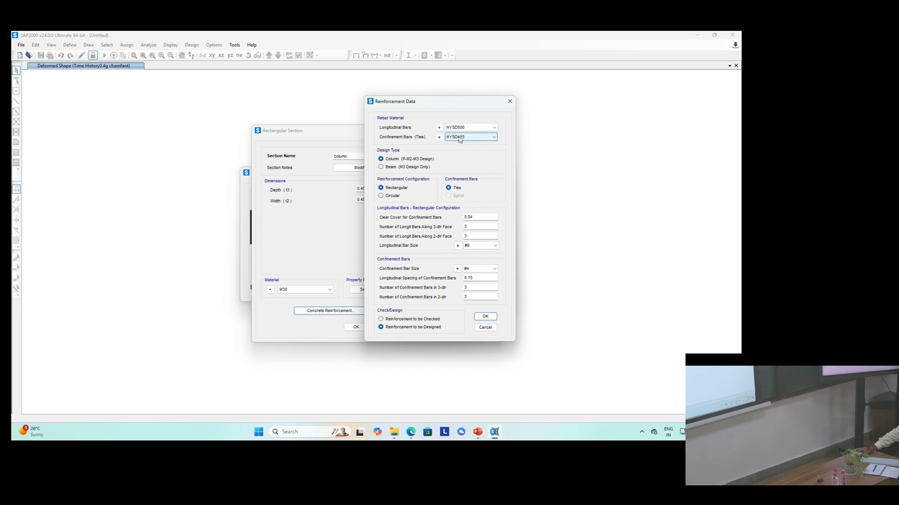
{"action": "left_click", "coordinate": [460, 139]}
{"action": "left_click", "coordinate": [461, 151]}
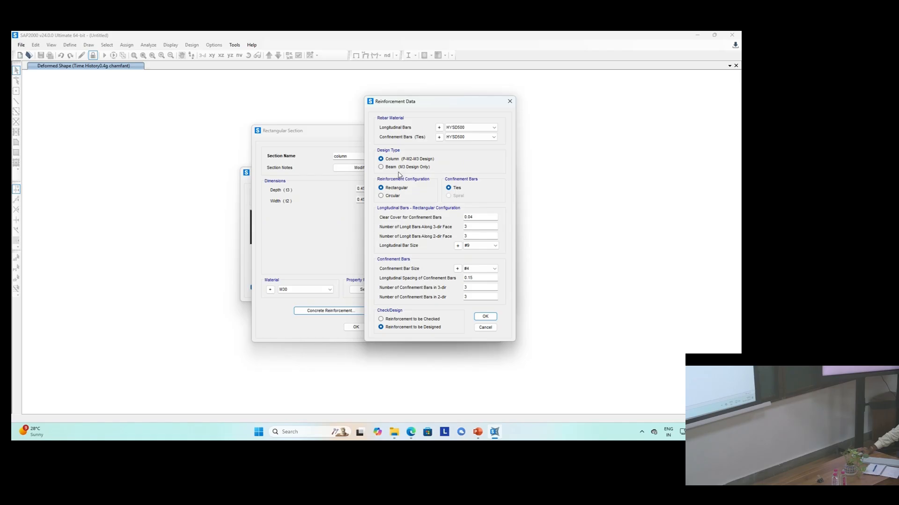
Step: Compare the Beam and Column design type options, keeping the Column design type
{"action": "left_click", "coordinate": [393, 170]}
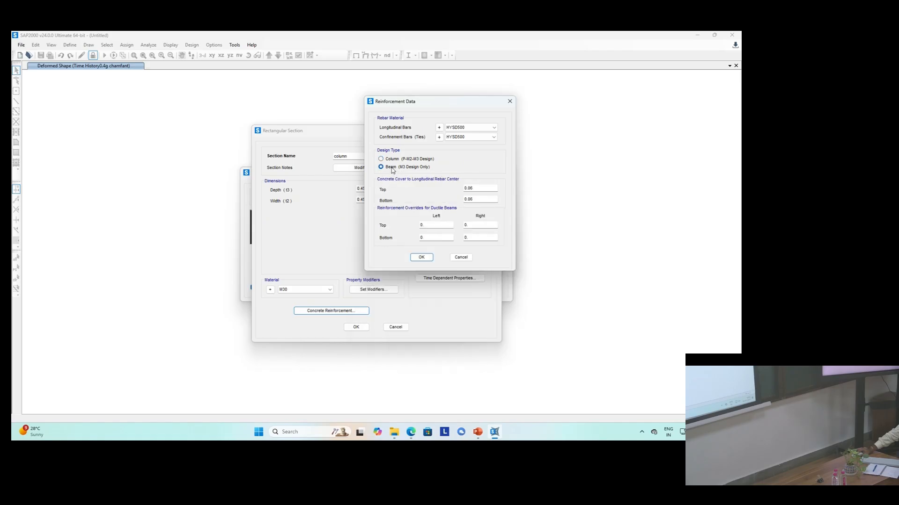
{"action": "left_click", "coordinate": [392, 160]}
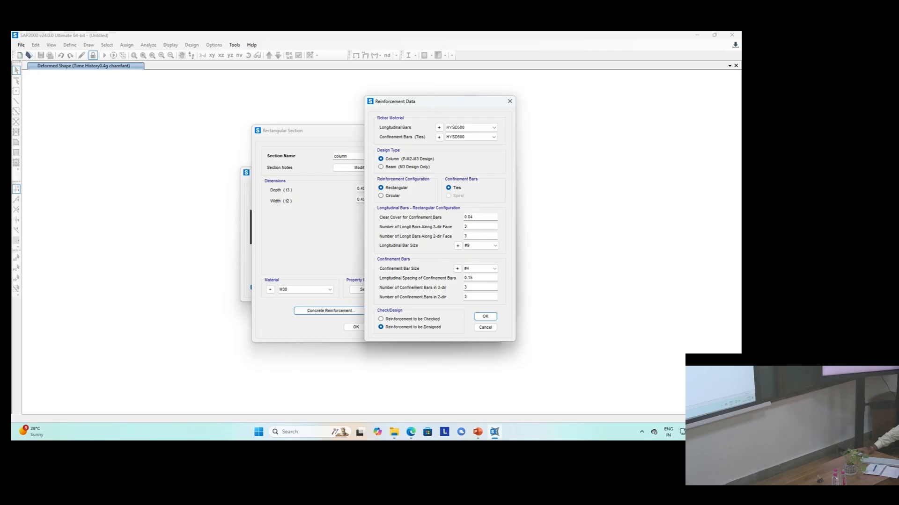
{"action": "left_click_drag", "start_coordinate": [434, 102], "coordinate": [557, 112]}
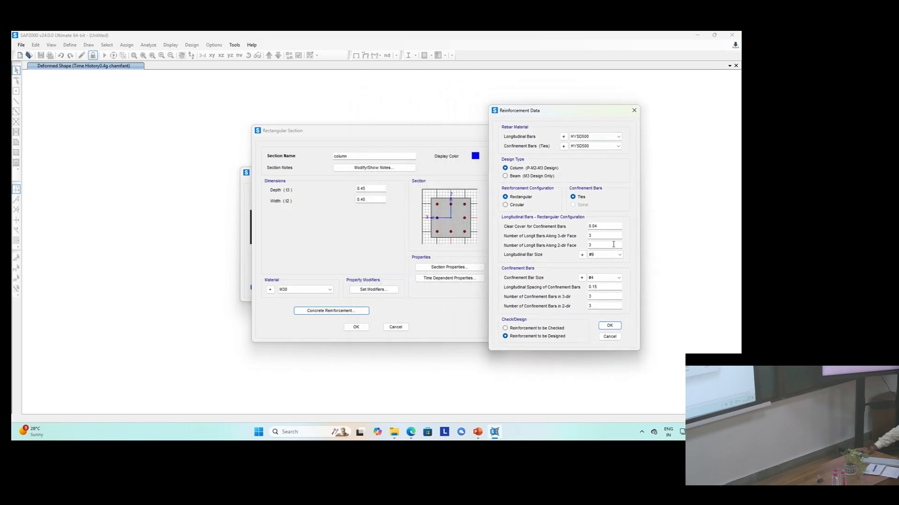
Step: Set the number of longitudinal bars along the 3-dir face to 4
{"action": "double_click", "coordinate": [597, 236]}
{"action": "type", "text": "4"}
{"action": "left_click", "coordinate": [601, 256]}
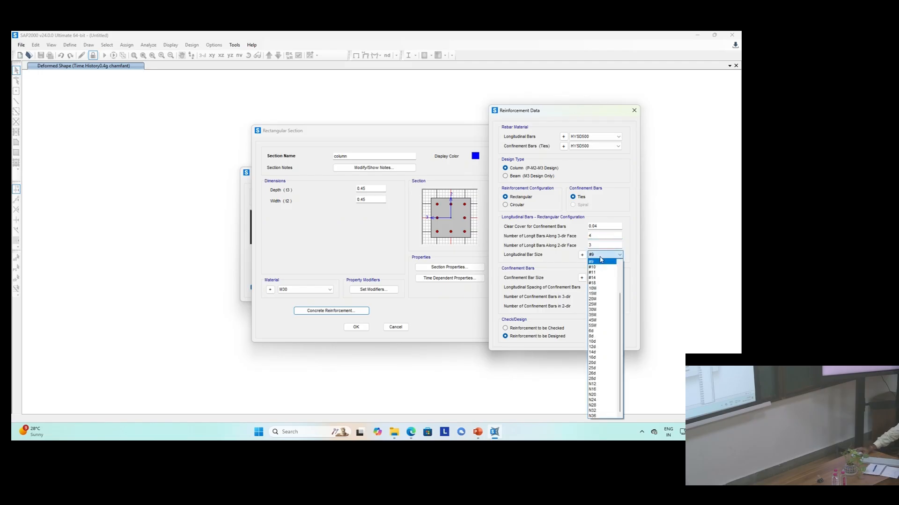
{"action": "left_click", "coordinate": [601, 261]}
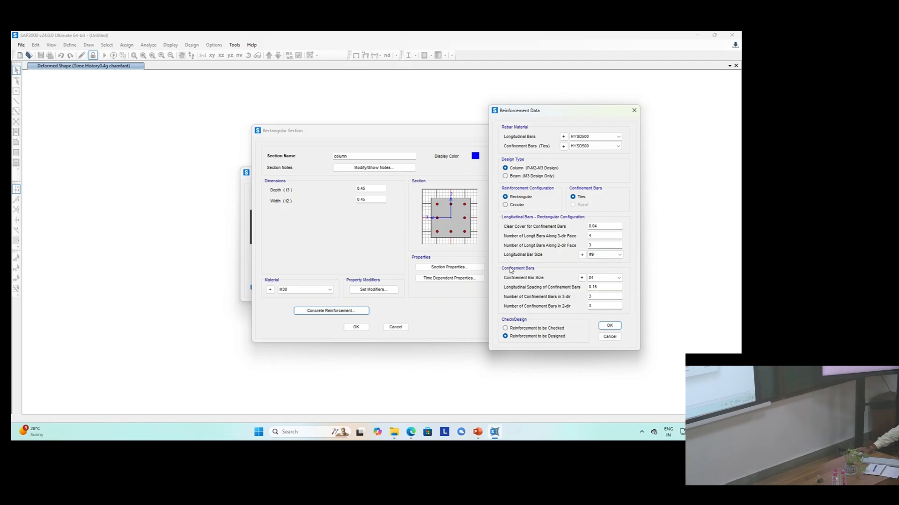
Step: Open the reinforcing bar sizes list and scroll through the available bar IDs, areas and diameters
{"action": "left_click", "coordinate": [582, 254]}
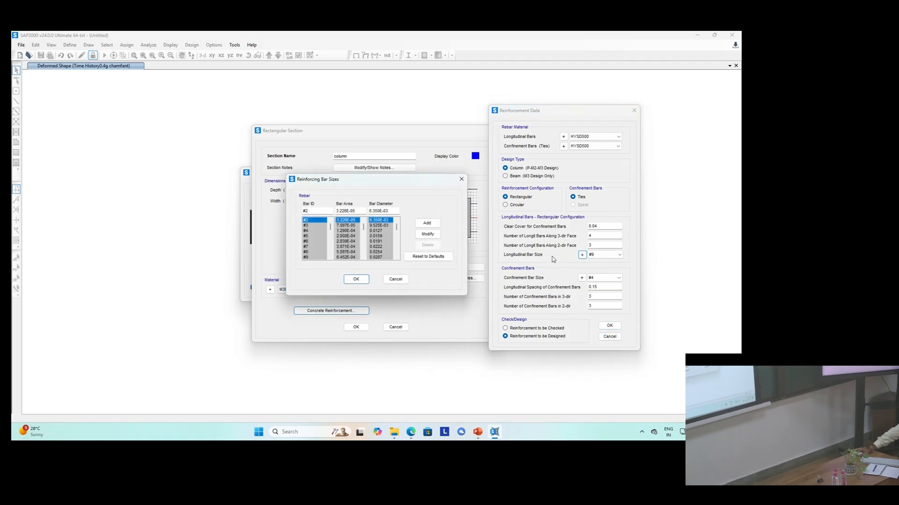
{"action": "left_click", "coordinate": [461, 179]}
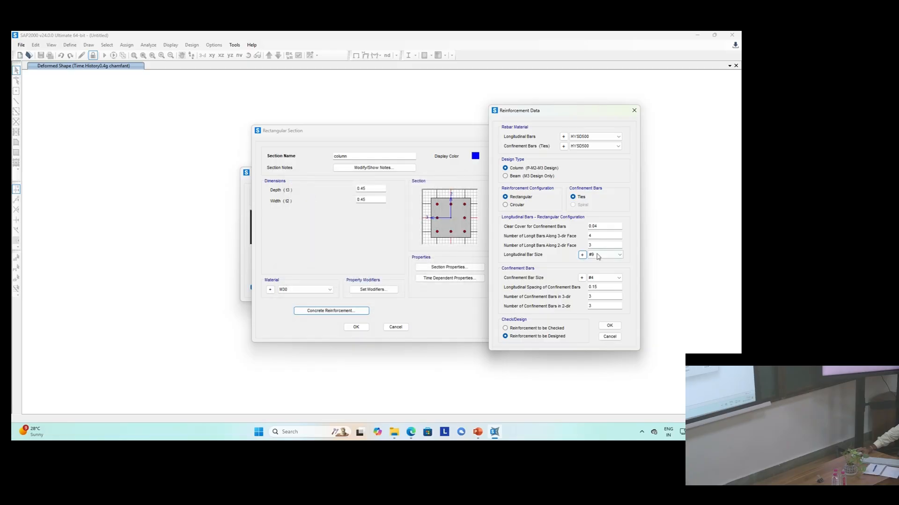
{"action": "left_click", "coordinate": [582, 255]}
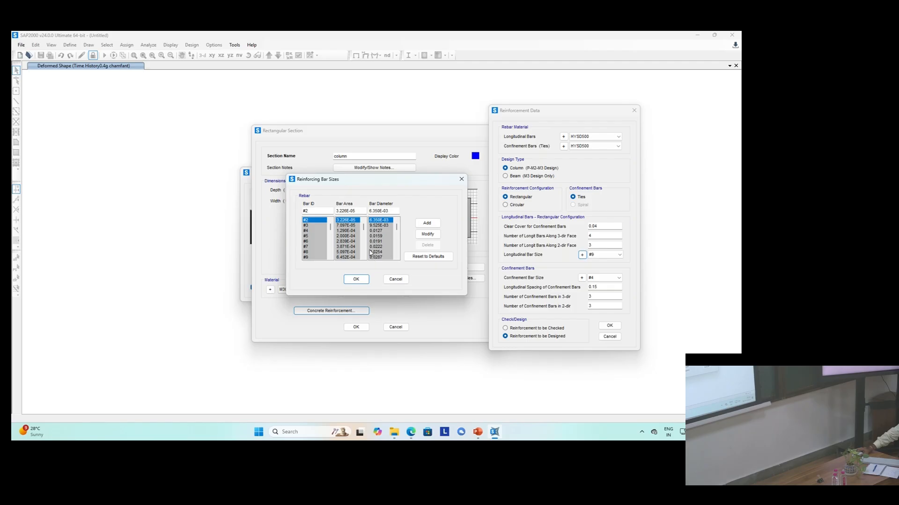
{"action": "scroll", "coordinate": [314, 260], "scroll_direction": "down", "scroll_amount": 1}
{"action": "scroll", "coordinate": [313, 262], "scroll_direction": "down", "scroll_amount": 2}
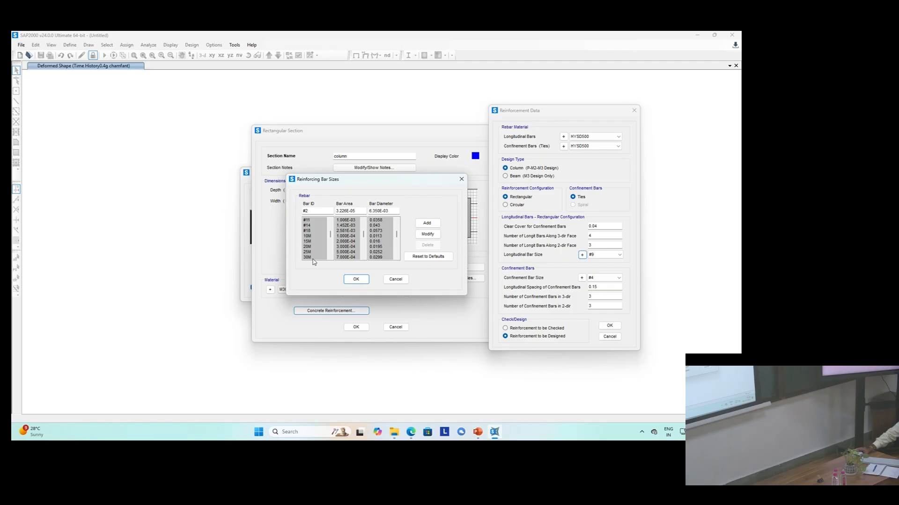
{"action": "scroll", "coordinate": [321, 244], "scroll_direction": "down", "scroll_amount": 3}
{"action": "scroll", "coordinate": [321, 244], "scroll_direction": "down", "scroll_amount": 2}
{"action": "scroll", "coordinate": [321, 248], "scroll_direction": "down", "scroll_amount": 2}
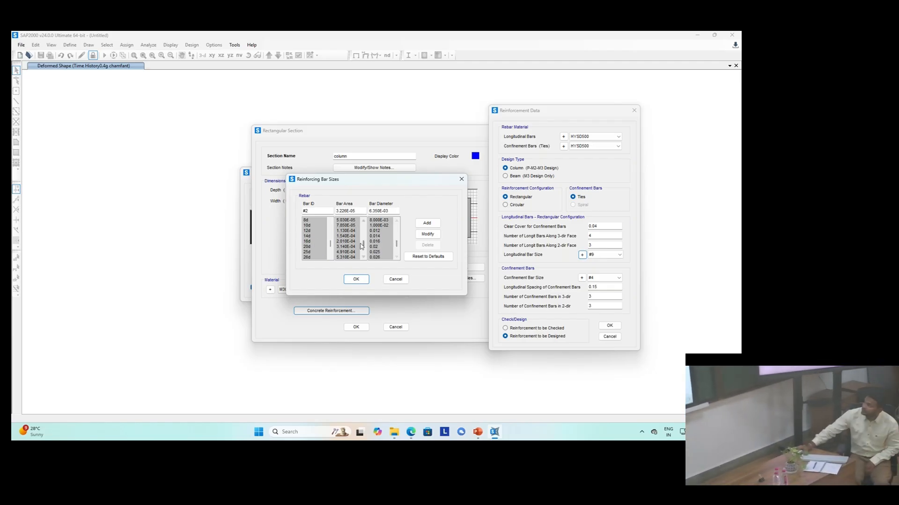
{"action": "left_click", "coordinate": [341, 241]}
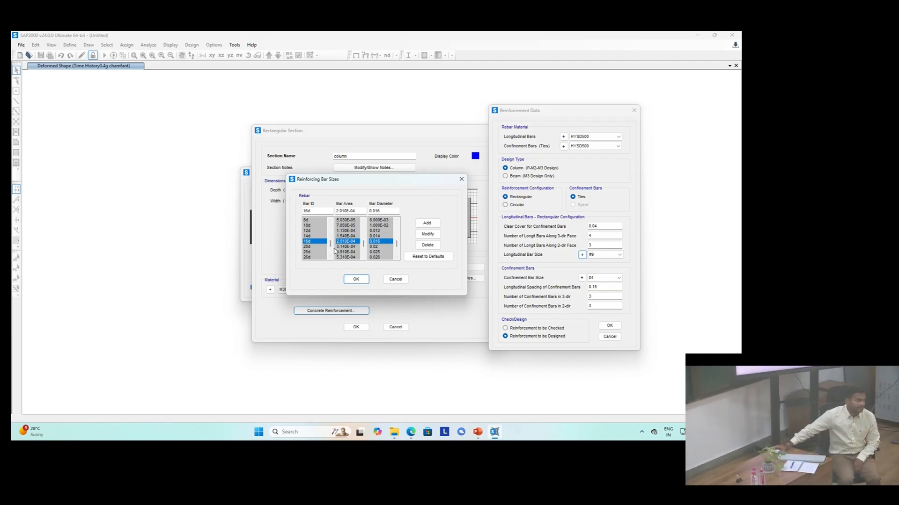
{"action": "left_click", "coordinate": [394, 281]}
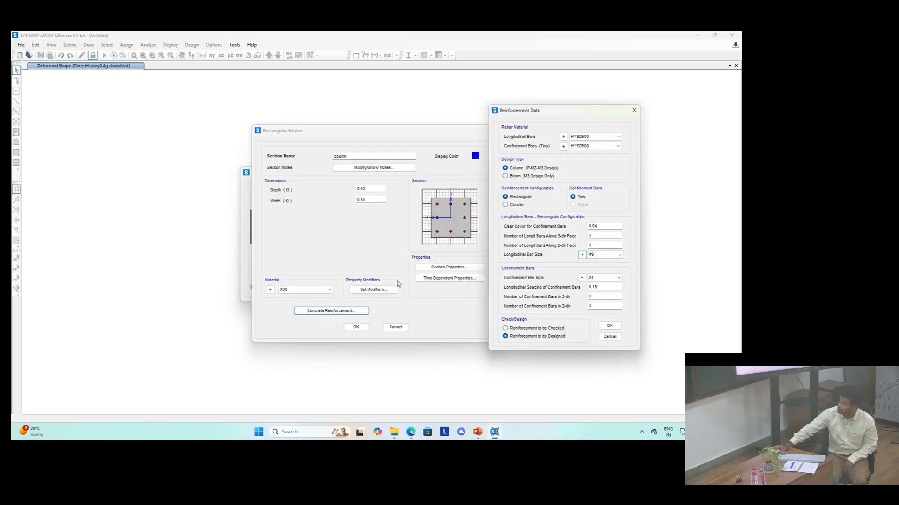
Step: Set the longitudinal bar size to 16d
{"action": "left_click", "coordinate": [602, 256]}
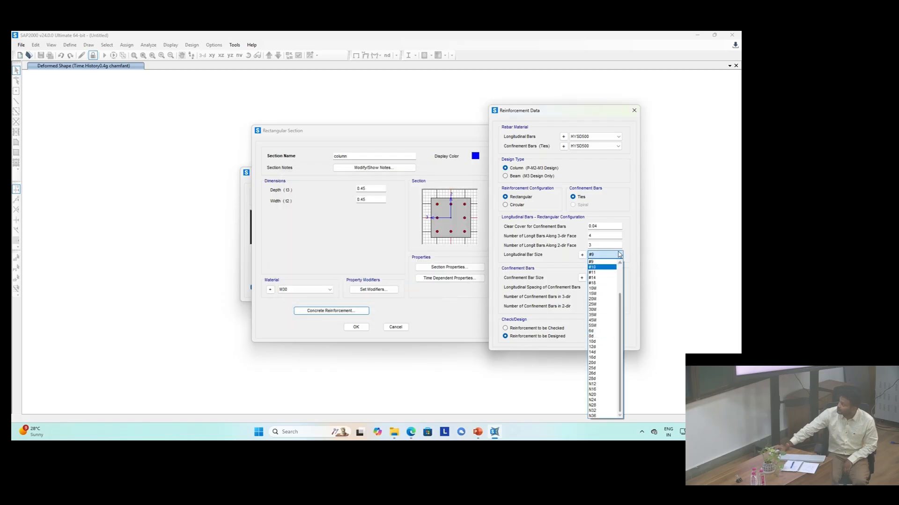
{"action": "left_click", "coordinate": [612, 258]}
{"action": "left_click", "coordinate": [612, 256]}
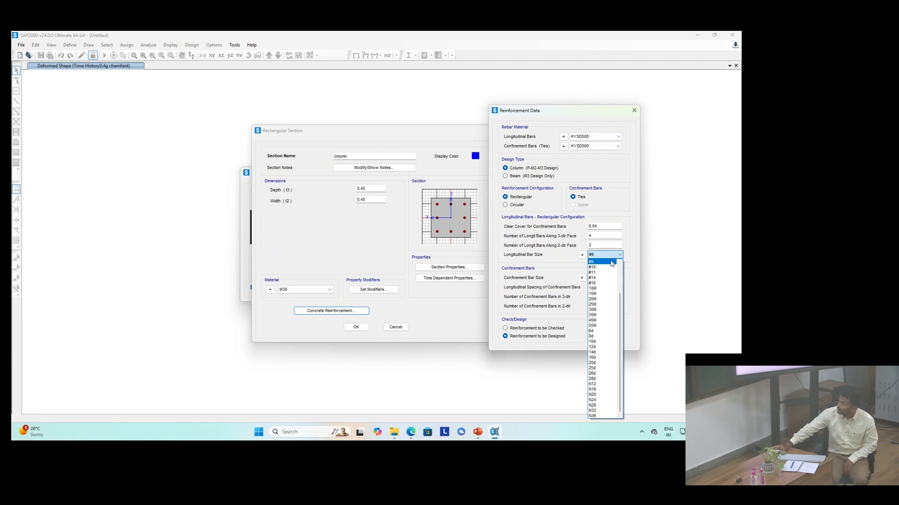
{"action": "left_click", "coordinate": [603, 358]}
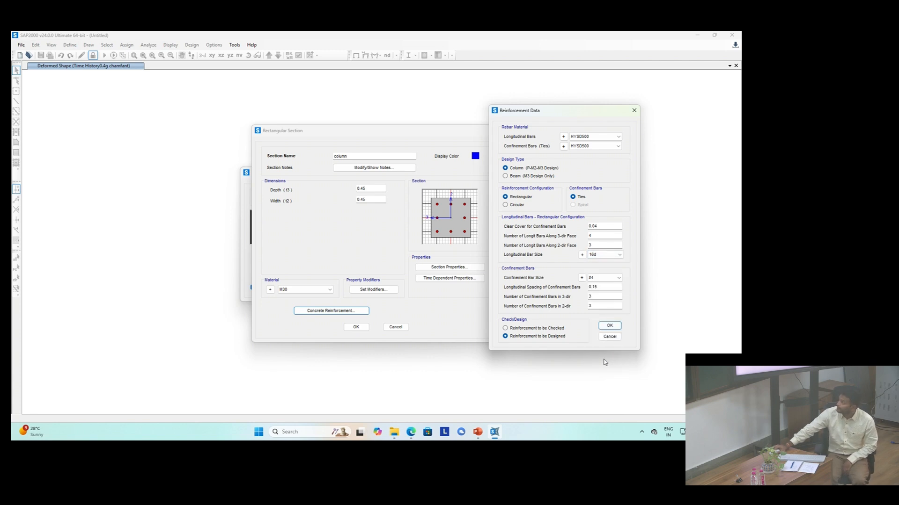
Step: Set the confinement bar size to 8d
{"action": "left_click", "coordinate": [607, 279]}
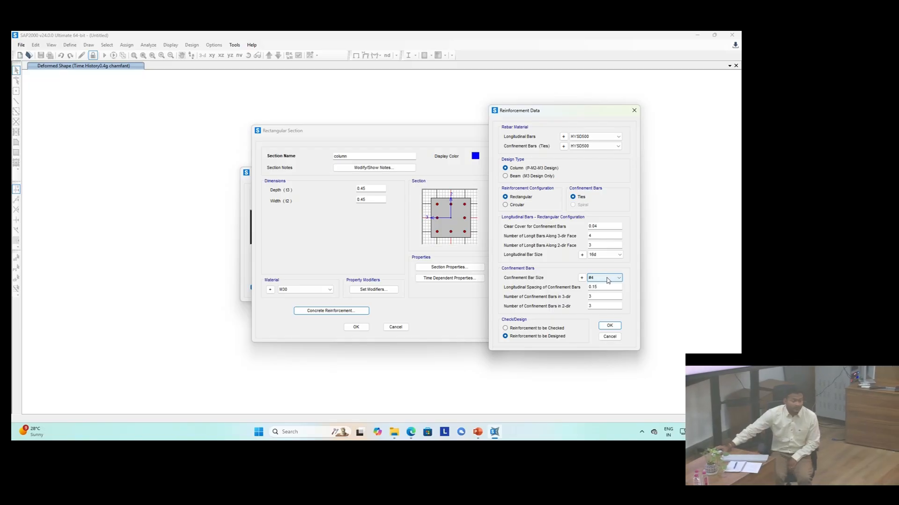
{"action": "left_click", "coordinate": [607, 279]}
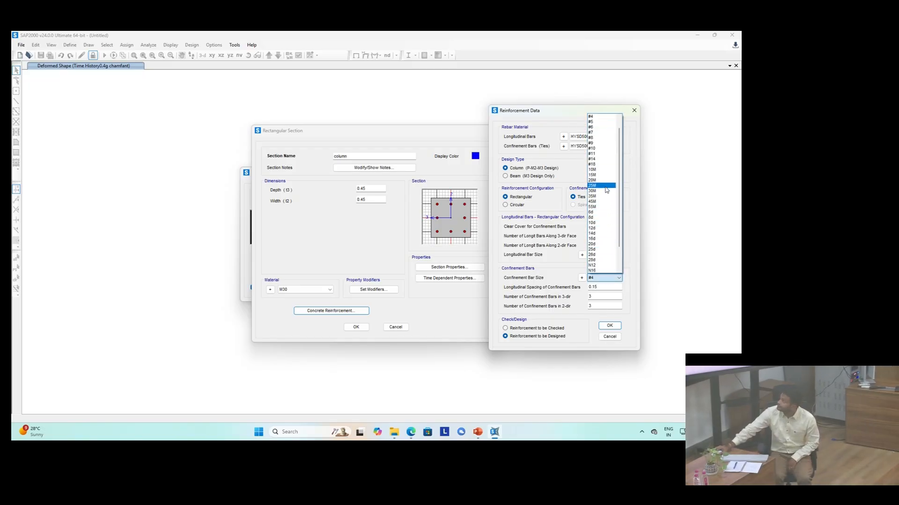
{"action": "left_click", "coordinate": [603, 218]}
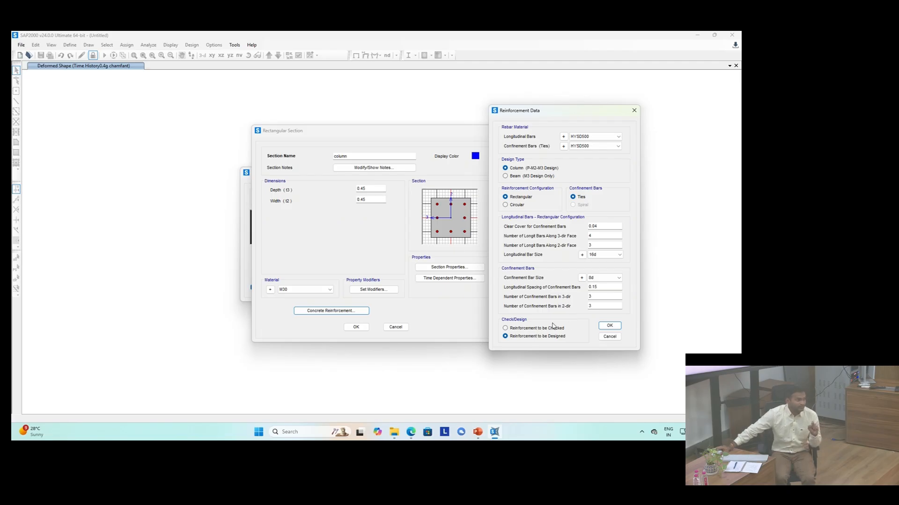
Step: Check the 16d entry in the reinforcing bar sizes list, then confirm the column reinforcement data and column section
{"action": "left_click", "coordinate": [581, 255]}
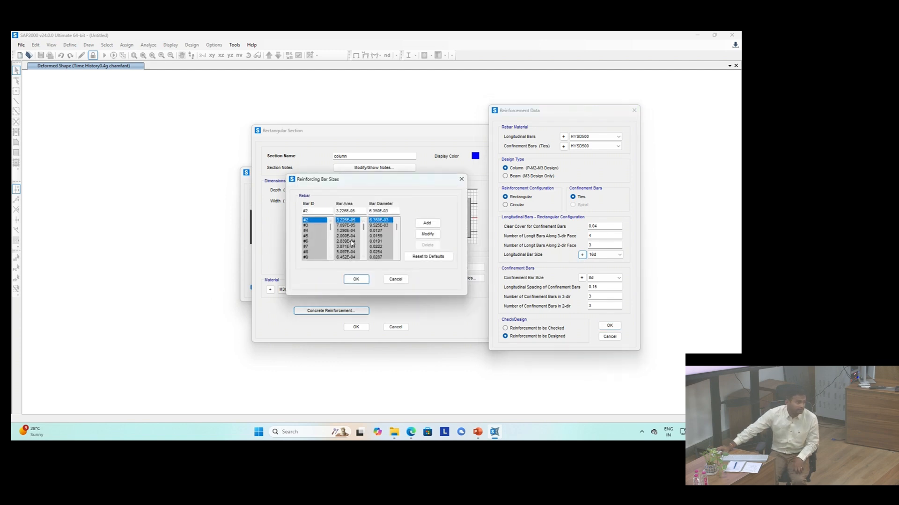
{"action": "scroll", "coordinate": [319, 252], "scroll_direction": "down", "scroll_amount": 7}
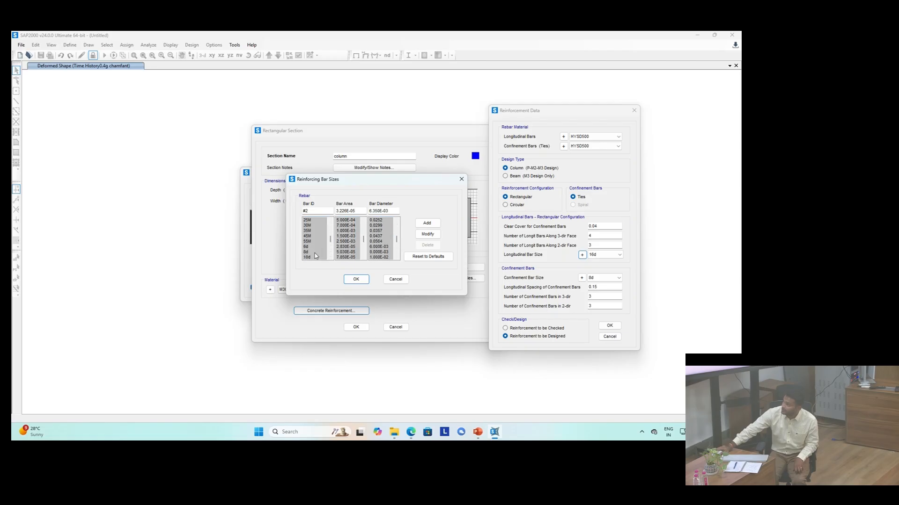
{"action": "scroll", "coordinate": [315, 256], "scroll_direction": "down", "scroll_amount": 3}
{"action": "left_click", "coordinate": [341, 258]}
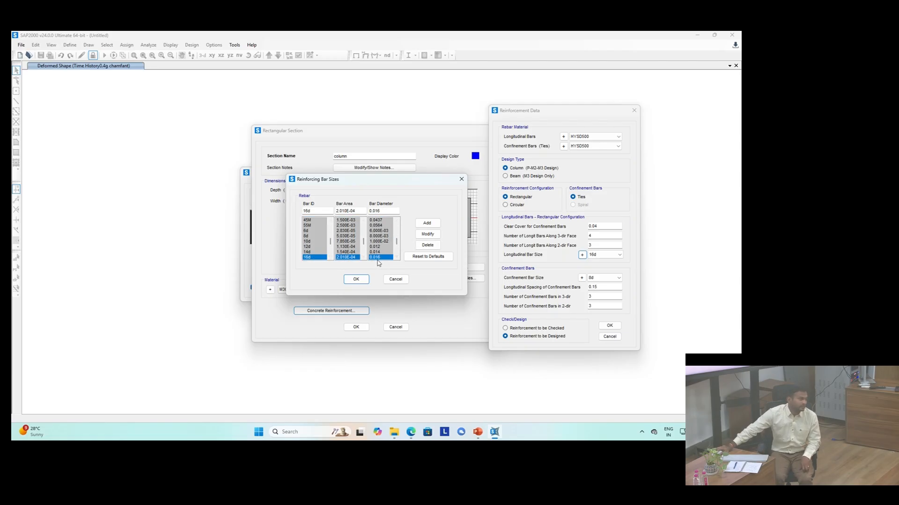
{"action": "left_click", "coordinate": [399, 281]}
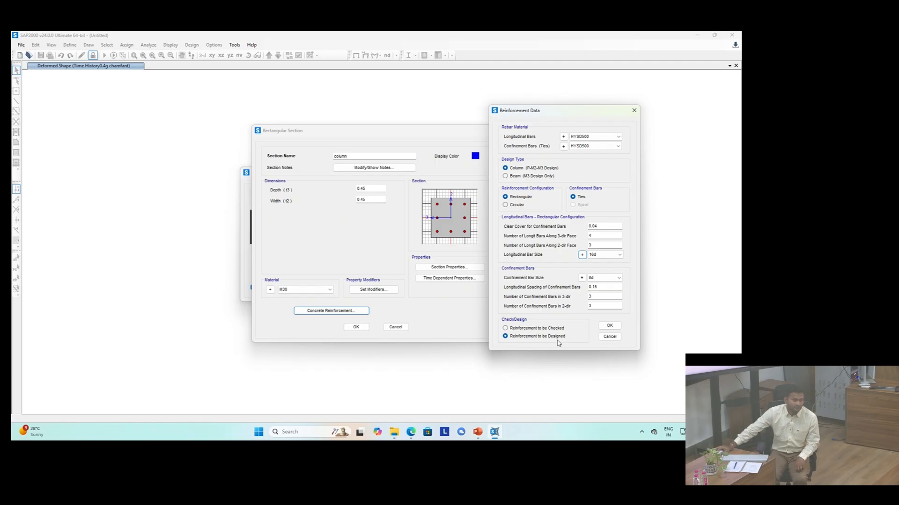
{"action": "left_click", "coordinate": [608, 327]}
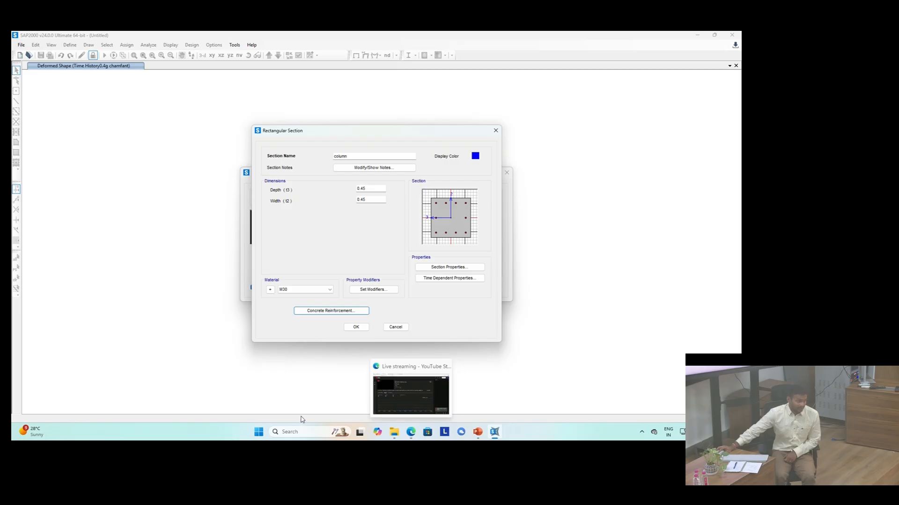
{"action": "left_click", "coordinate": [356, 328]}
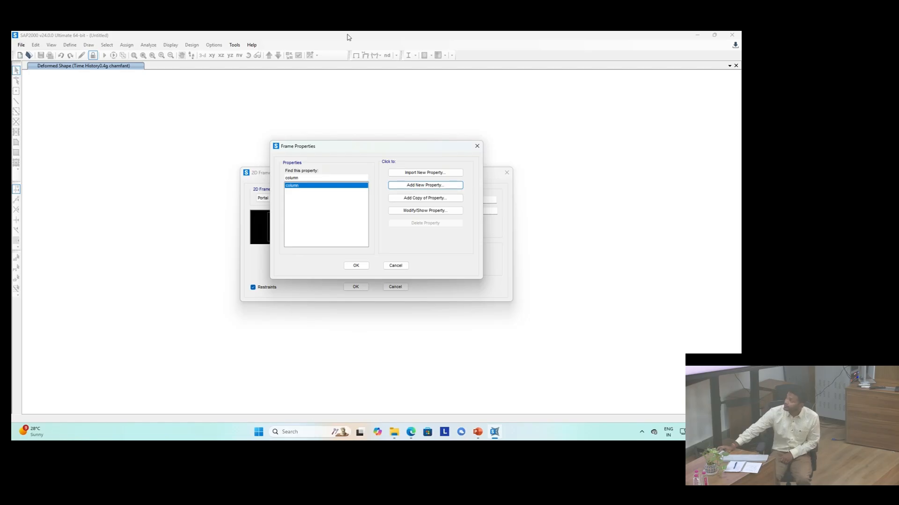
Step: Add a new rectangular concrete frame section named beam
{"action": "left_click", "coordinate": [422, 186]}
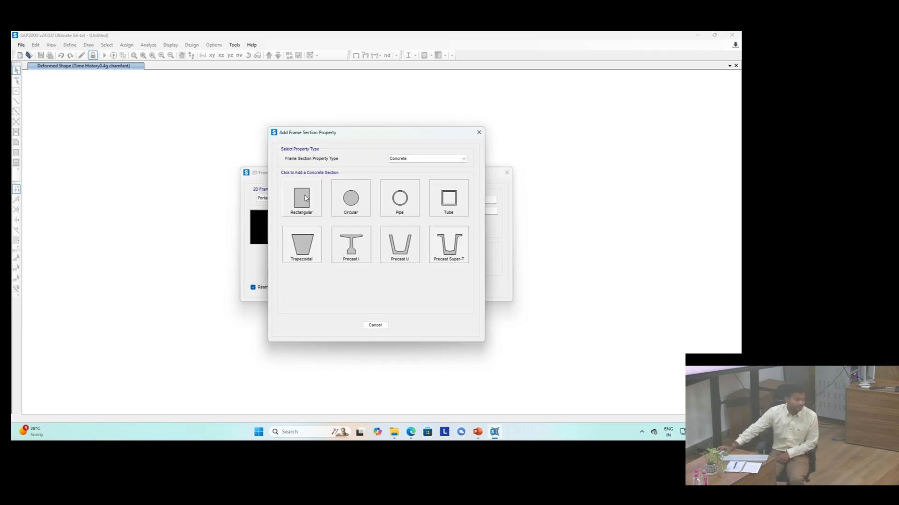
{"action": "left_click", "coordinate": [305, 199]}
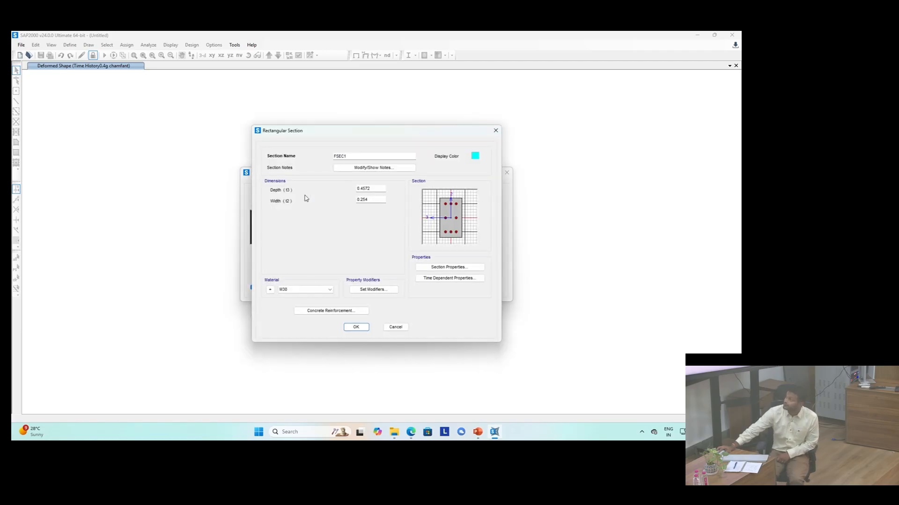
{"action": "left_click", "coordinate": [360, 156]}
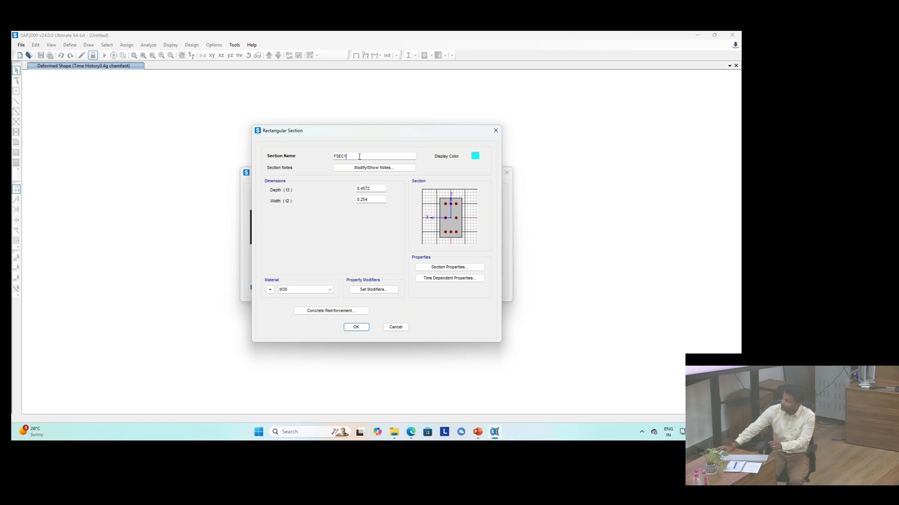
{"action": "double_click", "coordinate": [360, 156]}
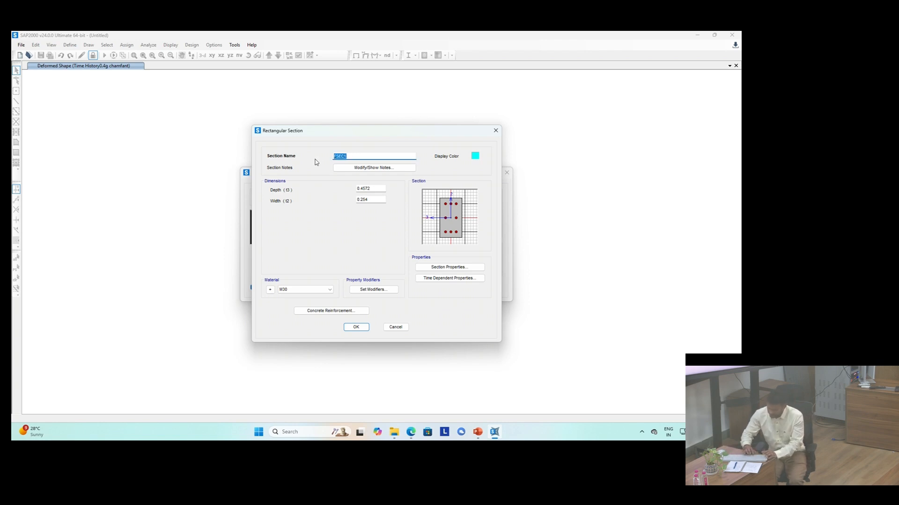
{"action": "type", "text": "beam"}
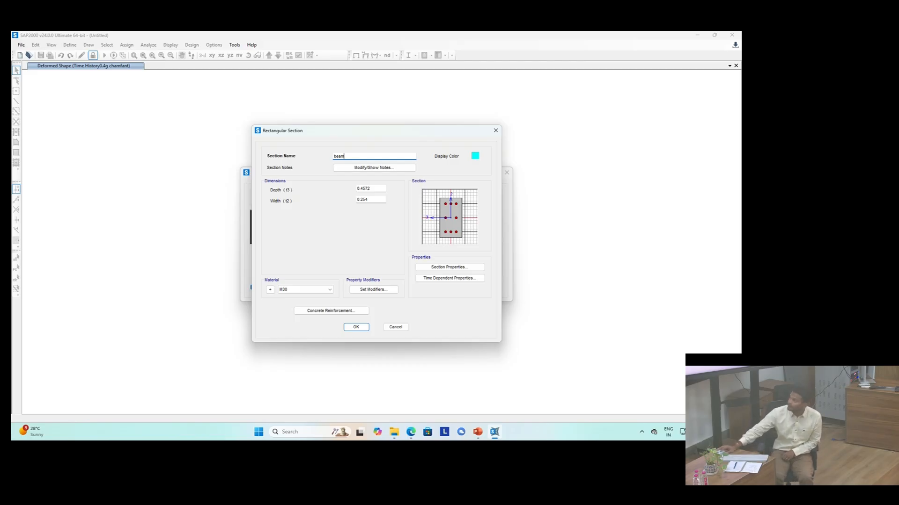
Step: Set the beam section's depth to 0.45 and width to 0.3
{"action": "left_click", "coordinate": [370, 188]}
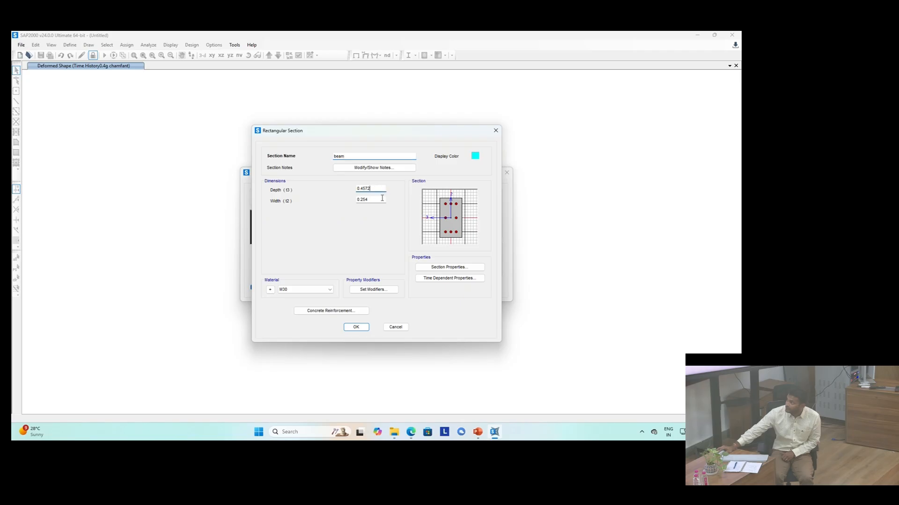
{"action": "key", "text": "BackSpace"}
{"action": "key", "text": "BackSpace"}
{"action": "key", "text": "BackSpace"}
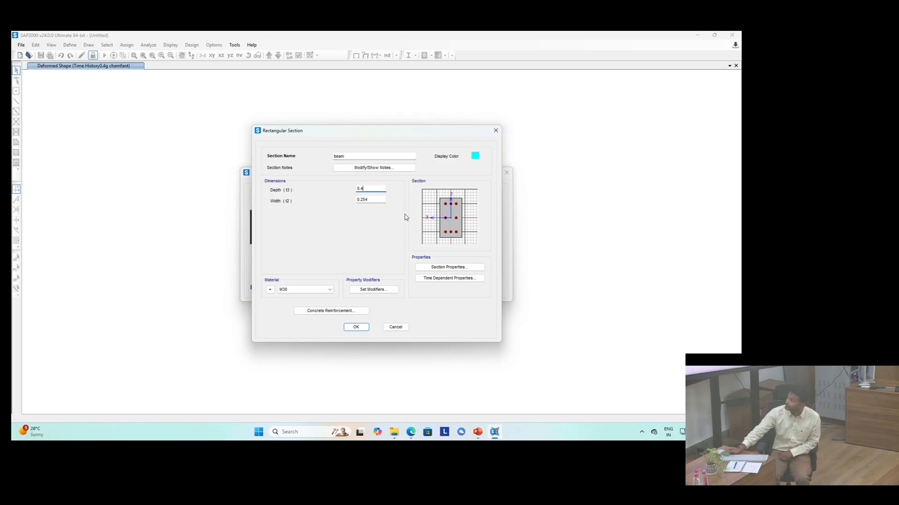
{"action": "type", "text": "5"}
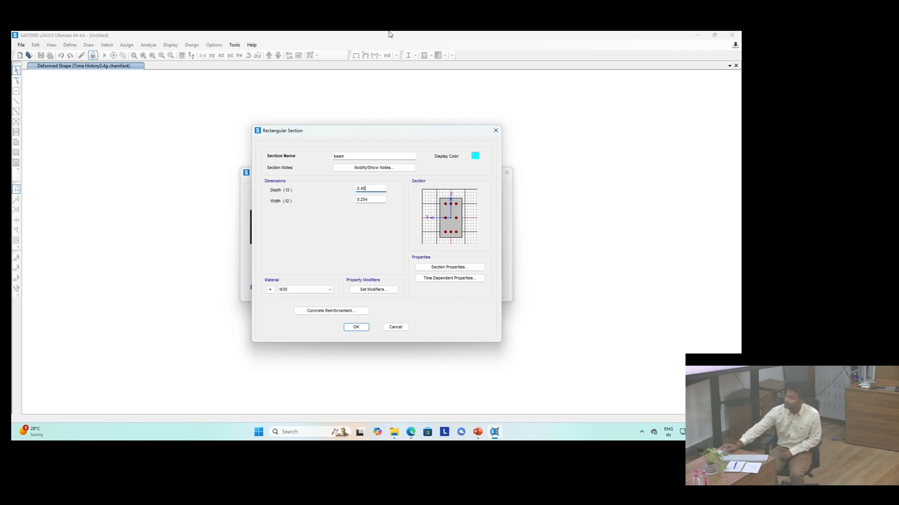
{"action": "left_click", "coordinate": [375, 200]}
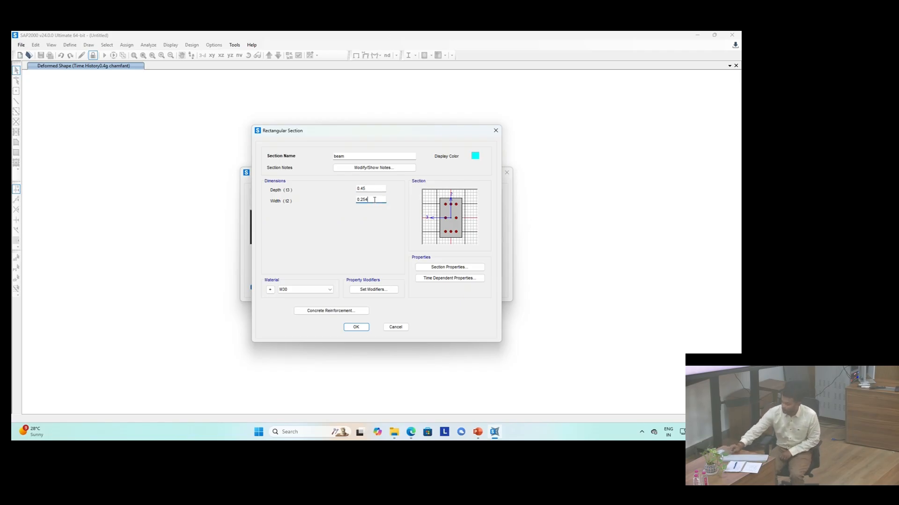
{"action": "key", "text": "BackSpace"}
{"action": "key", "text": "BackSpace"}
{"action": "key", "text": "BackSpace"}
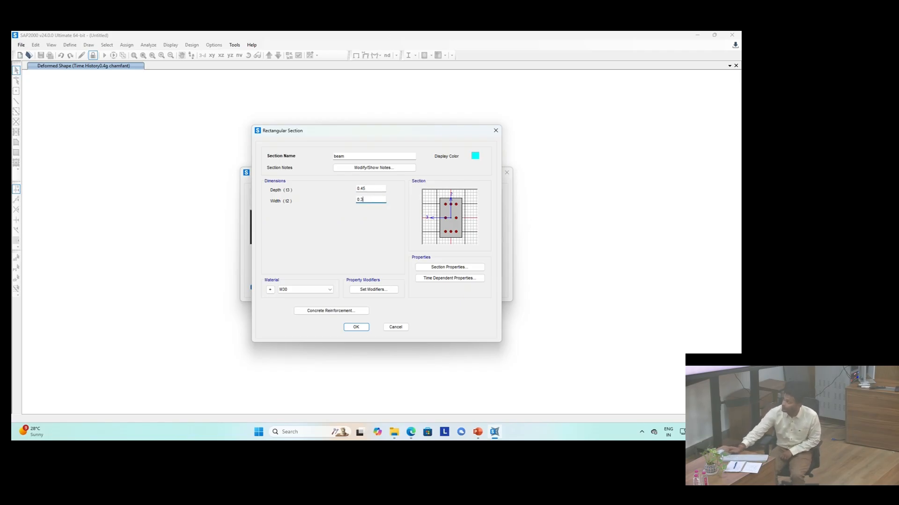
{"action": "type", "text": ".3"}
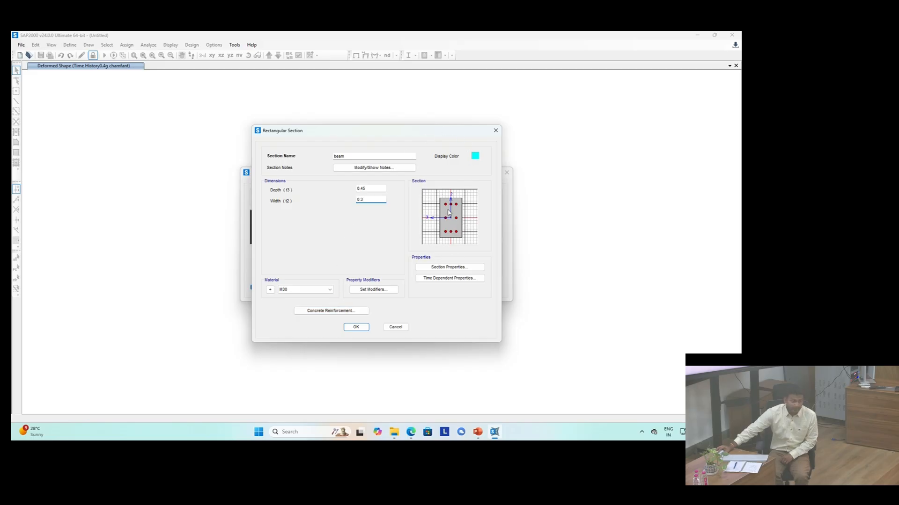
Step: Open the beam's concrete reinforcement data and set both longitudinal and confinement bar materials to HYSD500
{"action": "left_click", "coordinate": [318, 312]}
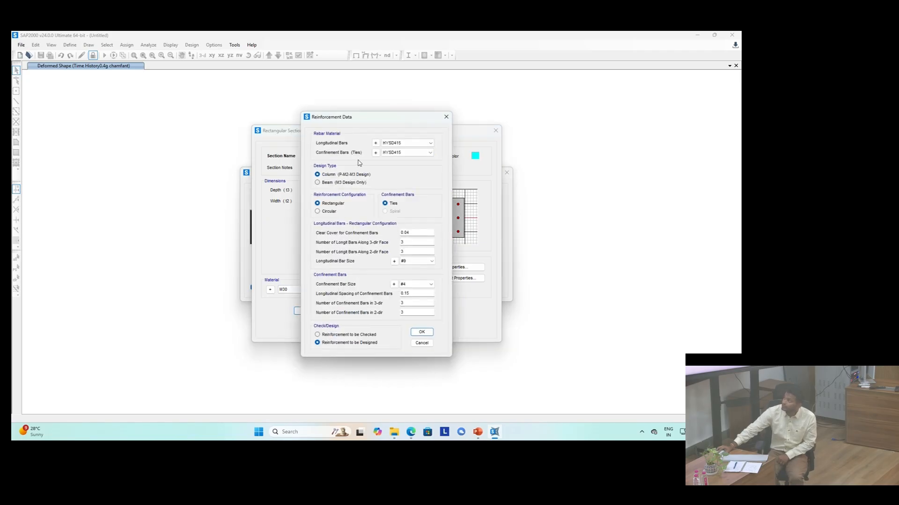
{"action": "left_click", "coordinate": [393, 143]}
{"action": "left_click", "coordinate": [393, 155]}
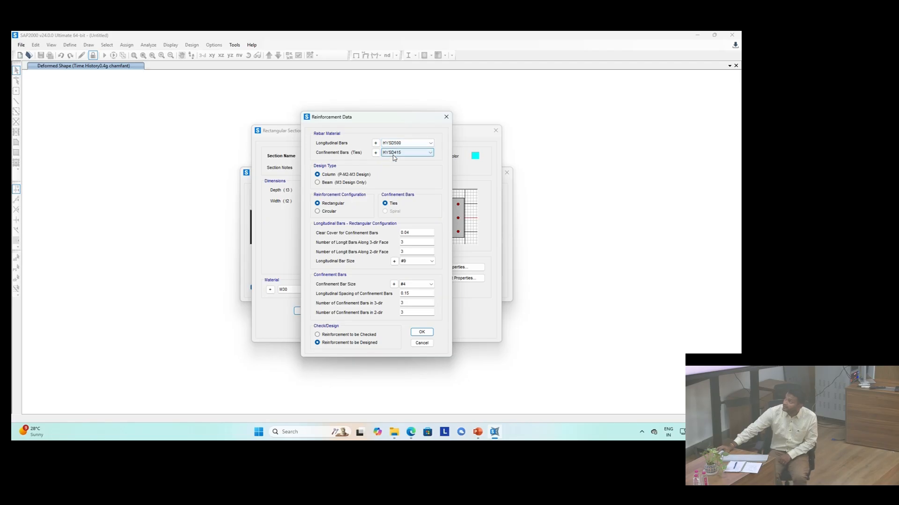
{"action": "left_click", "coordinate": [393, 153]}
{"action": "left_click", "coordinate": [393, 166]}
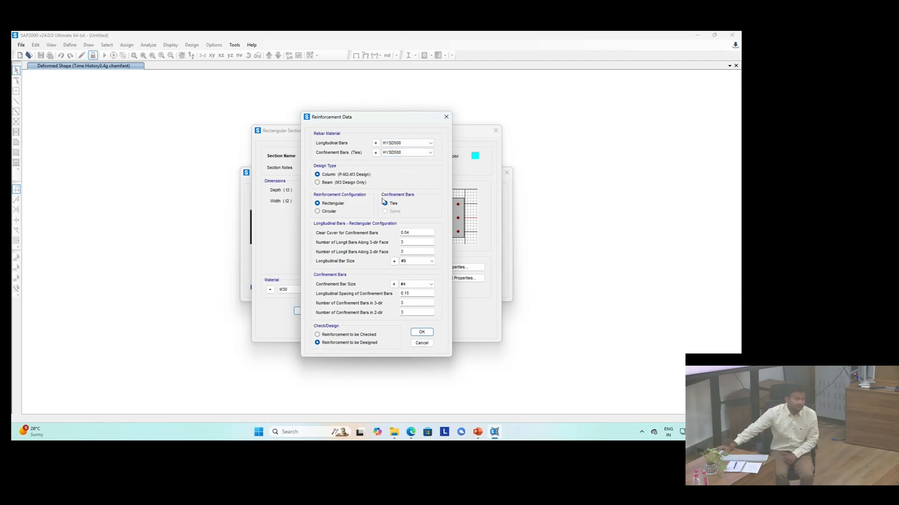
Step: Set the beam section's reinforcement design type to Beam (M3 Design Only) and confirm the beam section
{"action": "left_click", "coordinate": [329, 183]}
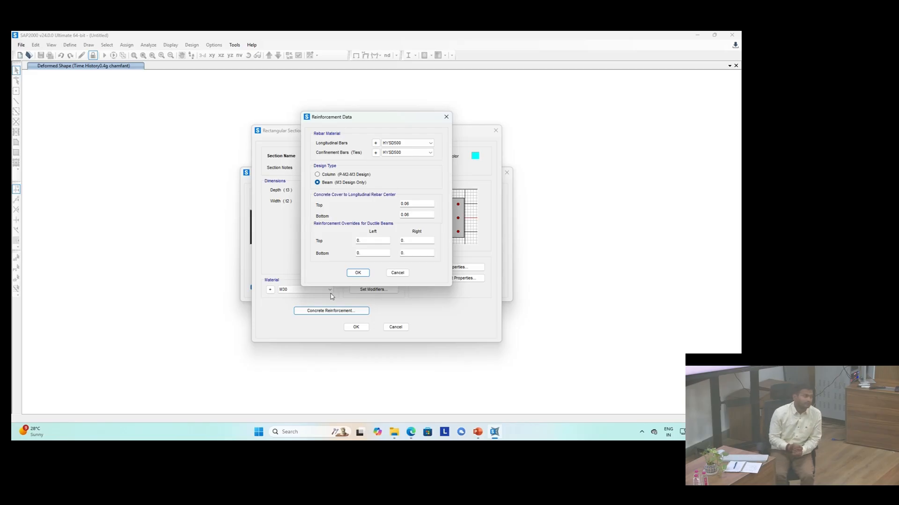
{"action": "left_click", "coordinate": [329, 175]}
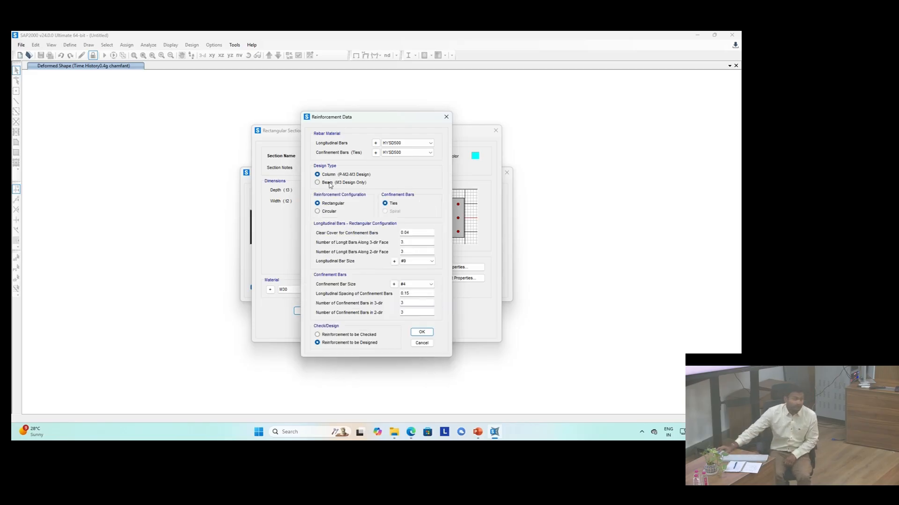
{"action": "left_click", "coordinate": [329, 183]}
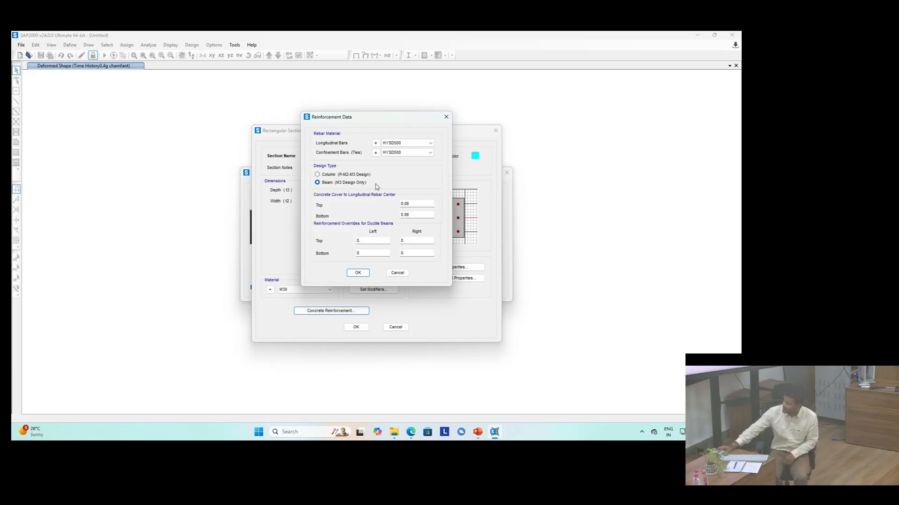
{"action": "left_click", "coordinate": [359, 273]}
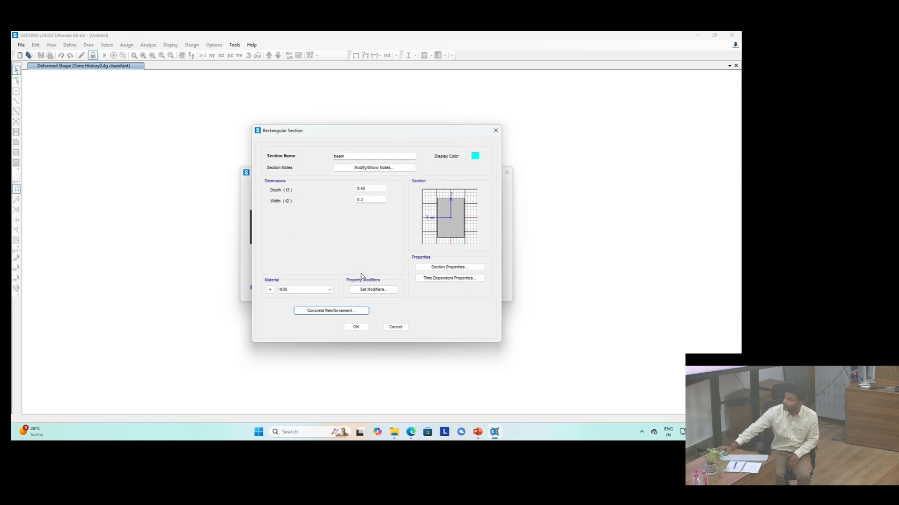
{"action": "left_click", "coordinate": [359, 328]}
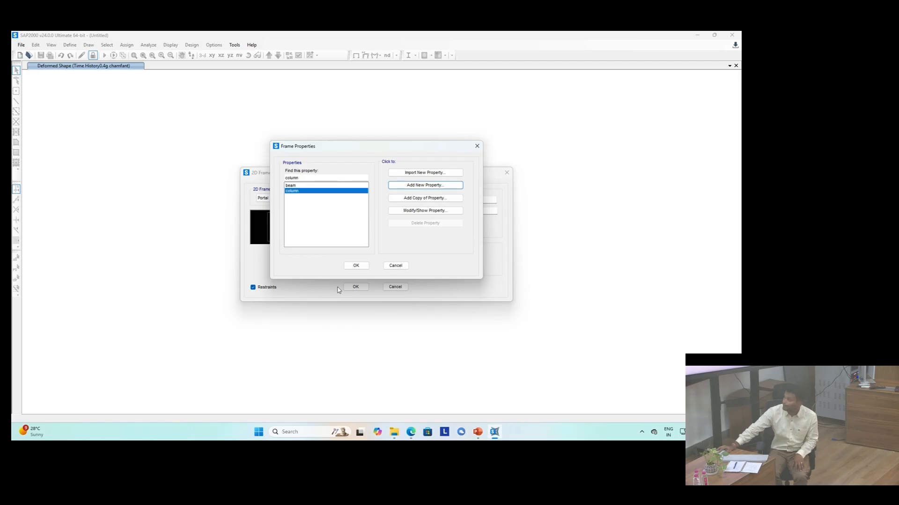
Step: Assign the beam section to beams and the column section to columns, then generate the 2D portal frame
{"action": "left_click", "coordinate": [355, 266]}
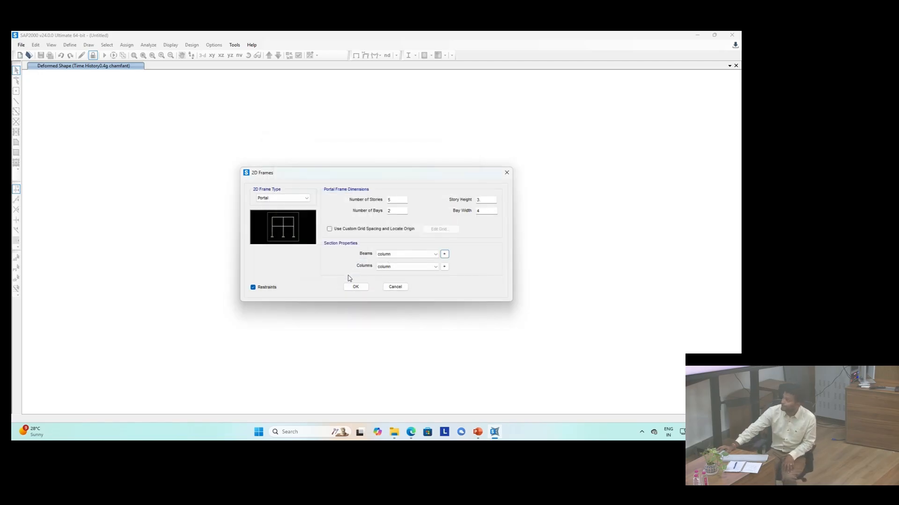
{"action": "left_click", "coordinate": [392, 255]}
{"action": "left_click", "coordinate": [389, 267]}
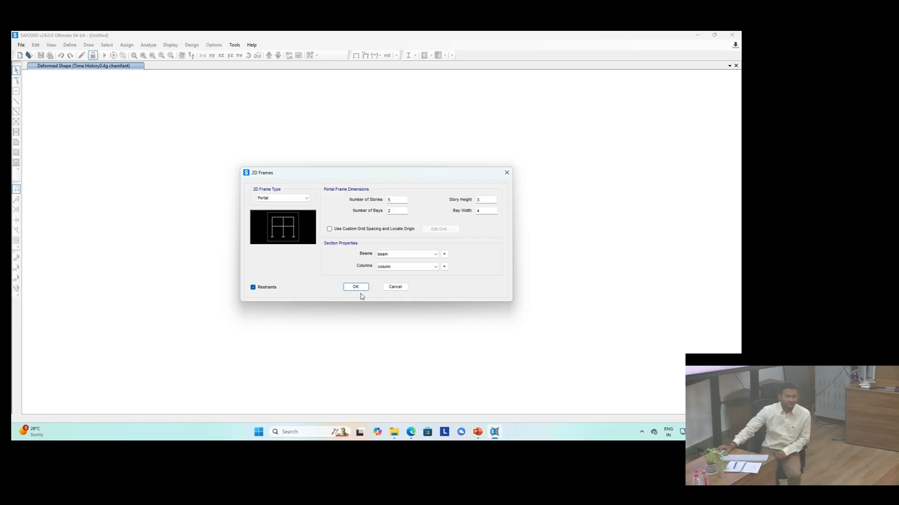
{"action": "left_click", "coordinate": [355, 287]}
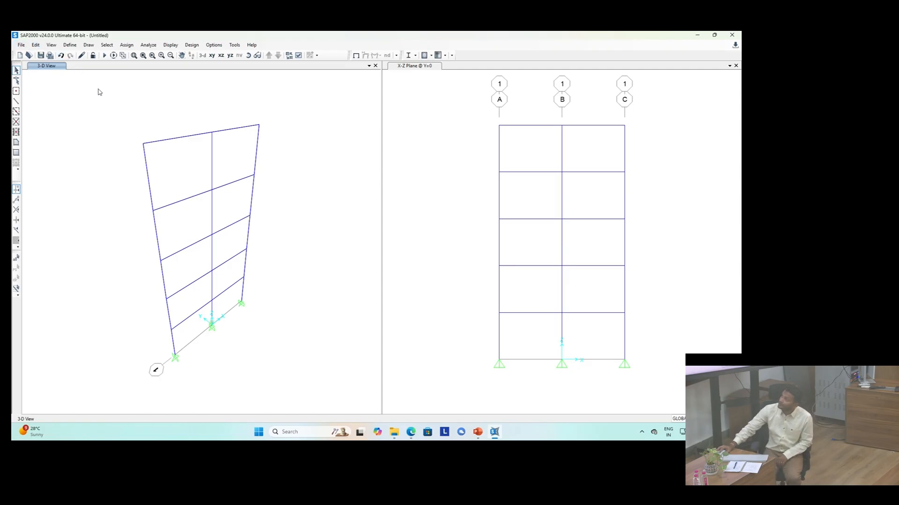
{"action": "left_click", "coordinate": [71, 45]}
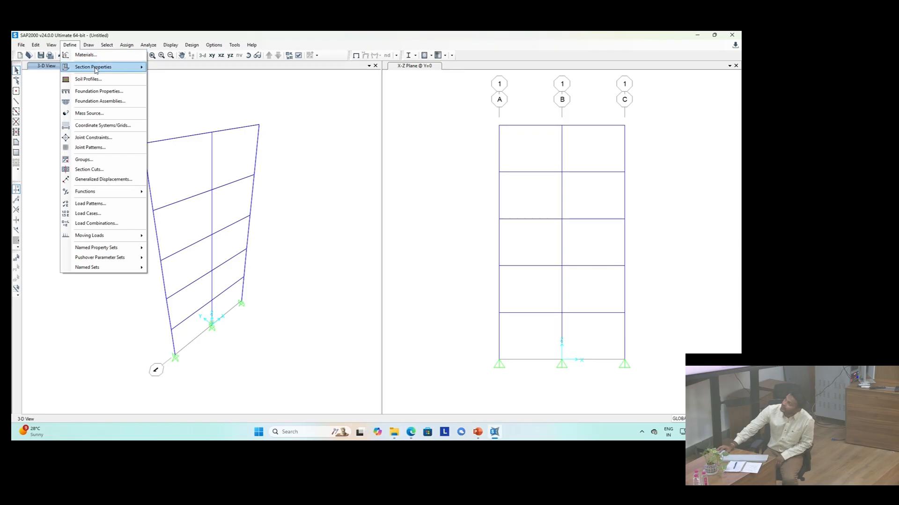
{"action": "mouse_move", "coordinate": [95, 69]}
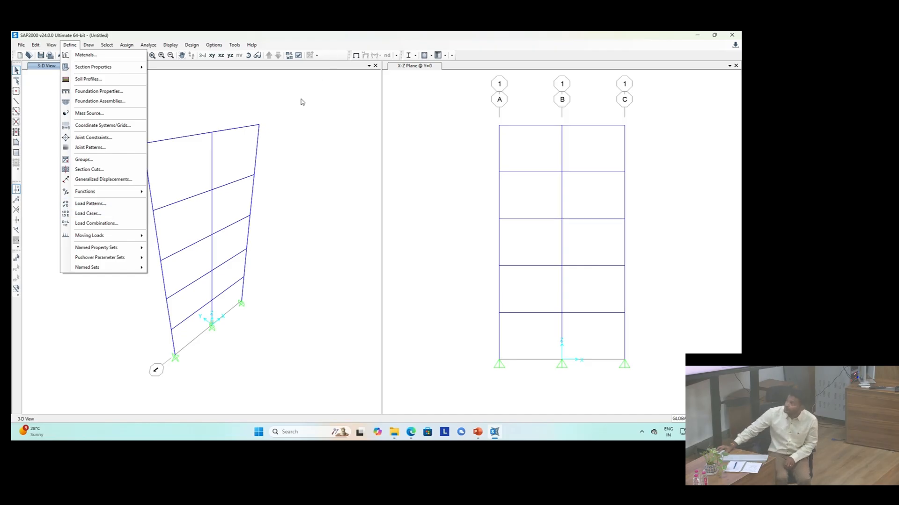
{"action": "left_click", "coordinate": [280, 106]}
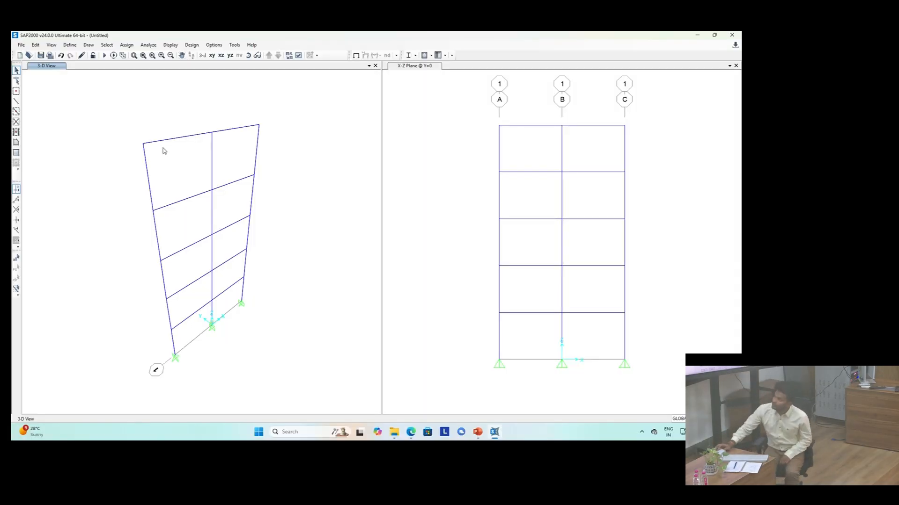
Step: Add a Dead load pattern named slab load with a self weight multiplier of 0
{"action": "left_click", "coordinate": [72, 46]}
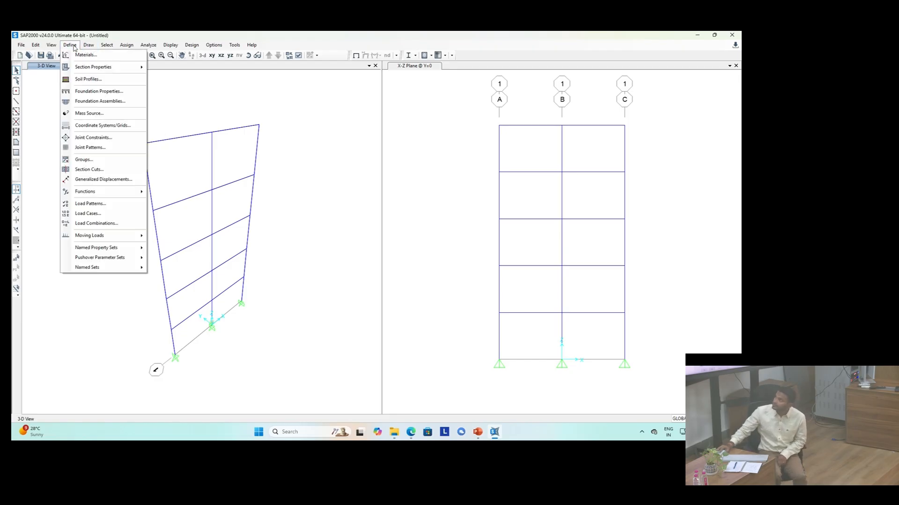
{"action": "left_click", "coordinate": [125, 204]}
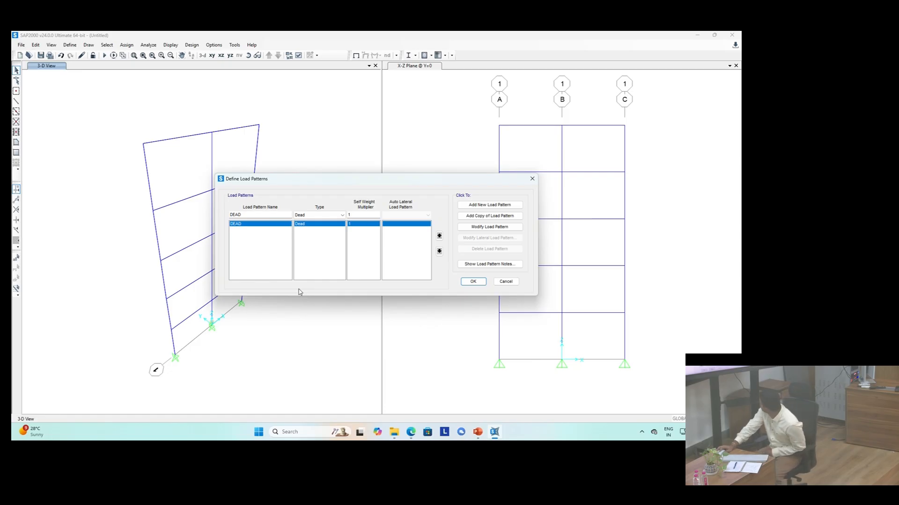
{"action": "double_click", "coordinate": [249, 214]}
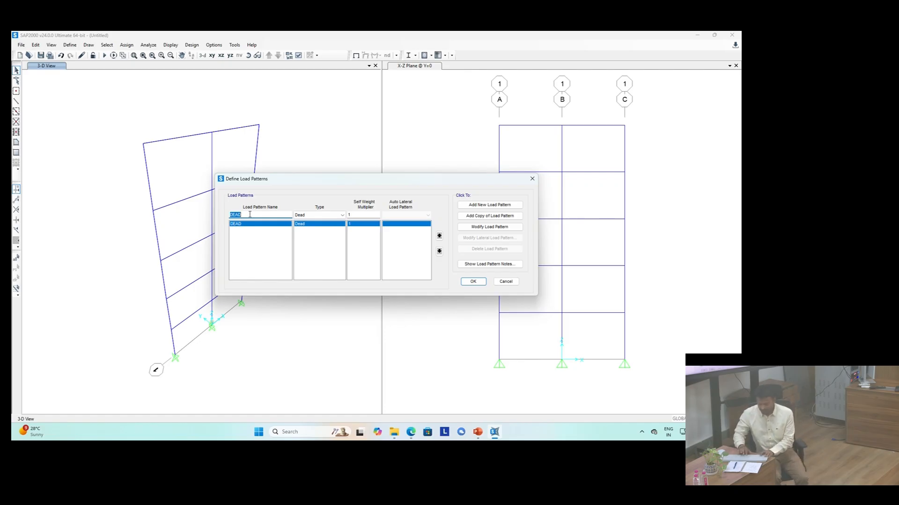
{"action": "type", "text": "slab load"}
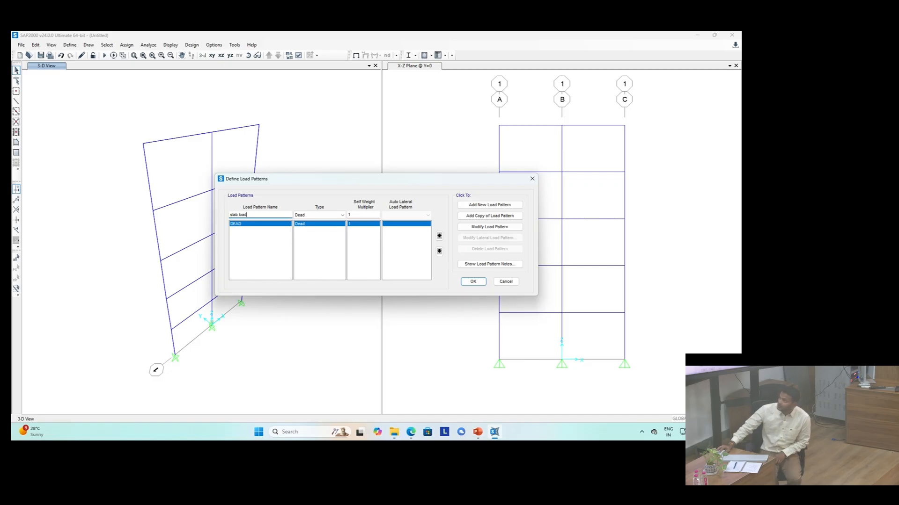
{"action": "left_click", "coordinate": [356, 214]}
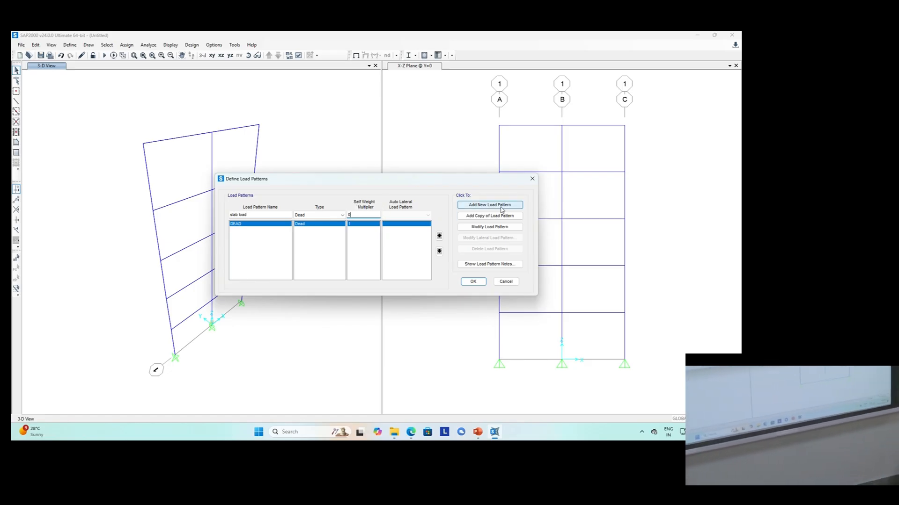
{"action": "left_click", "coordinate": [501, 205]}
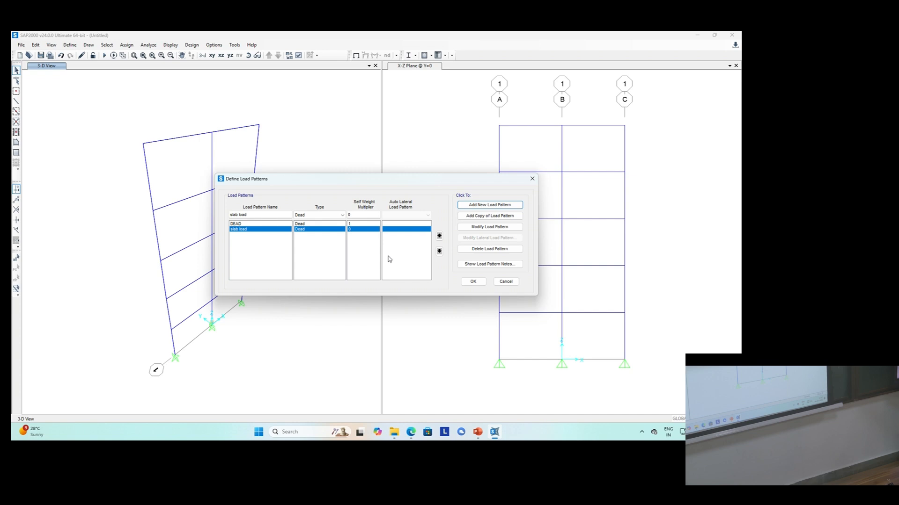
Step: Add a Live type load pattern named Live with a self weight multiplier of 0 and close the load patterns
{"action": "double_click", "coordinate": [262, 214]}
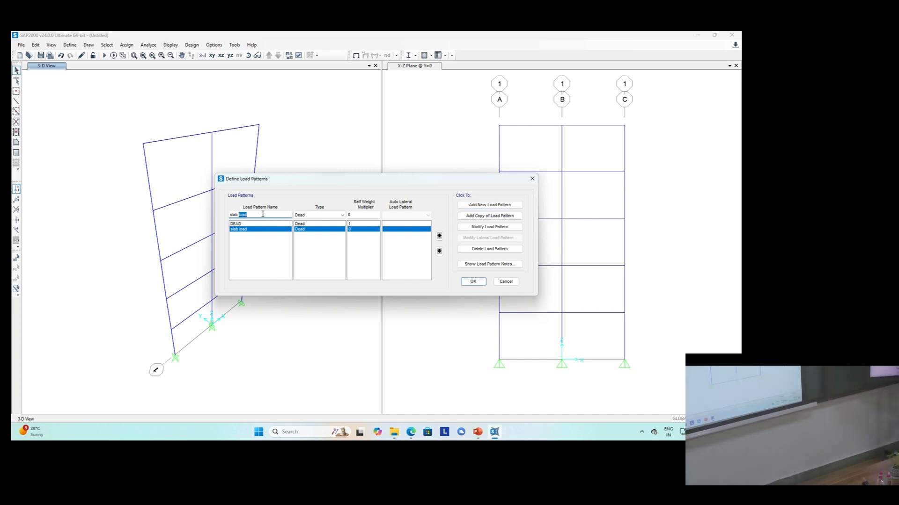
{"action": "left_click_drag", "start_coordinate": [263, 214], "coordinate": [216, 218]}
{"action": "type", "text": "Live"}
{"action": "left_click", "coordinate": [311, 214]}
{"action": "left_click", "coordinate": [309, 228]}
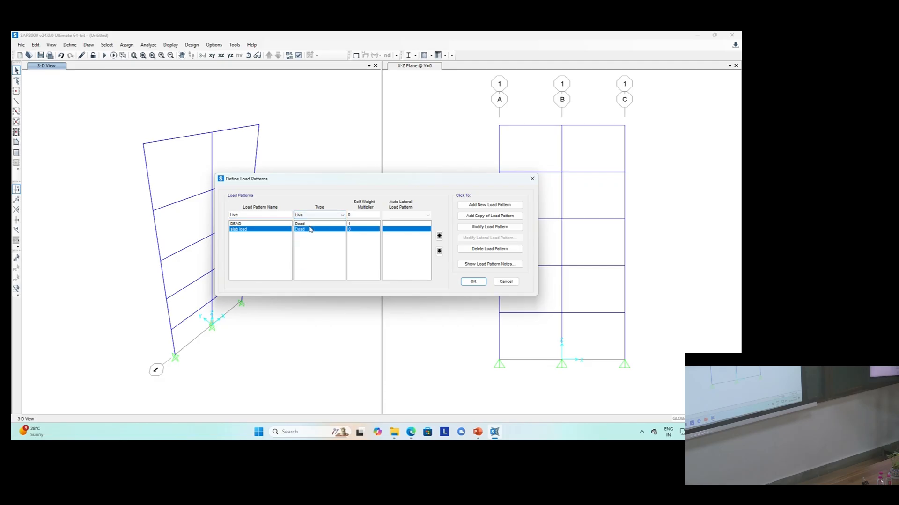
{"action": "left_click", "coordinate": [504, 206]}
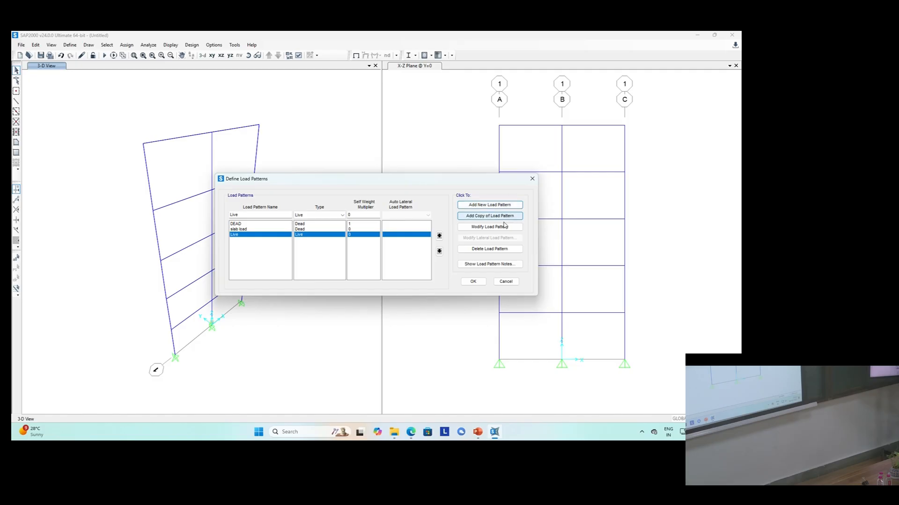
{"action": "left_click", "coordinate": [482, 282]}
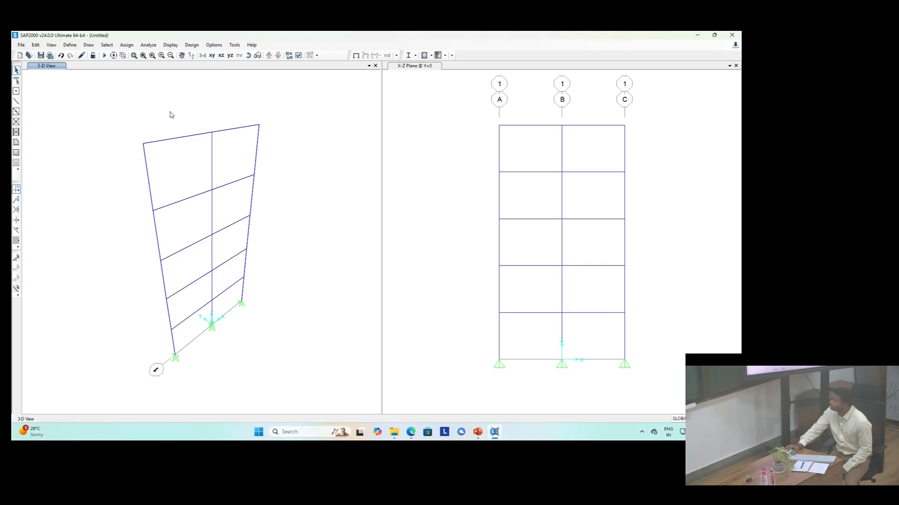
Step: Select the three base joints in the X-Z elevation and assign fixed restraints to them
{"action": "left_click", "coordinate": [485, 391]}
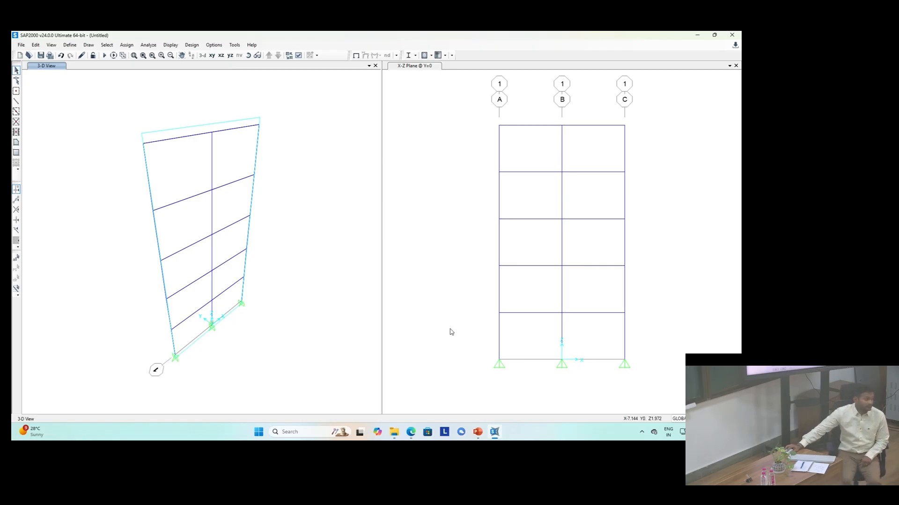
{"action": "left_click_drag", "start_coordinate": [454, 335], "coordinate": [652, 401]}
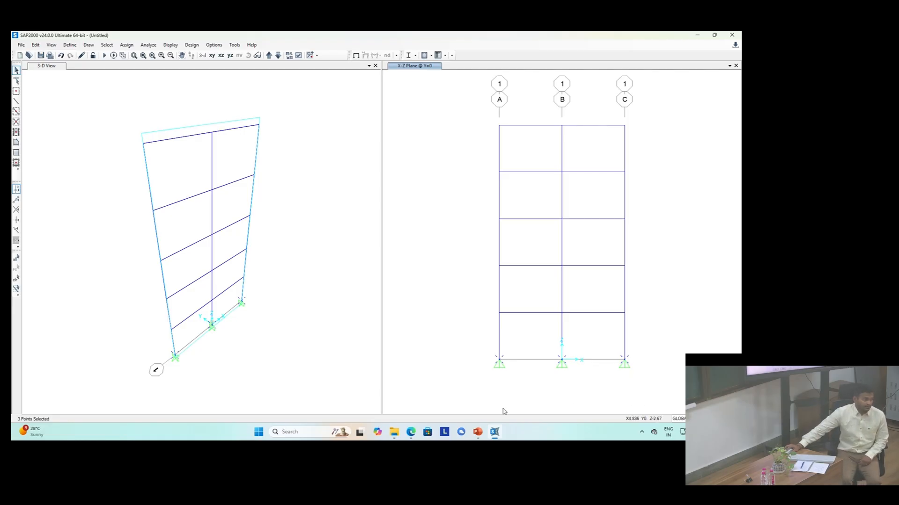
{"action": "left_click_drag", "start_coordinate": [444, 327], "coordinate": [690, 396]}
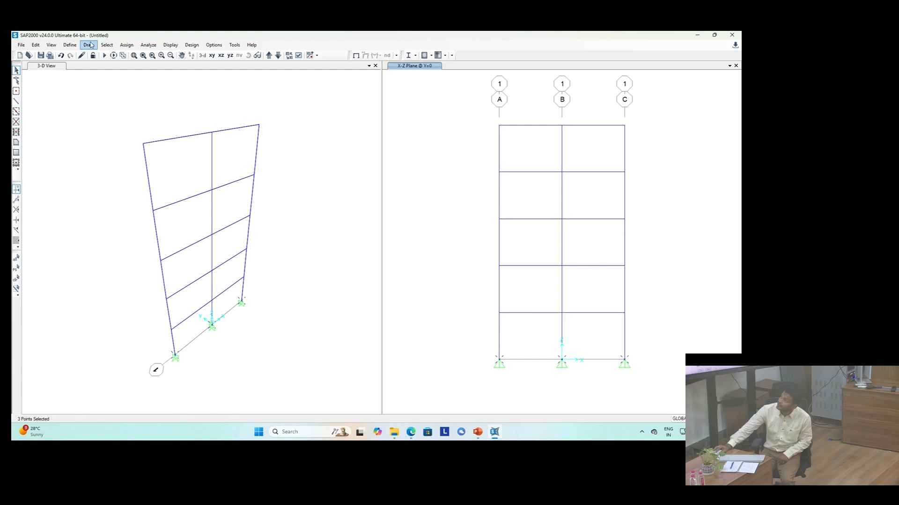
{"action": "left_click", "coordinate": [124, 46]}
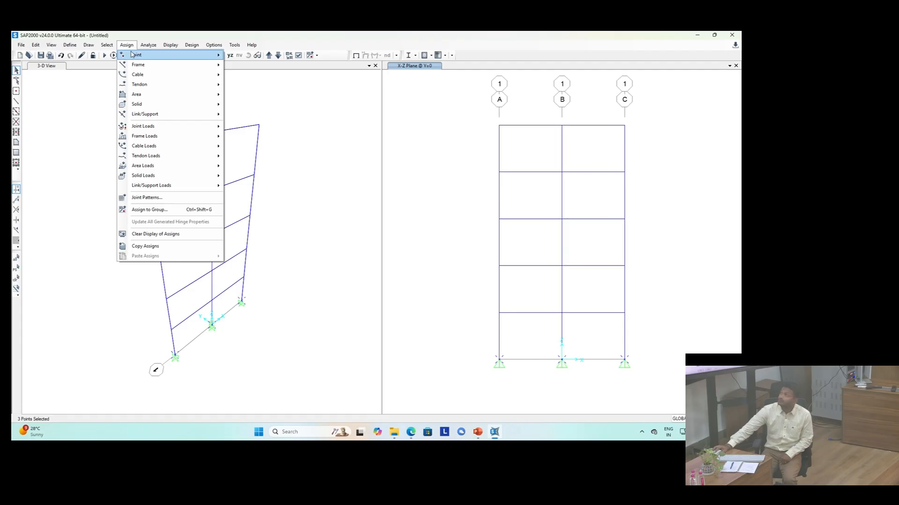
{"action": "mouse_move", "coordinate": [136, 54]}
{"action": "left_click", "coordinate": [172, 45]}
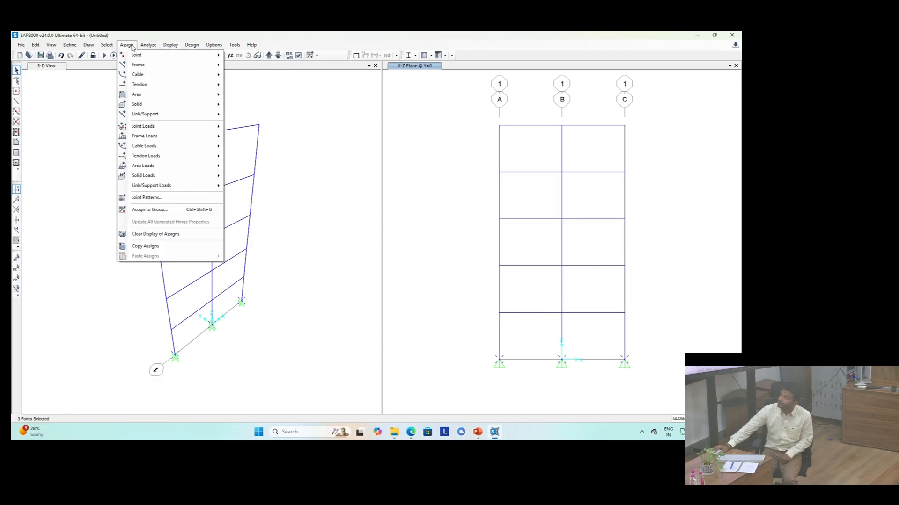
{"action": "mouse_move", "coordinate": [169, 57]}
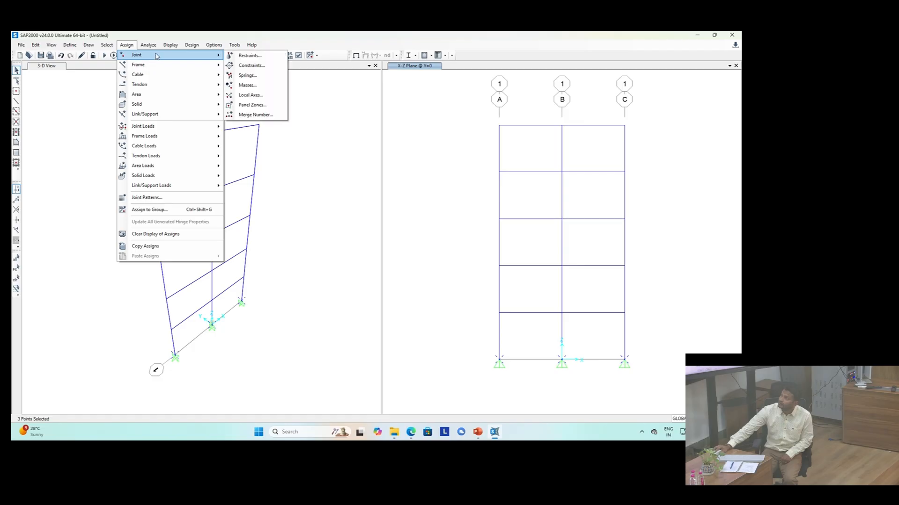
{"action": "left_click", "coordinate": [234, 55]}
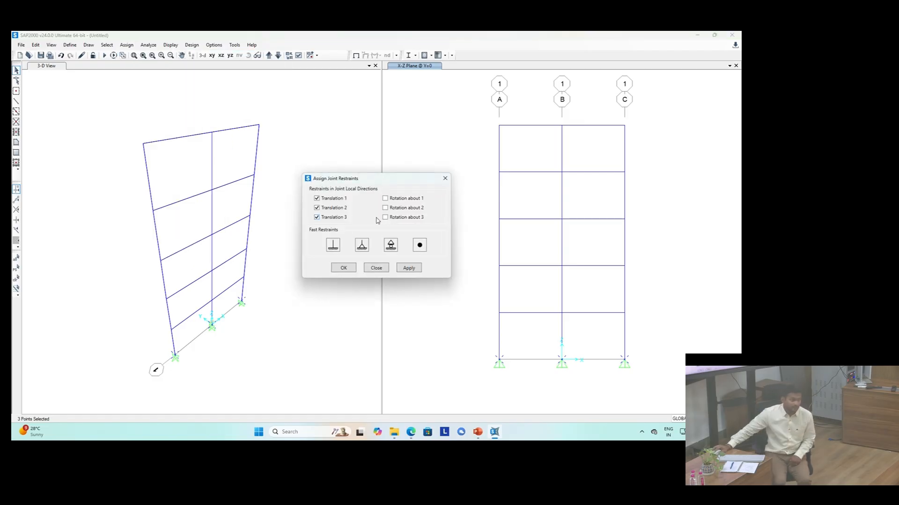
{"action": "left_click", "coordinate": [332, 246]}
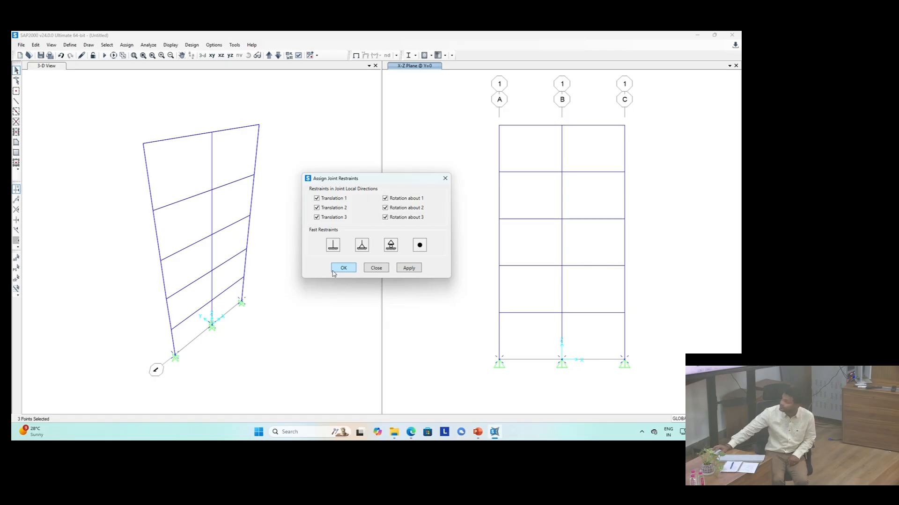
{"action": "left_click", "coordinate": [408, 269]}
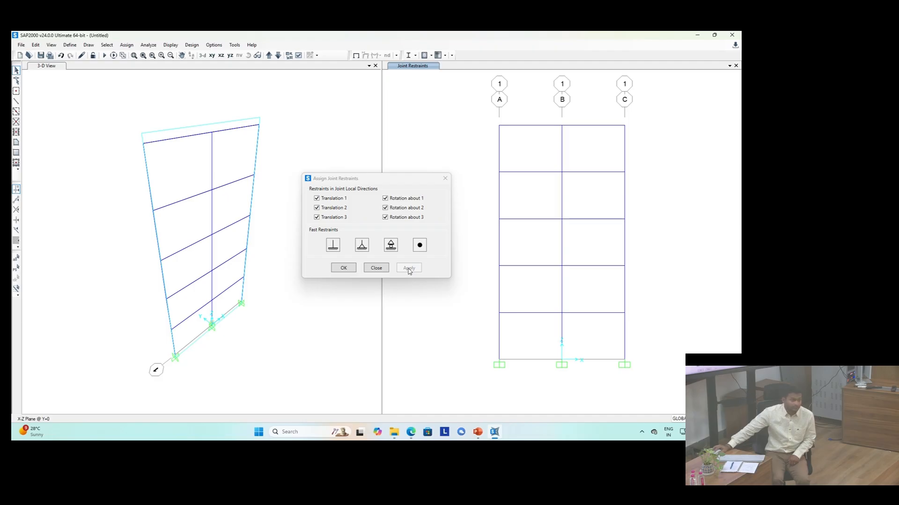
{"action": "left_click", "coordinate": [349, 270]}
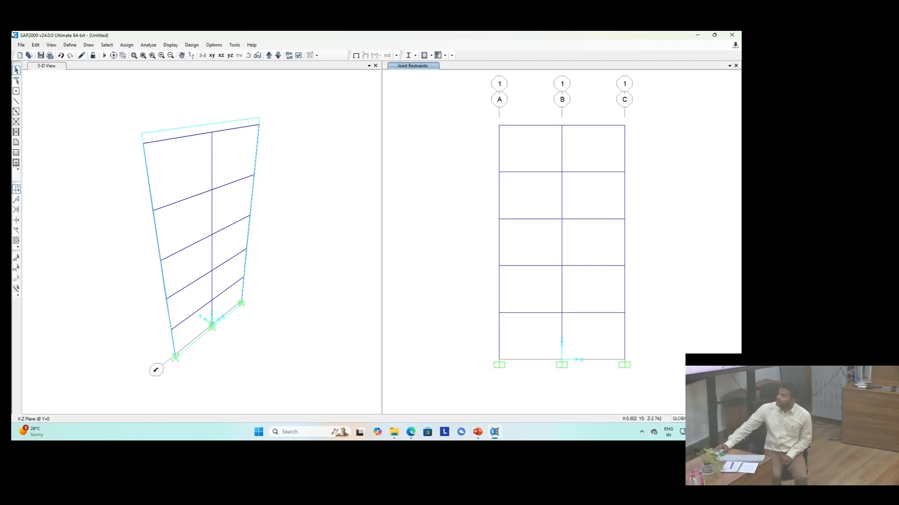
Step: Open the mass source for modification, enable specified load patterns, and add DEAD with a multiplier of 1
{"action": "left_click", "coordinate": [71, 96]}
{"action": "left_click", "coordinate": [70, 45]}
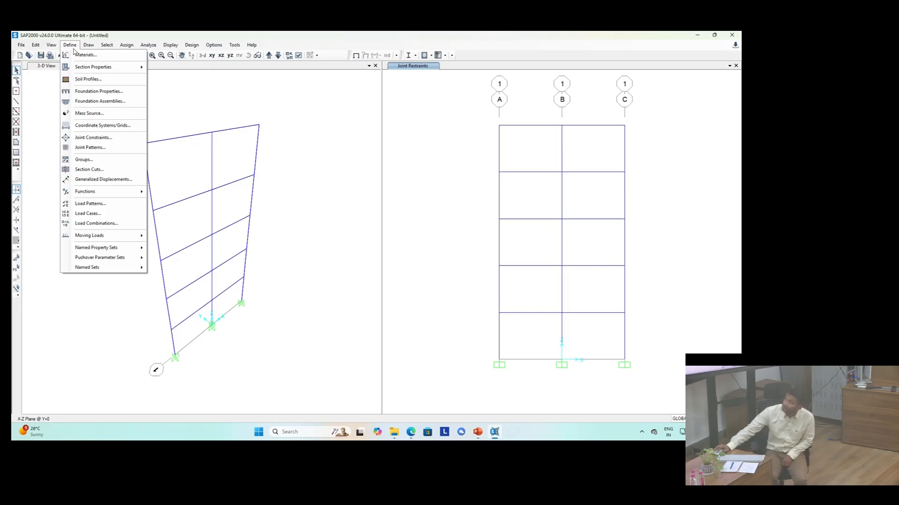
{"action": "left_click", "coordinate": [92, 114]}
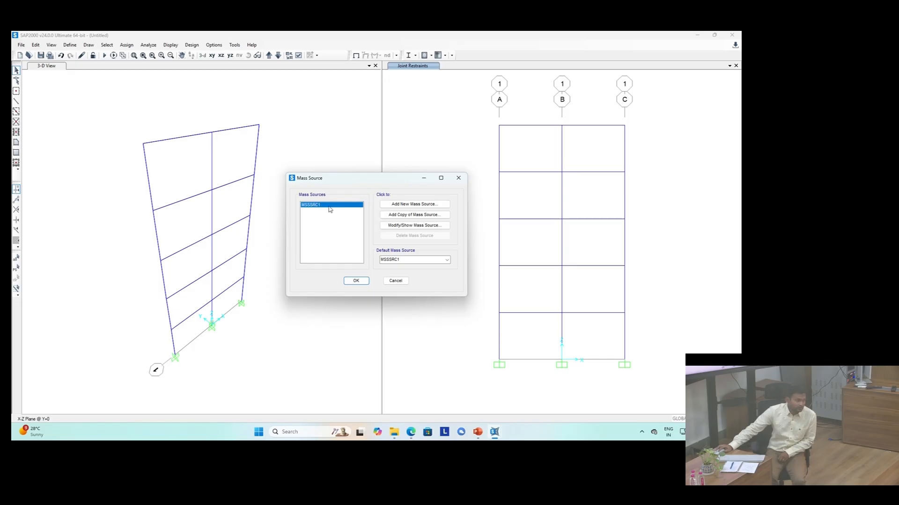
{"action": "left_click", "coordinate": [399, 225]}
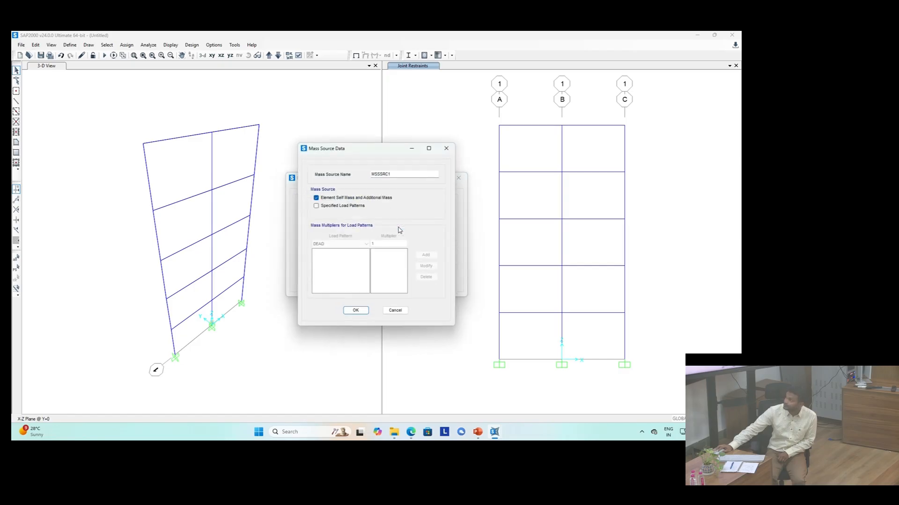
{"action": "left_click", "coordinate": [329, 207]}
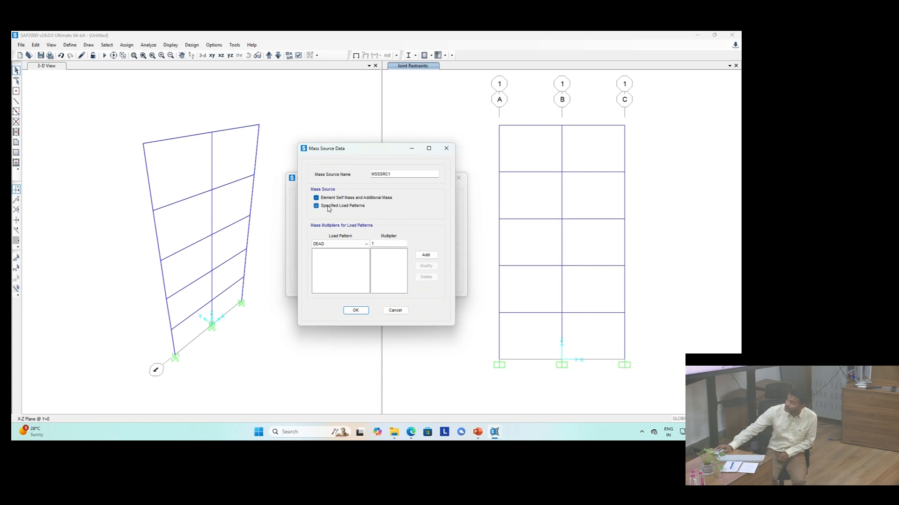
{"action": "left_click", "coordinate": [329, 207]}
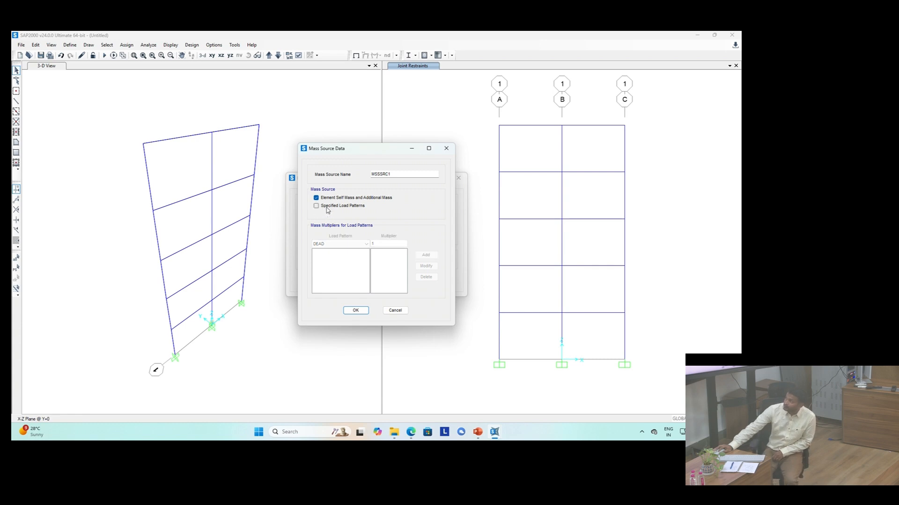
{"action": "left_click", "coordinate": [355, 207]}
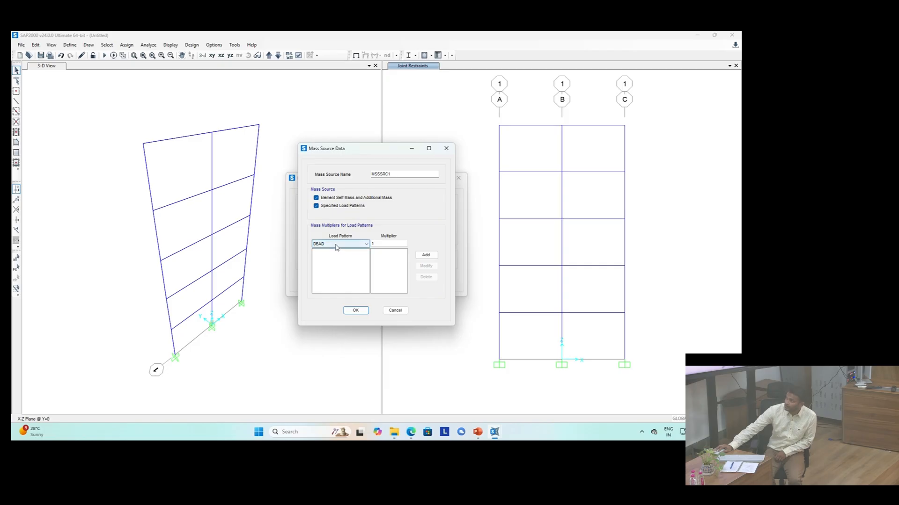
{"action": "left_click", "coordinate": [426, 256]}
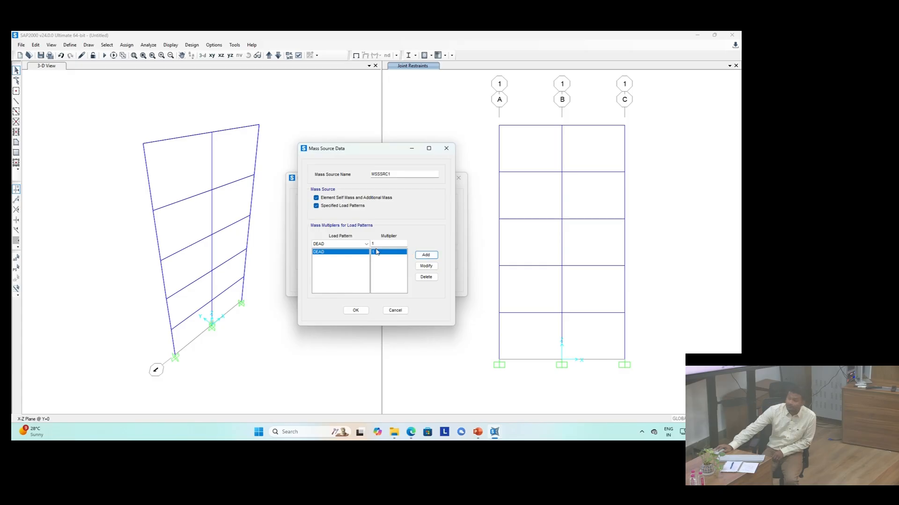
Step: Add slab load with multiplier 1 and Live with multiplier 0.5 to the mass source, then confirm it
{"action": "left_click", "coordinate": [343, 245]}
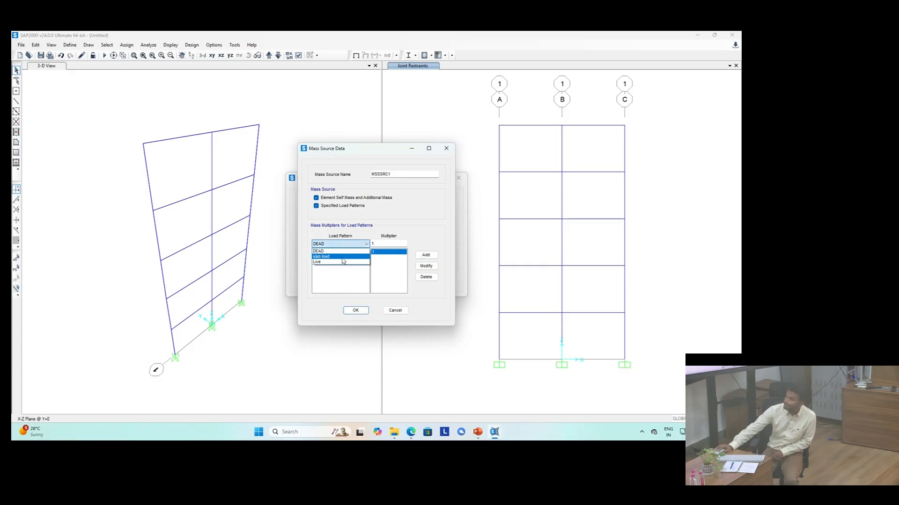
{"action": "left_click", "coordinate": [342, 256]}
{"action": "left_click", "coordinate": [425, 255]}
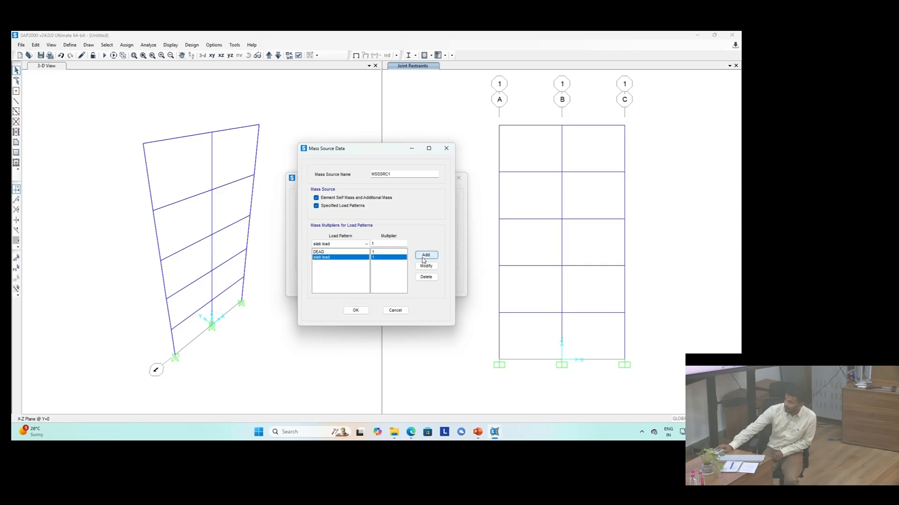
{"action": "left_click", "coordinate": [348, 245]}
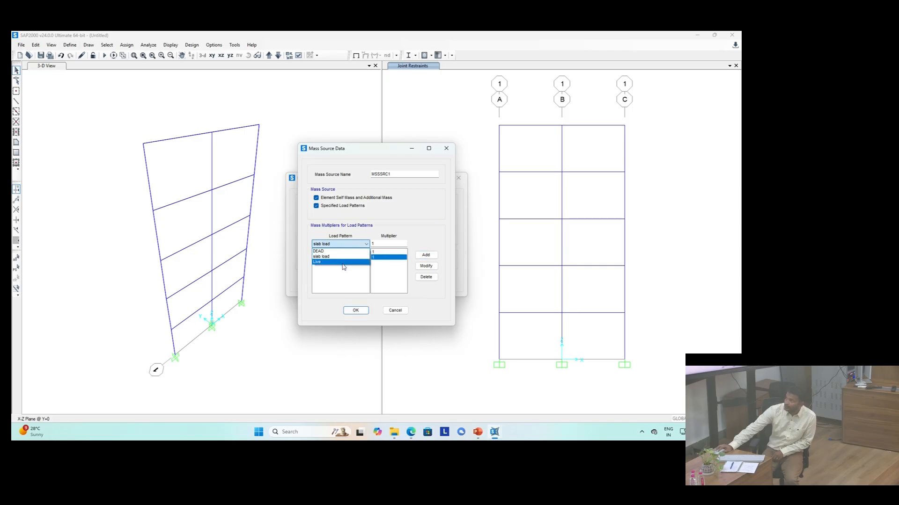
{"action": "left_click", "coordinate": [343, 263]}
{"action": "double_click", "coordinate": [386, 243]}
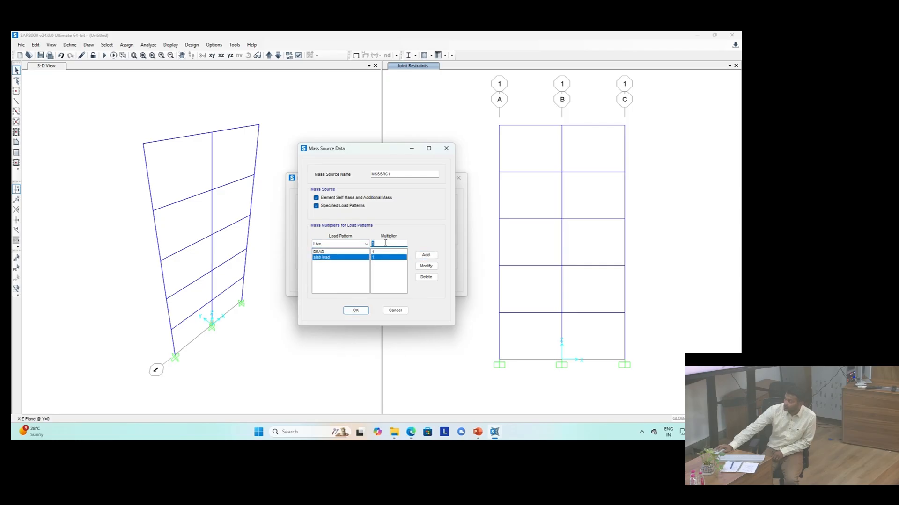
{"action": "type", "text": "0.5"}
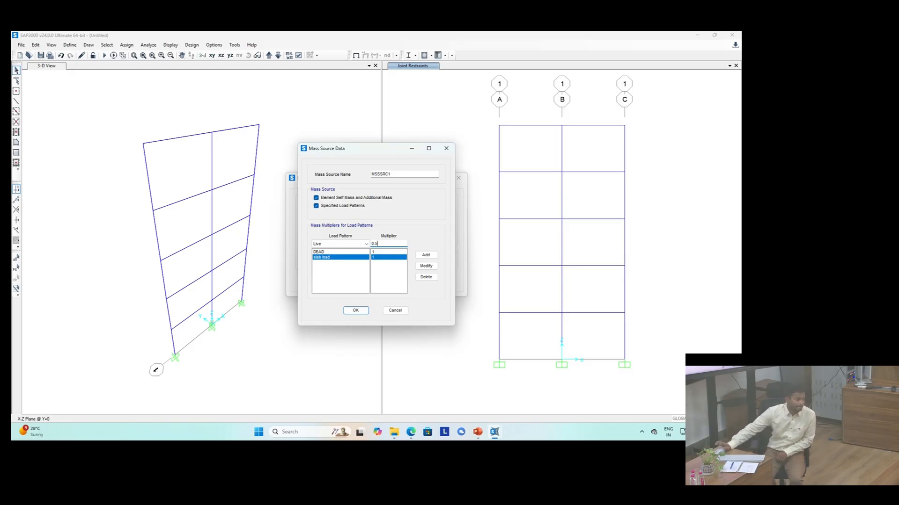
{"action": "left_click", "coordinate": [424, 256]}
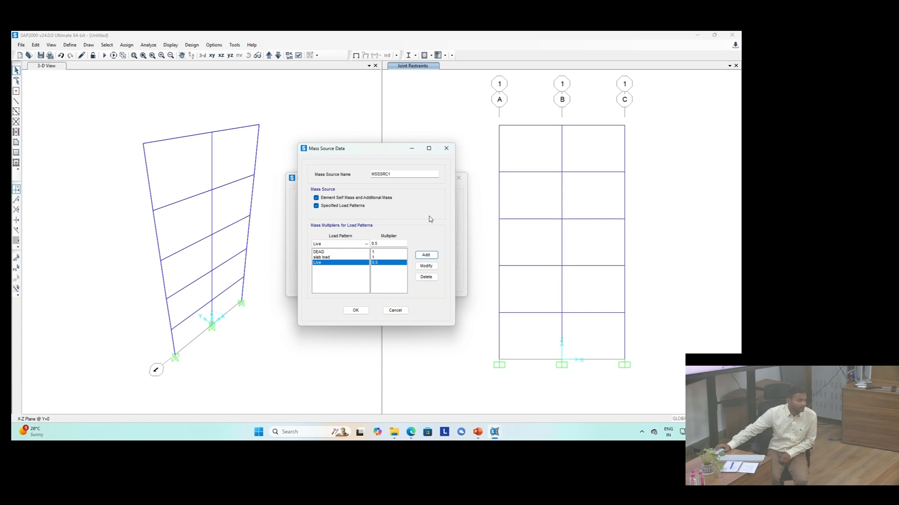
{"action": "left_click", "coordinate": [355, 312]}
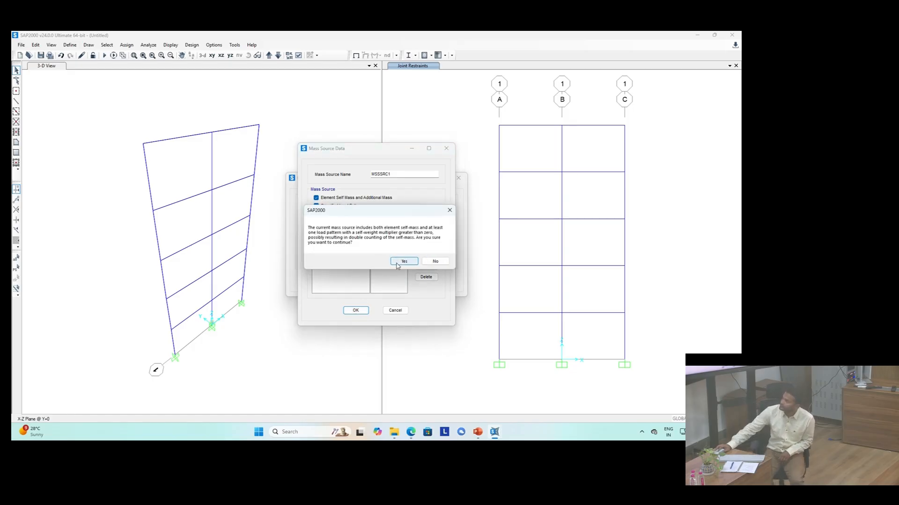
{"action": "left_click", "coordinate": [397, 262]}
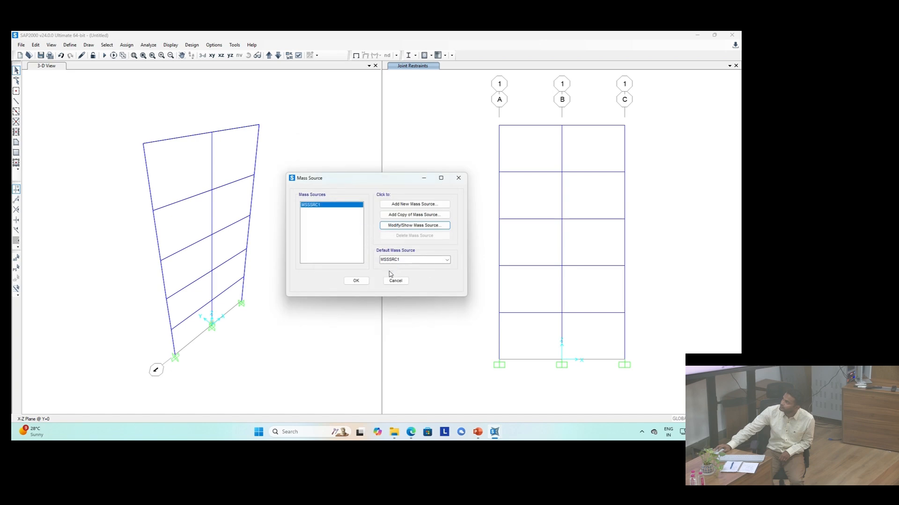
{"action": "left_click", "coordinate": [356, 282]}
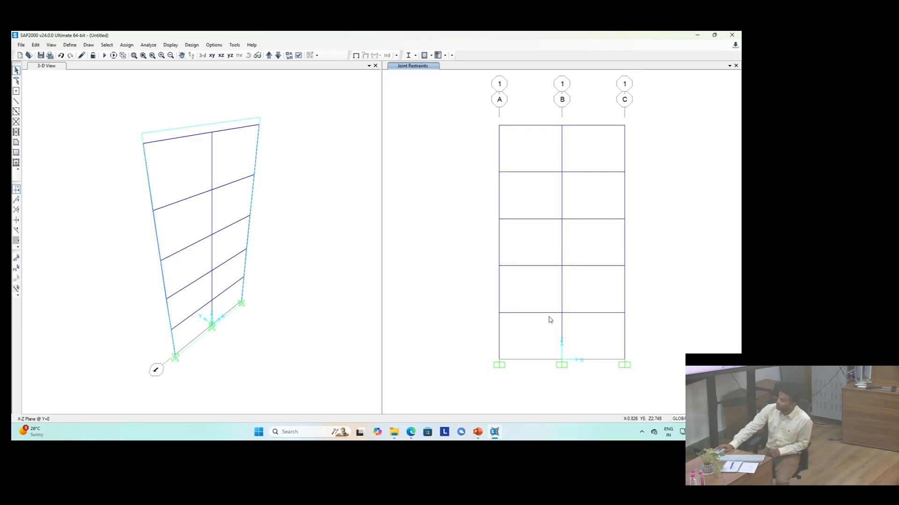
{"action": "left_click_drag", "start_coordinate": [550, 322], "coordinate": [517, 93]}
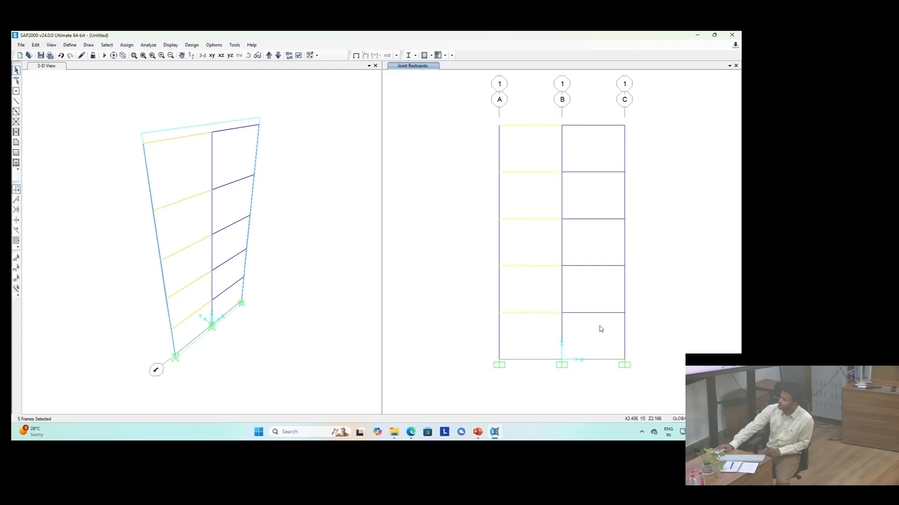
{"action": "left_click_drag", "start_coordinate": [604, 322], "coordinate": [579, 94]}
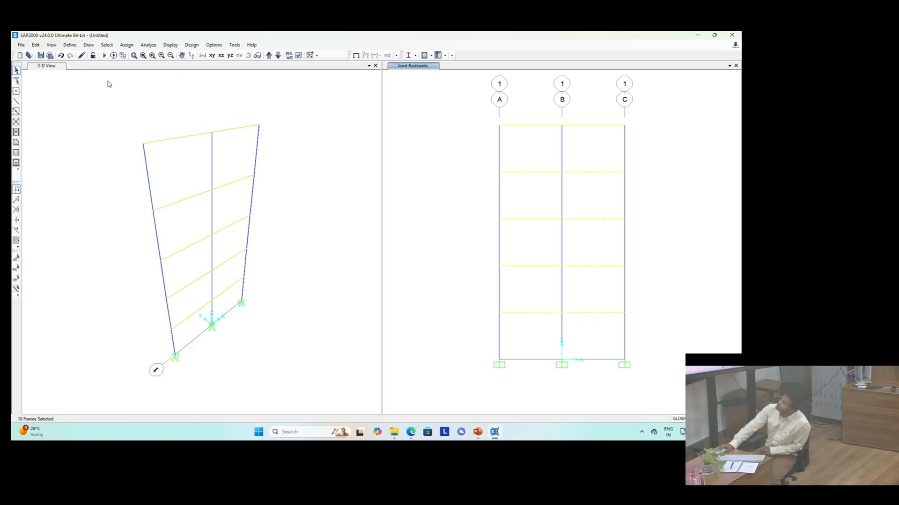
{"action": "left_click", "coordinate": [127, 45]}
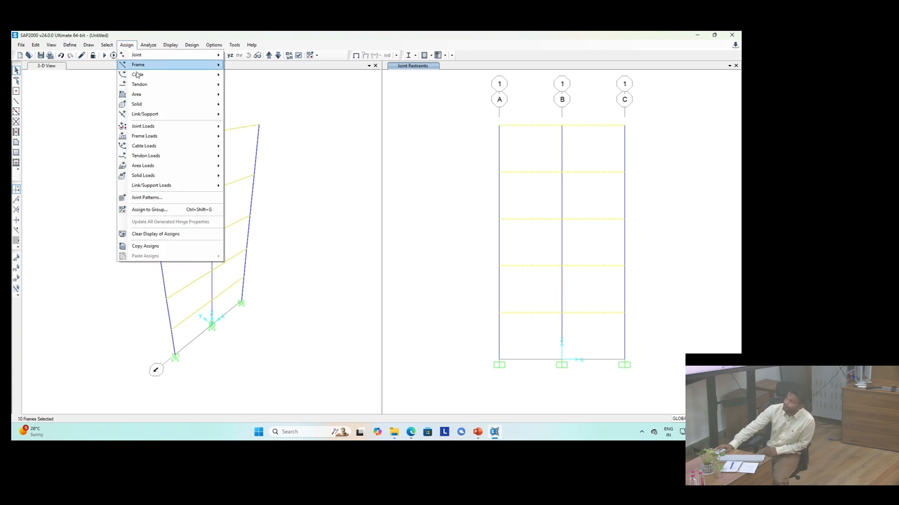
{"action": "mouse_move", "coordinate": [149, 138]}
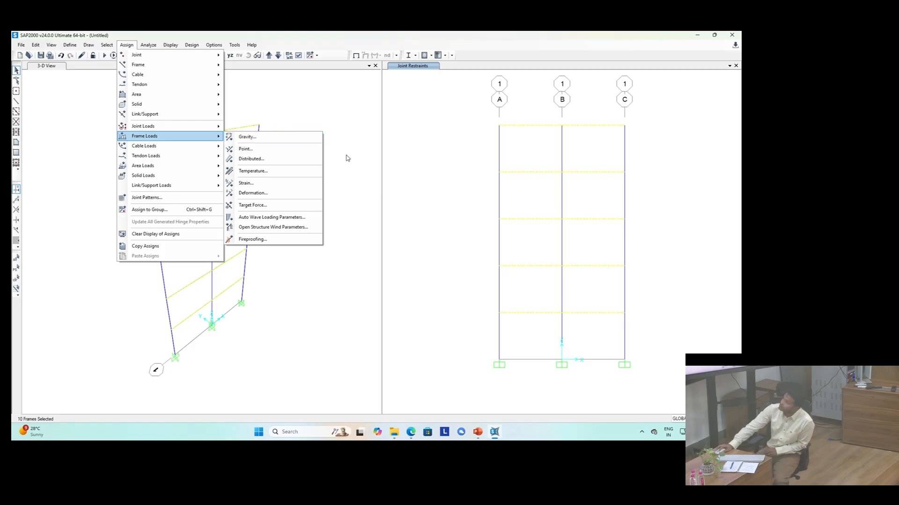
{"action": "left_click", "coordinate": [395, 146]}
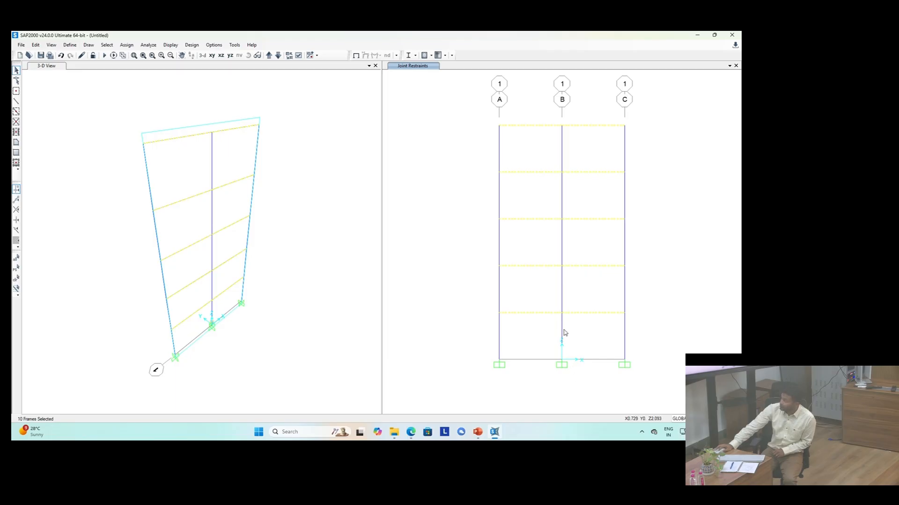
{"action": "left_click", "coordinate": [551, 333]}
{"action": "left_click_drag", "start_coordinate": [541, 326], "coordinate": [521, 113]}
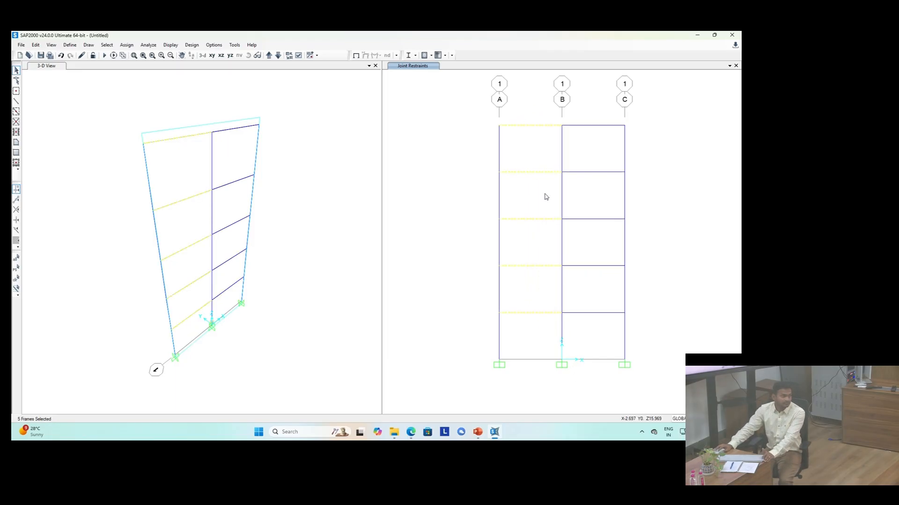
{"action": "left_click_drag", "start_coordinate": [602, 331], "coordinate": [579, 99]}
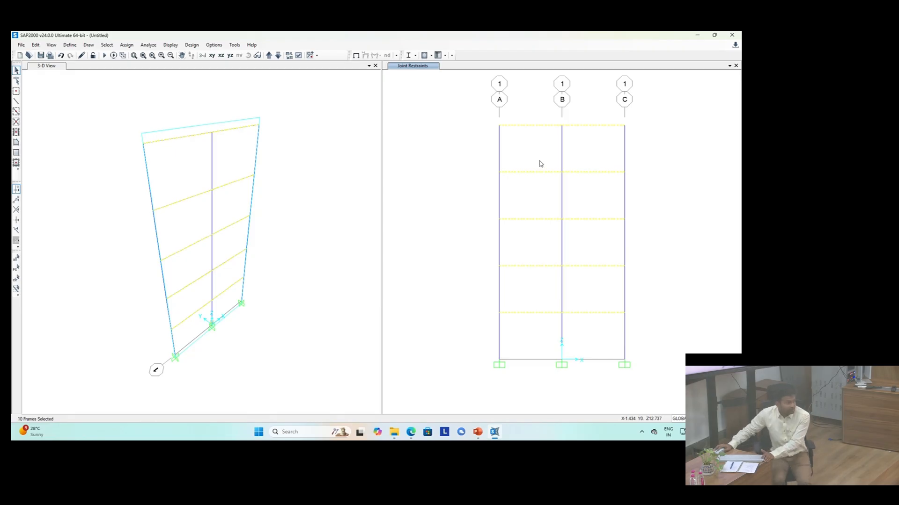
{"action": "key", "text": "ctrl+shift+c"}
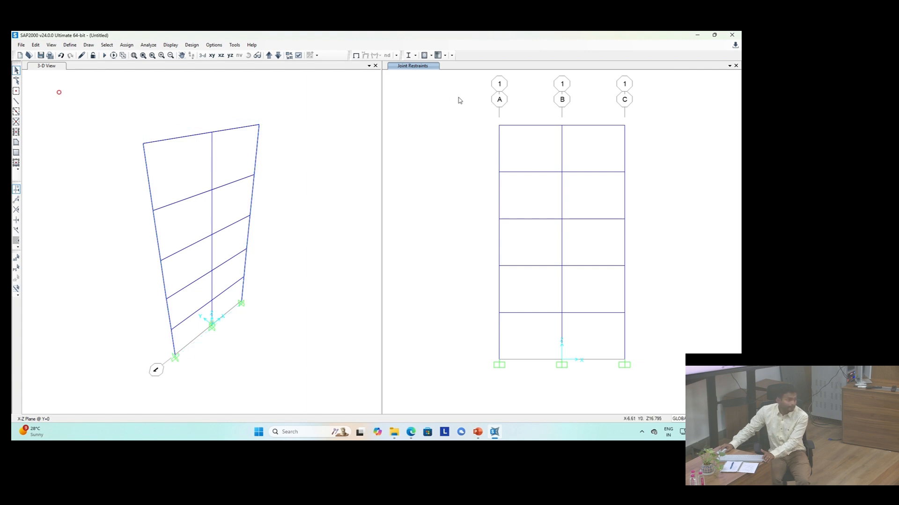
Step: Select the whole frame and assign a DEAD frame gravity load with a Global Z multiplier of -1
{"action": "left_click_drag", "start_coordinate": [458, 100], "coordinate": [673, 404]}
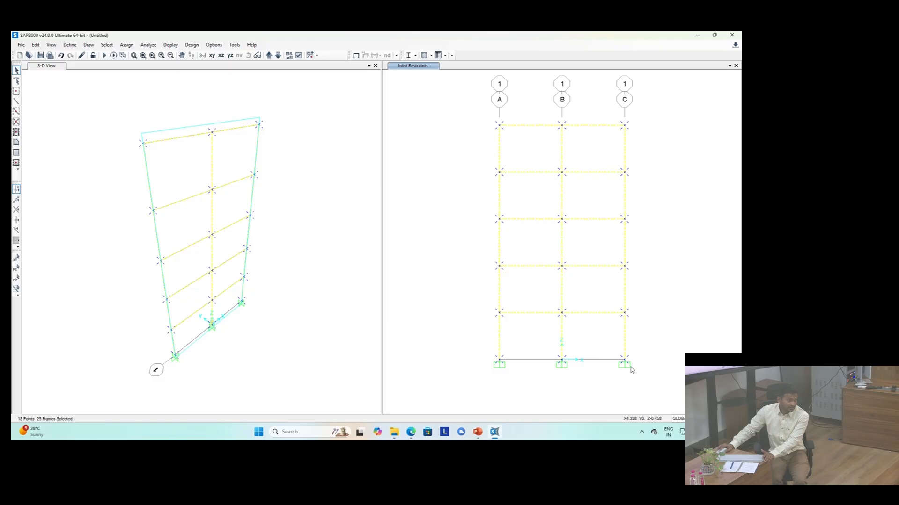
{"action": "left_click", "coordinate": [127, 45]}
{"action": "mouse_move", "coordinate": [130, 119]}
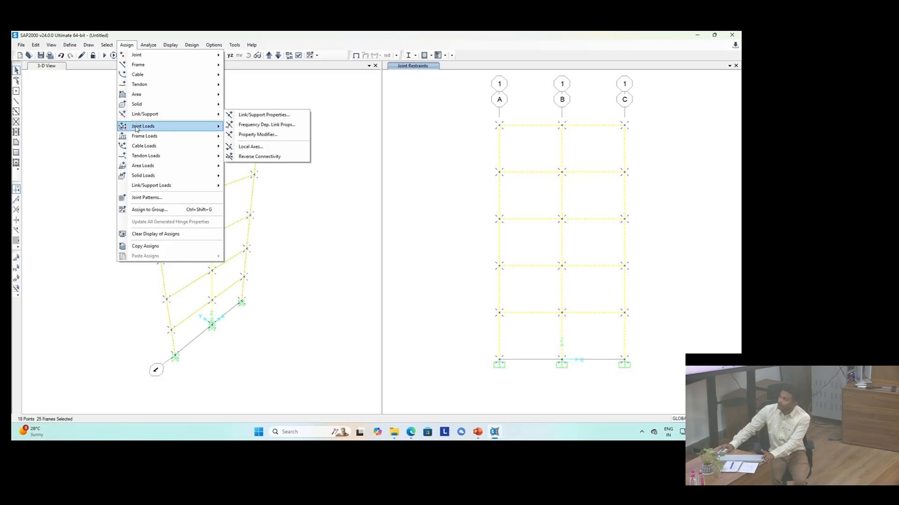
{"action": "mouse_move", "coordinate": [136, 137]}
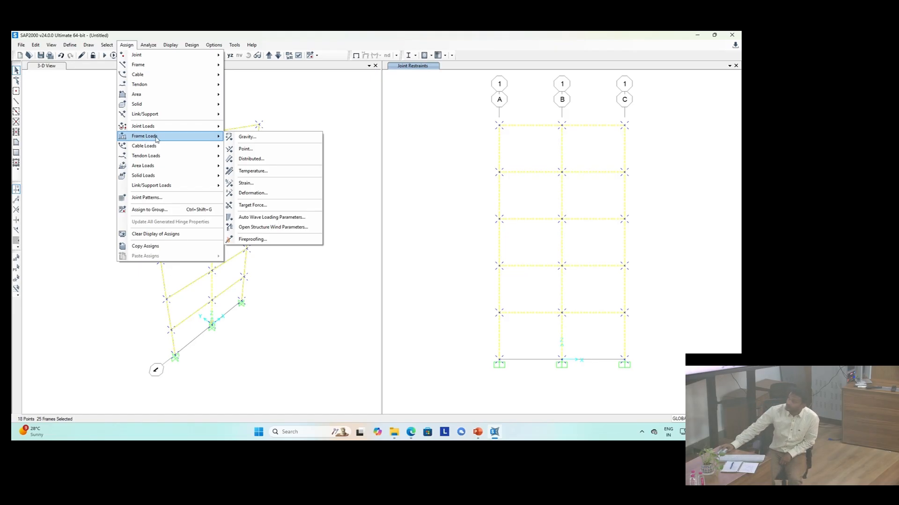
{"action": "left_click", "coordinate": [247, 138]}
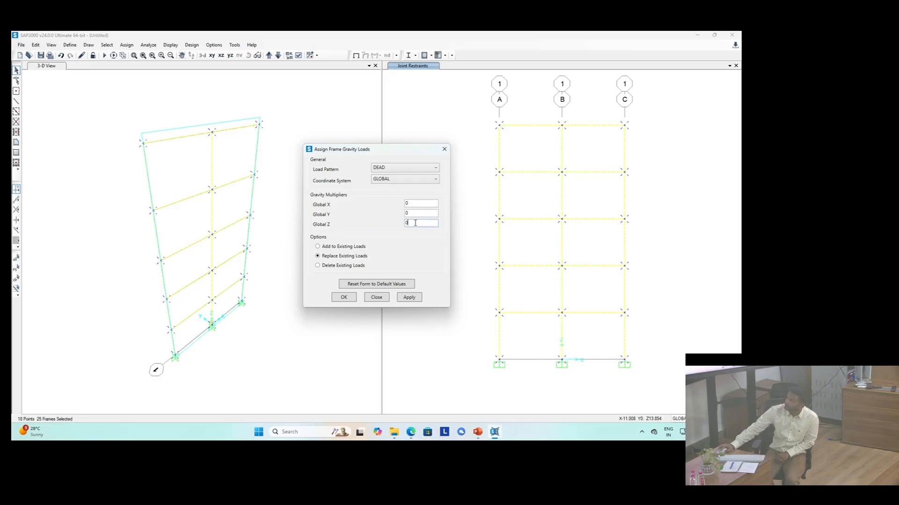
{"action": "type", "text": "-1"}
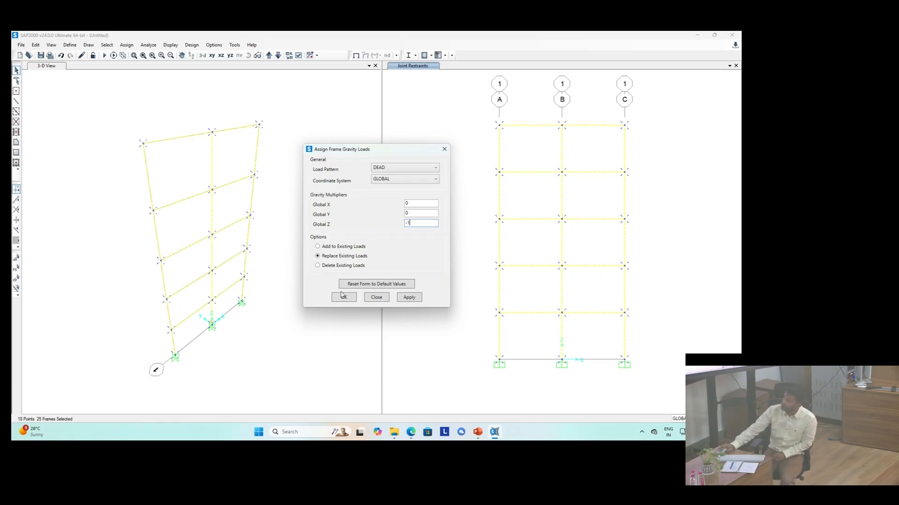
{"action": "left_click", "coordinate": [408, 298]}
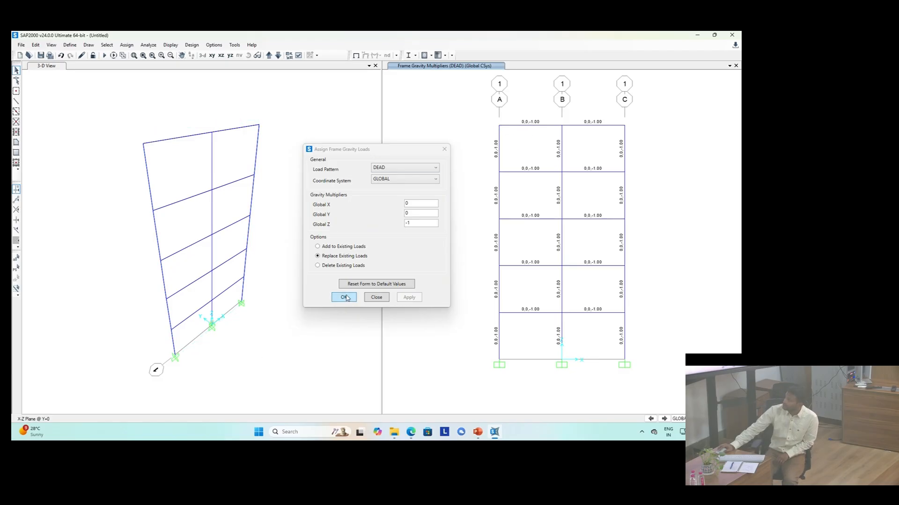
{"action": "left_click", "coordinate": [344, 298]}
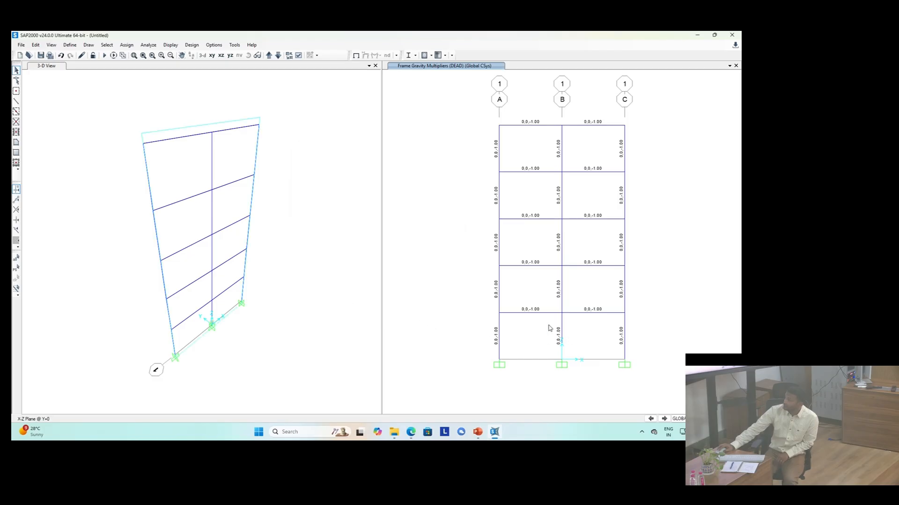
Step: Select all beam members in the frame, using the beam frame section property to pick them
{"action": "left_click_drag", "start_coordinate": [549, 322], "coordinate": [518, 102]}
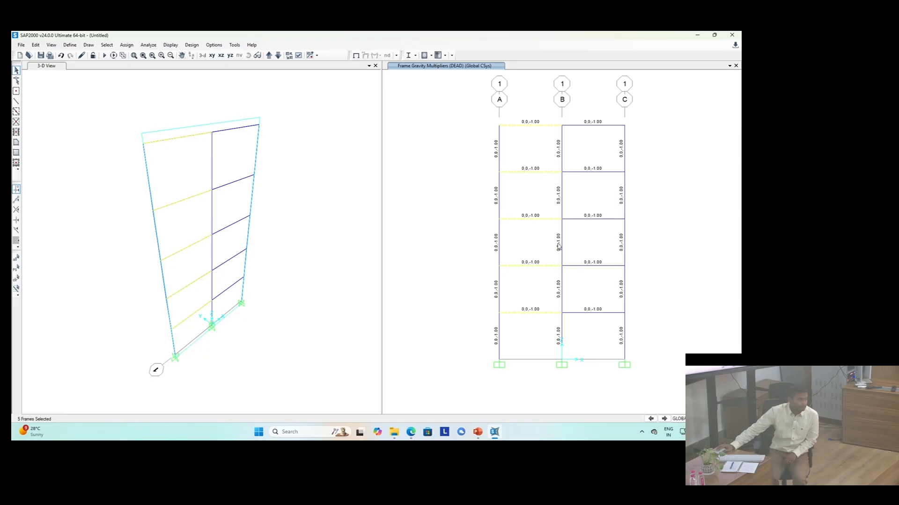
{"action": "left_click_drag", "start_coordinate": [604, 322], "coordinate": [579, 112]}
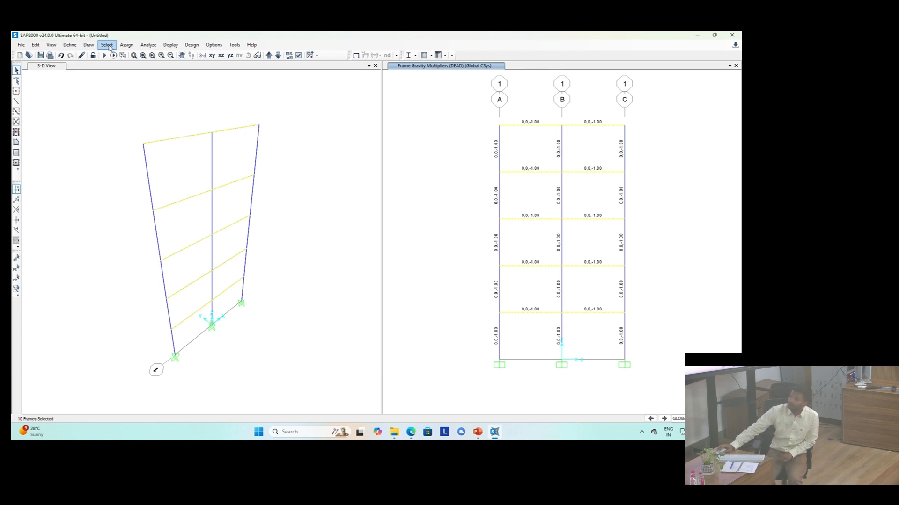
{"action": "left_click", "coordinate": [109, 47]}
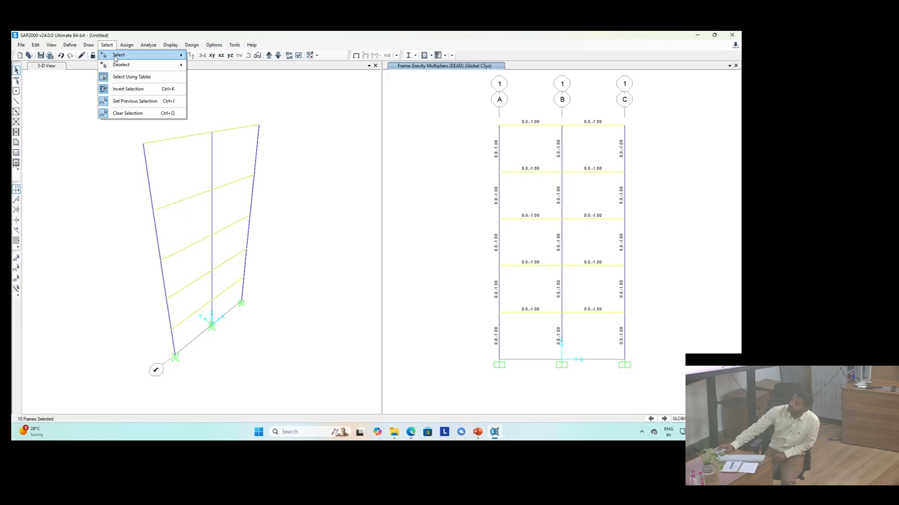
{"action": "mouse_move", "coordinate": [115, 58]}
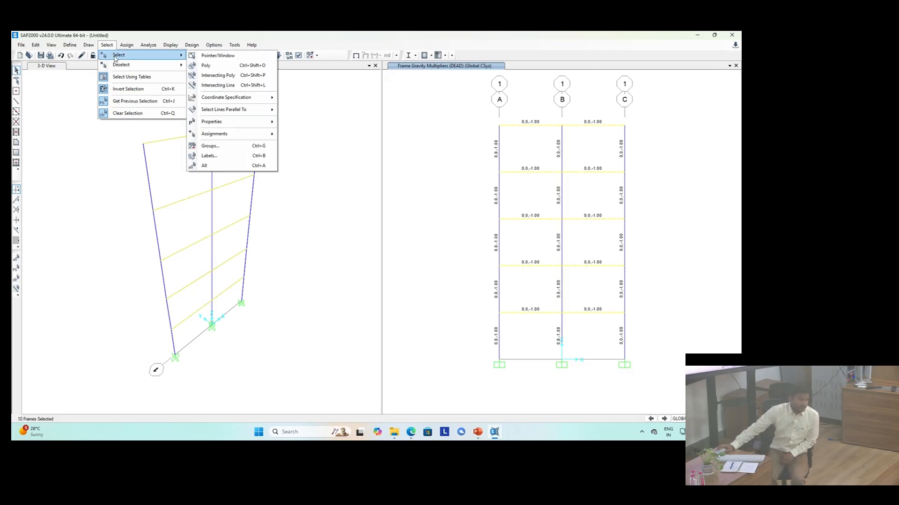
{"action": "mouse_move", "coordinate": [222, 128]}
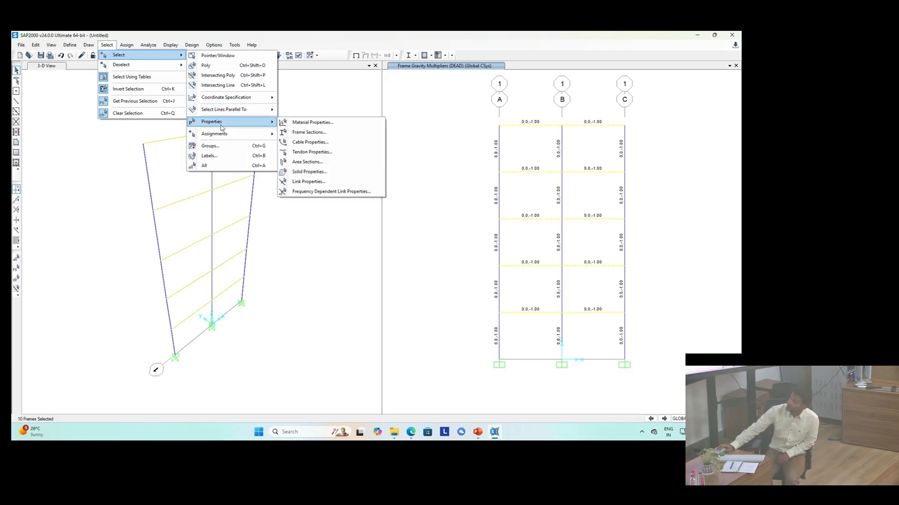
{"action": "left_click", "coordinate": [306, 133]}
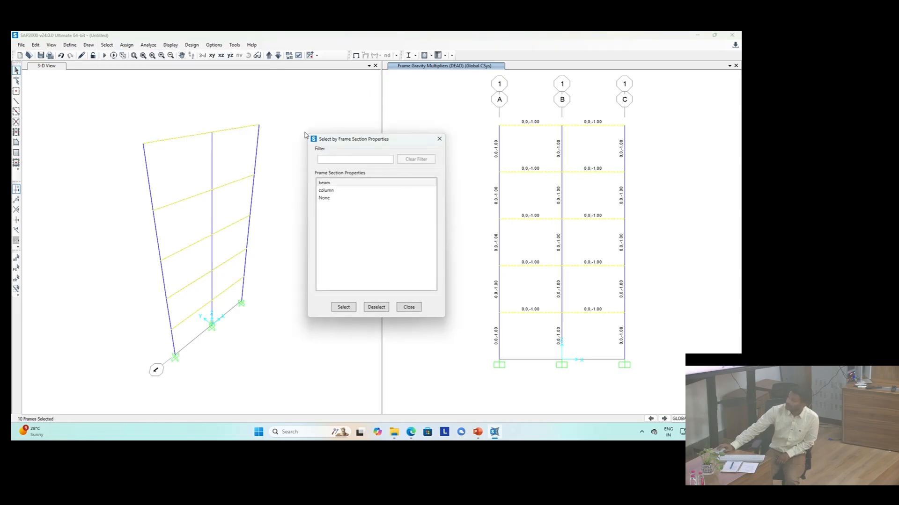
{"action": "left_click", "coordinate": [335, 186]}
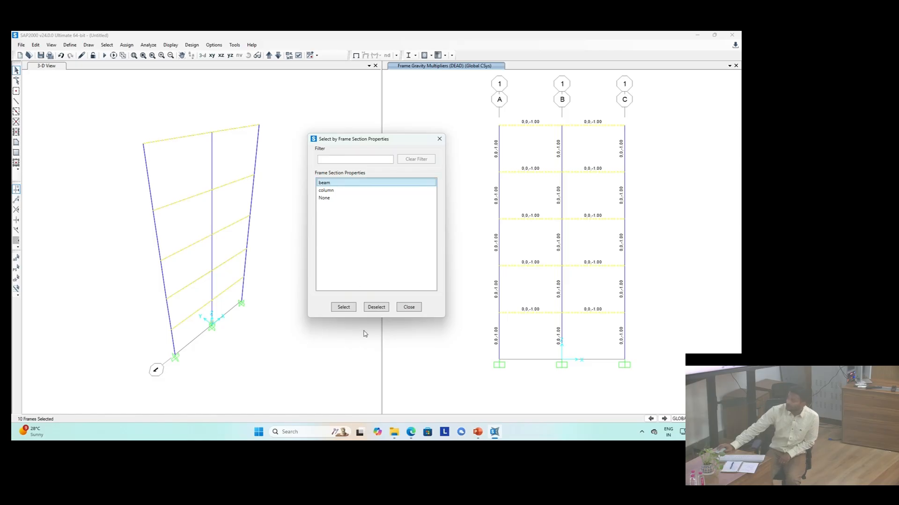
{"action": "left_click", "coordinate": [343, 307]}
{"action": "left_click", "coordinate": [413, 309]}
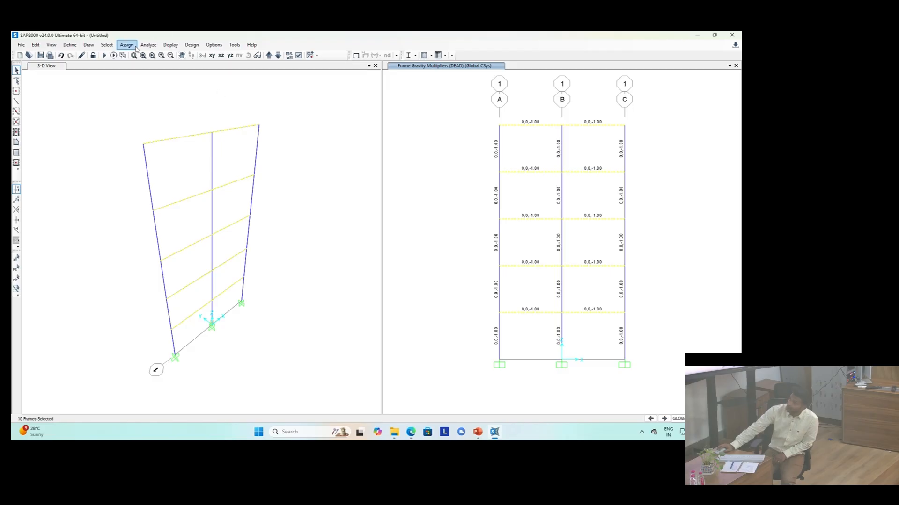
{"action": "left_click", "coordinate": [108, 45]}
{"action": "mouse_move", "coordinate": [117, 56]}
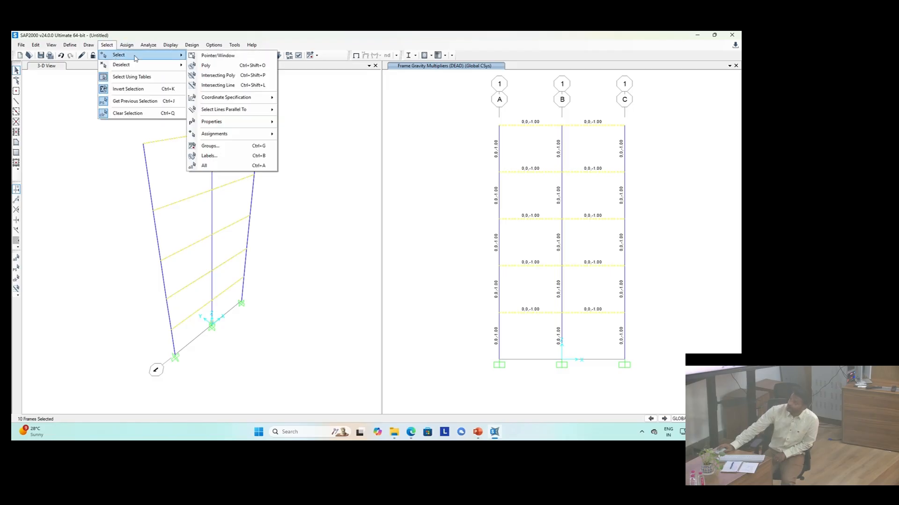
{"action": "mouse_move", "coordinate": [229, 113]}
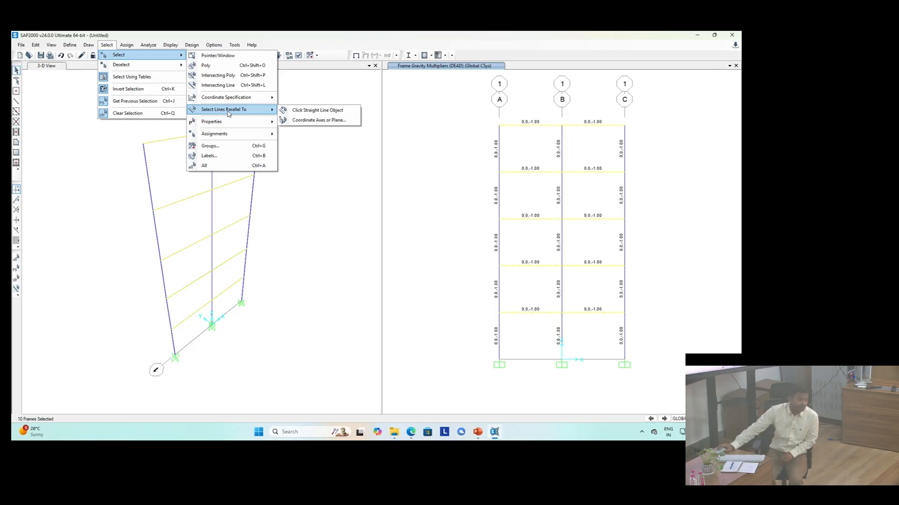
{"action": "left_click", "coordinate": [309, 123]}
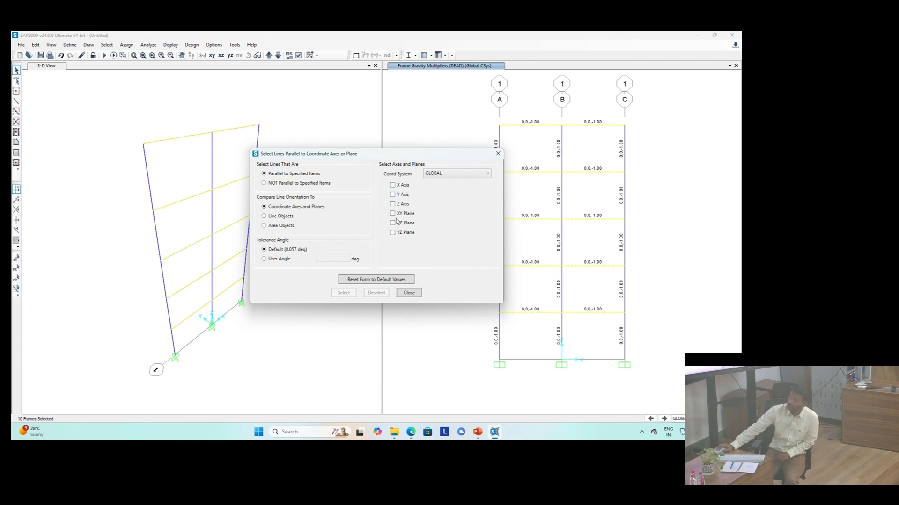
{"action": "left_click", "coordinate": [409, 293]}
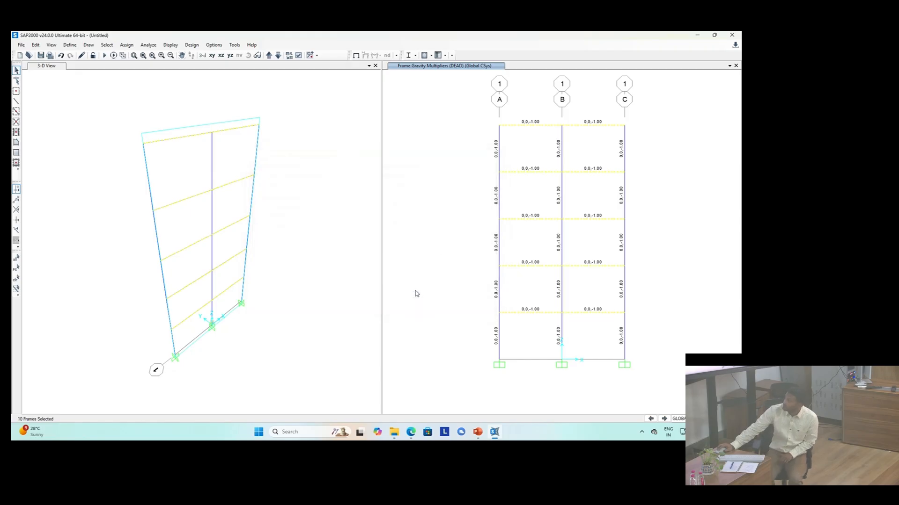
Step: Assign a uniform distributed gravity load of 20 kN/m under the slab load pattern to the selected beams
{"action": "left_click", "coordinate": [122, 47]}
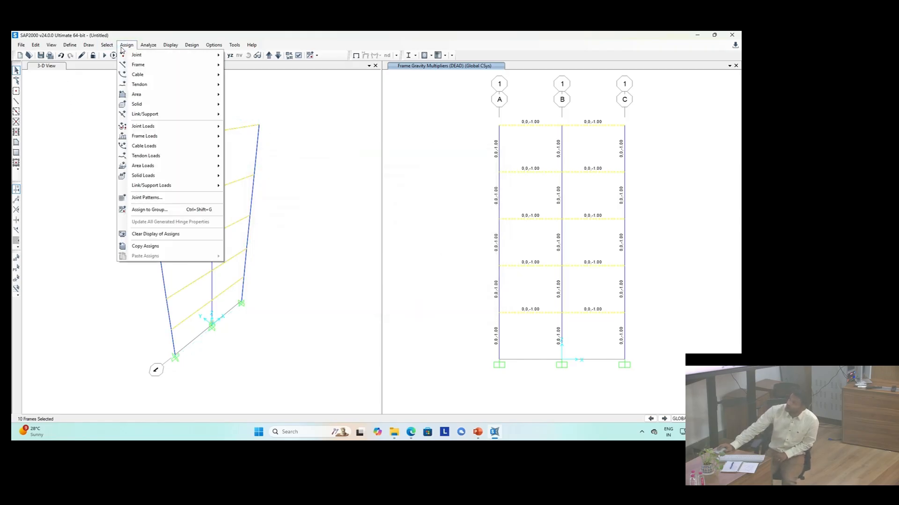
{"action": "mouse_move", "coordinate": [187, 141]}
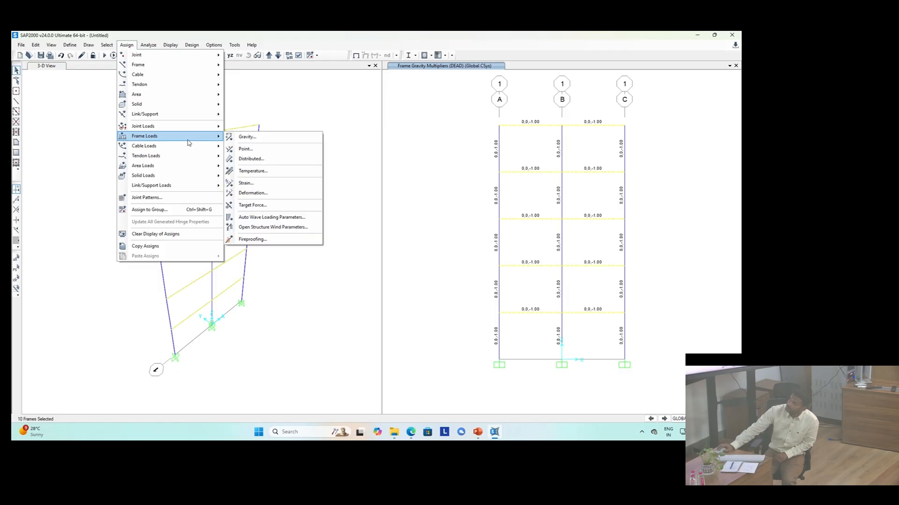
{"action": "left_click", "coordinate": [273, 159]}
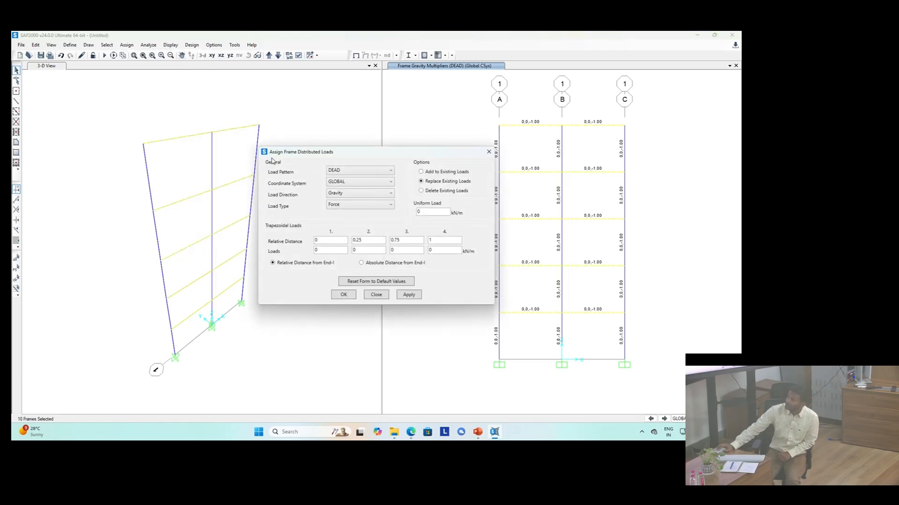
{"action": "left_click", "coordinate": [363, 171]}
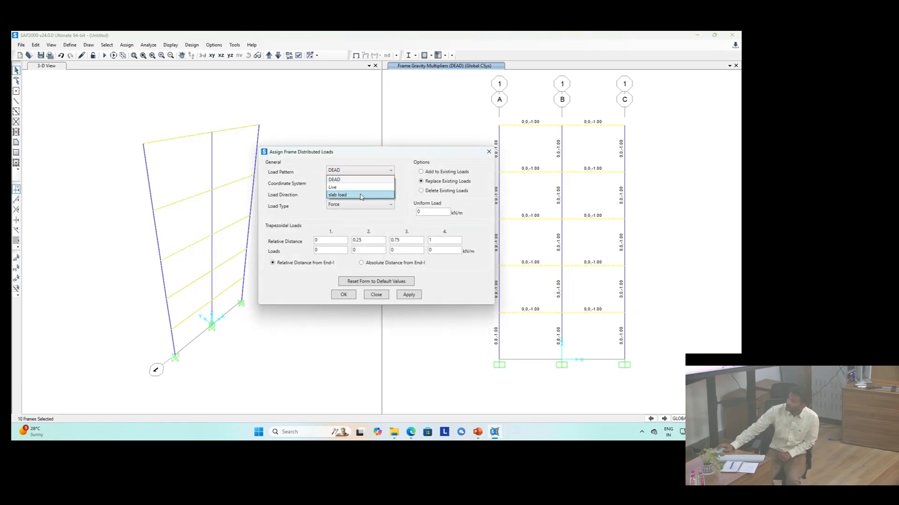
{"action": "left_click", "coordinate": [361, 195]}
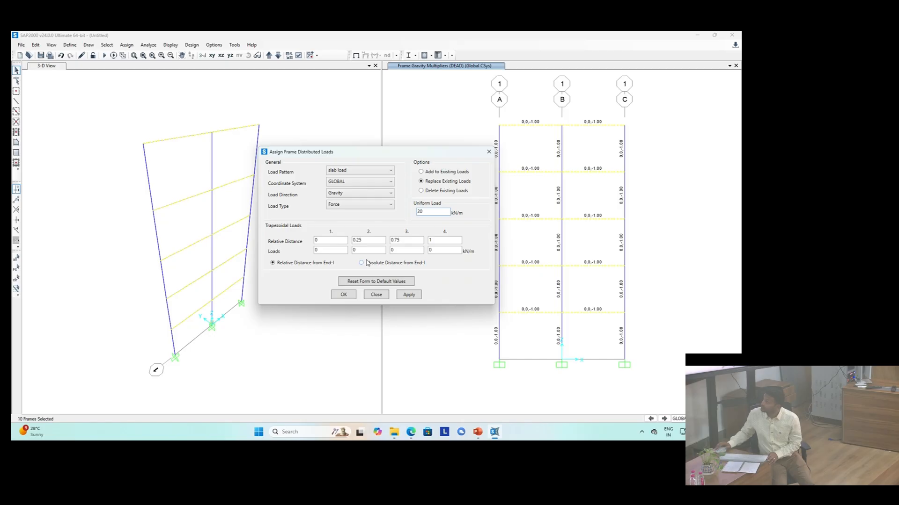
{"action": "left_click", "coordinate": [409, 295]}
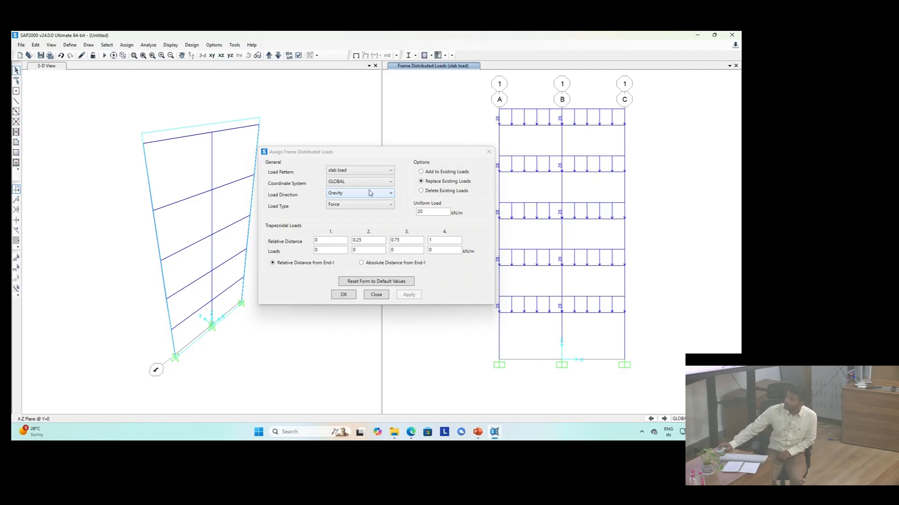
{"action": "left_click", "coordinate": [342, 295]}
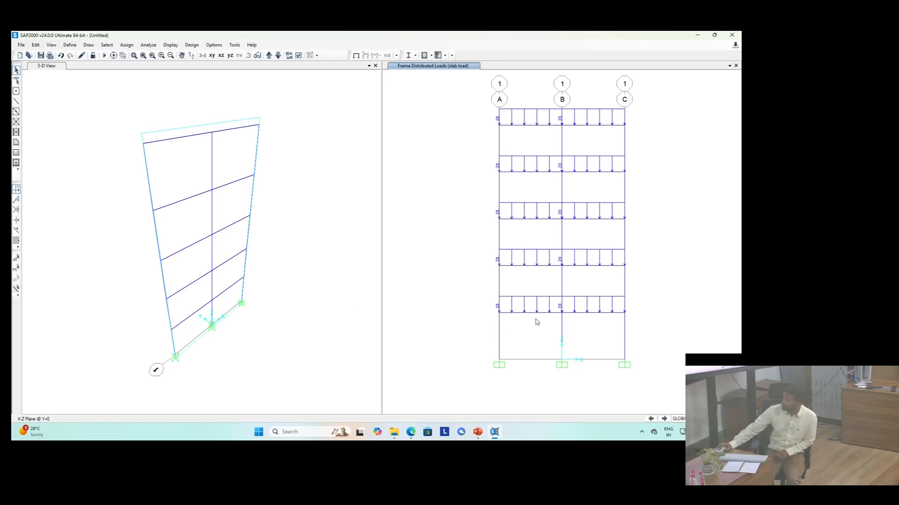
Step: Reselect all beams in the frame by their beam frame section property
{"action": "left_click_drag", "start_coordinate": [550, 326], "coordinate": [504, 103]}
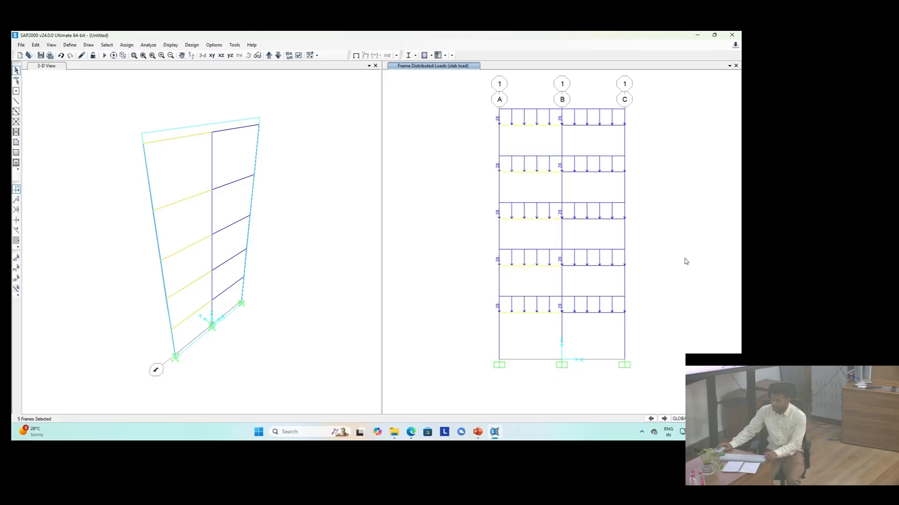
{"action": "key", "text": "ctrl+q"}
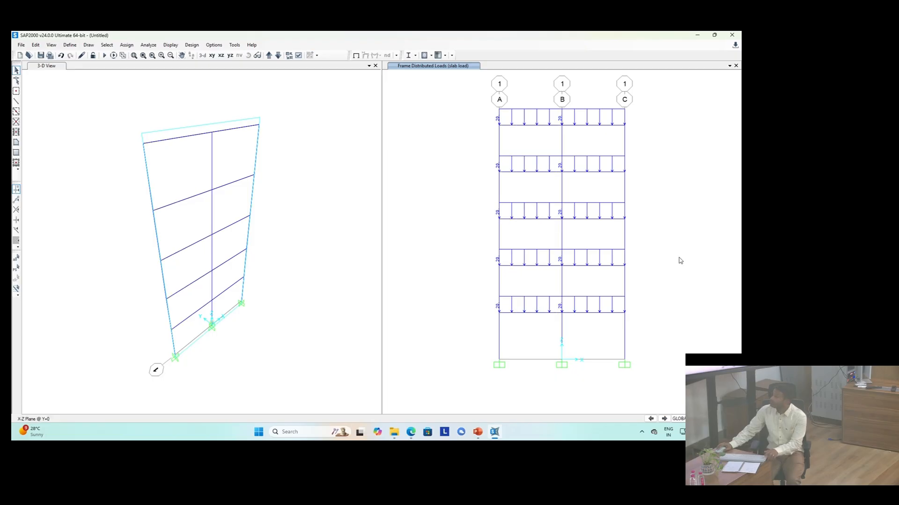
{"action": "left_click", "coordinate": [106, 46]}
{"action": "mouse_move", "coordinate": [112, 57]}
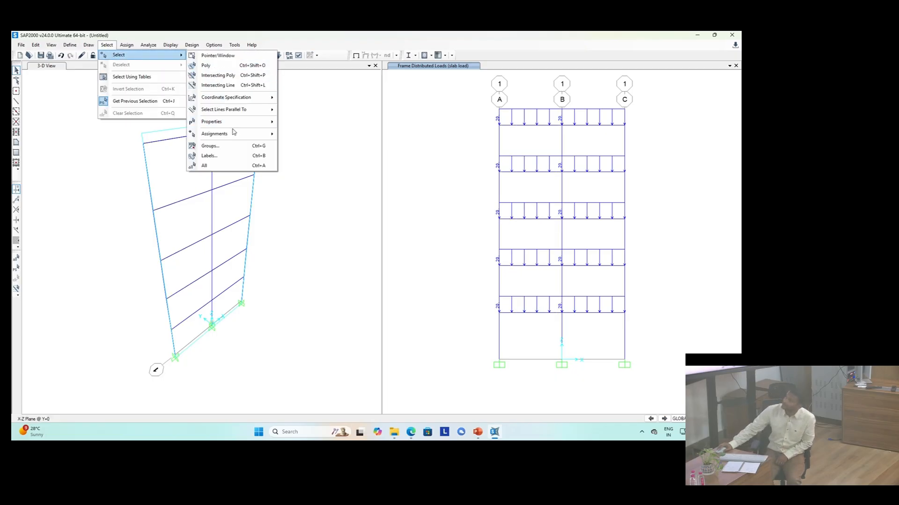
{"action": "mouse_move", "coordinate": [256, 122]}
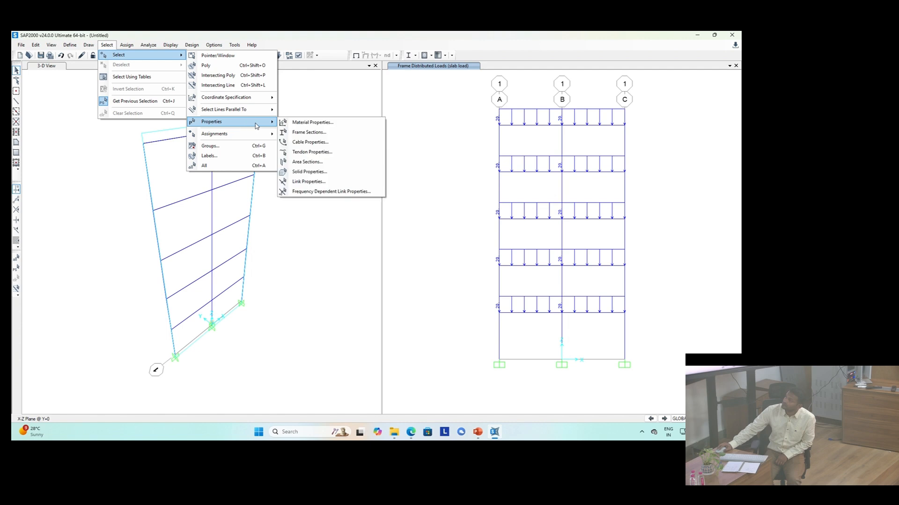
{"action": "left_click", "coordinate": [305, 133]}
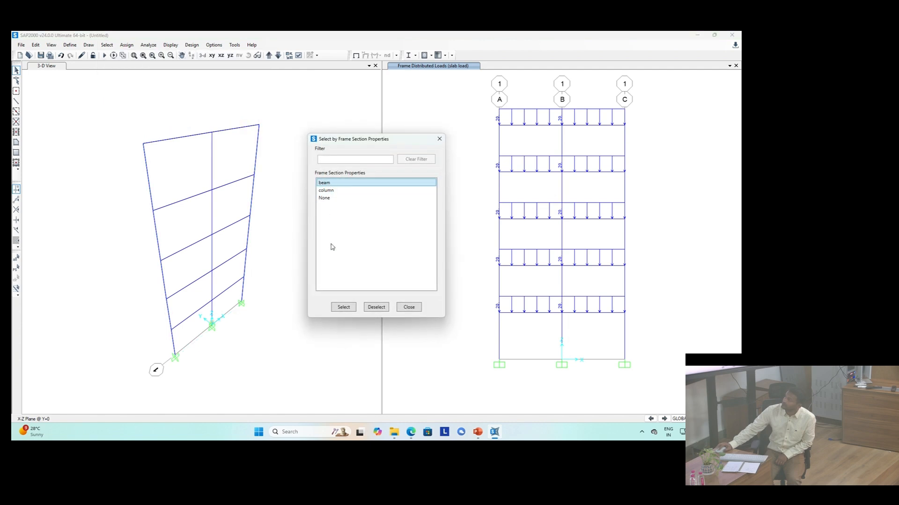
{"action": "left_click", "coordinate": [343, 308]}
{"action": "left_click", "coordinate": [408, 307]}
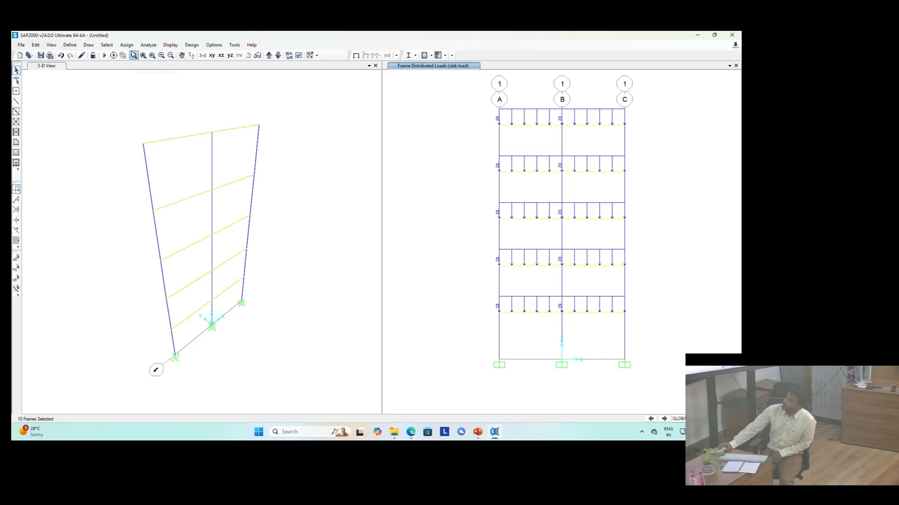
Step: Assign a uniform distributed gravity load of 15 kN/m under the Live load pattern to the selected beams
{"action": "left_click", "coordinate": [126, 45]}
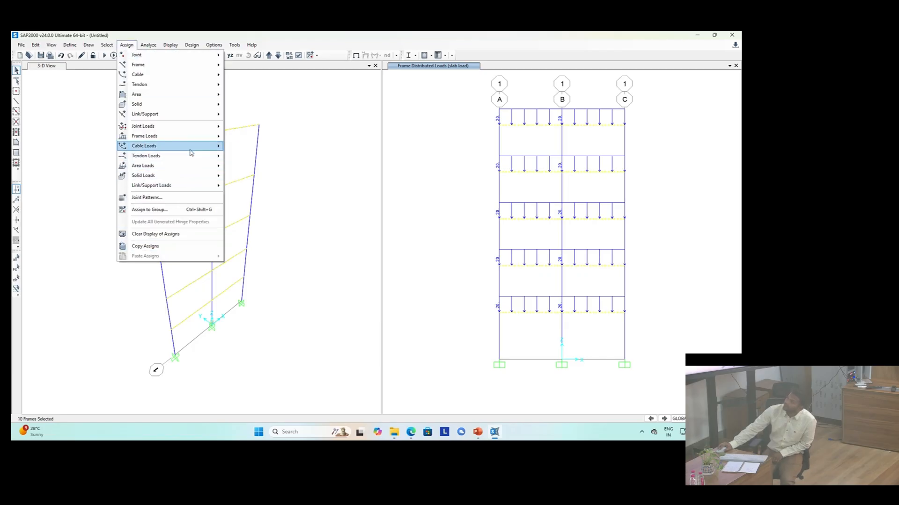
{"action": "mouse_move", "coordinate": [196, 140]}
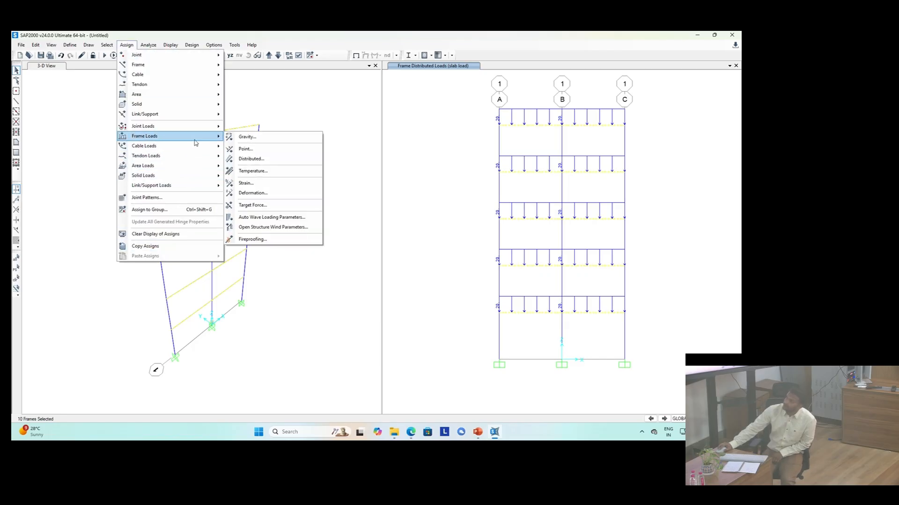
{"action": "left_click", "coordinate": [255, 159]}
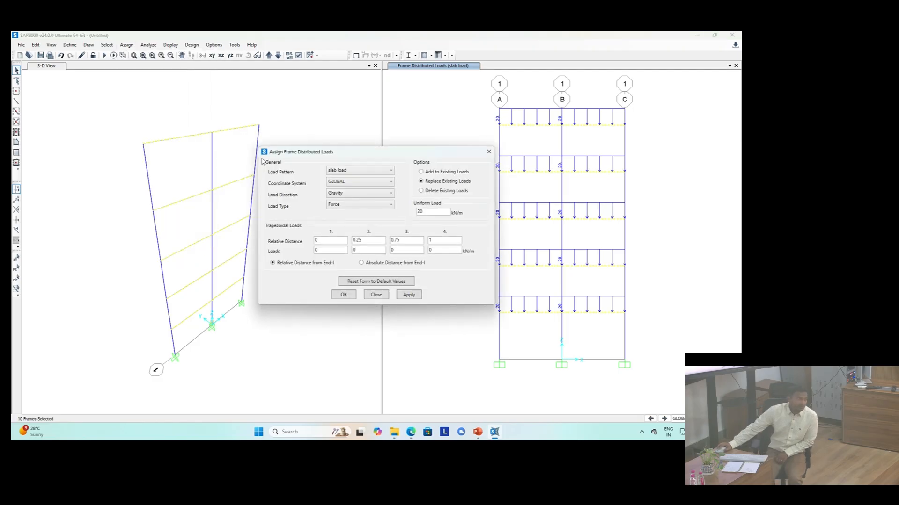
{"action": "left_click", "coordinate": [337, 170]}
{"action": "left_click", "coordinate": [338, 188]}
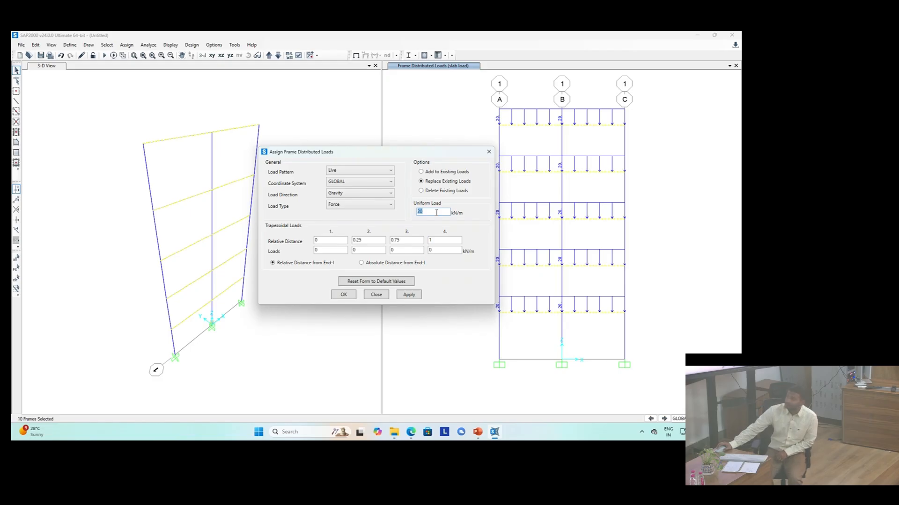
{"action": "type", "text": "15"}
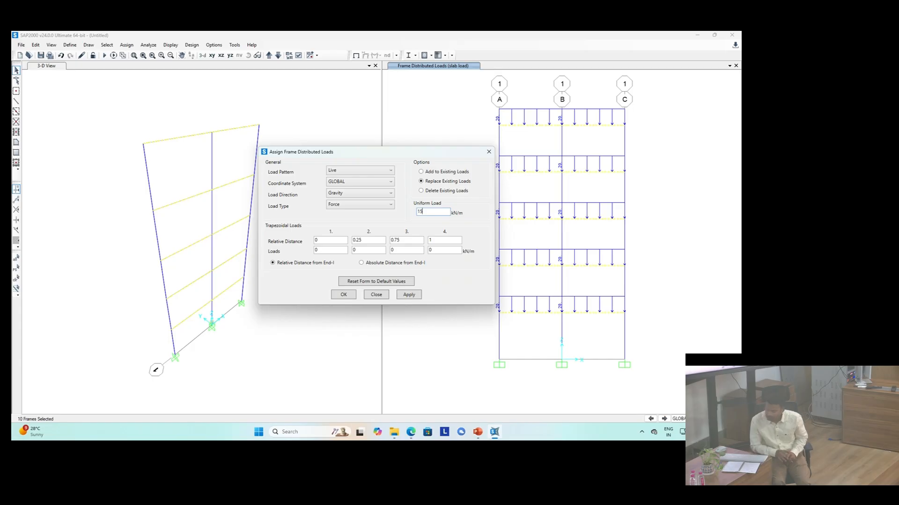
{"action": "left_click", "coordinate": [409, 295]}
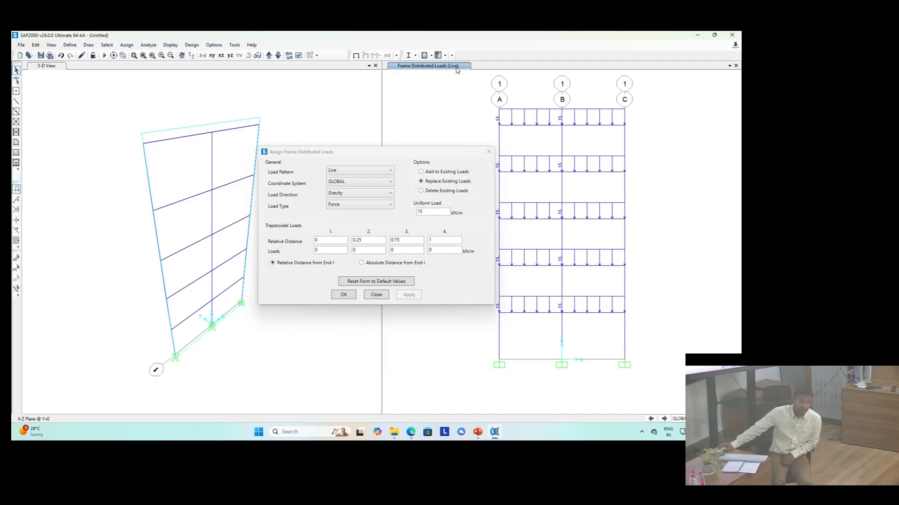
{"action": "left_click", "coordinate": [349, 295]}
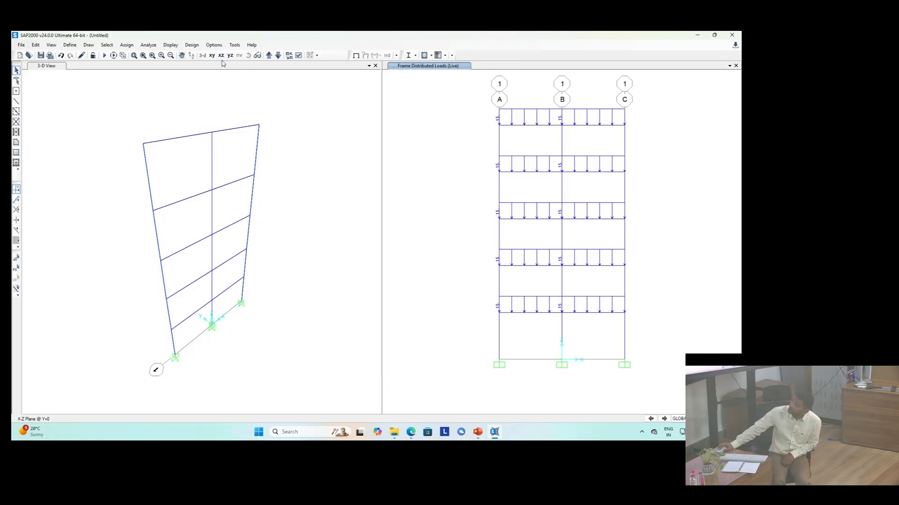
Step: Display the frame span loads assigned under the Live and the slab load patterns
{"action": "left_click", "coordinate": [171, 45]}
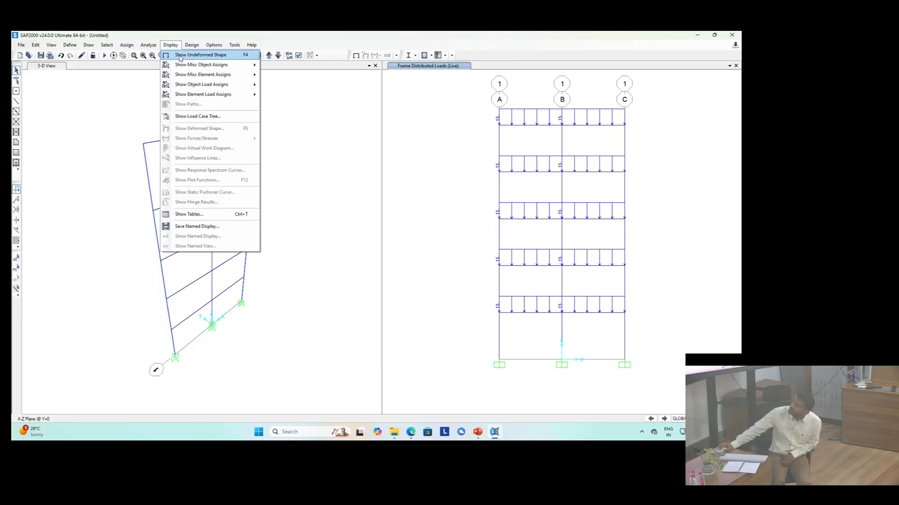
{"action": "mouse_move", "coordinate": [198, 88]}
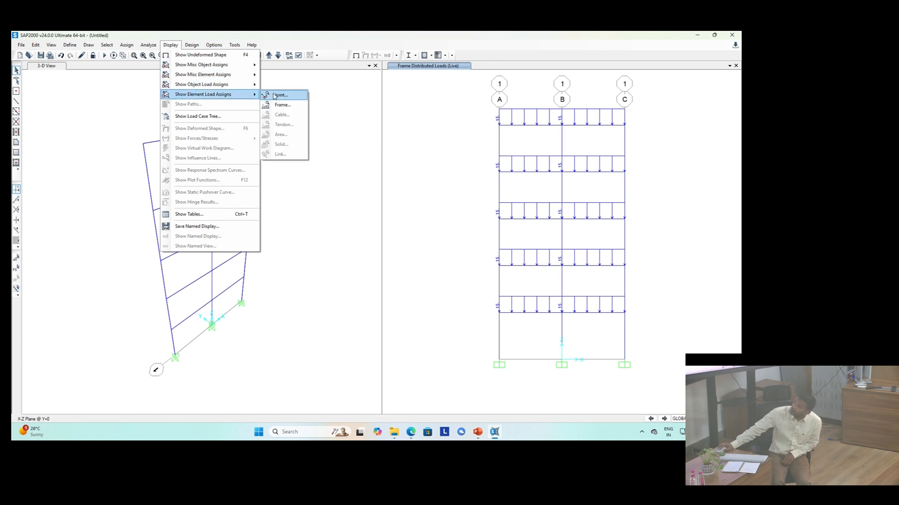
{"action": "mouse_move", "coordinate": [241, 88]}
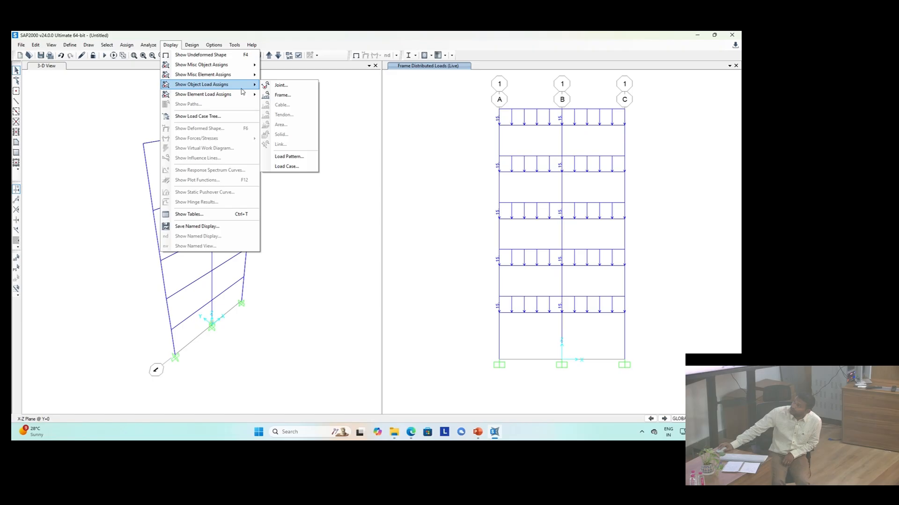
{"action": "left_click", "coordinate": [285, 95]}
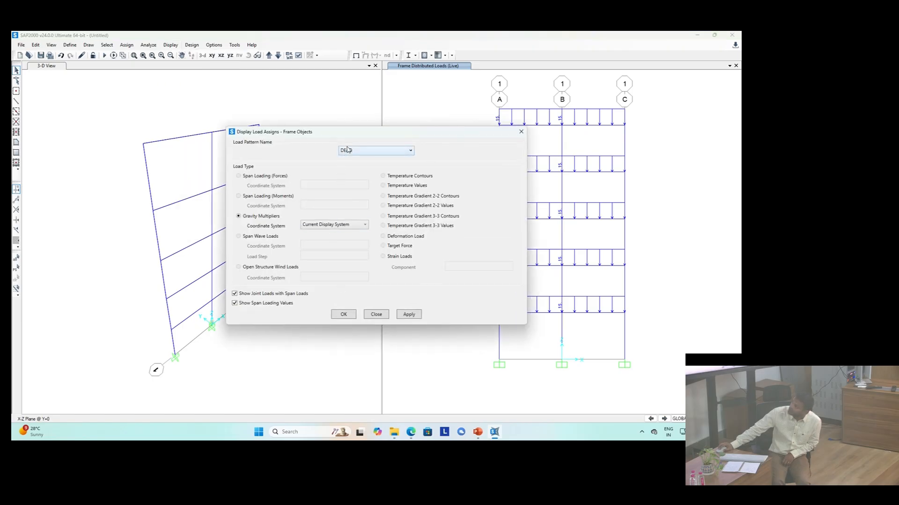
{"action": "left_click", "coordinate": [348, 150]}
{"action": "left_click", "coordinate": [350, 170]}
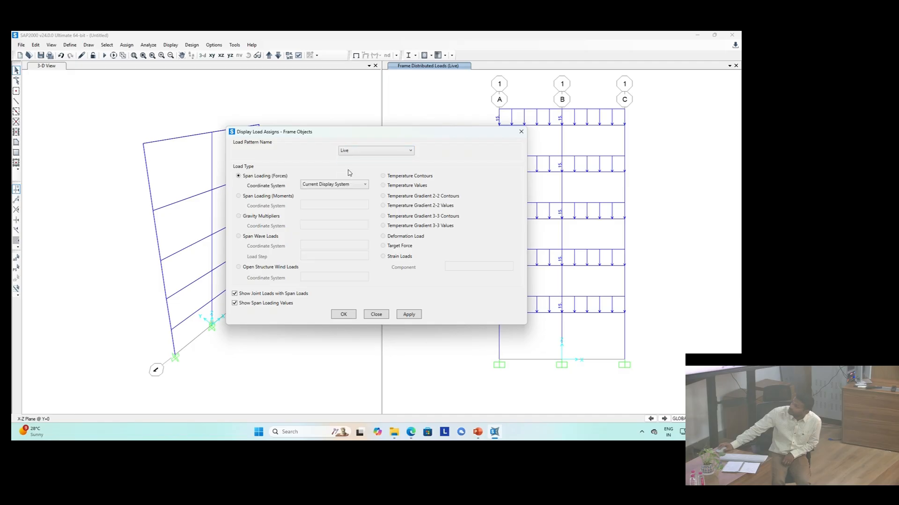
{"action": "left_click", "coordinate": [406, 316]}
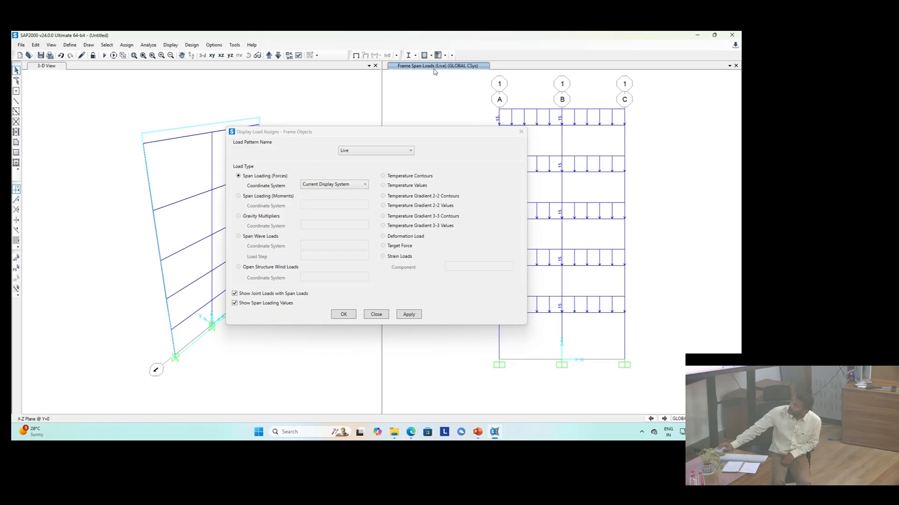
{"action": "left_click", "coordinate": [353, 152]}
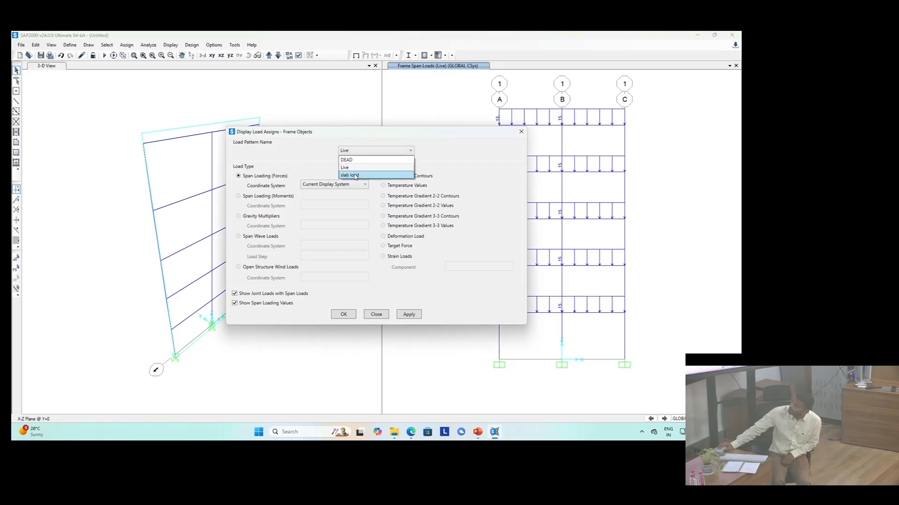
{"action": "left_click", "coordinate": [352, 175]}
{"action": "left_click", "coordinate": [409, 315]}
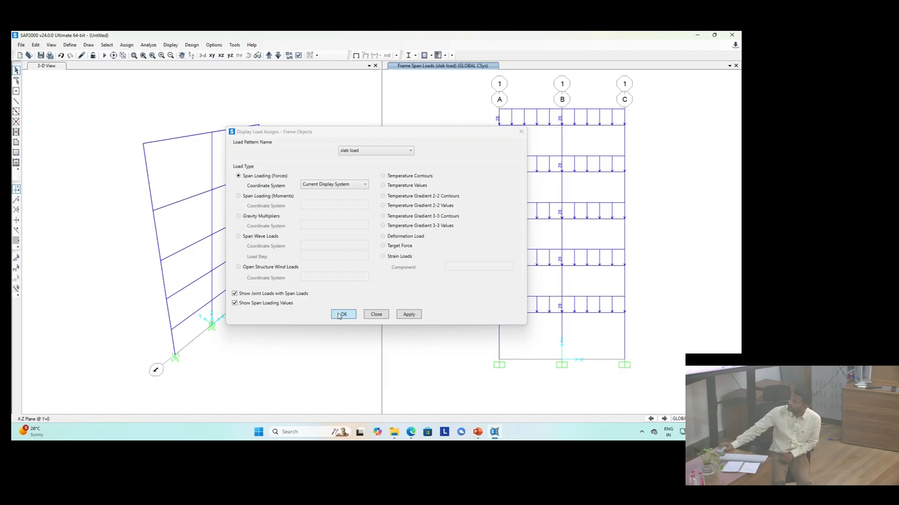
{"action": "left_click", "coordinate": [342, 315]}
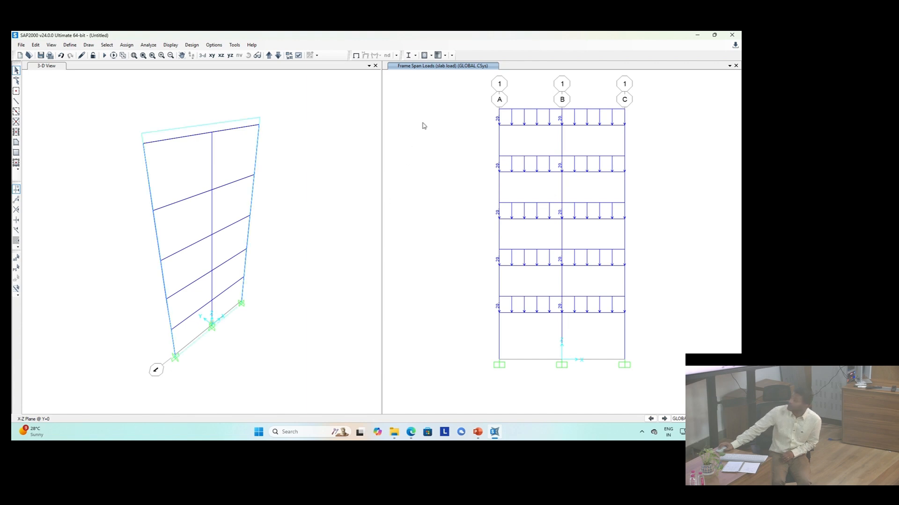
Step: Display the frame load assigns for the DEAD pattern's gravity multipliers, then for the Live pattern
{"action": "left_click", "coordinate": [170, 46]}
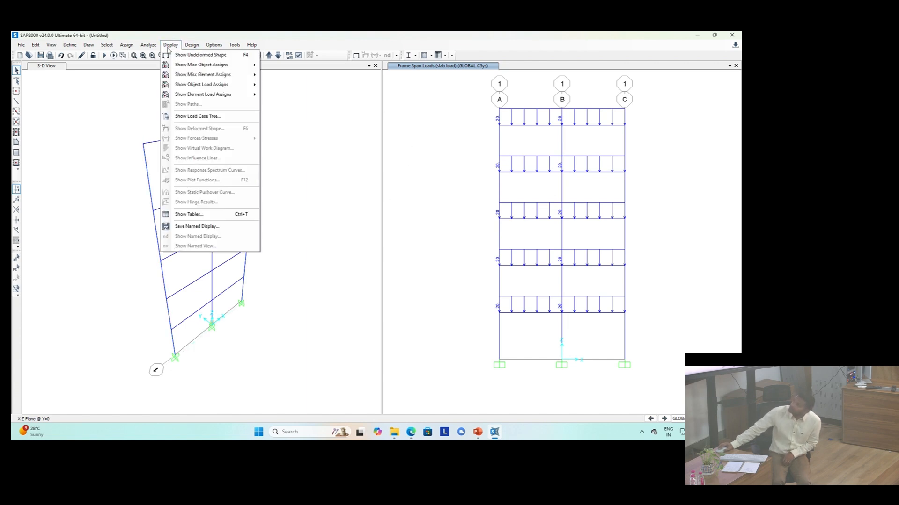
{"action": "mouse_move", "coordinate": [207, 87]}
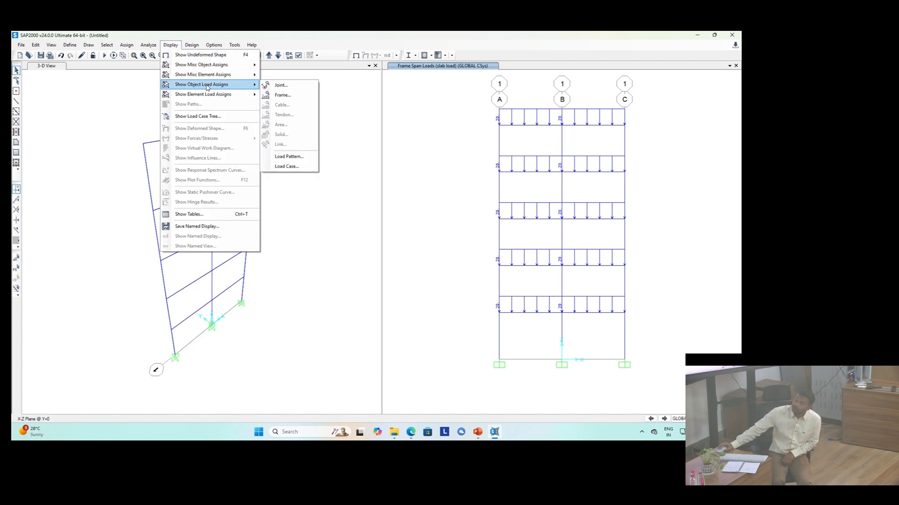
{"action": "left_click", "coordinate": [282, 95]}
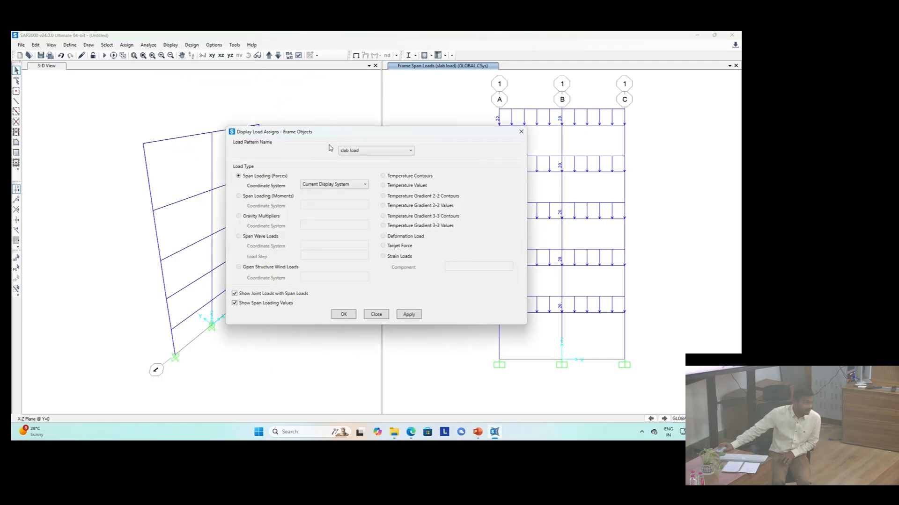
{"action": "left_click", "coordinate": [355, 151]}
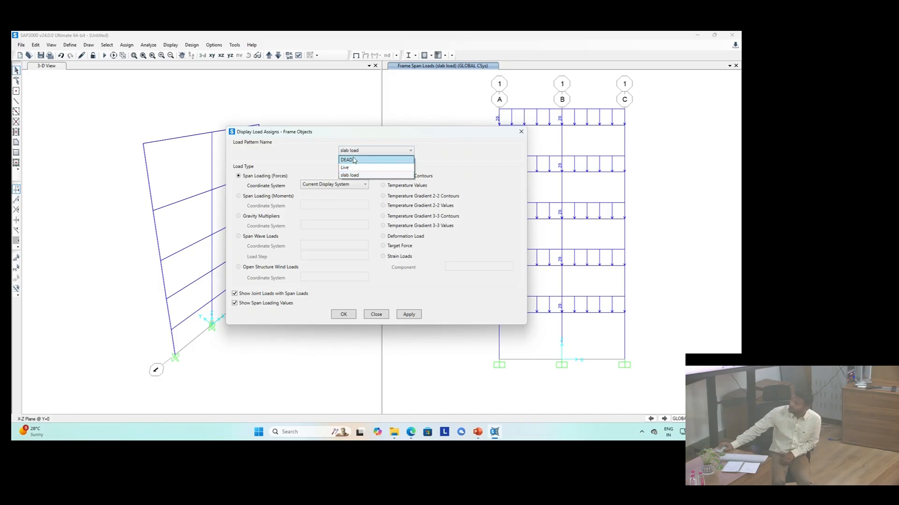
{"action": "left_click", "coordinate": [353, 161]}
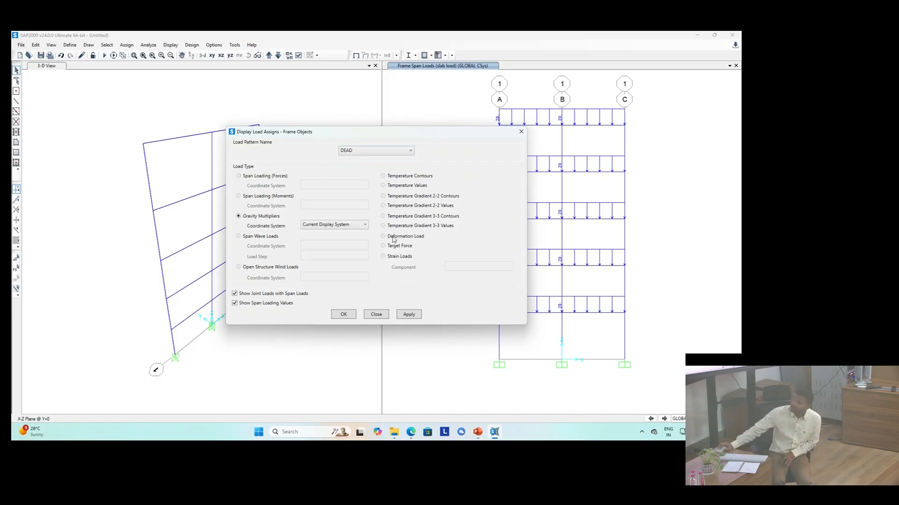
{"action": "left_click", "coordinate": [409, 315]}
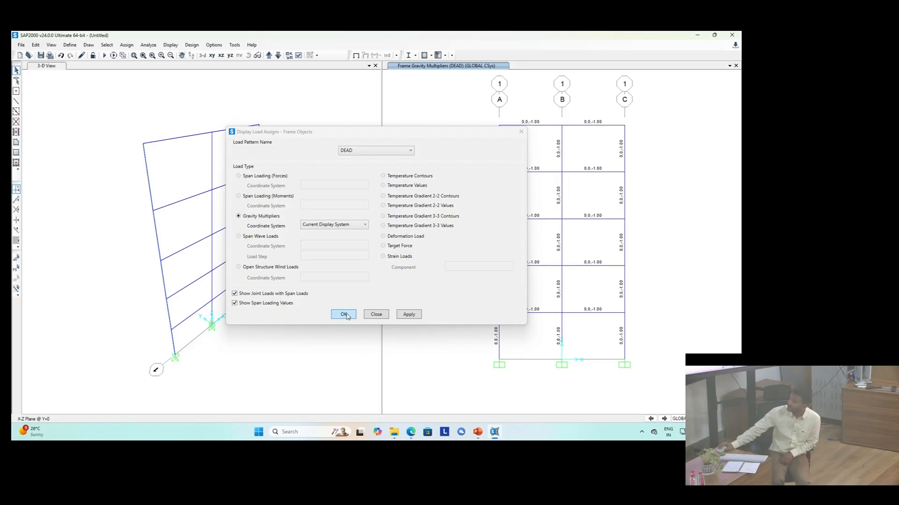
{"action": "left_click", "coordinate": [378, 150]}
{"action": "left_click", "coordinate": [375, 168]}
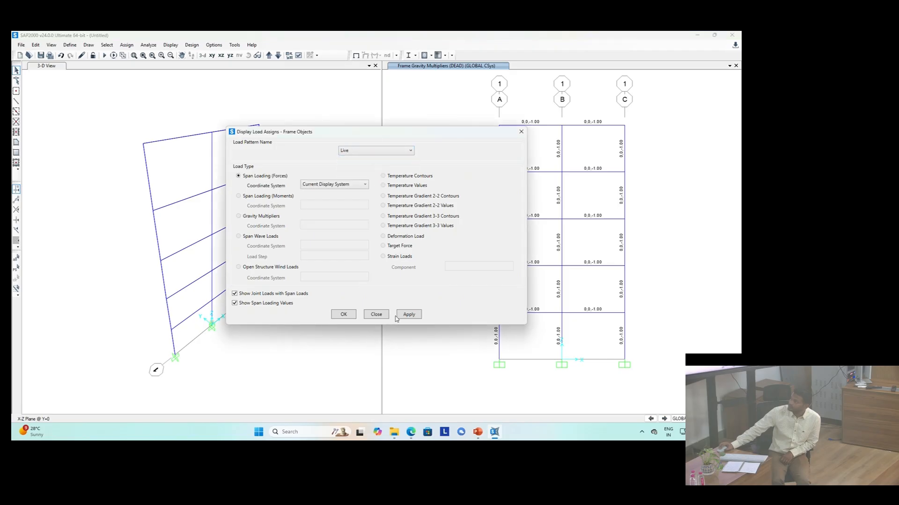
{"action": "left_click", "coordinate": [409, 314]}
{"action": "left_click", "coordinate": [346, 317]}
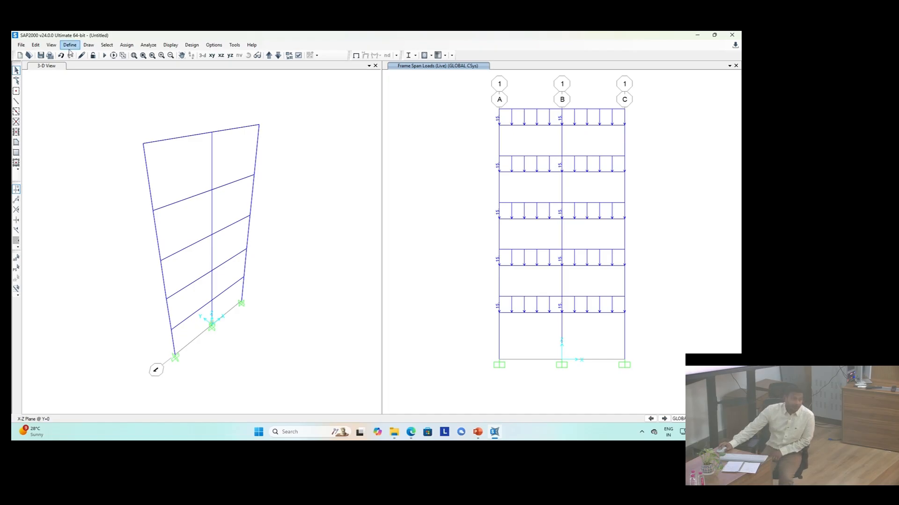
Step: Add a new load case named Gravity and set its analysis type to Nonlinear
{"action": "left_click", "coordinate": [69, 45]}
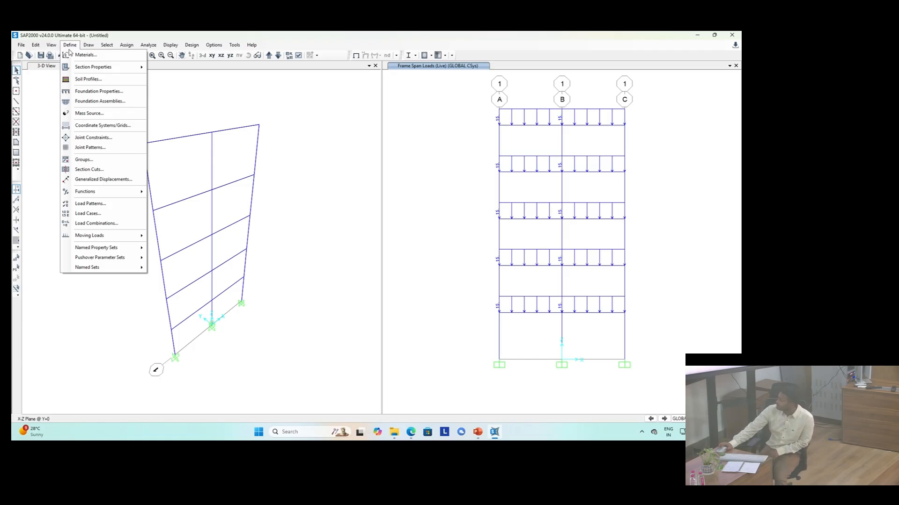
{"action": "left_click", "coordinate": [104, 217]}
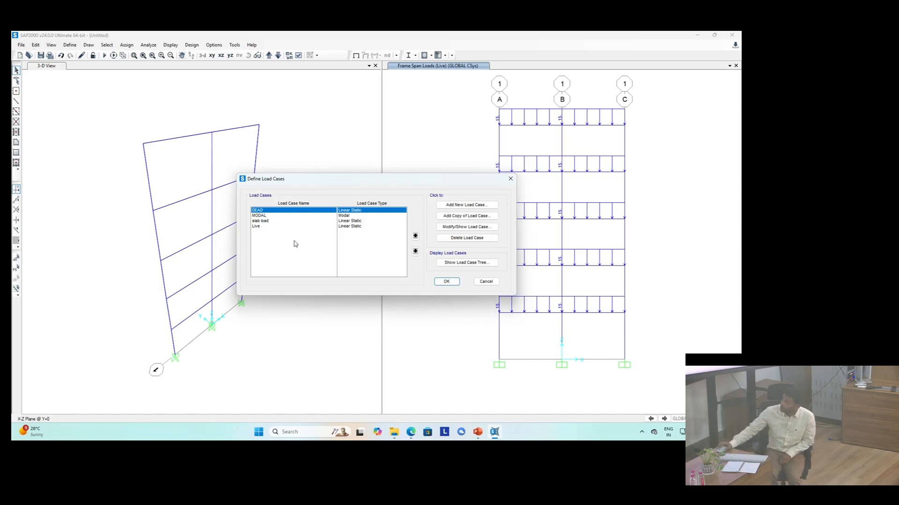
{"action": "left_click", "coordinate": [468, 207]}
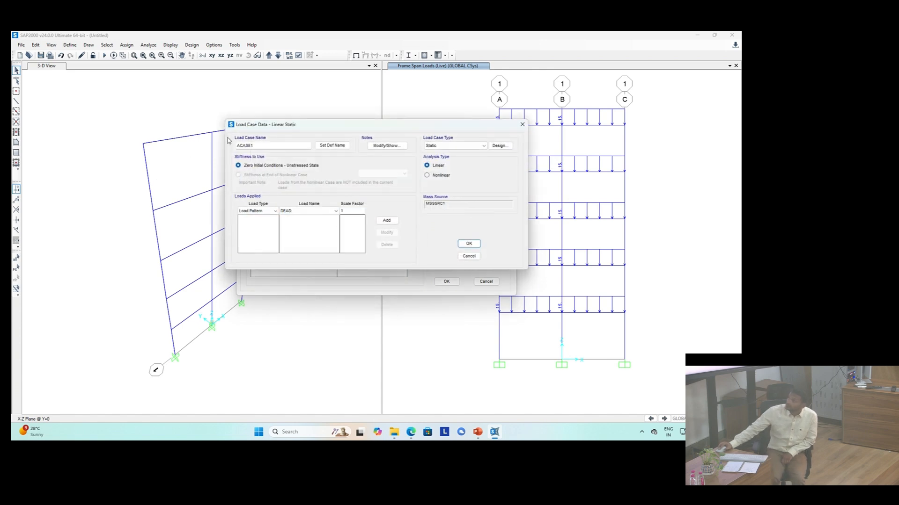
{"action": "double_click", "coordinate": [266, 144]}
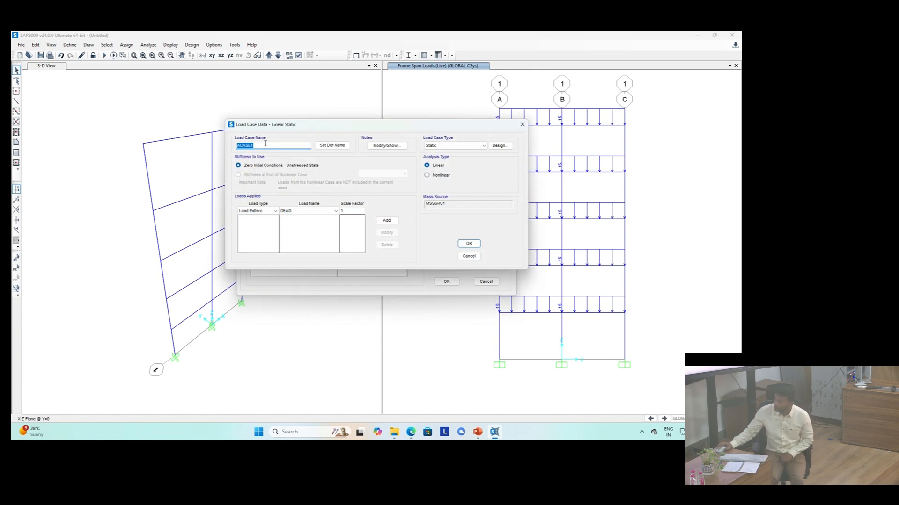
{"action": "type", "text": "Grav"}
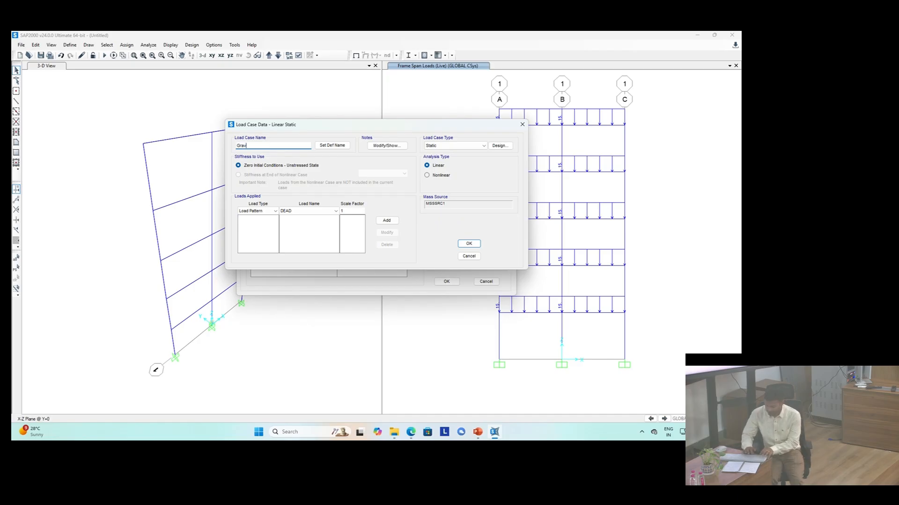
{"action": "type", "text": "ity"}
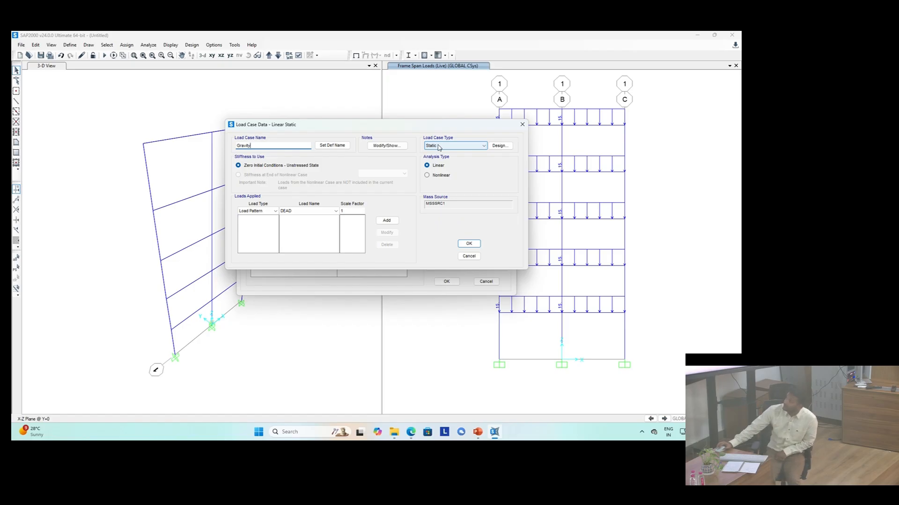
{"action": "left_click", "coordinate": [440, 179]}
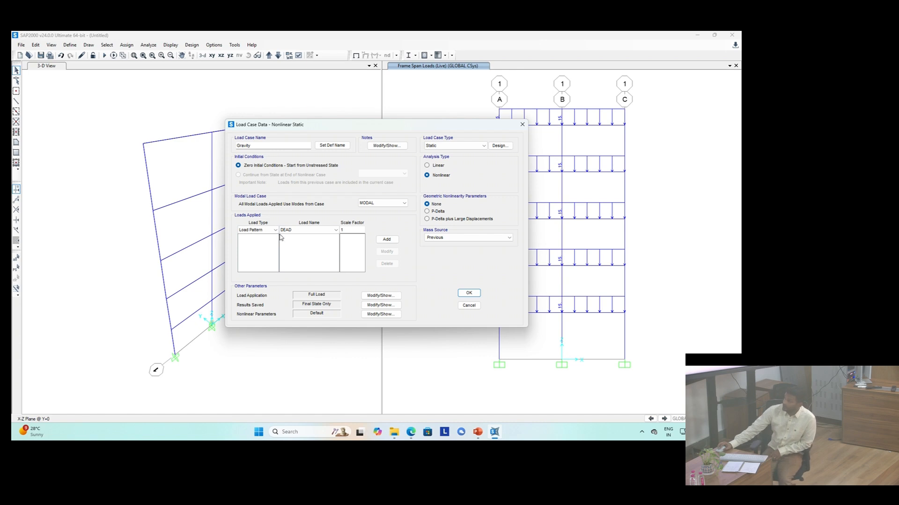
Step: Apply DEAD and slab load at scale factor 1 and Live at 0.5 in the Gravity load case, and save it
{"action": "left_click", "coordinate": [386, 240]}
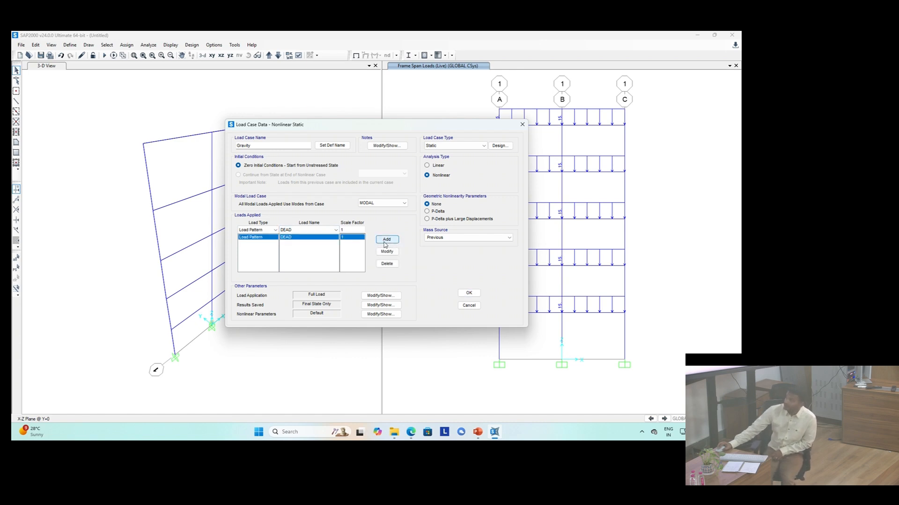
{"action": "left_click", "coordinate": [334, 230]}
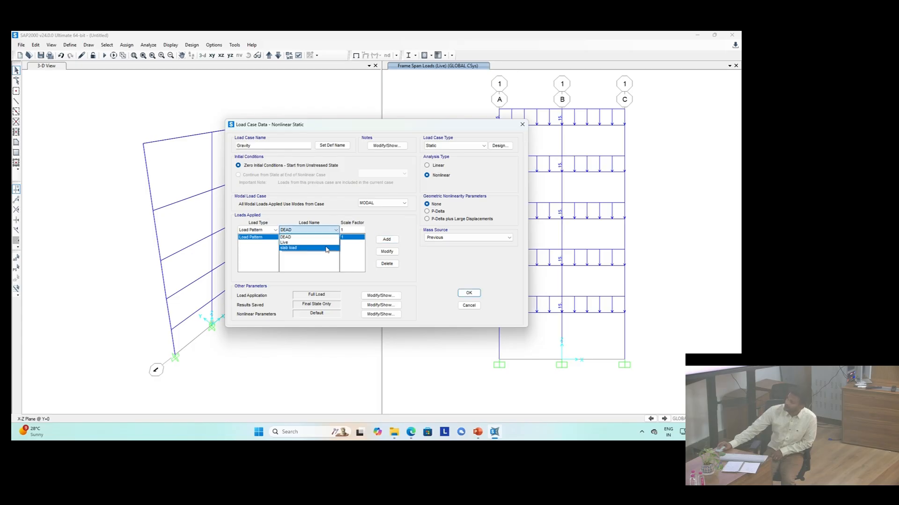
{"action": "left_click", "coordinate": [326, 248]}
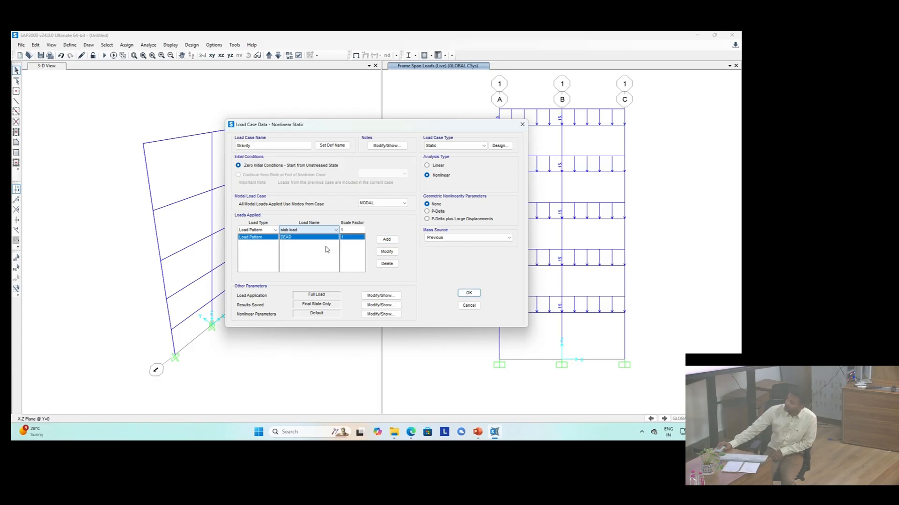
{"action": "left_click", "coordinate": [384, 239]}
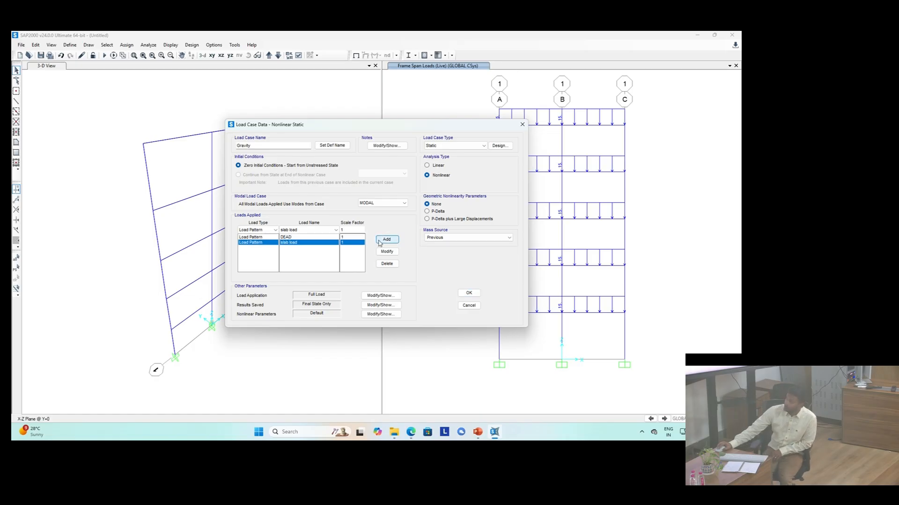
{"action": "left_click", "coordinate": [327, 230]}
{"action": "left_click", "coordinate": [319, 242]}
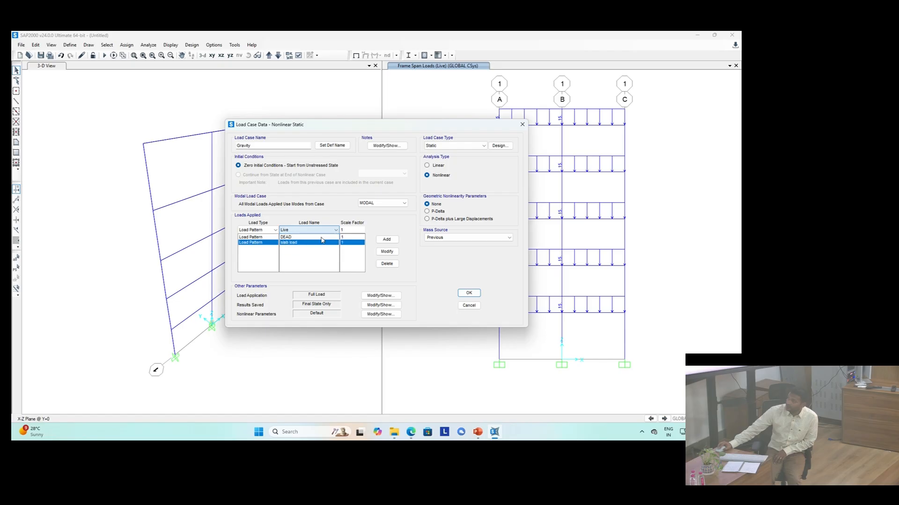
{"action": "double_click", "coordinate": [354, 227]}
{"action": "type", "text": "0"}
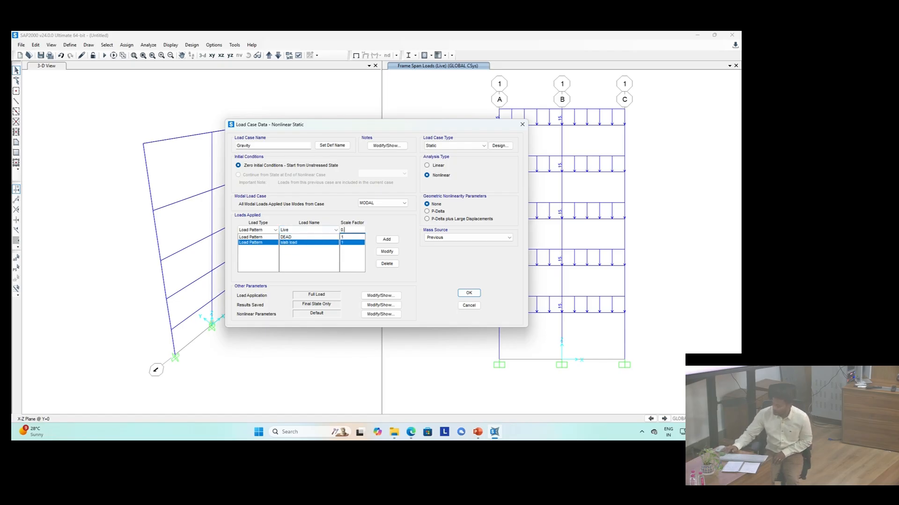
{"action": "type", "text": ".5"}
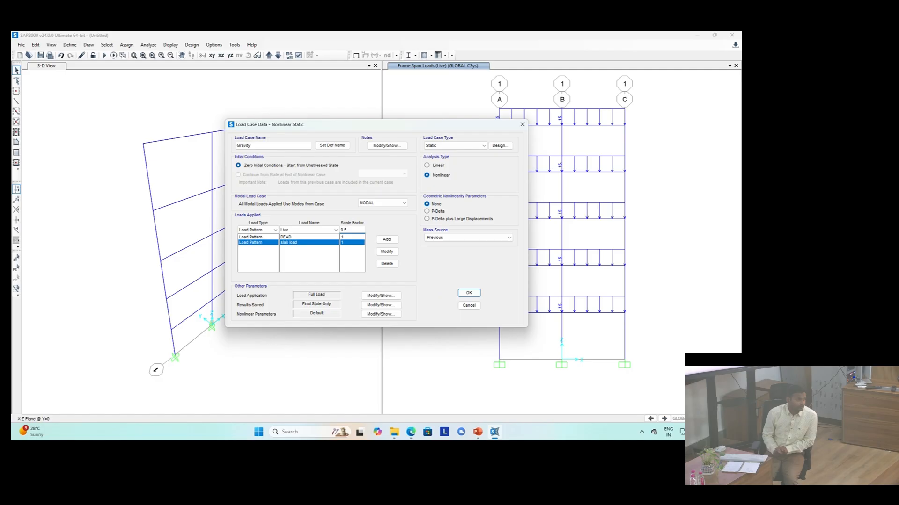
{"action": "left_click", "coordinate": [385, 239]}
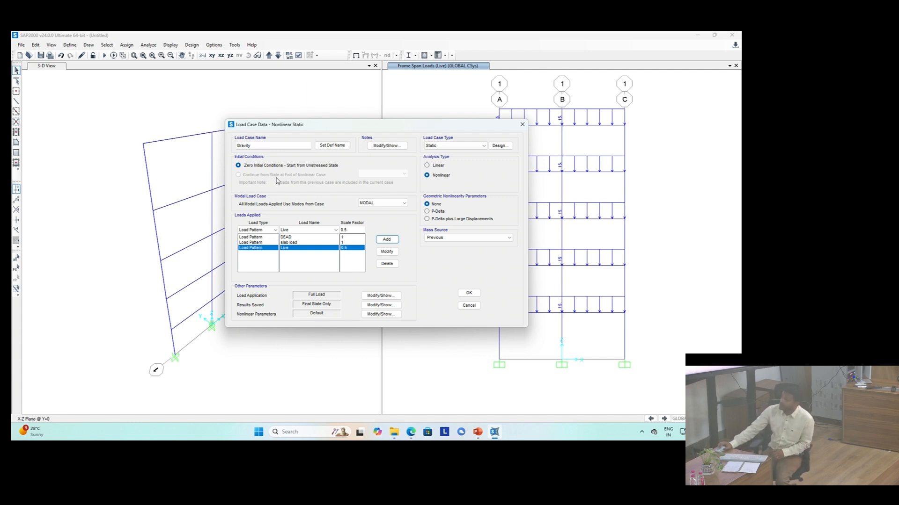
{"action": "left_click", "coordinate": [469, 294]}
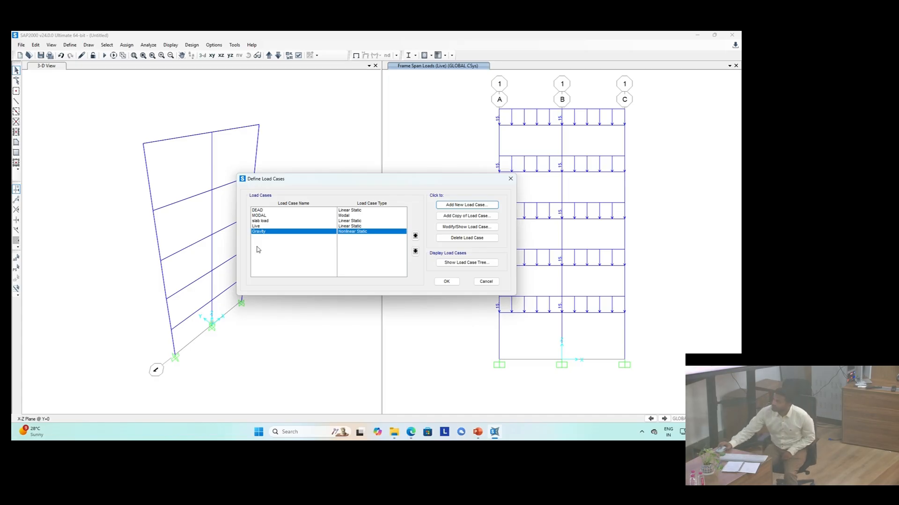
{"action": "left_click", "coordinate": [446, 281]}
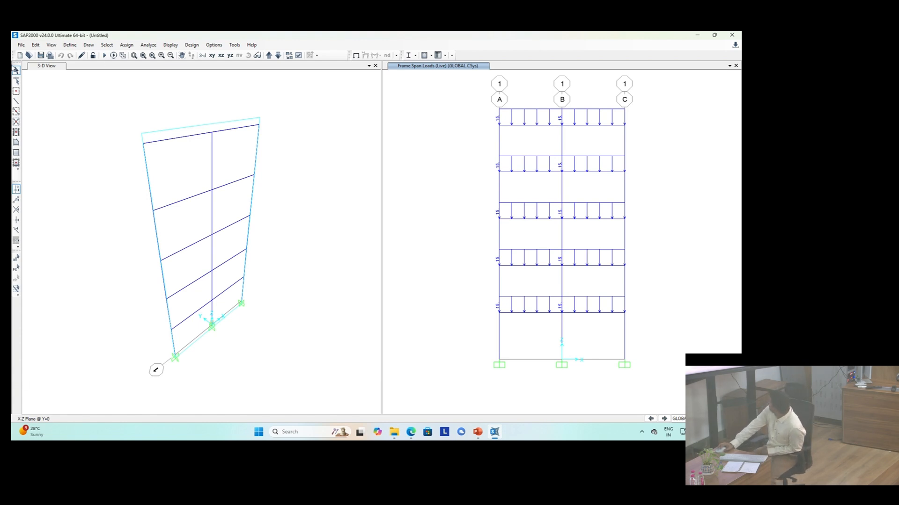
{"action": "left_click", "coordinate": [16, 69]}
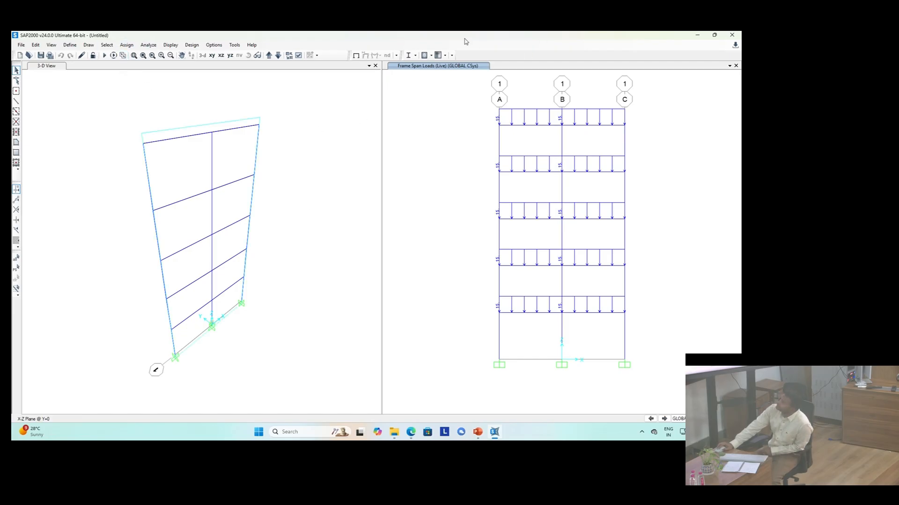
Step: Select all beams of both bays and start assigning frame hinges at a relative distance of 0.1
{"action": "left_click", "coordinate": [356, 55]}
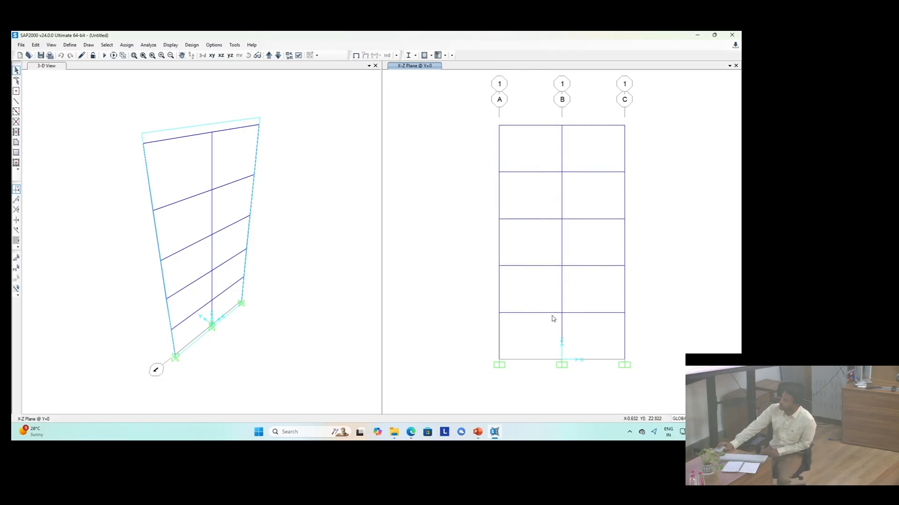
{"action": "left_click_drag", "start_coordinate": [554, 319], "coordinate": [506, 113]}
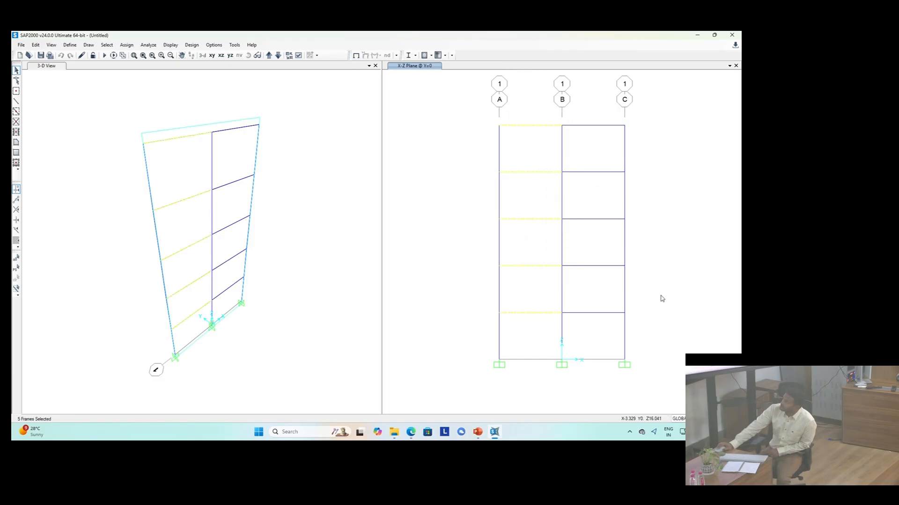
{"action": "left_click_drag", "start_coordinate": [613, 327], "coordinate": [574, 122]}
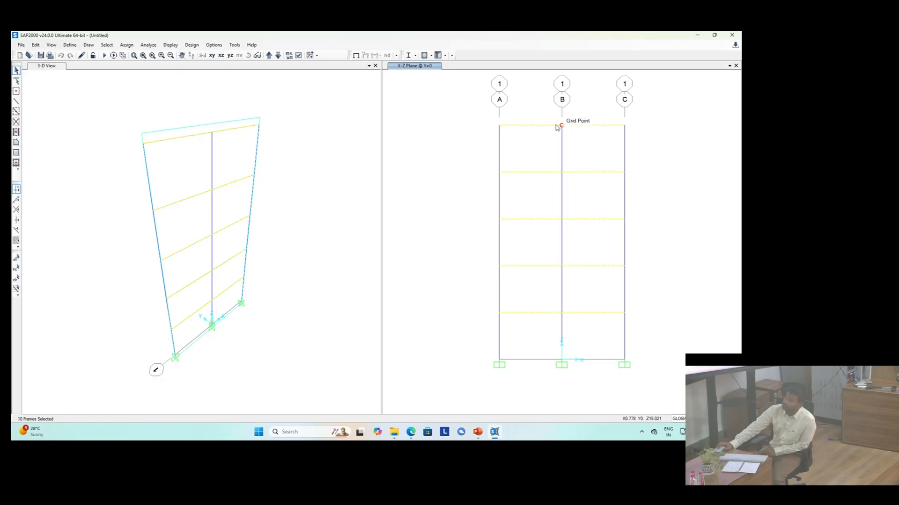
{"action": "left_click", "coordinate": [127, 45]}
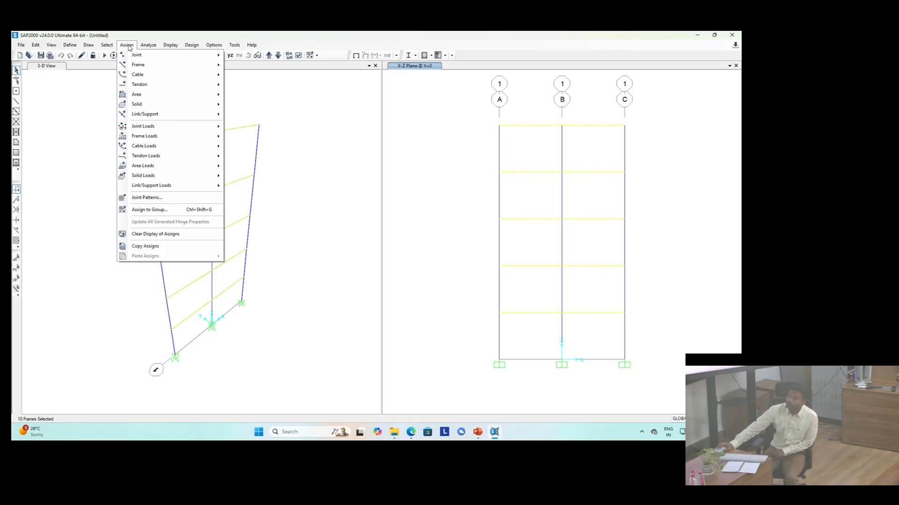
{"action": "mouse_move", "coordinate": [138, 67]}
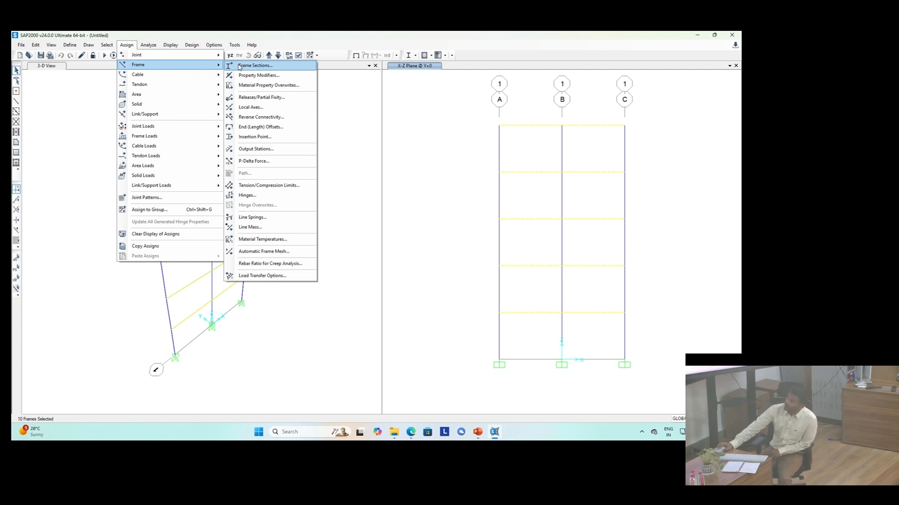
{"action": "left_click", "coordinate": [247, 195]}
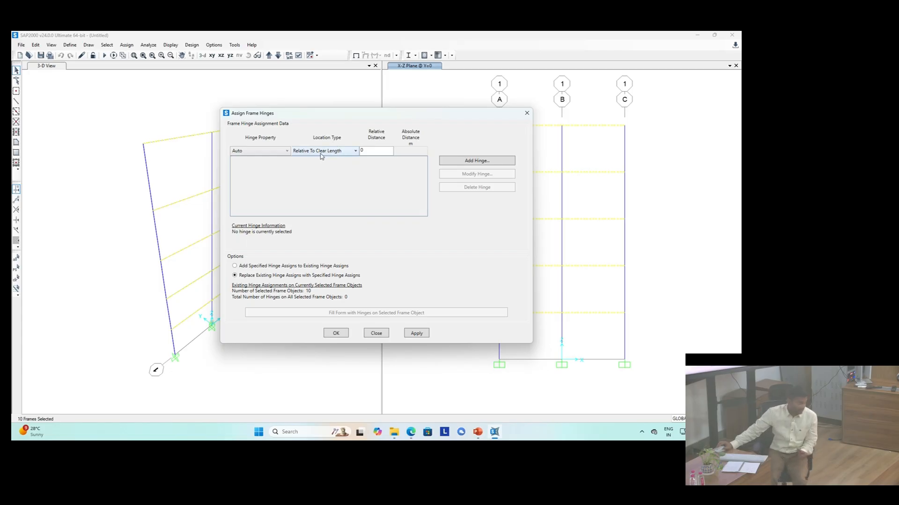
{"action": "left_click", "coordinate": [373, 152]}
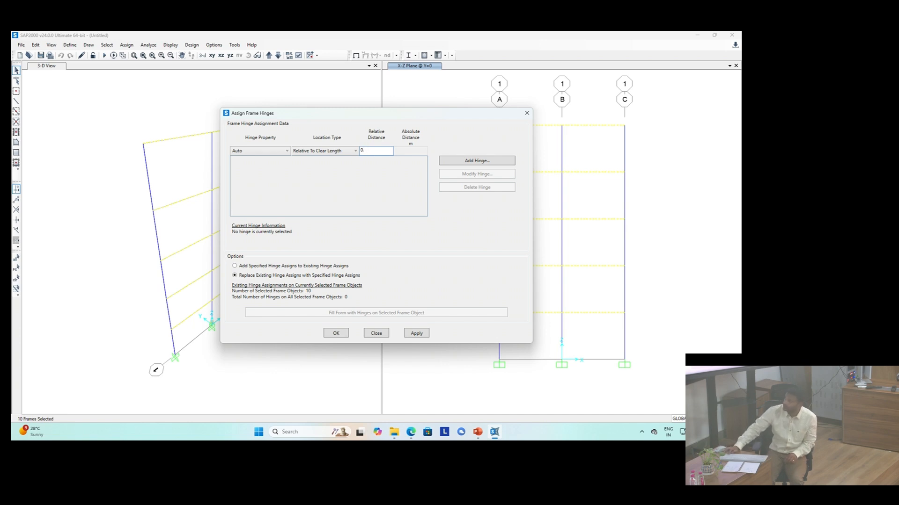
{"action": "type", "text": ".1"}
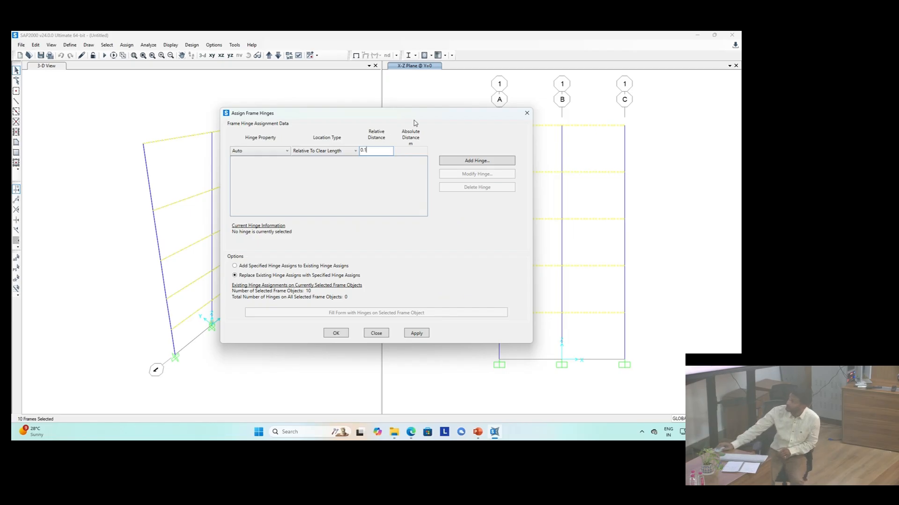
Step: Add an auto hinge using tables from ASCE 41-13 and choose its hinge table
{"action": "left_click", "coordinate": [462, 166]}
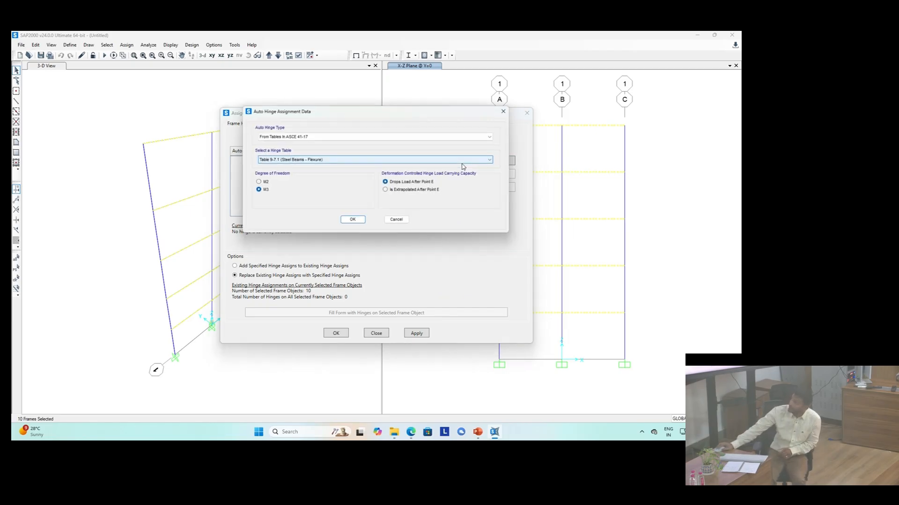
{"action": "left_click", "coordinate": [281, 138]}
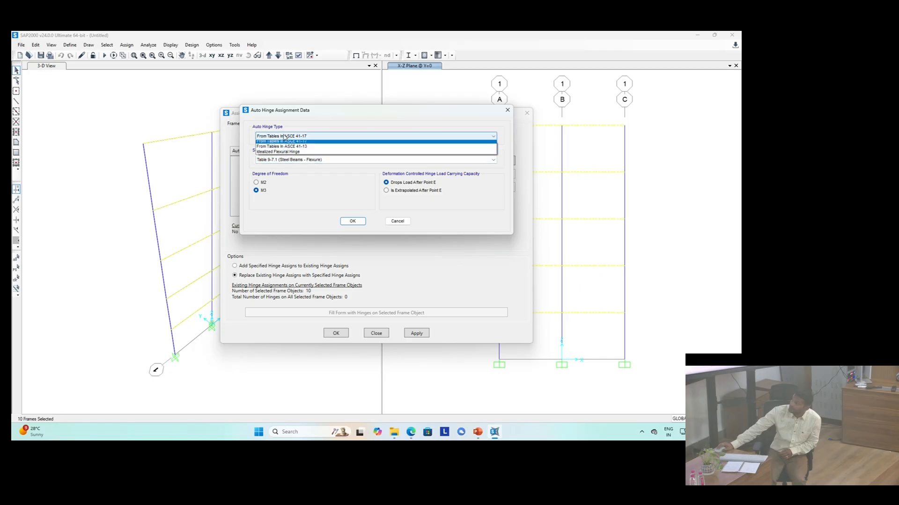
{"action": "left_click", "coordinate": [291, 149]}
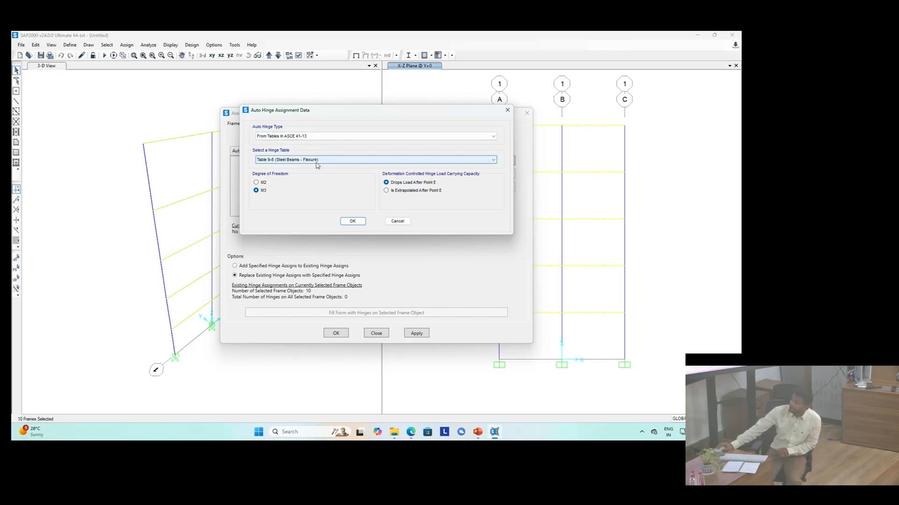
{"action": "left_click", "coordinate": [280, 162]}
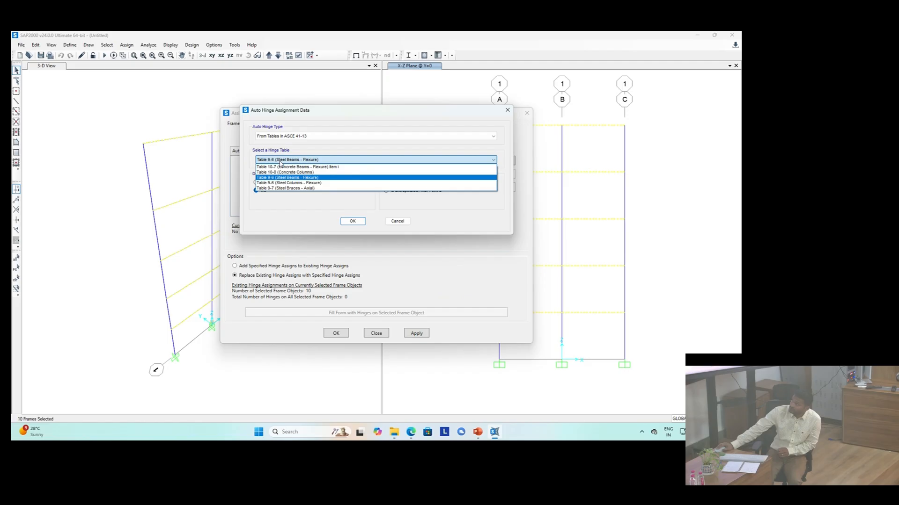
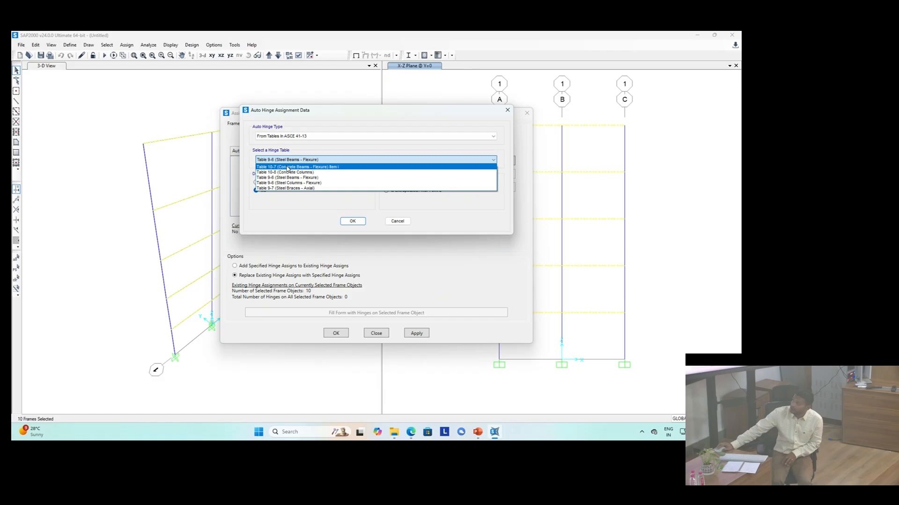
Step: Choose Table 10-7 (Concrete Beams - Flexure) item i as the hinge table and accept the auto hinge
{"action": "left_click", "coordinate": [288, 167]}
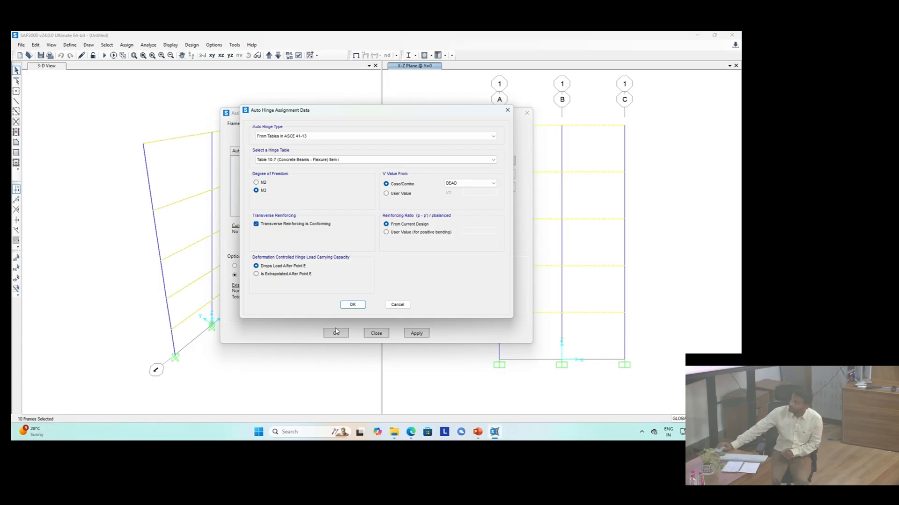
{"action": "left_click", "coordinate": [352, 305]}
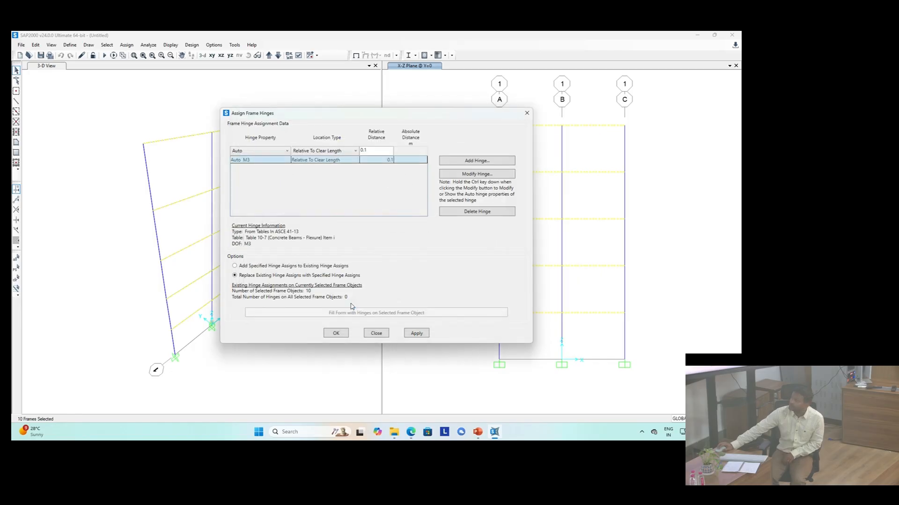
Step: Add a second beam auto hinge at relative distance 0.9 with the same table and assign the hinges
{"action": "left_click", "coordinate": [380, 153]}
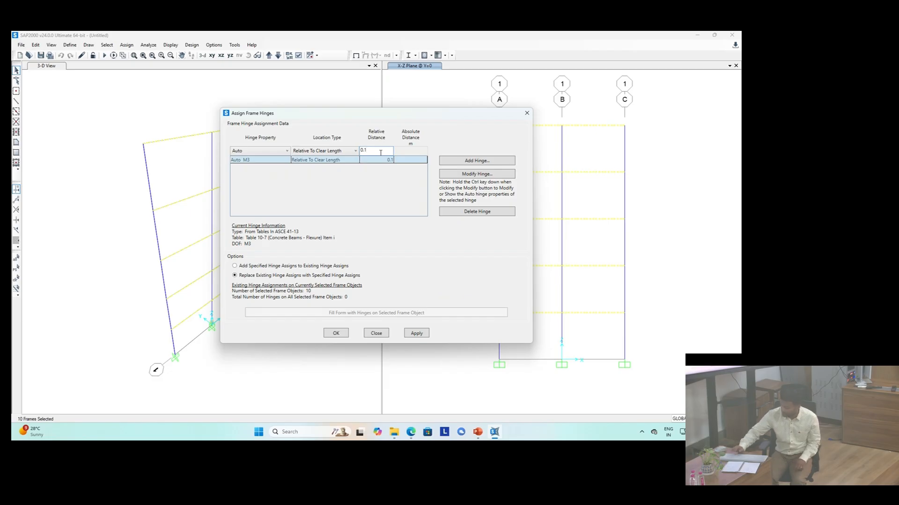
{"action": "key", "text": "BackSpace"}
{"action": "type", "text": "9"}
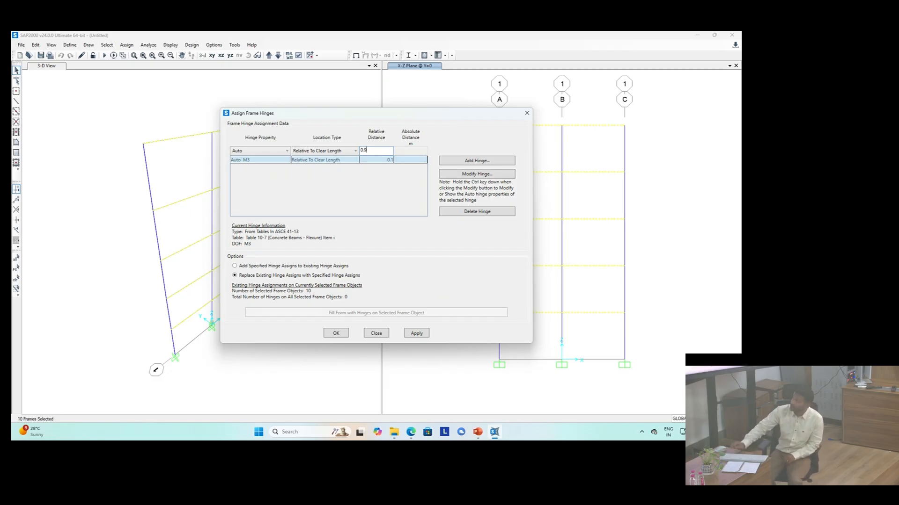
{"action": "left_click", "coordinate": [466, 160]}
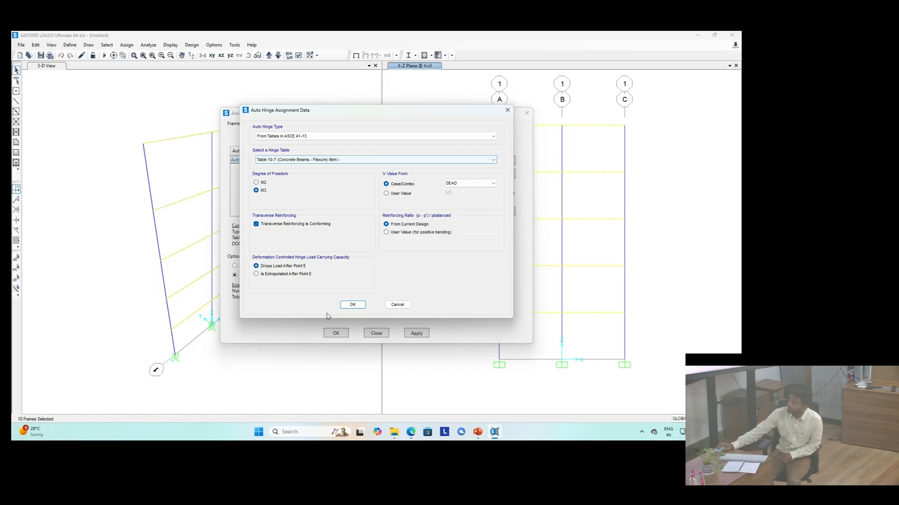
{"action": "left_click", "coordinate": [349, 306]}
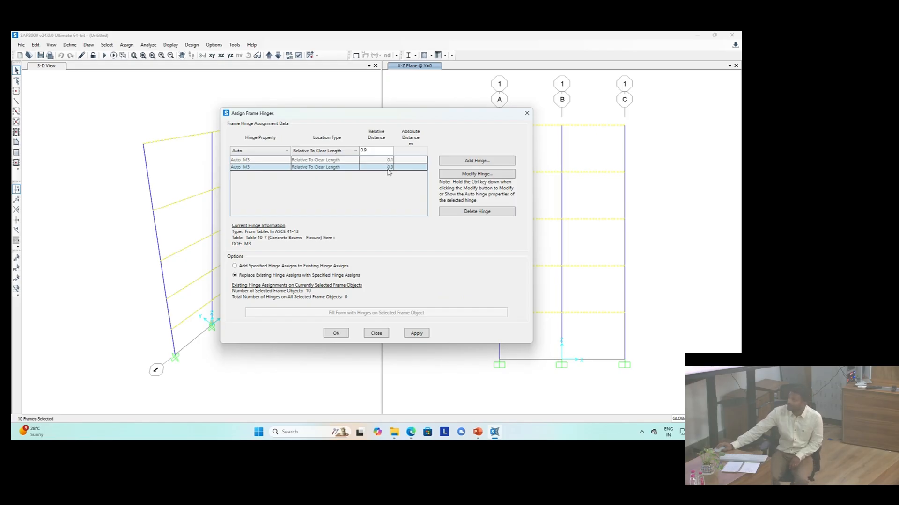
{"action": "left_click", "coordinate": [336, 334]}
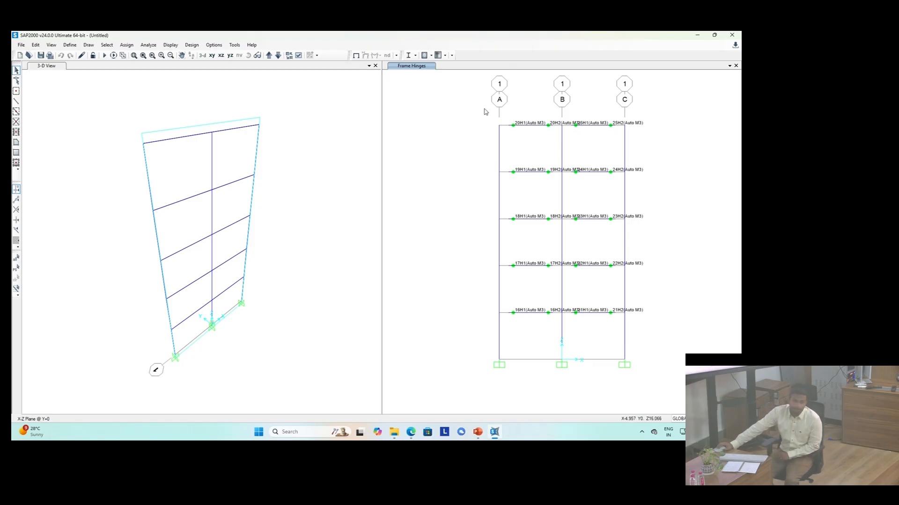
Step: Select all columns on grid lines A, B and C and start assigning frame hinges at relative distance 0.1
{"action": "left_click_drag", "start_coordinate": [484, 111], "coordinate": [512, 415]}
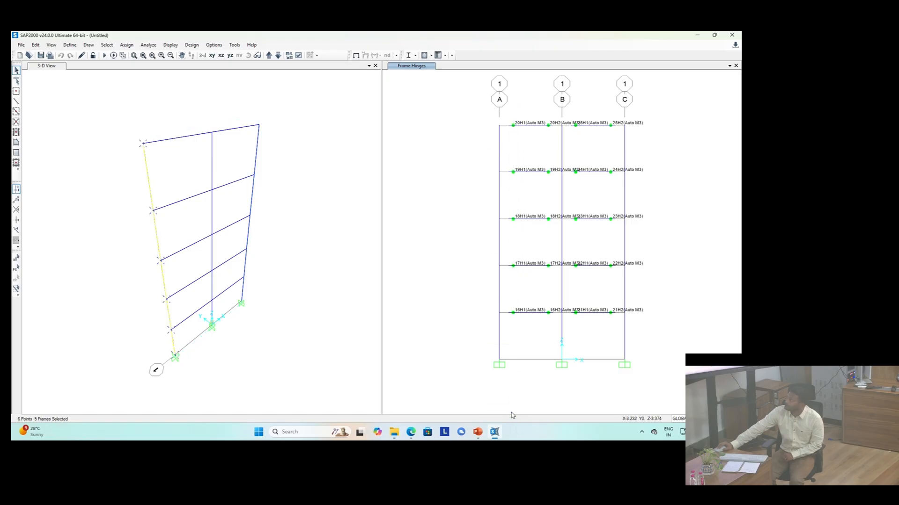
{"action": "left_click_drag", "start_coordinate": [549, 111], "coordinate": [579, 394]}
{"action": "left_click_drag", "start_coordinate": [615, 107], "coordinate": [649, 331]}
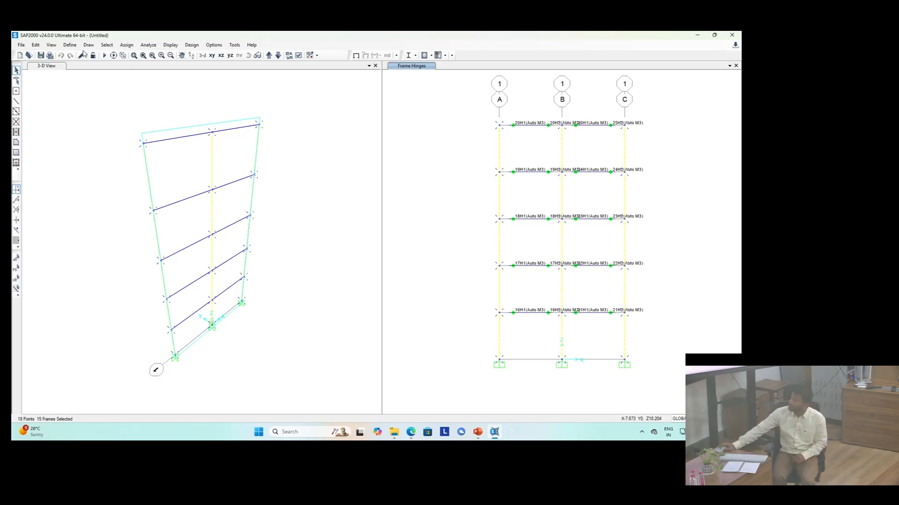
{"action": "left_click", "coordinate": [127, 45]}
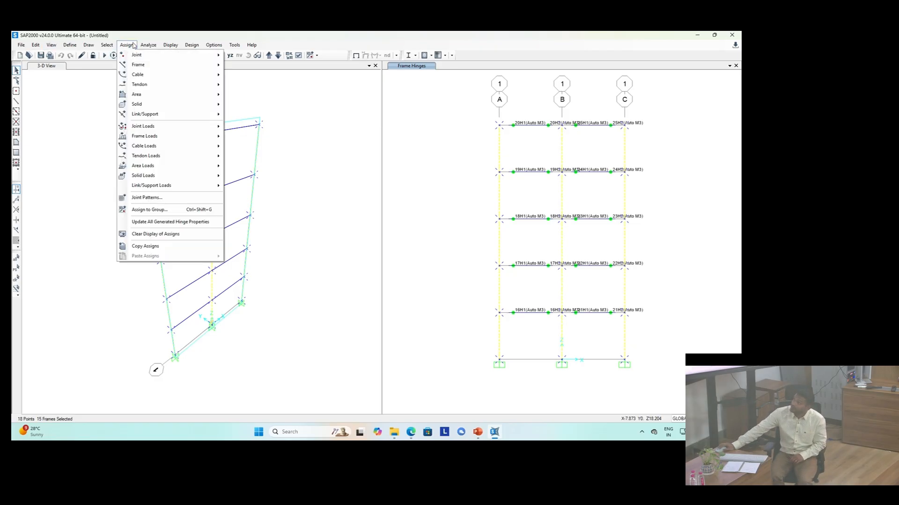
{"action": "mouse_move", "coordinate": [136, 65]}
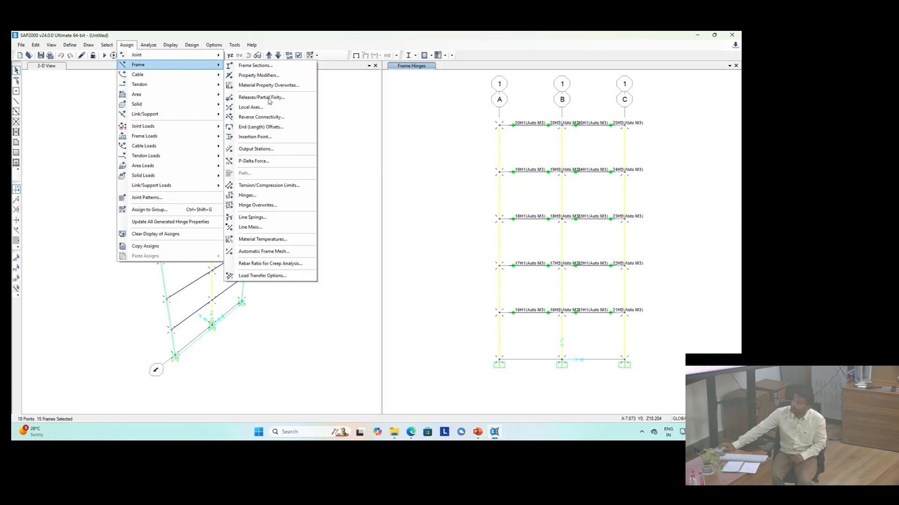
{"action": "left_click", "coordinate": [278, 195]}
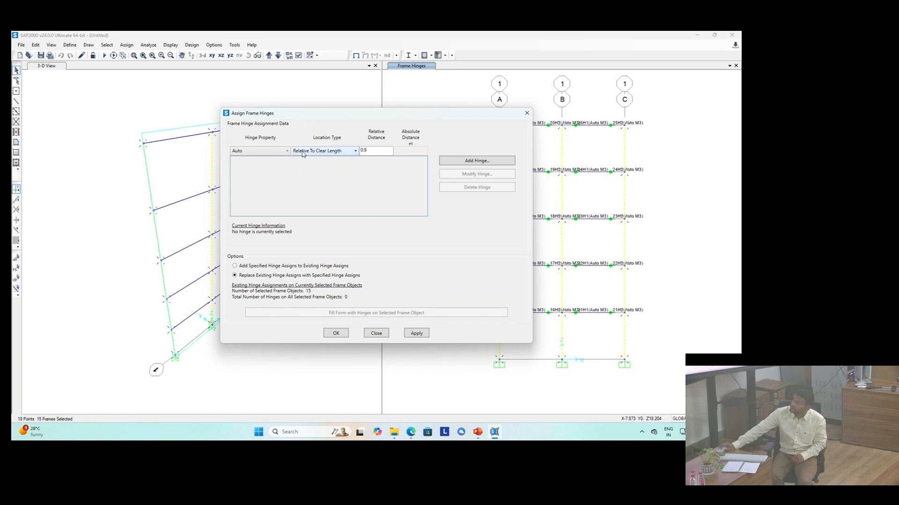
{"action": "left_click", "coordinate": [374, 150]}
{"action": "key", "text": "BackSpace"}
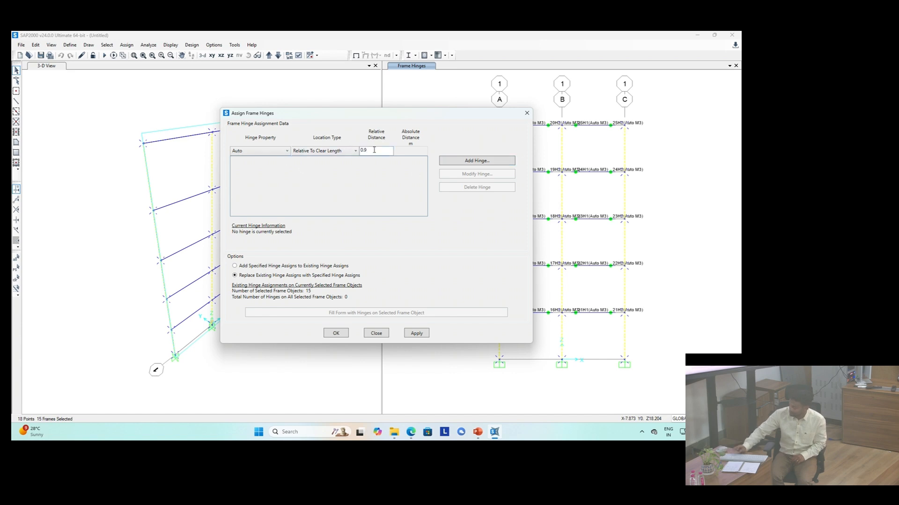
{"action": "type", "text": "1"}
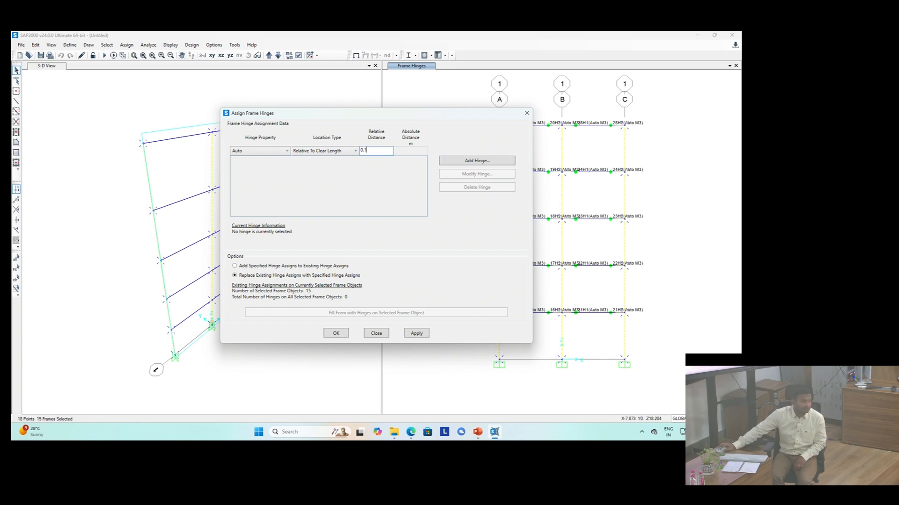
Step: Add a column auto hinge from ASCE 41-13 Table 10-8 (Concrete Columns) with P-M3 degree of freedom
{"action": "left_click", "coordinate": [459, 161]}
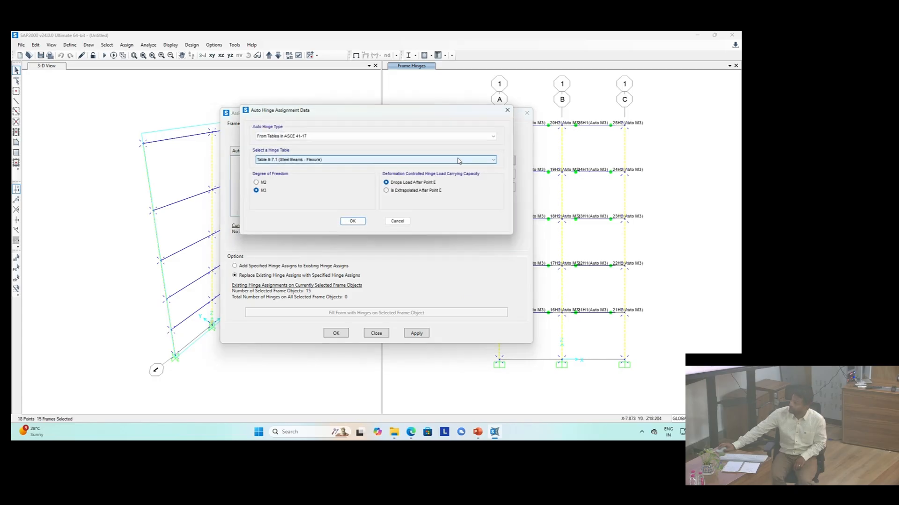
{"action": "left_click", "coordinate": [285, 160]}
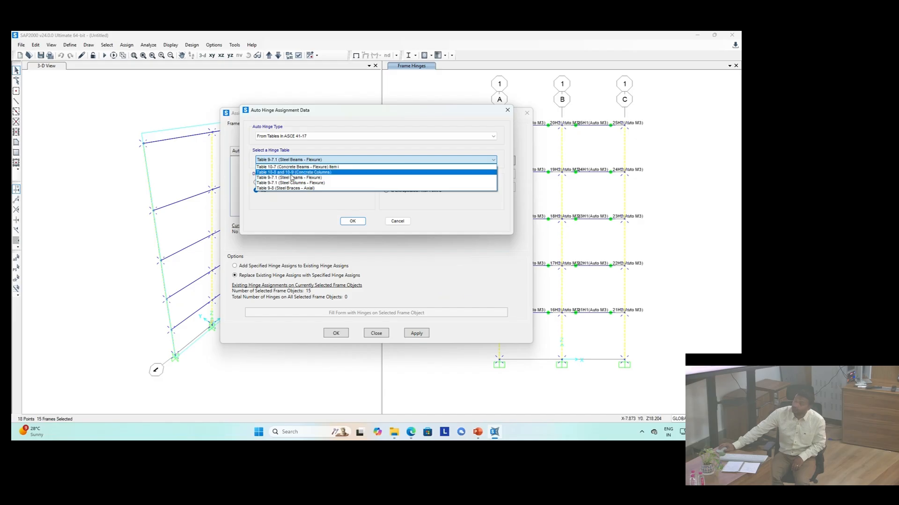
{"action": "left_click", "coordinate": [298, 137]}
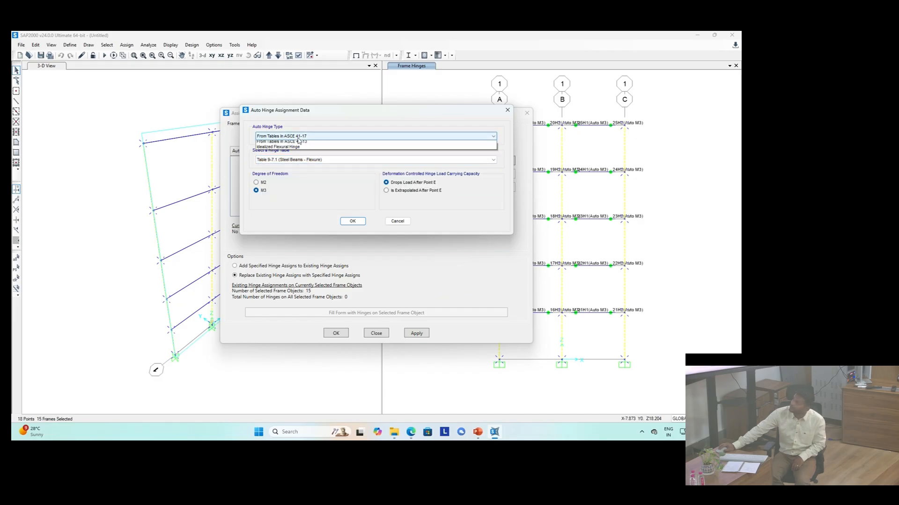
{"action": "left_click", "coordinate": [299, 150]}
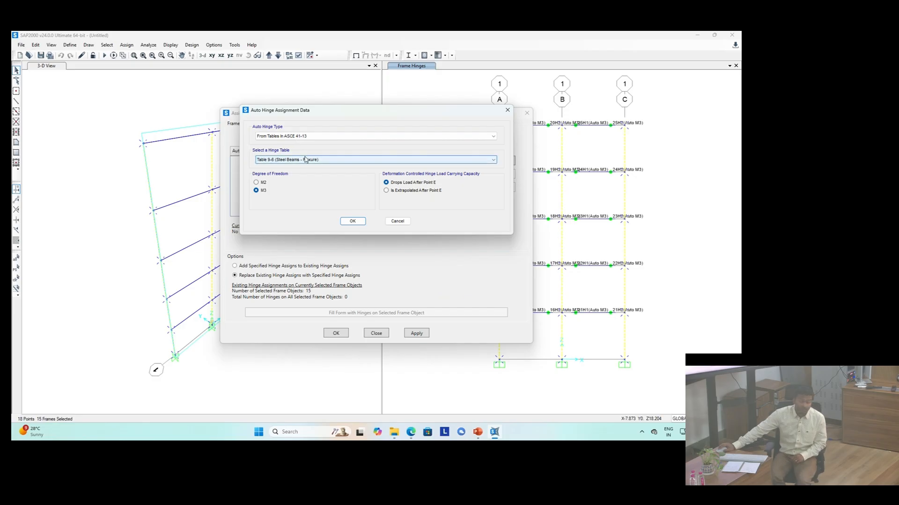
{"action": "left_click", "coordinate": [306, 159]}
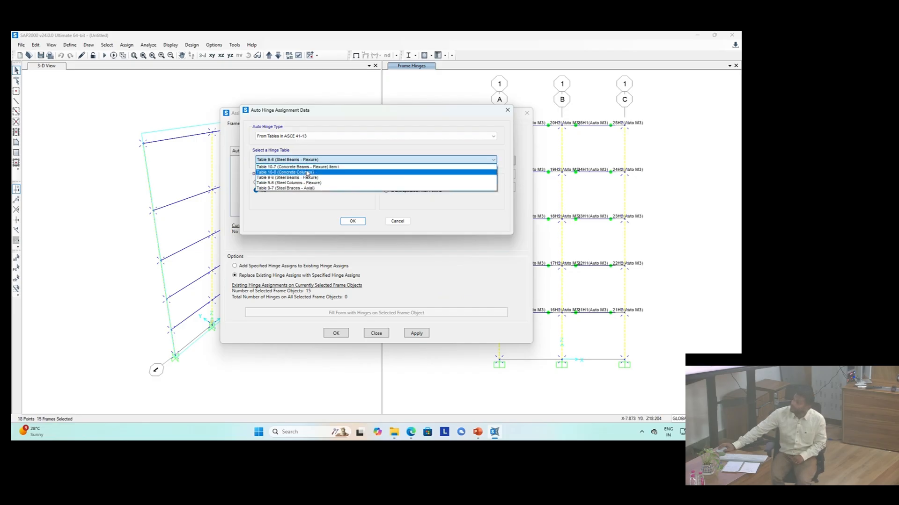
{"action": "left_click", "coordinate": [307, 173]}
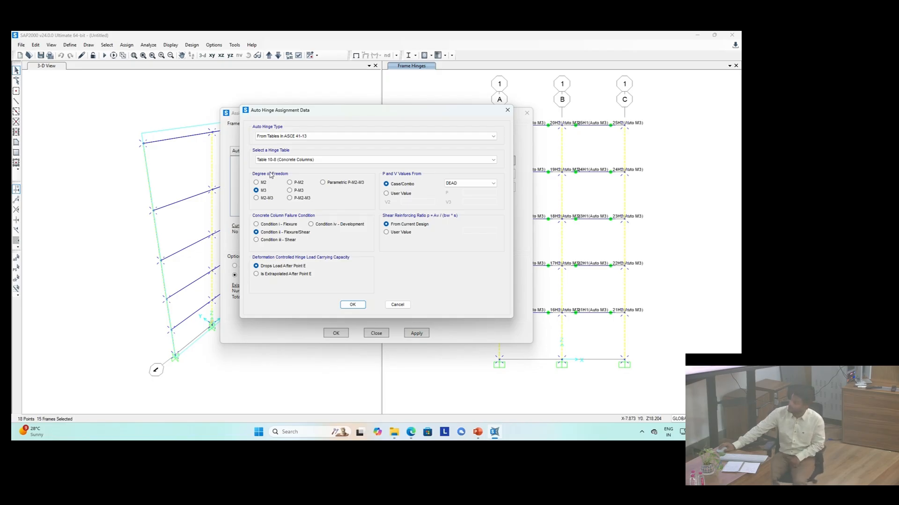
{"action": "left_click", "coordinate": [289, 190]}
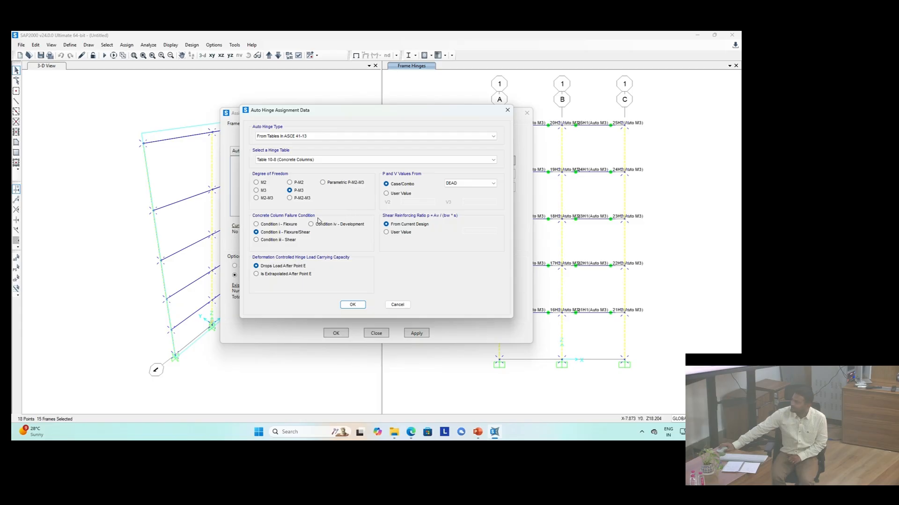
{"action": "left_click", "coordinate": [353, 305]}
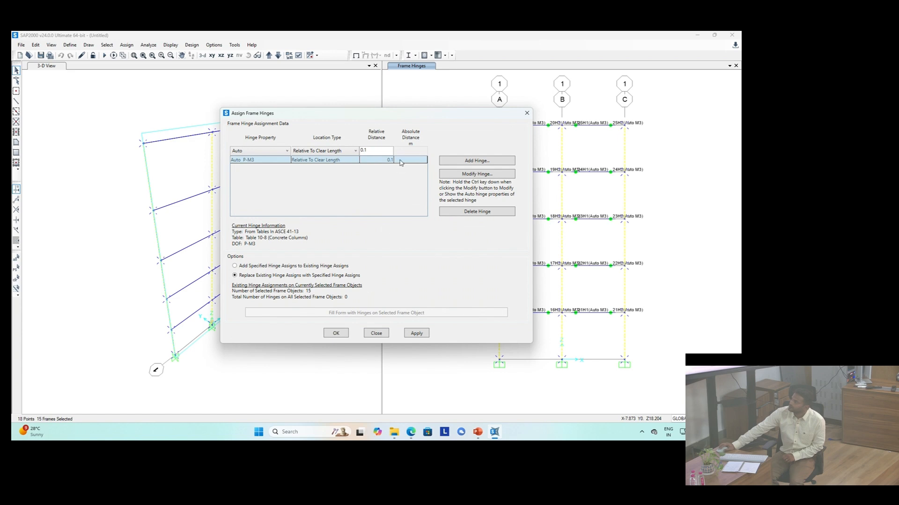
Step: Add a second column auto hinge at relative distance 0.9 with the same settings and assign the hinges
{"action": "key", "text": "BackSpace"}
{"action": "type", "text": "9"}
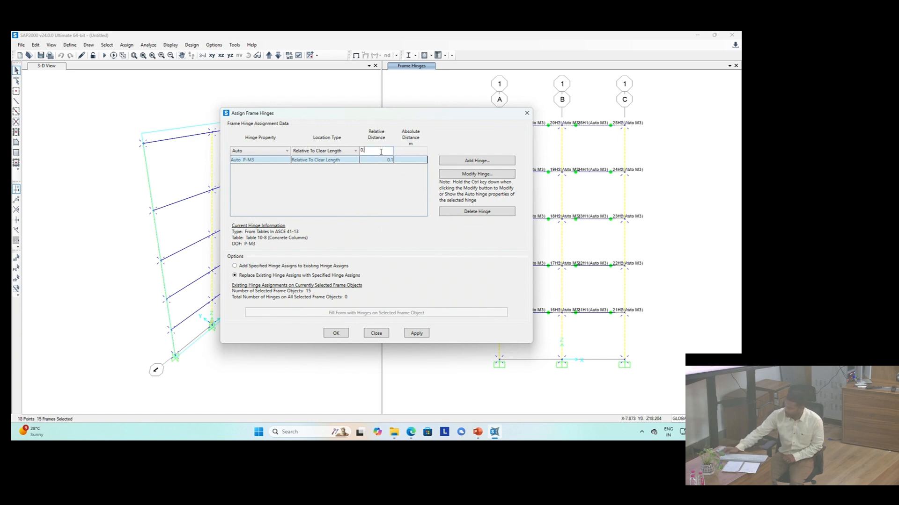
{"action": "left_click", "coordinate": [465, 165]}
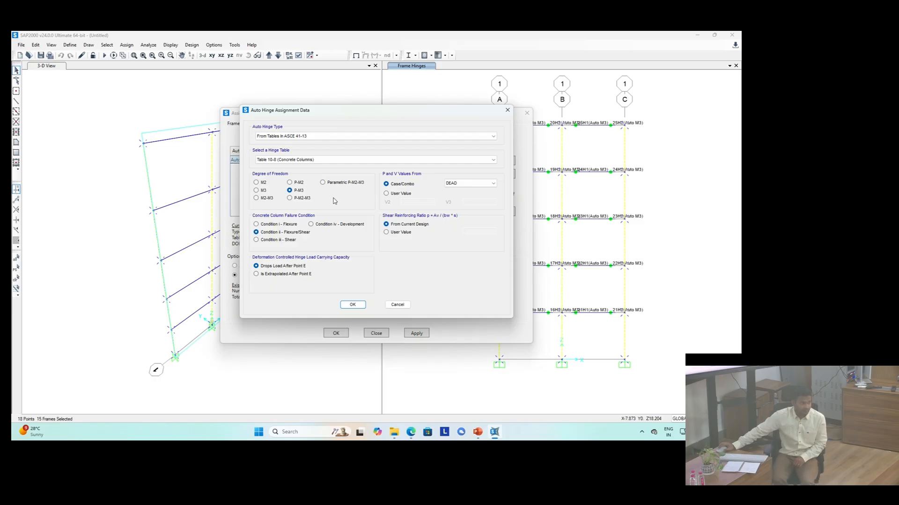
{"action": "left_click", "coordinate": [359, 307]}
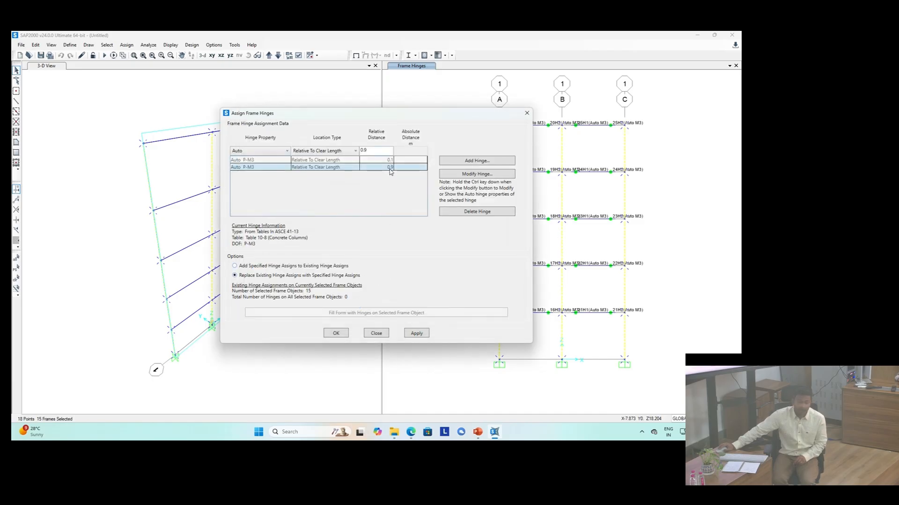
{"action": "left_click", "coordinate": [337, 335]}
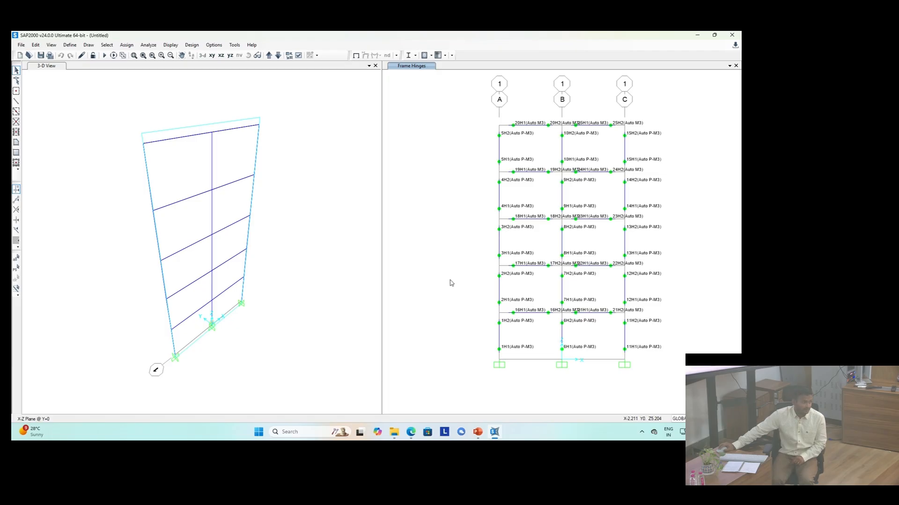
Step: Open the frame hinge property definitions and add a new hinge property using concrete defaults
{"action": "left_click", "coordinate": [70, 45]}
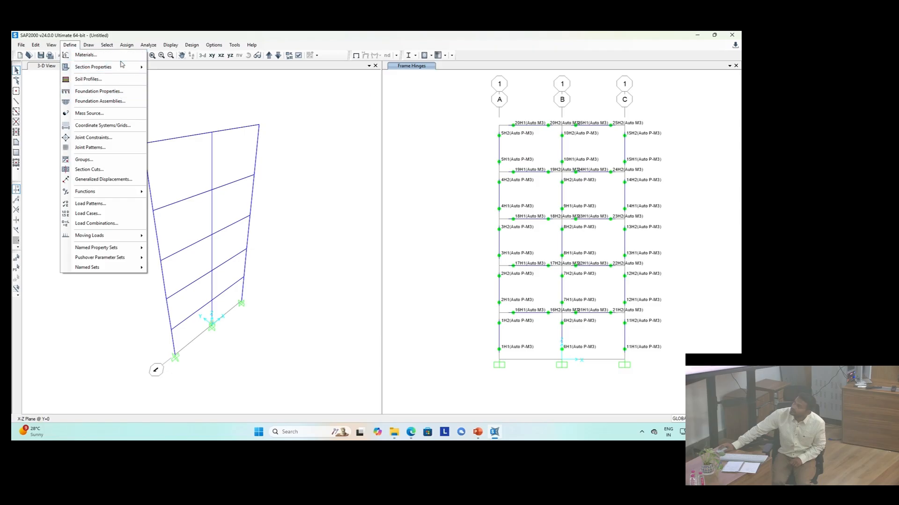
{"action": "mouse_move", "coordinate": [121, 67]}
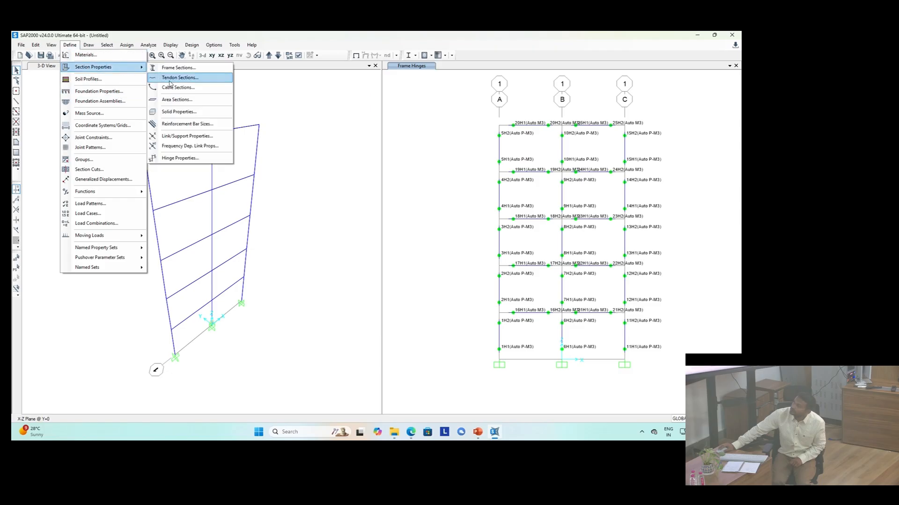
{"action": "left_click", "coordinate": [210, 158]}
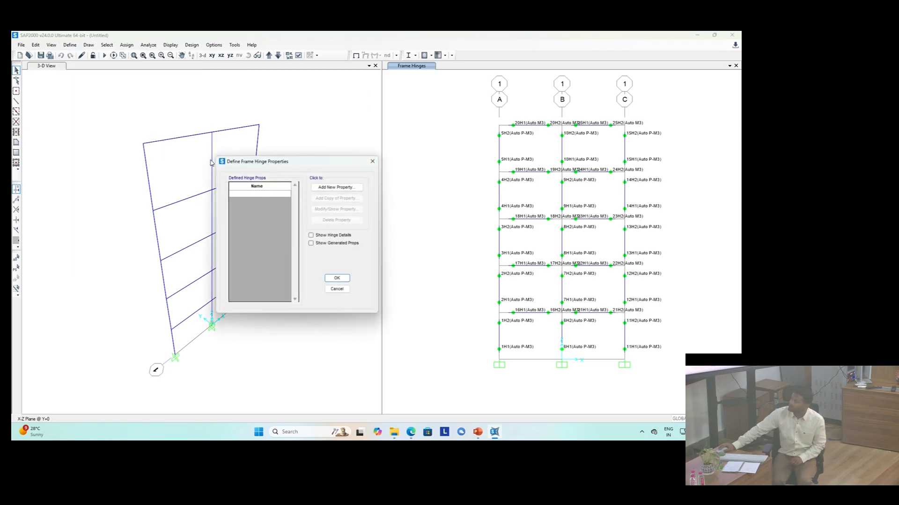
{"action": "left_click", "coordinate": [325, 187]}
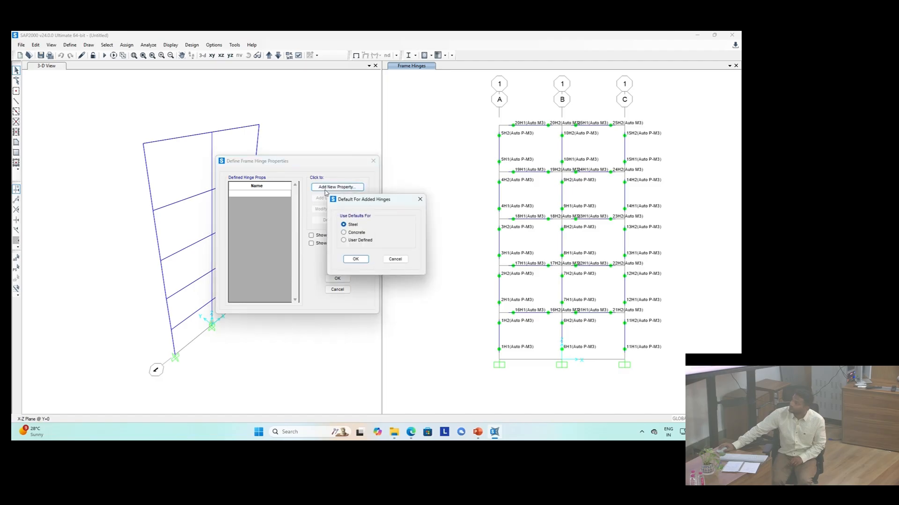
{"action": "left_click", "coordinate": [351, 258]}
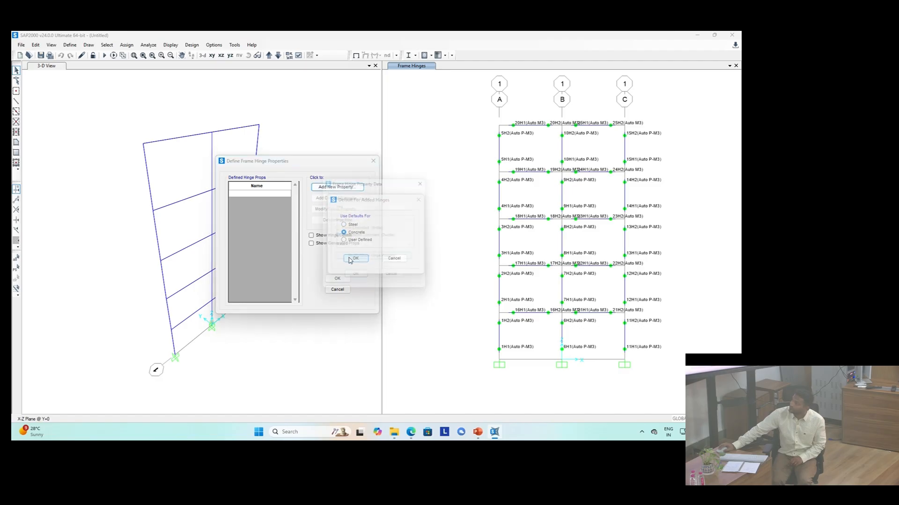
Step: Try the Interacting P-M3 hinge type for the new property and cancel its property data
{"action": "left_click", "coordinate": [355, 247]}
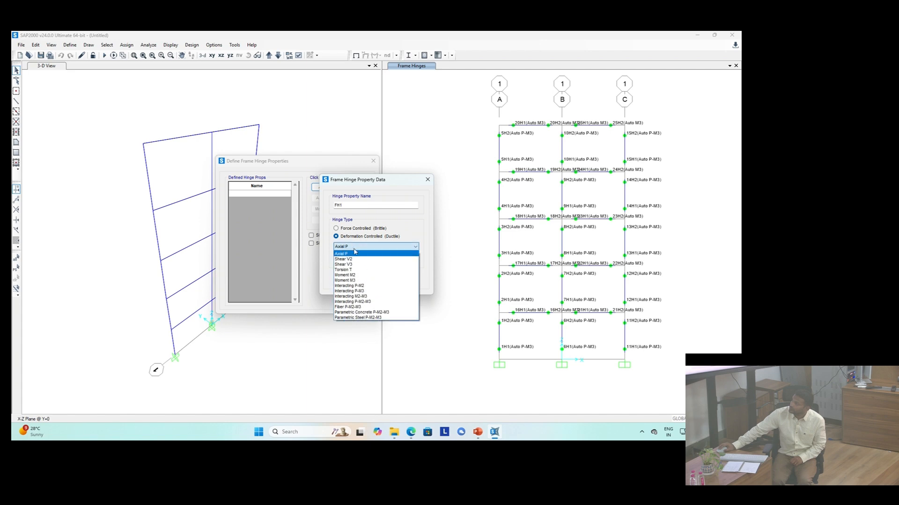
{"action": "left_click", "coordinate": [358, 292]}
{"action": "left_click", "coordinate": [357, 260]}
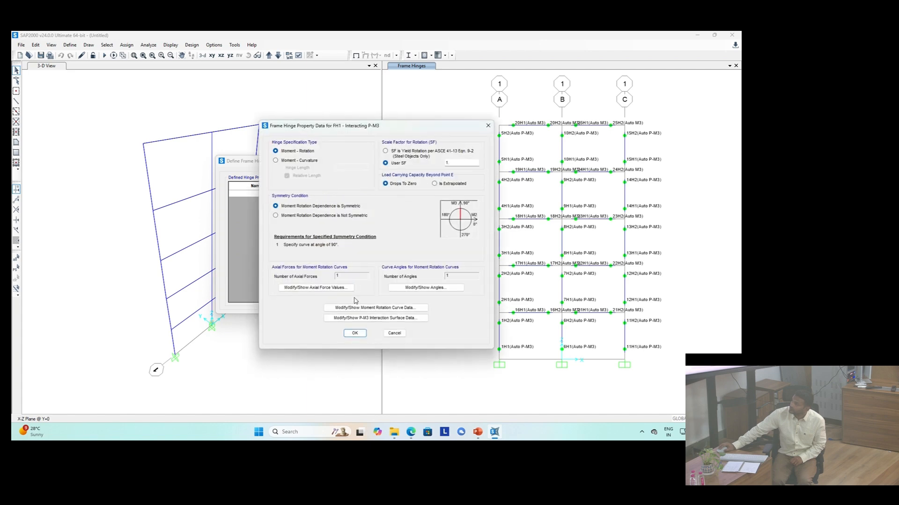
{"action": "left_click", "coordinate": [390, 334]}
Step: Set the new hinge property type to Moment M3 and open its displacement control data
{"action": "left_click", "coordinate": [357, 247]}
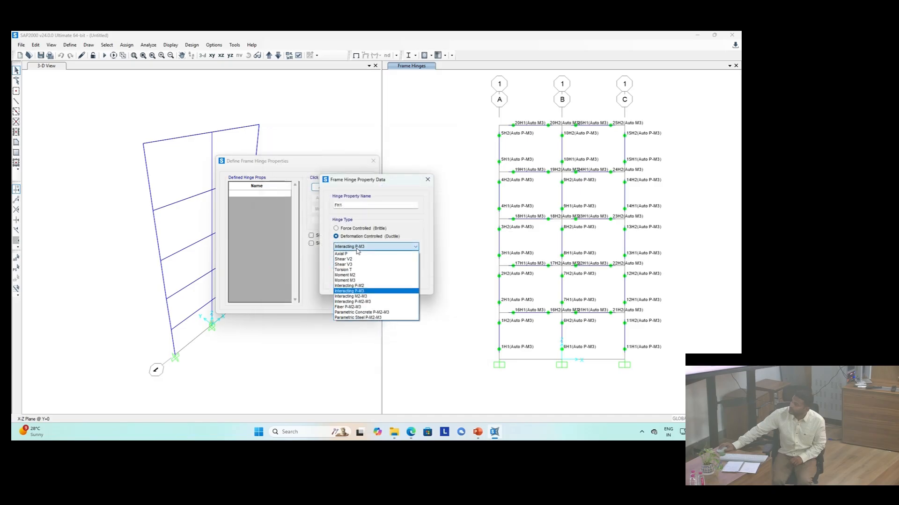
{"action": "left_click", "coordinate": [357, 280]}
{"action": "left_click", "coordinate": [357, 259]}
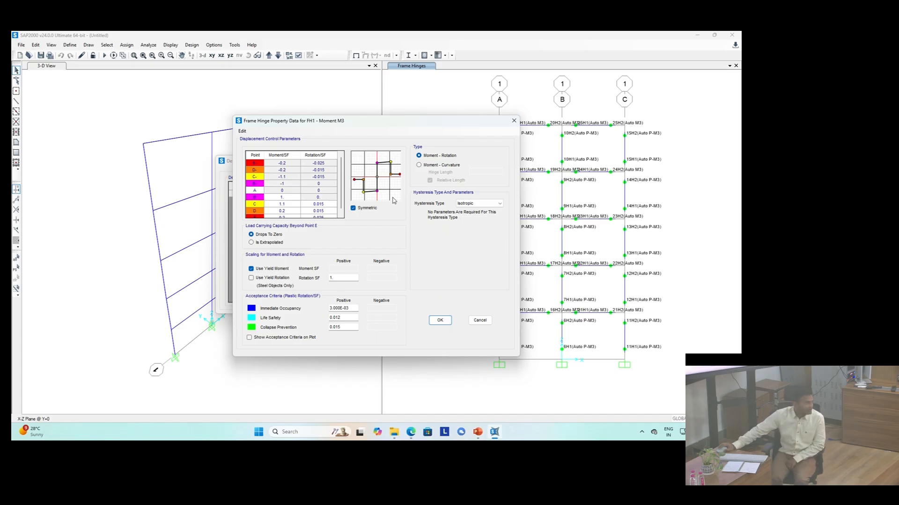
Step: Cancel the new hinge property data and close the frame hinge property definitions without keeping it
{"action": "left_click", "coordinate": [479, 322]}
{"action": "left_click", "coordinate": [406, 282]}
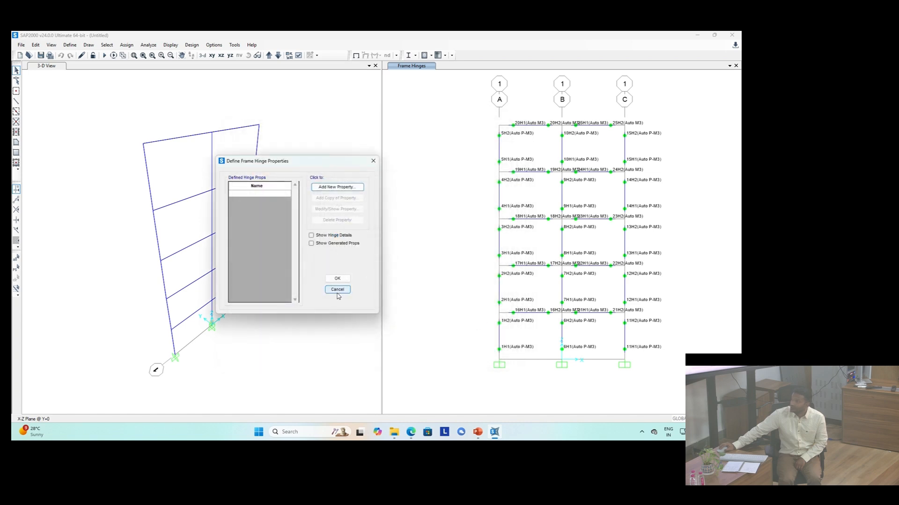
{"action": "left_click", "coordinate": [337, 293]}
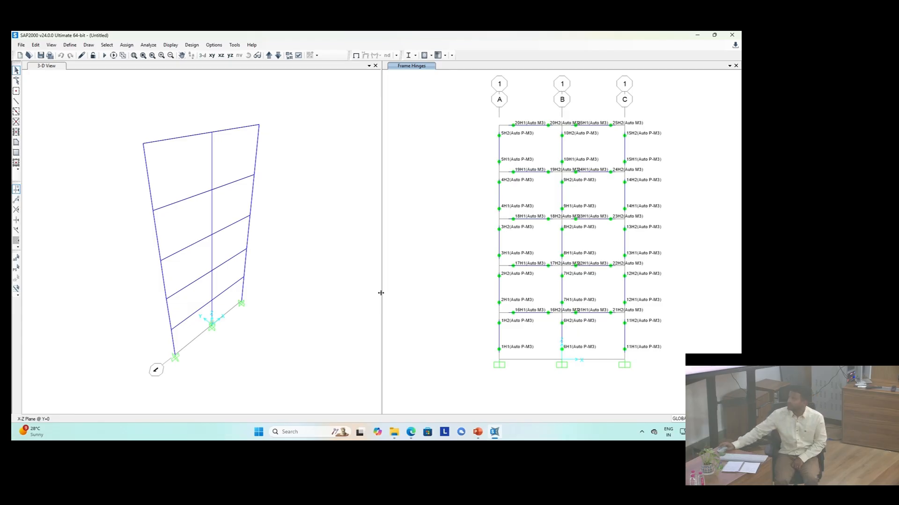
Step: Select the top beam of the left bay and review its assigned frame hinges
{"action": "left_click", "coordinate": [534, 125]}
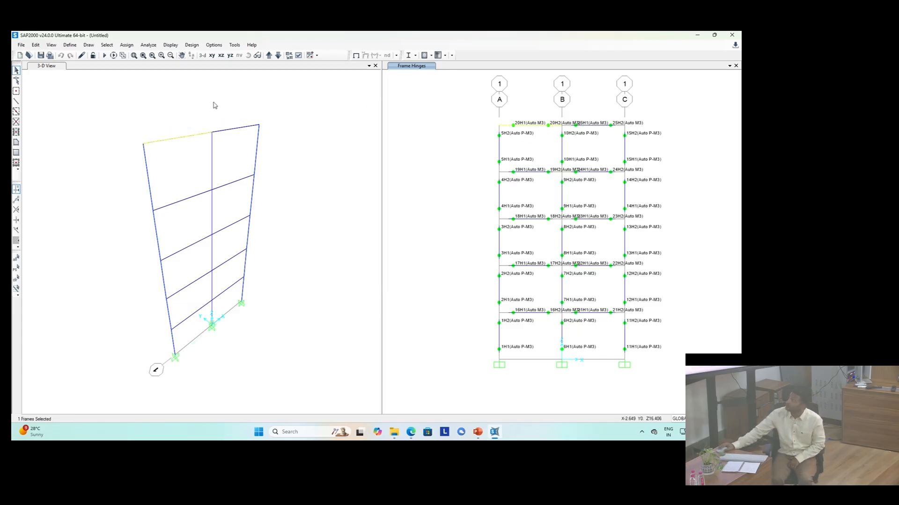
{"action": "left_click", "coordinate": [126, 45]}
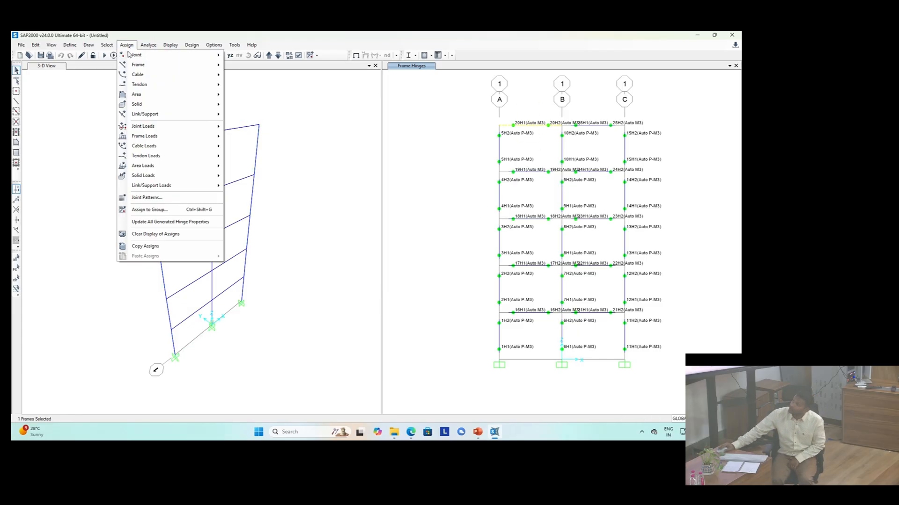
{"action": "mouse_move", "coordinate": [171, 67]}
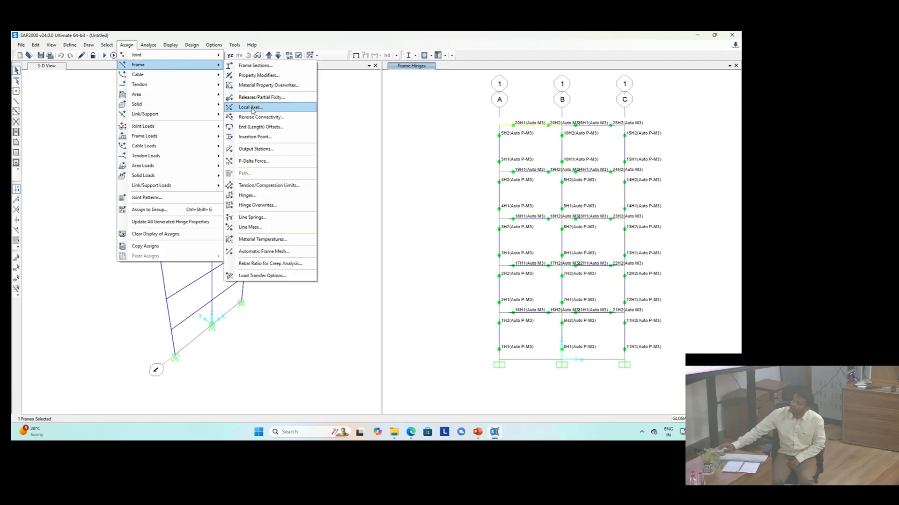
{"action": "left_click", "coordinate": [278, 196]}
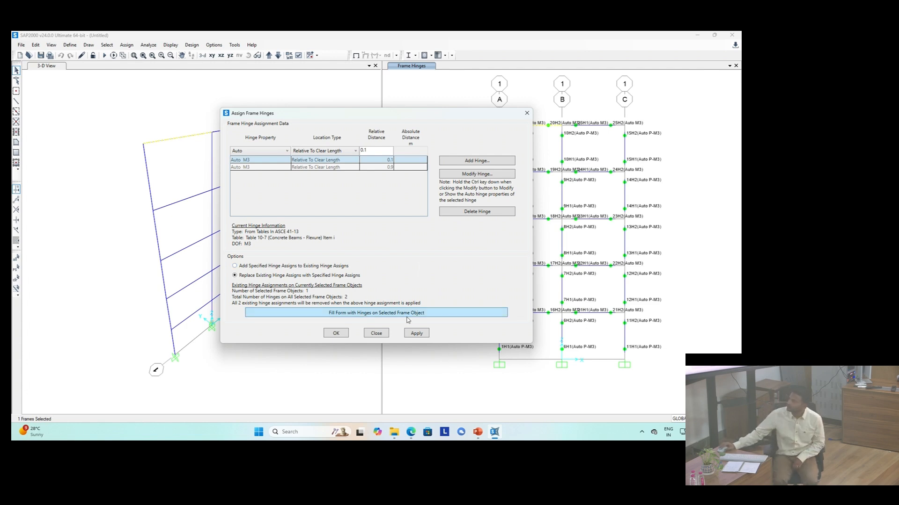
{"action": "left_click", "coordinate": [375, 333]}
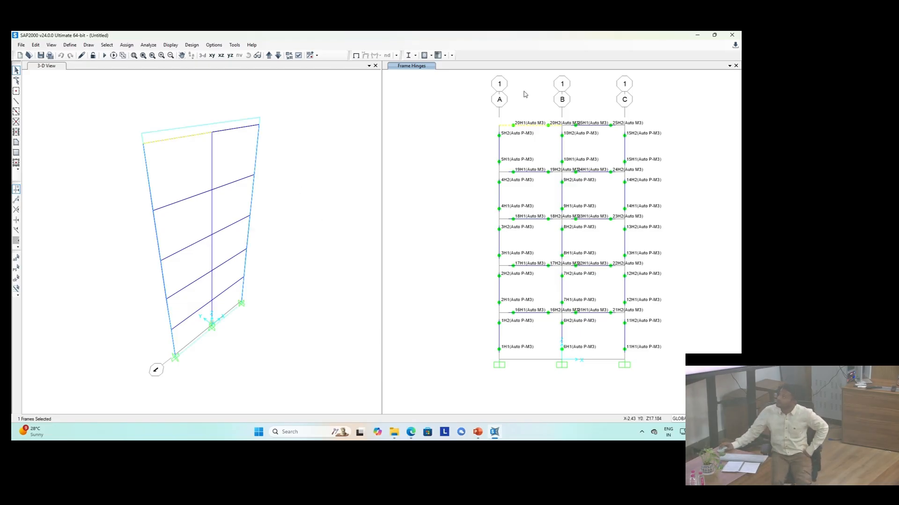
Step: Select the whole frame and assign hinge overwrites that auto-subdivide line objects at hinges with relative length 0.02
{"action": "left_click_drag", "start_coordinate": [477, 102], "coordinate": [700, 390]}
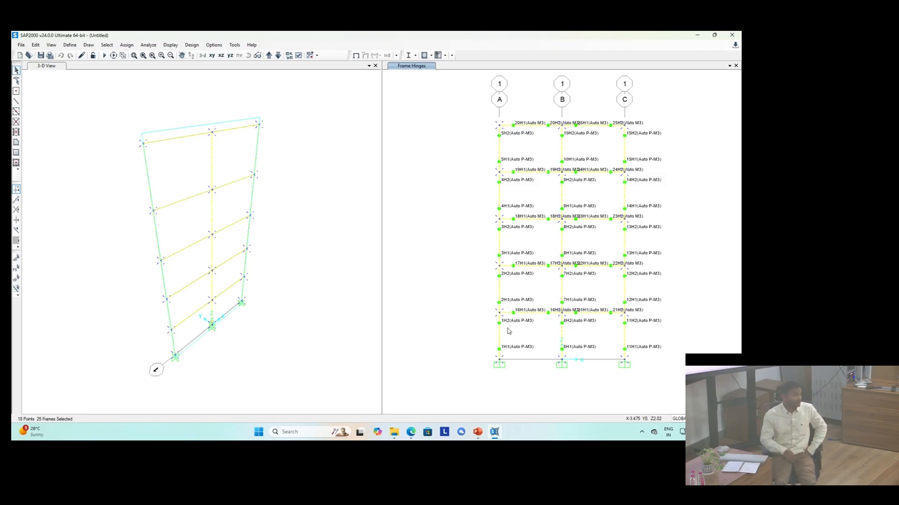
{"action": "left_click", "coordinate": [124, 45]}
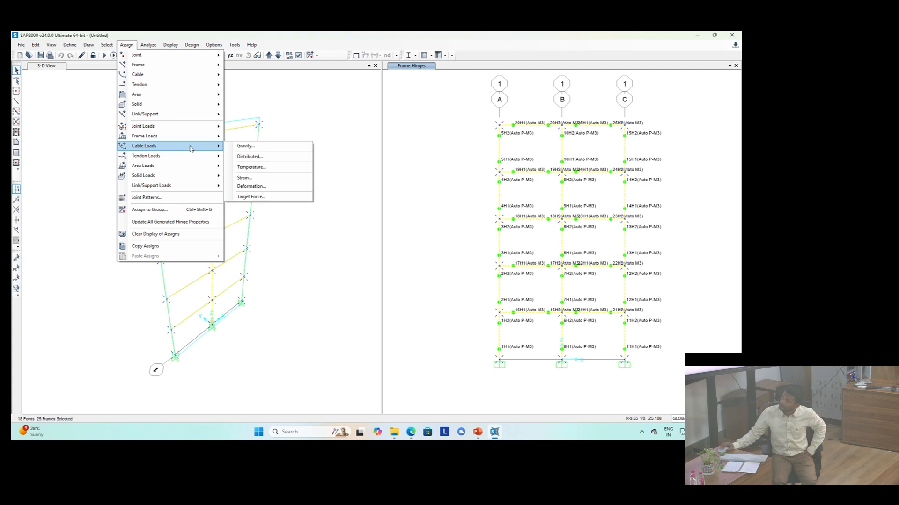
{"action": "mouse_move", "coordinate": [189, 69]}
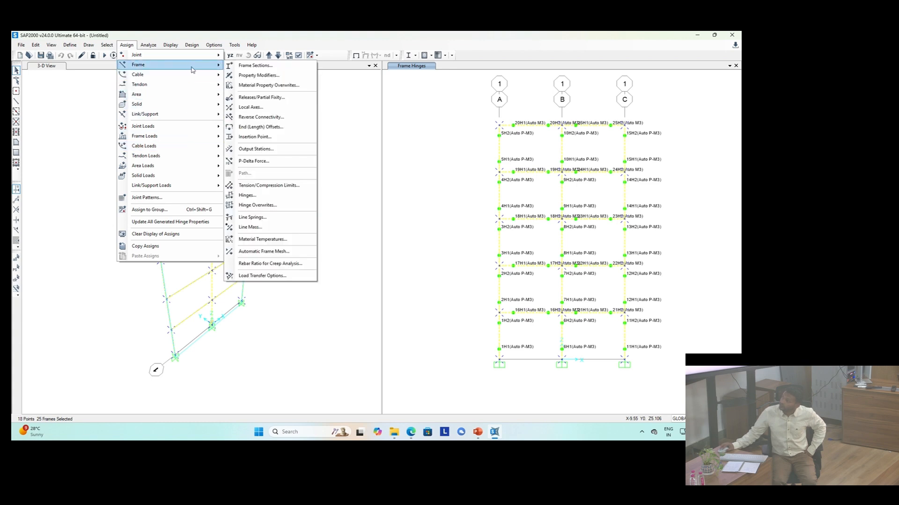
{"action": "left_click", "coordinate": [283, 210]}
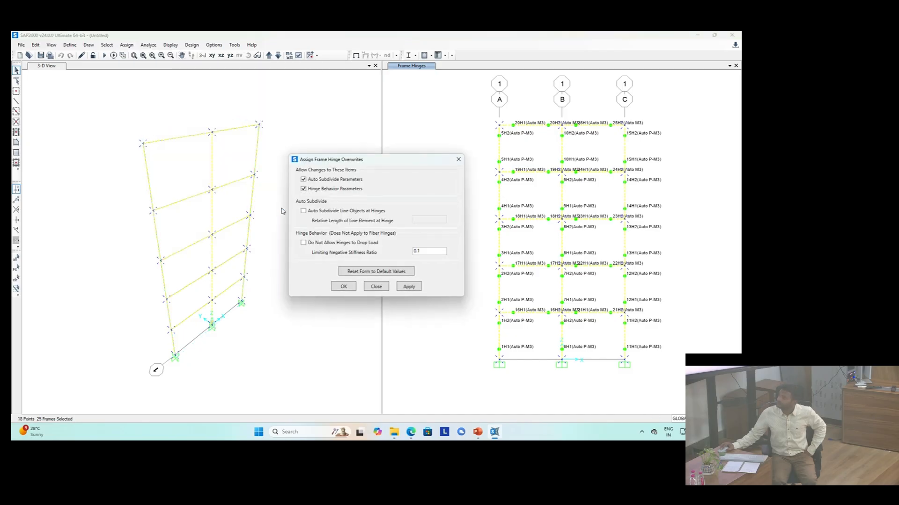
{"action": "left_click", "coordinate": [304, 190]}
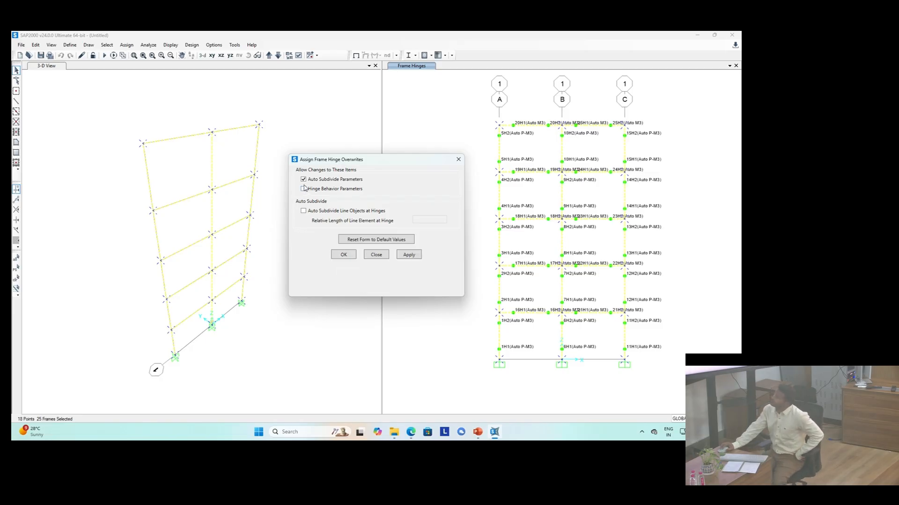
{"action": "left_click", "coordinate": [313, 212]}
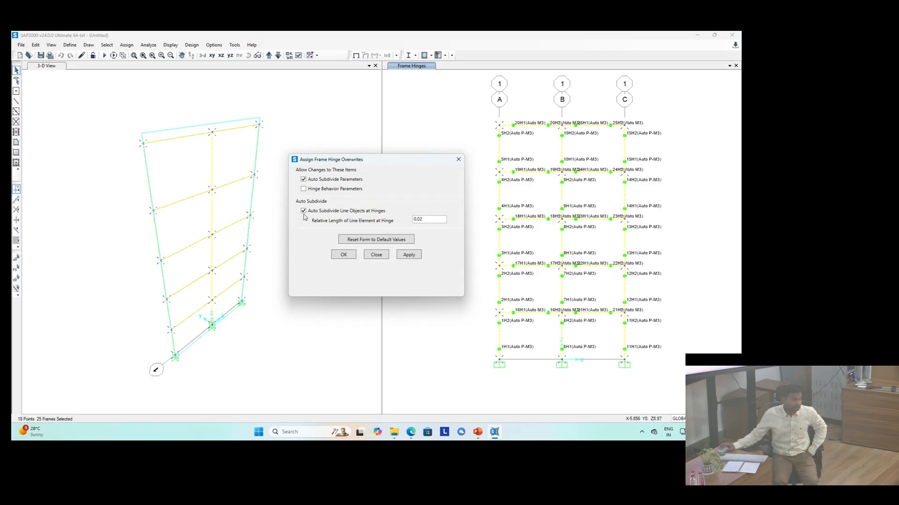
{"action": "left_click", "coordinate": [340, 255]}
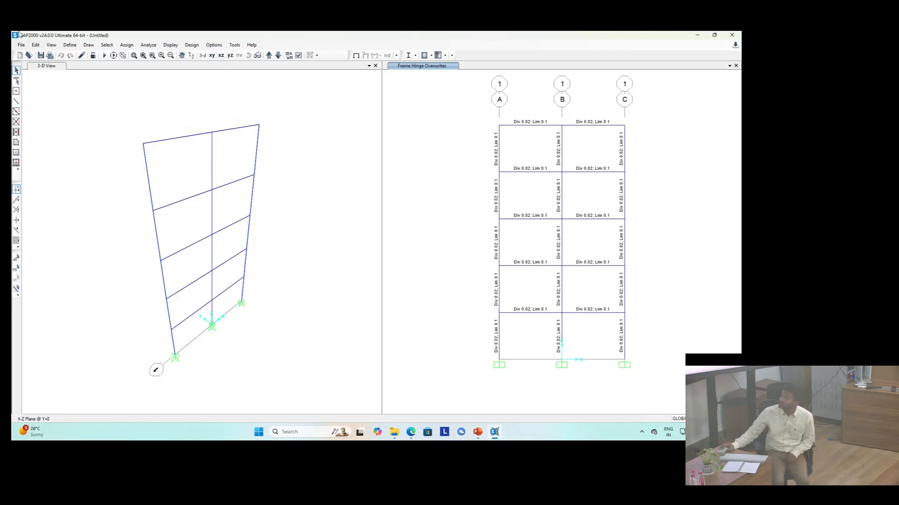
{"action": "left_click", "coordinate": [147, 45]}
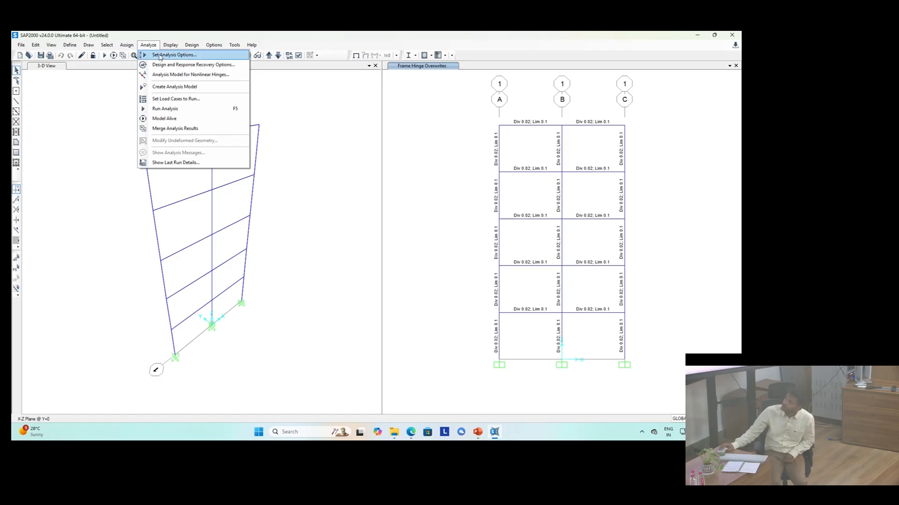
{"action": "left_click", "coordinate": [159, 56]}
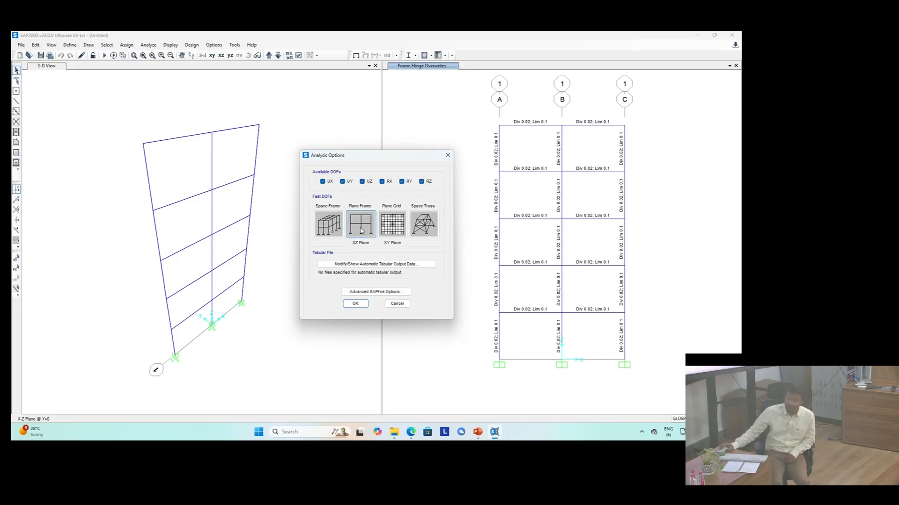
{"action": "left_click", "coordinate": [397, 304]}
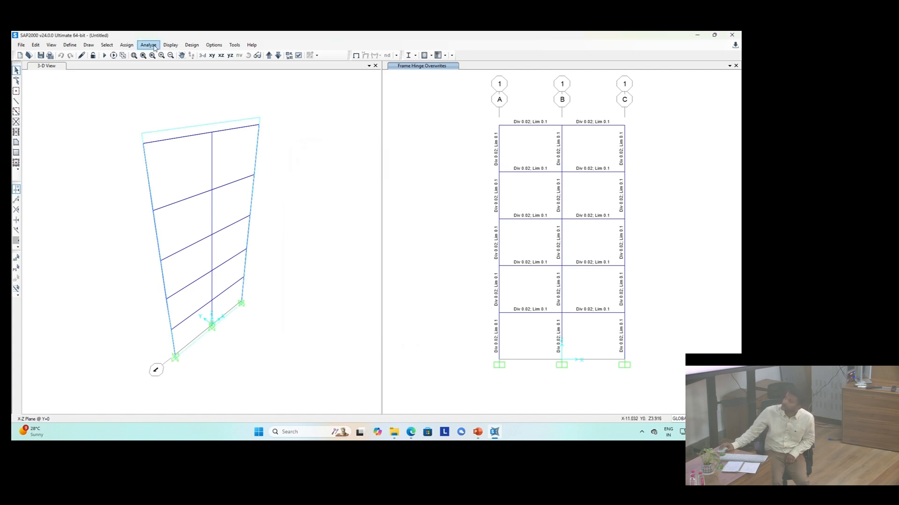
Step: Set the analysis options to the Plane Frame (XZ Plane) fast degrees of freedom
{"action": "left_click", "coordinate": [155, 46]}
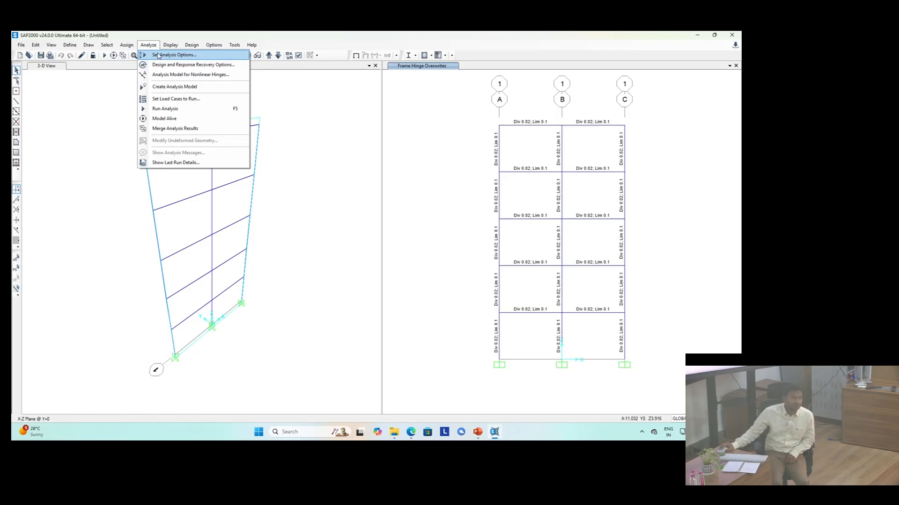
{"action": "left_click", "coordinate": [158, 56]}
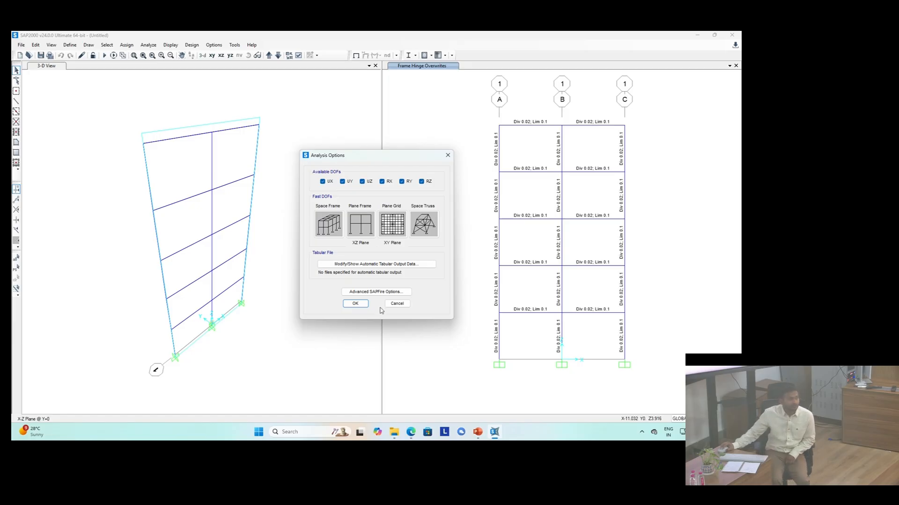
{"action": "left_click", "coordinate": [367, 225]}
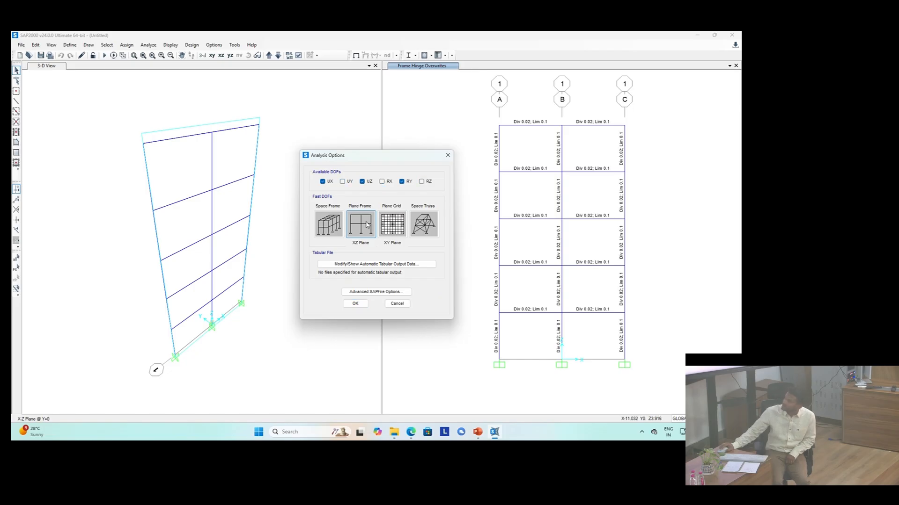
{"action": "left_click", "coordinate": [362, 305]}
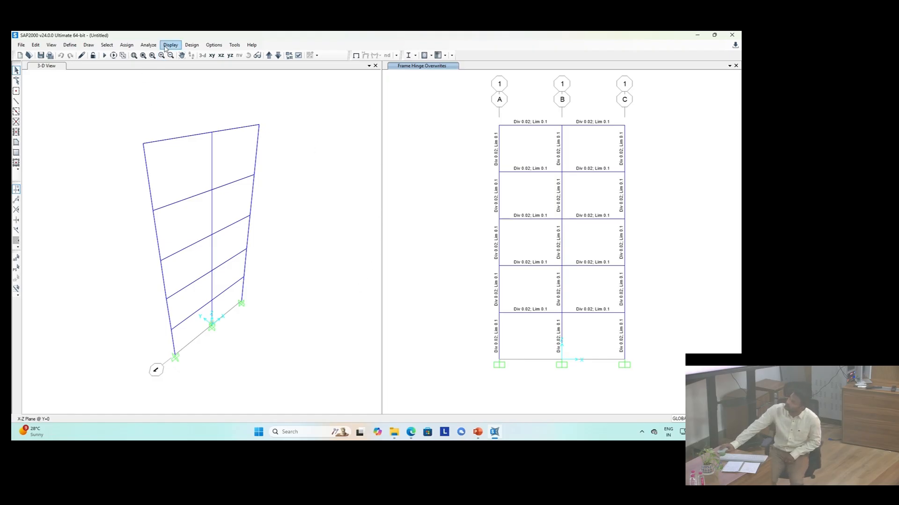
Step: Run the analysis for all defined load cases
{"action": "left_click", "coordinate": [149, 45]}
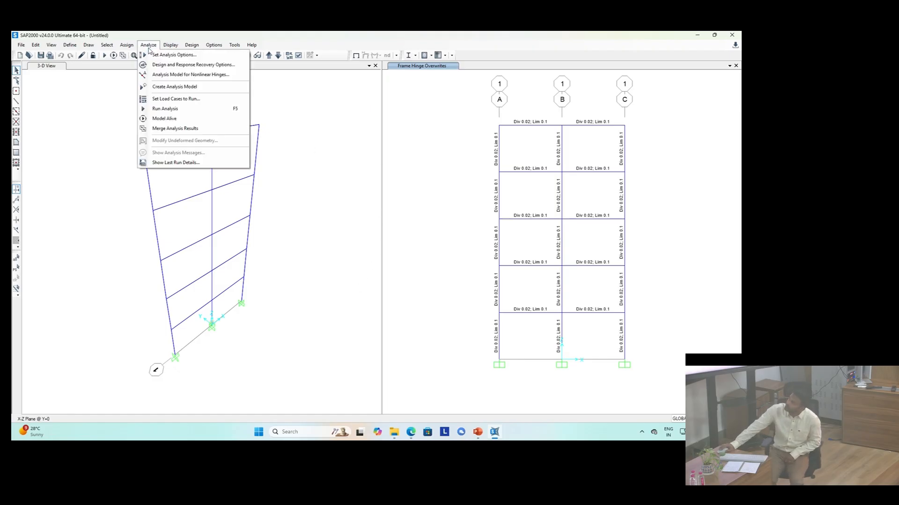
{"action": "left_click", "coordinate": [168, 109]}
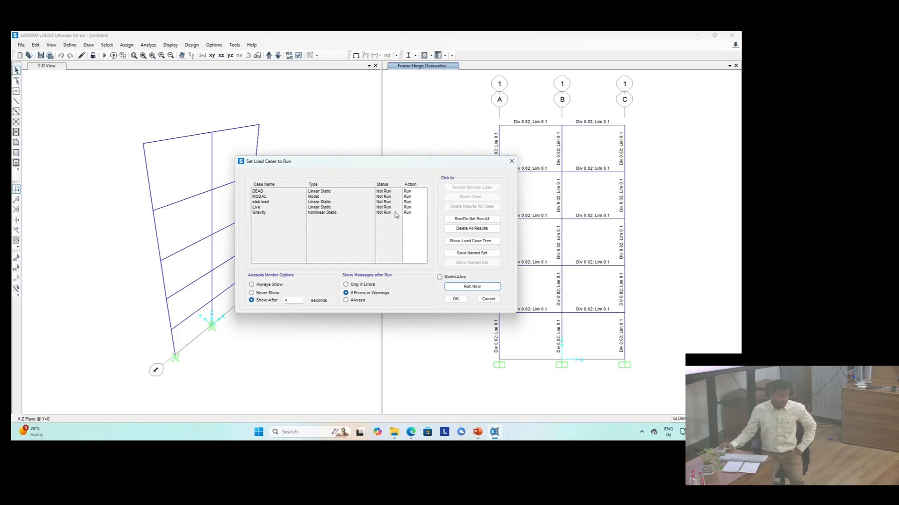
{"action": "left_click", "coordinate": [497, 287]}
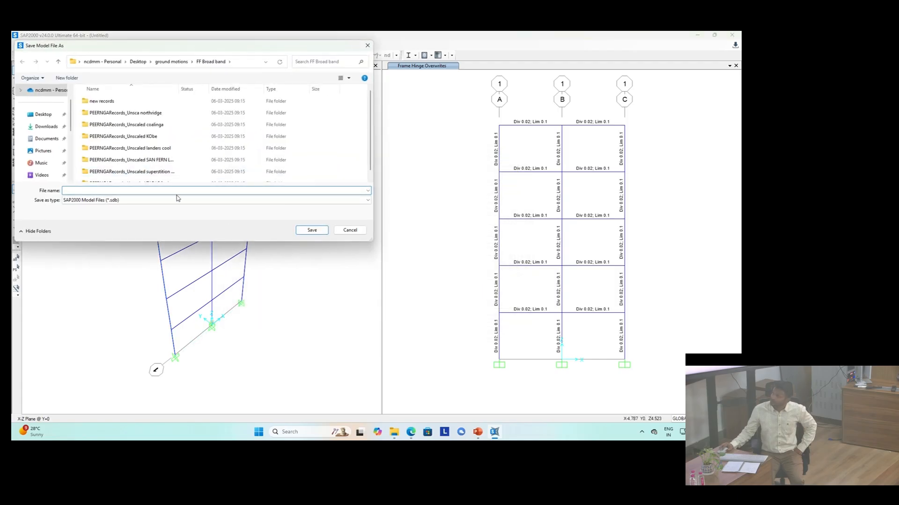
Step: Save the model as '2d frame 5 story' in the Gyan Course folder on the Desktop and acknowledge the hinge warning
{"action": "left_click_drag", "start_coordinate": [149, 49], "coordinate": [378, 147]}
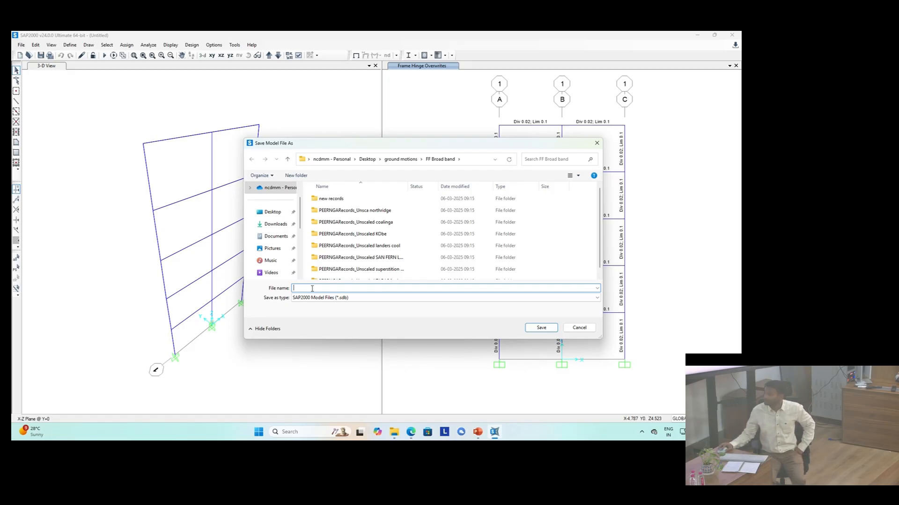
{"action": "left_click", "coordinate": [280, 212]}
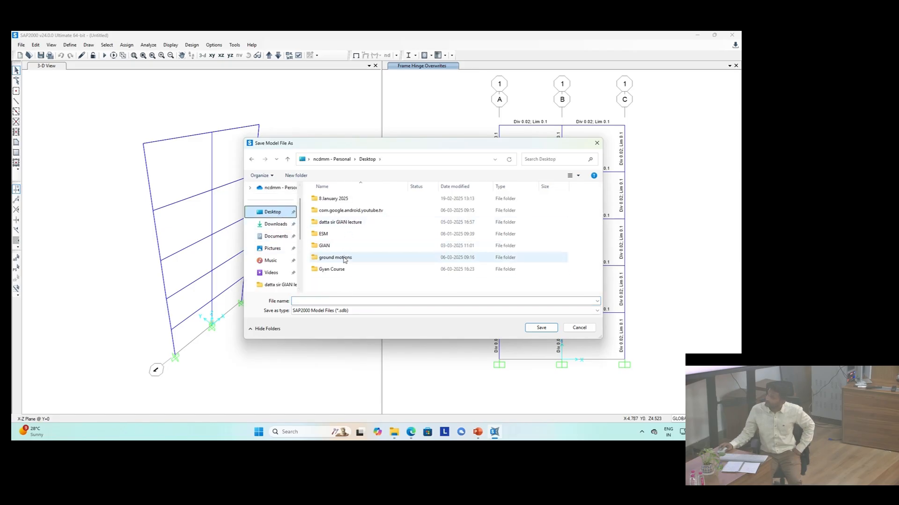
{"action": "double_click", "coordinate": [336, 269]}
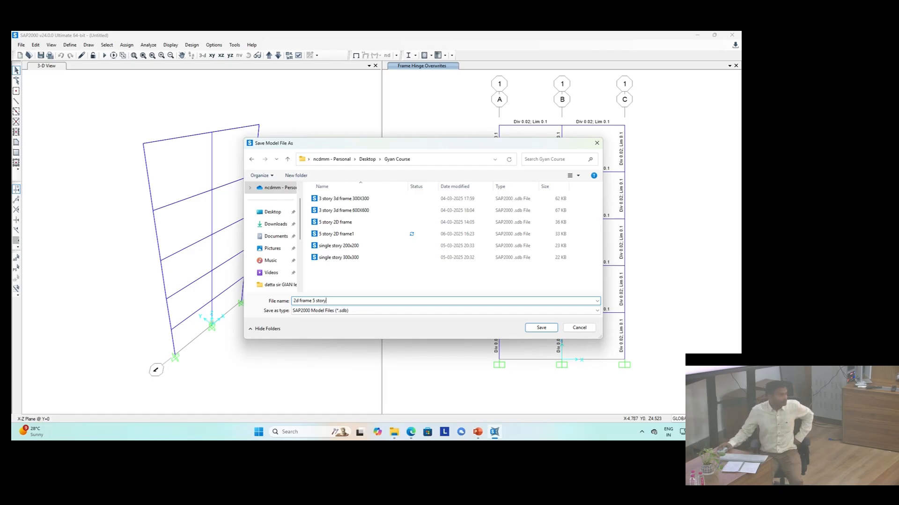
{"action": "left_click", "coordinate": [538, 328]}
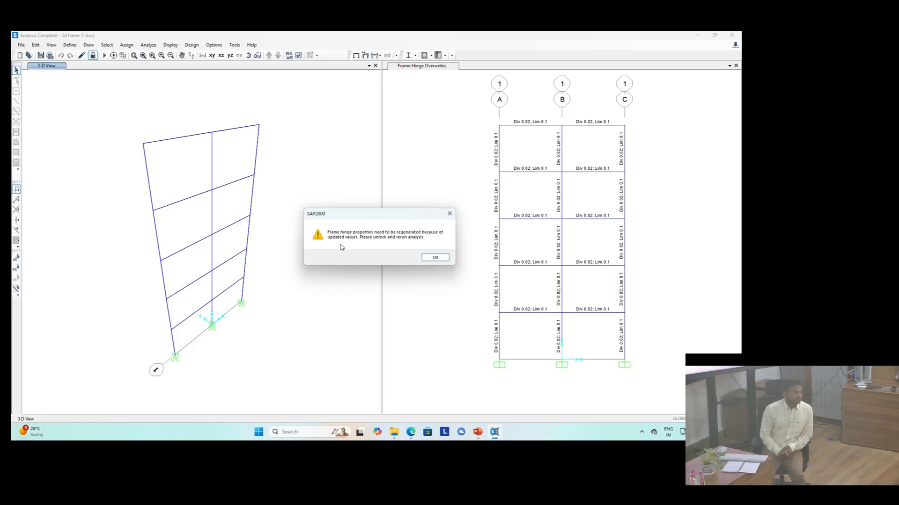
{"action": "left_click", "coordinate": [433, 257]}
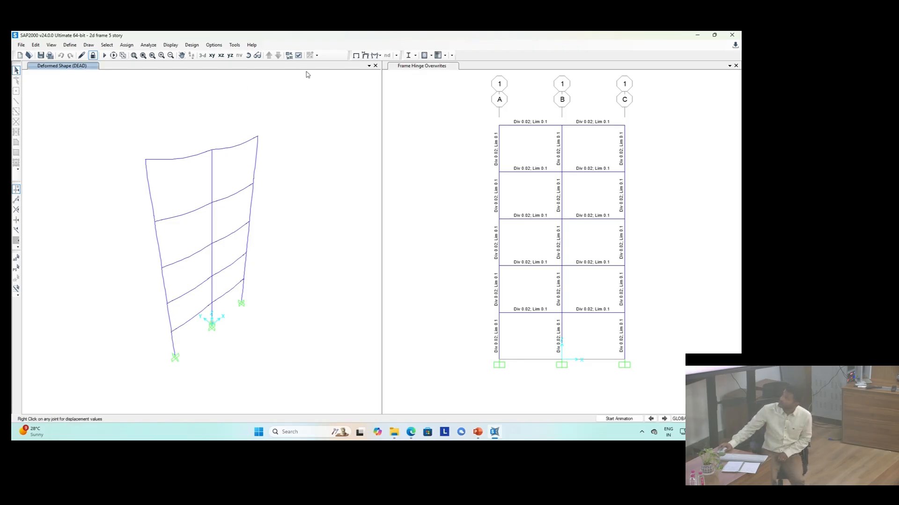
Step: Display the deformed shape for the MODAL case, step to mode 2, and view it in the XZ plane
{"action": "left_click", "coordinate": [365, 56]}
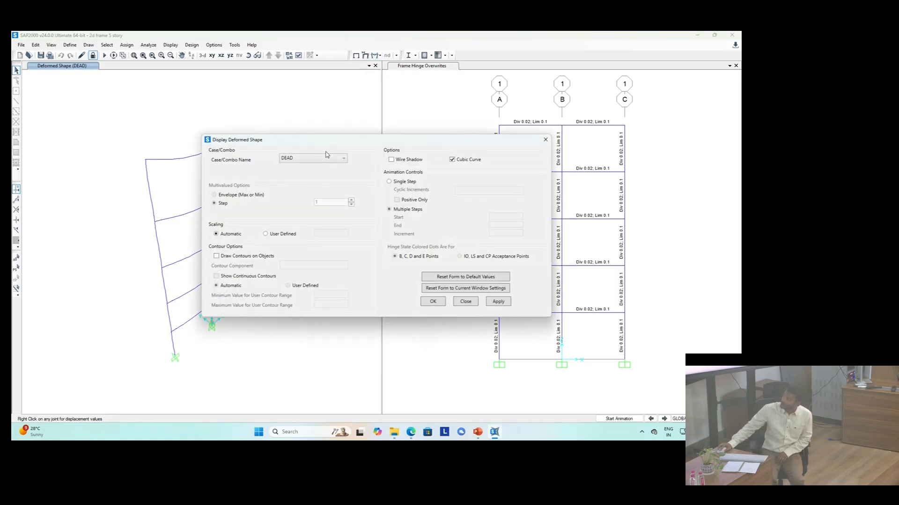
{"action": "left_click", "coordinate": [324, 159]}
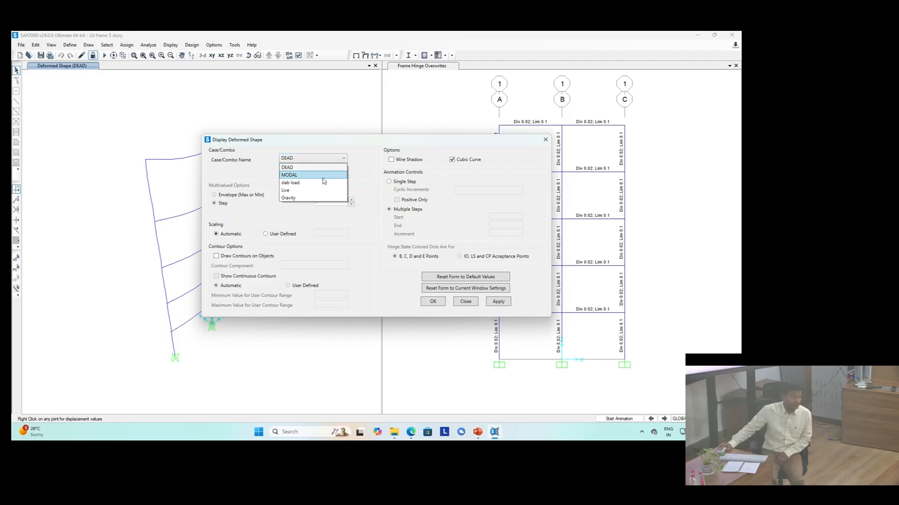
{"action": "left_click", "coordinate": [322, 176]}
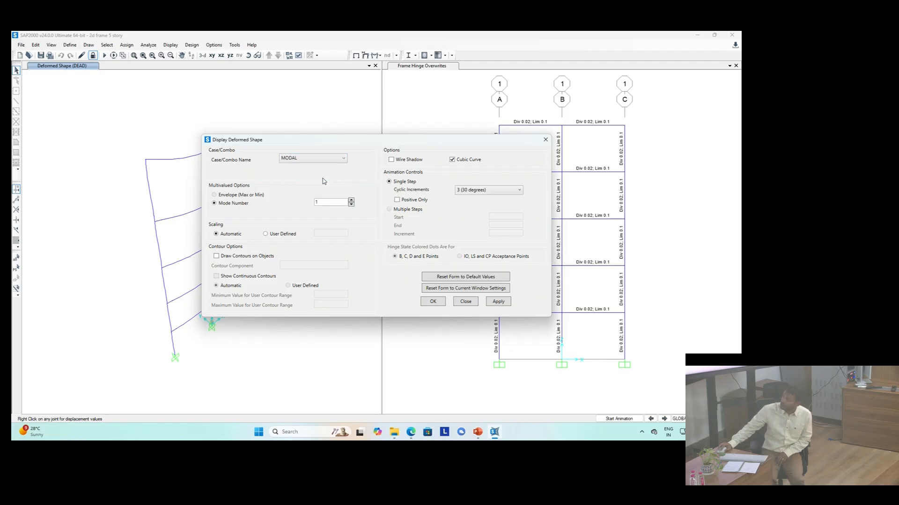
{"action": "left_click", "coordinate": [433, 302]}
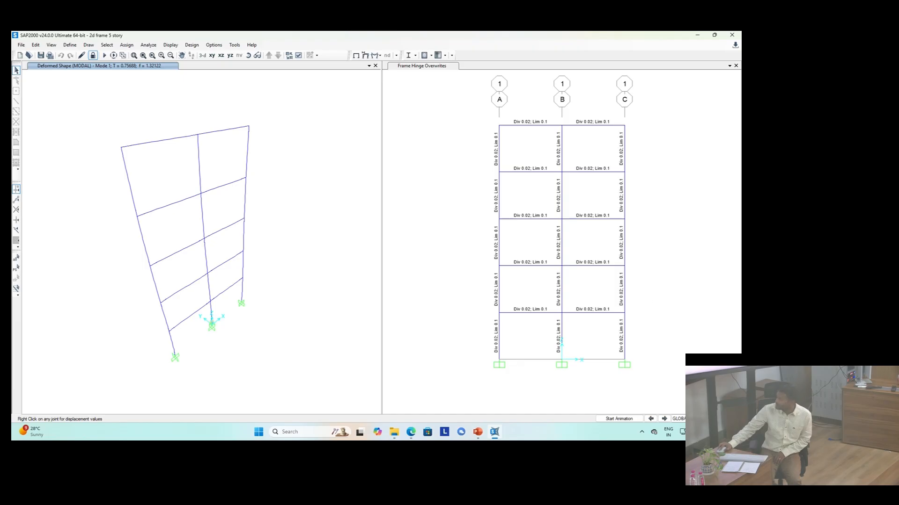
{"action": "left_click", "coordinate": [664, 419]}
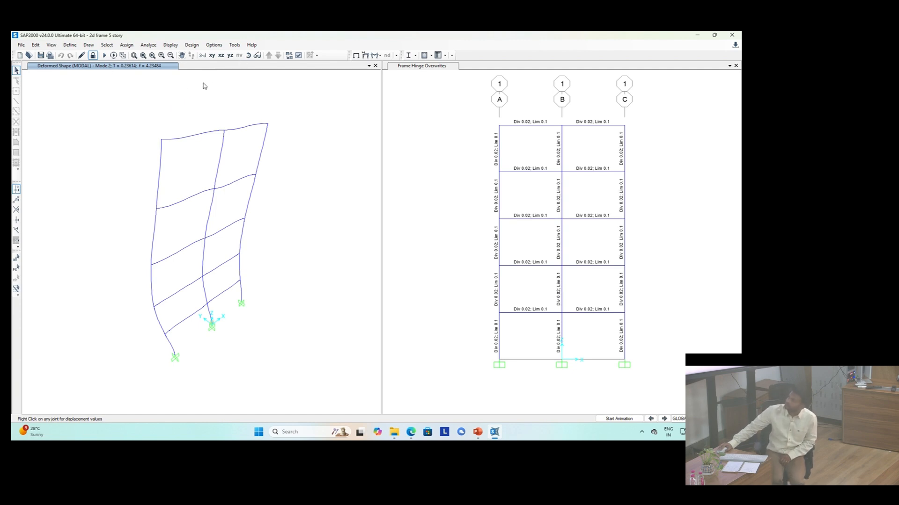
{"action": "left_click", "coordinate": [221, 55]}
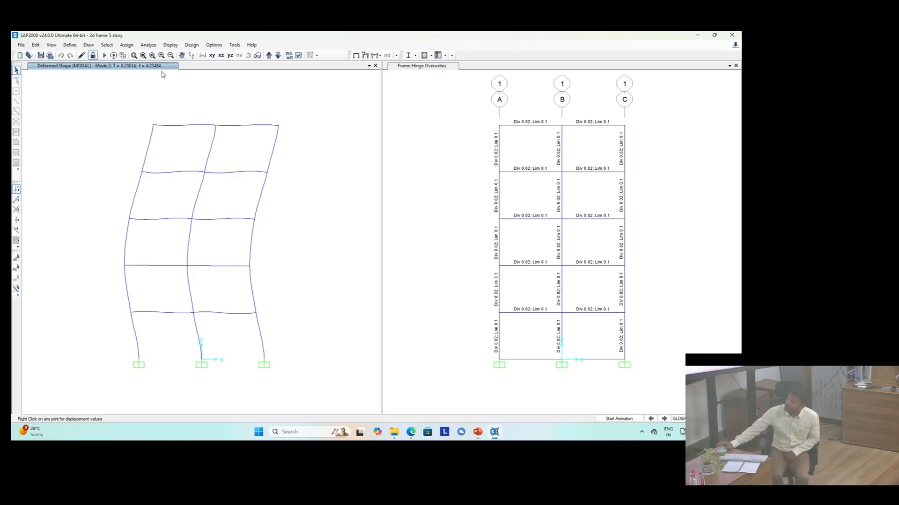
Step: Step through the MODAL deformed shapes from mode 1 to mode 3
{"action": "left_click", "coordinate": [649, 420]}
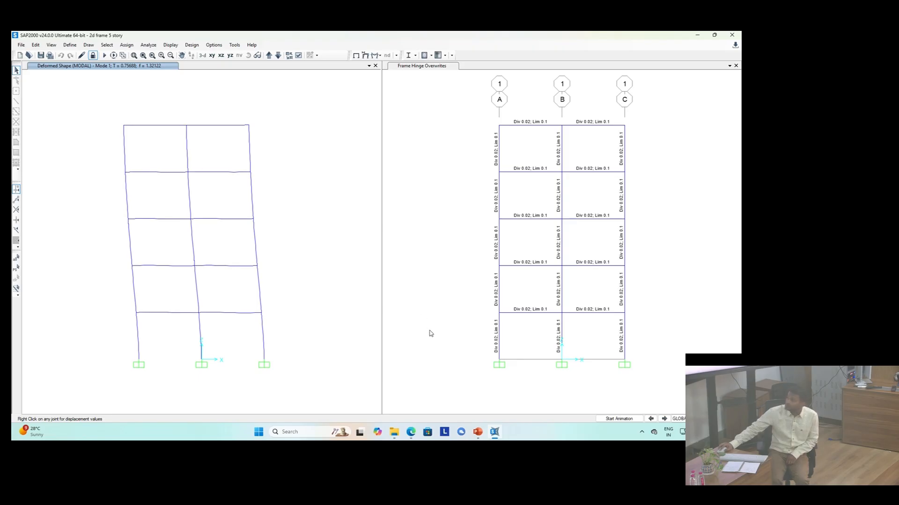
{"action": "left_click", "coordinate": [670, 421]}
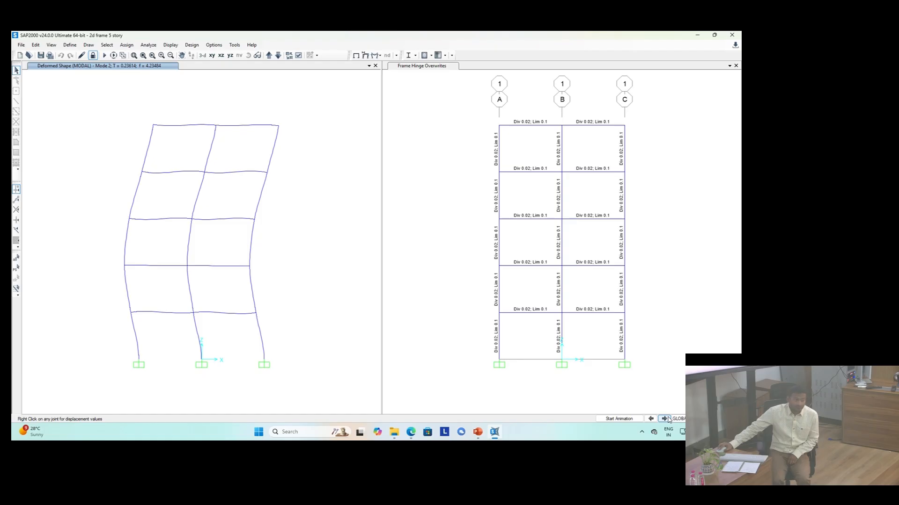
{"action": "left_click", "coordinate": [668, 420]}
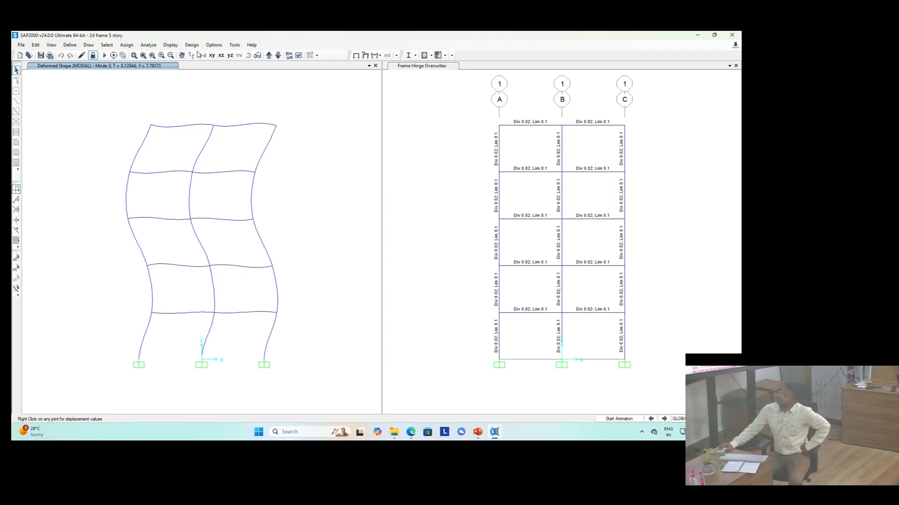
Step: Open the Modal Load Participation Ratios and Modal Participating Mass Ratios tables from the structure output results
{"action": "left_click", "coordinate": [171, 46]}
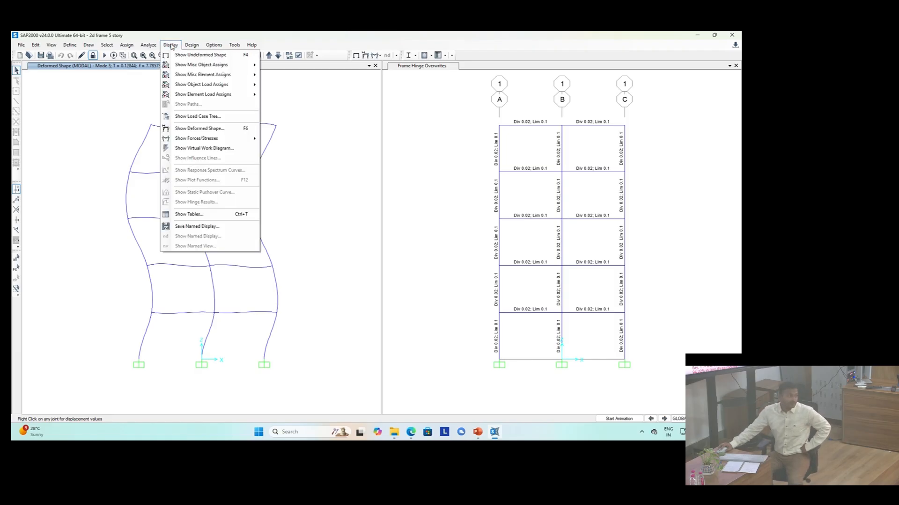
{"action": "left_click", "coordinate": [197, 216]}
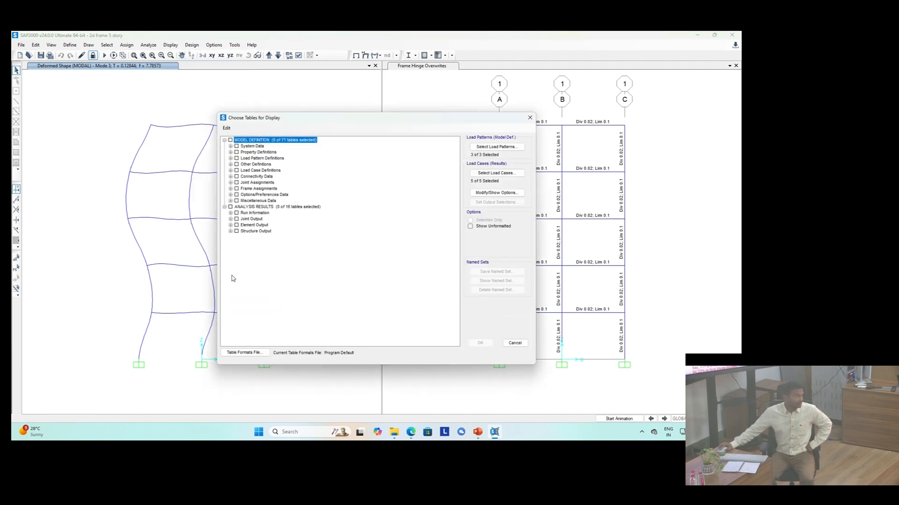
{"action": "left_click", "coordinate": [230, 231]}
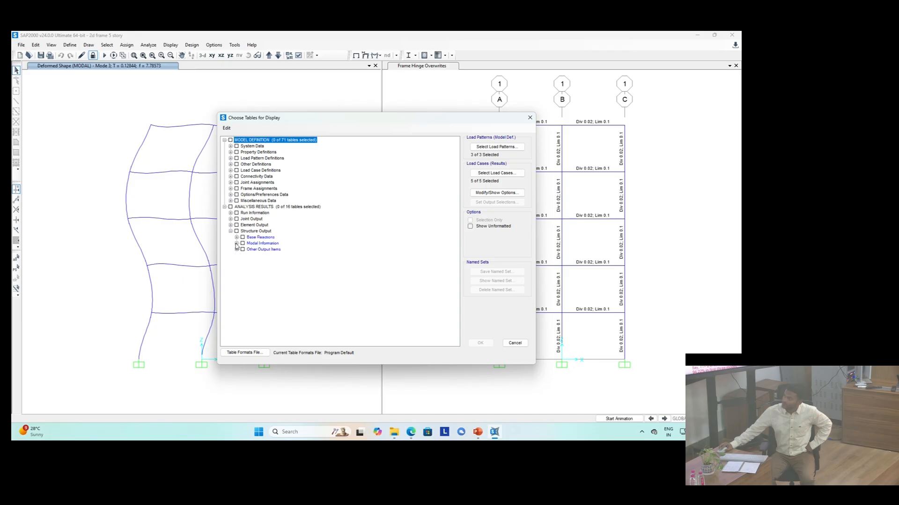
{"action": "left_click", "coordinate": [237, 244]}
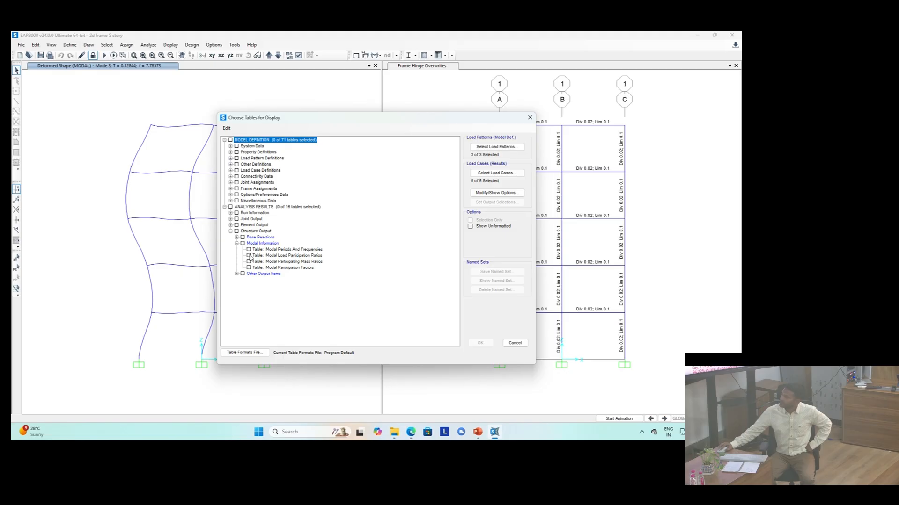
{"action": "left_click", "coordinate": [249, 256]}
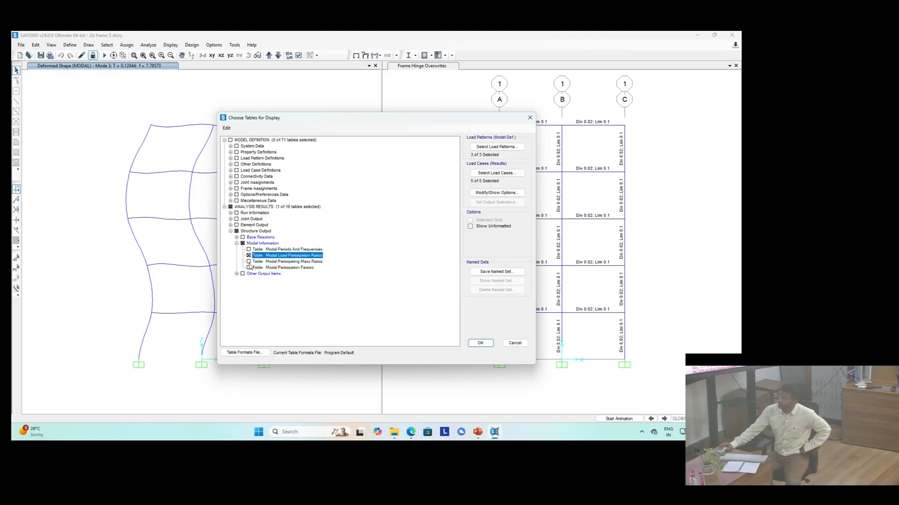
{"action": "left_click", "coordinate": [248, 261]}
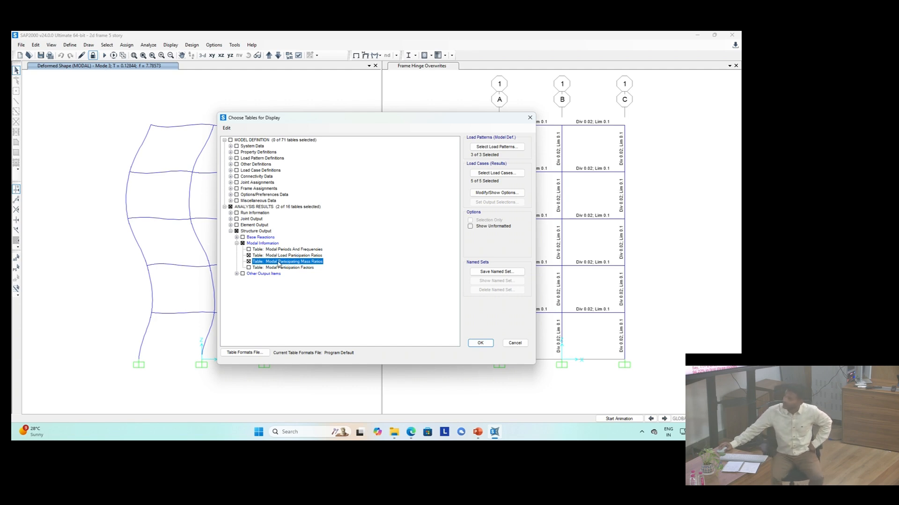
{"action": "left_click", "coordinate": [480, 343]}
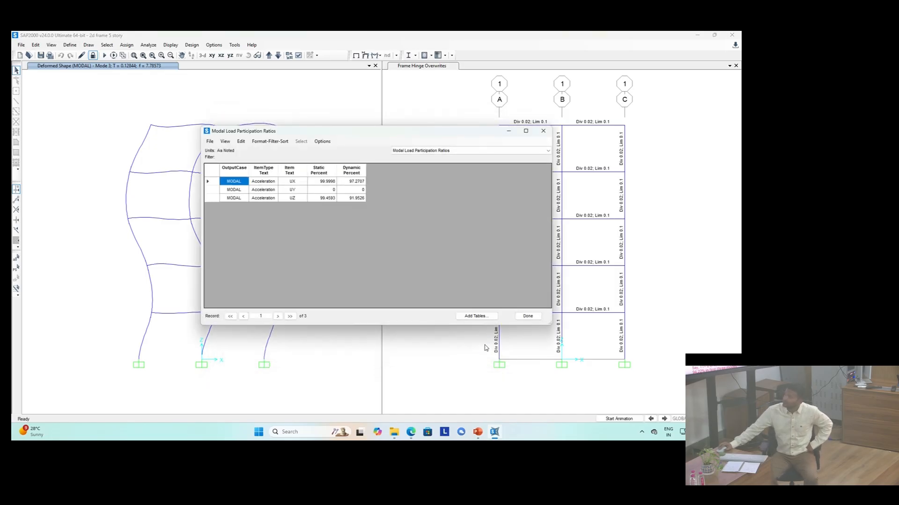
Step: Review the modal participation tables by switching between the two and close the table viewer
{"action": "left_click", "coordinate": [433, 151]}
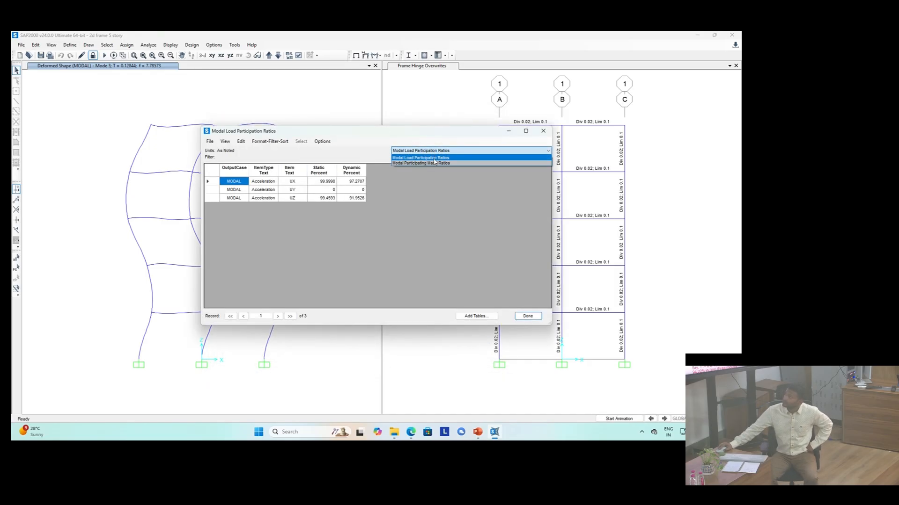
{"action": "left_click", "coordinate": [434, 163]}
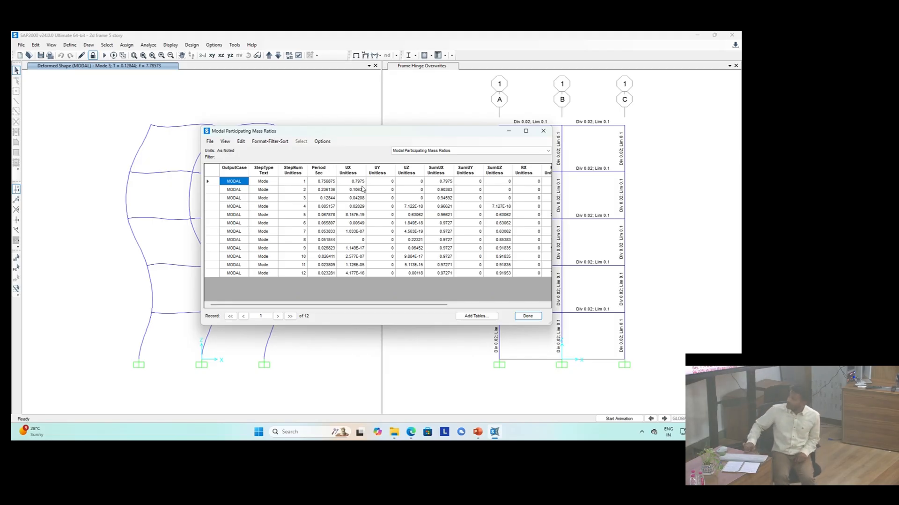
{"action": "left_click", "coordinate": [424, 151]}
{"action": "left_click", "coordinate": [428, 159]}
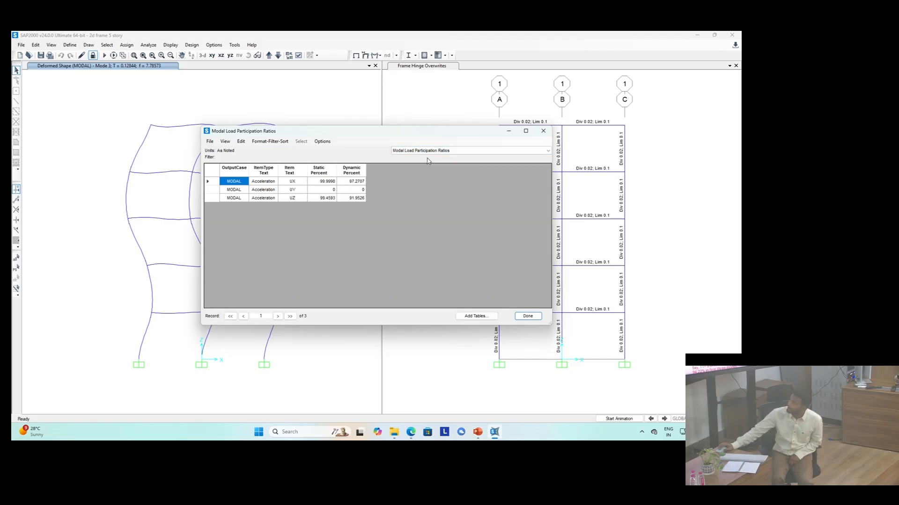
{"action": "left_click", "coordinate": [429, 151]}
{"action": "left_click", "coordinate": [431, 163]}
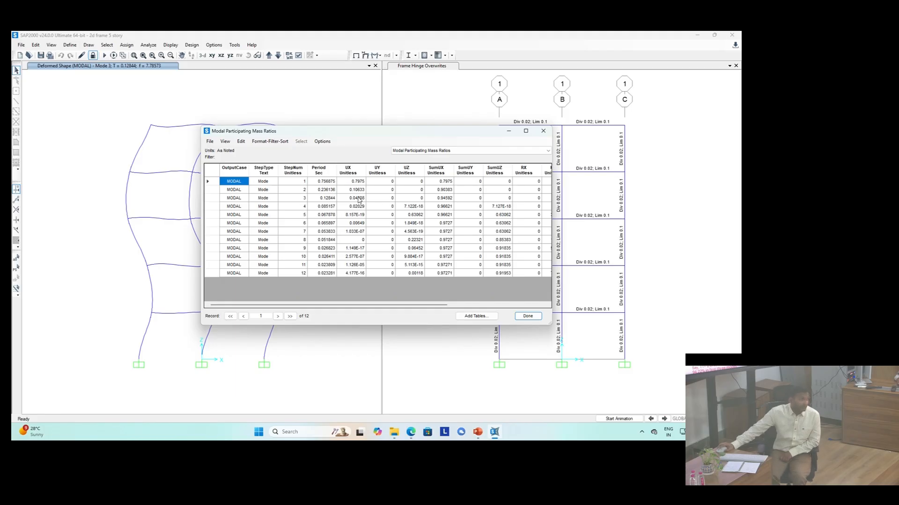
{"action": "left_click", "coordinate": [527, 317]}
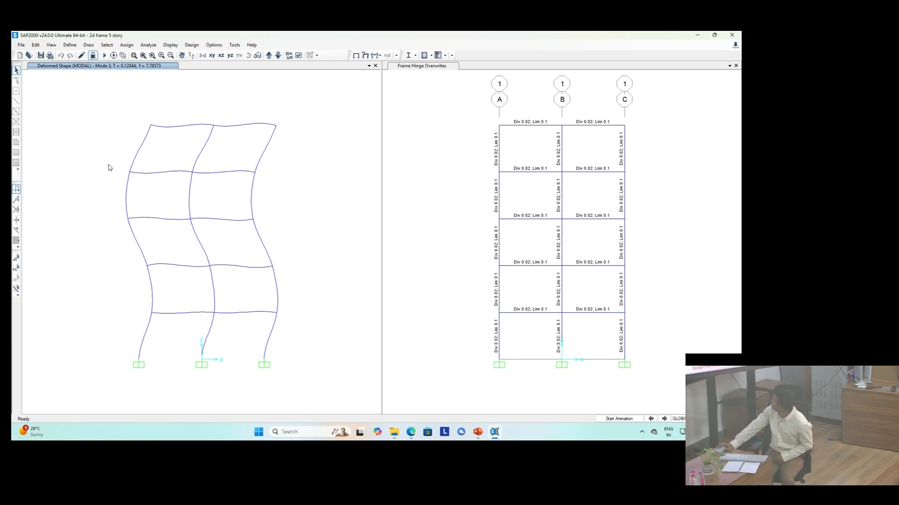
{"action": "left_click", "coordinate": [189, 46]}
{"action": "mouse_move", "coordinate": [223, 66]}
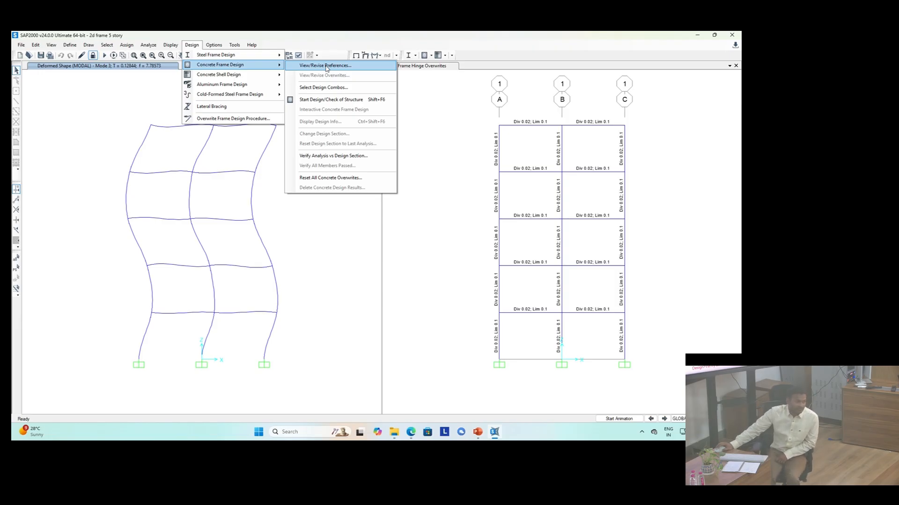
{"action": "left_click", "coordinate": [326, 67]}
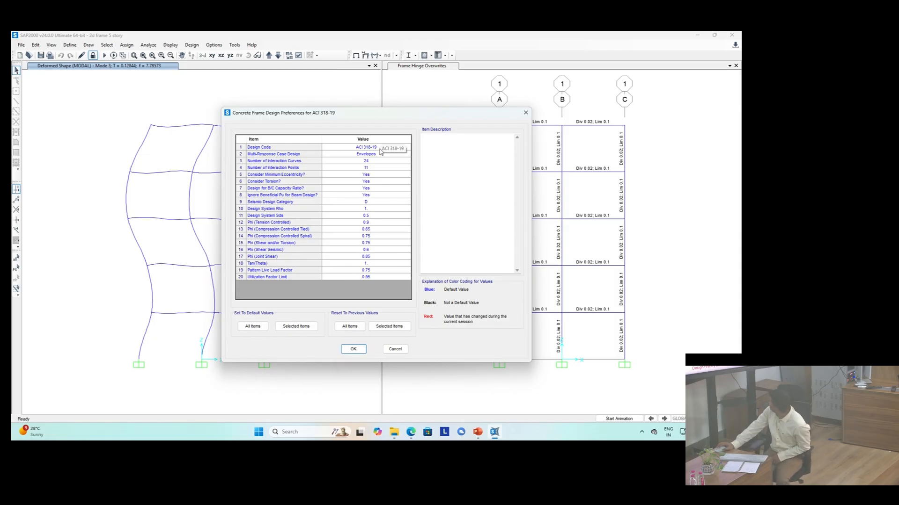
{"action": "left_click", "coordinate": [380, 149]}
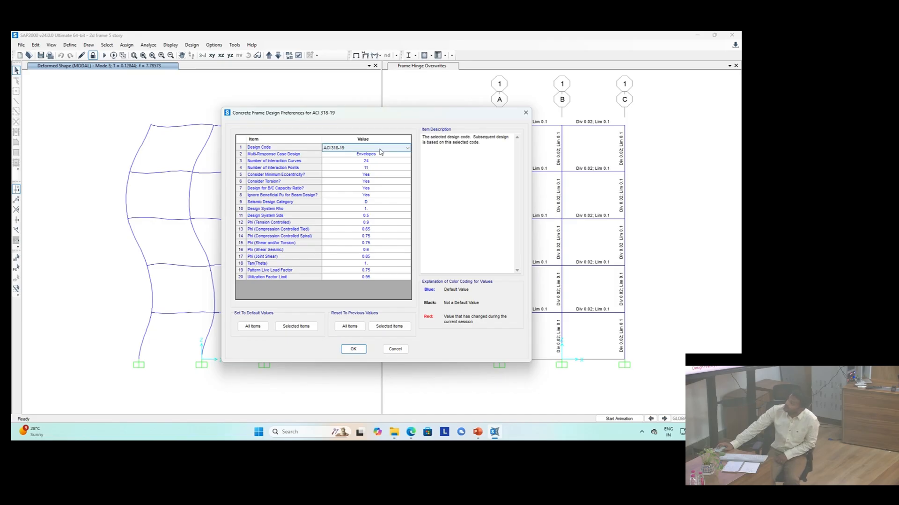
{"action": "left_click", "coordinate": [380, 150]}
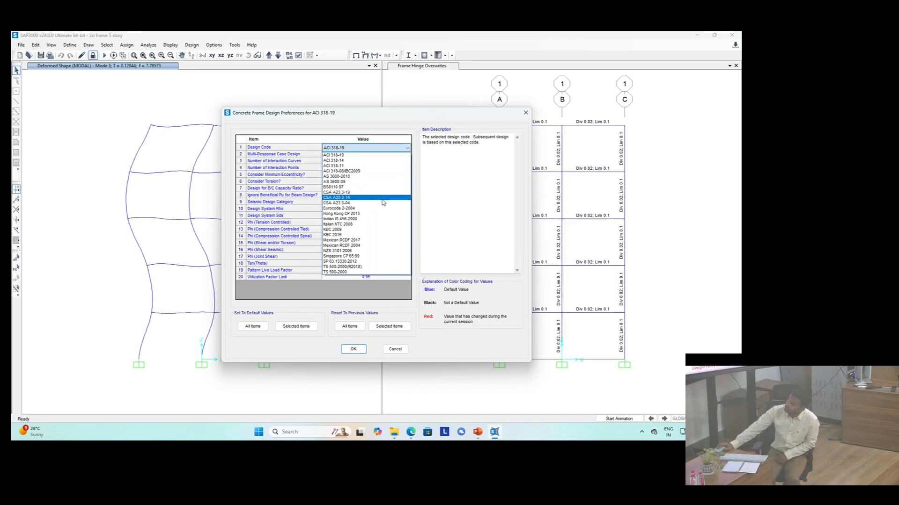
{"action": "left_click", "coordinate": [401, 353]}
{"action": "left_click", "coordinate": [401, 353]}
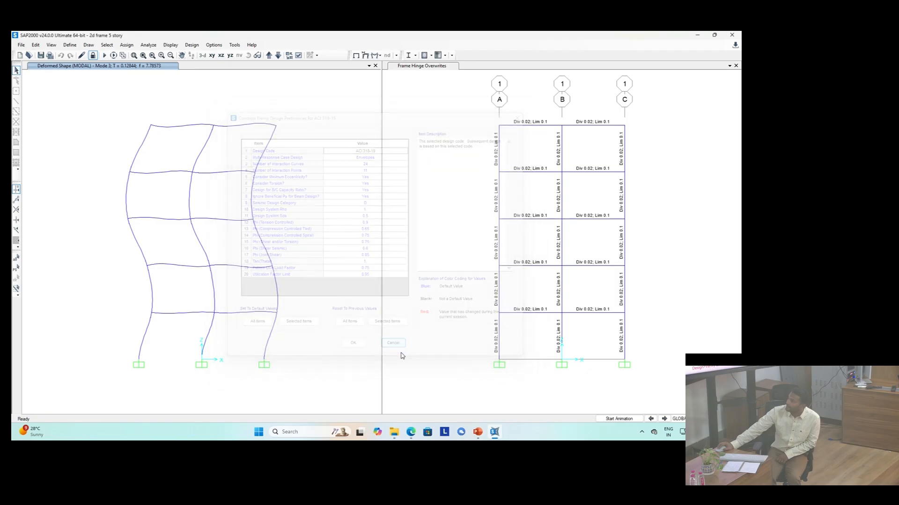
Step: Set the concrete frame design code to Indian IS 456-2000 in the design preferences
{"action": "left_click", "coordinate": [192, 45]}
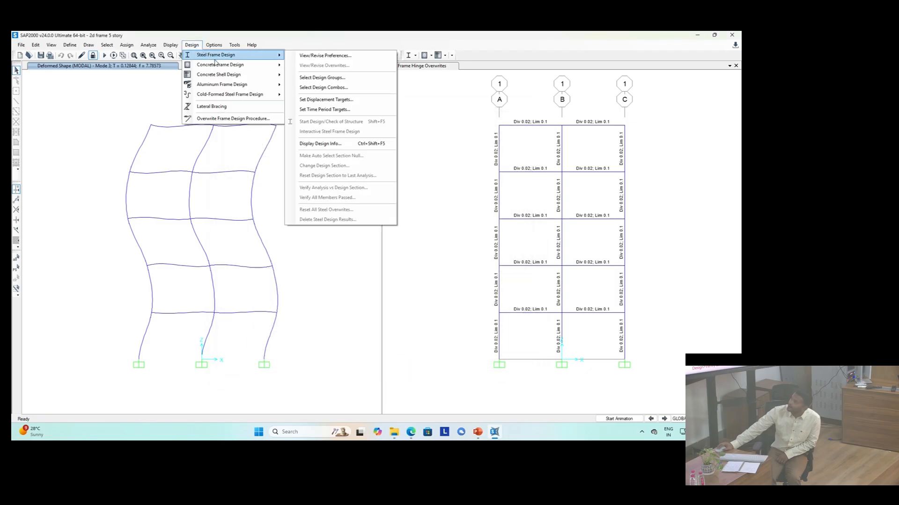
{"action": "mouse_move", "coordinate": [274, 66]}
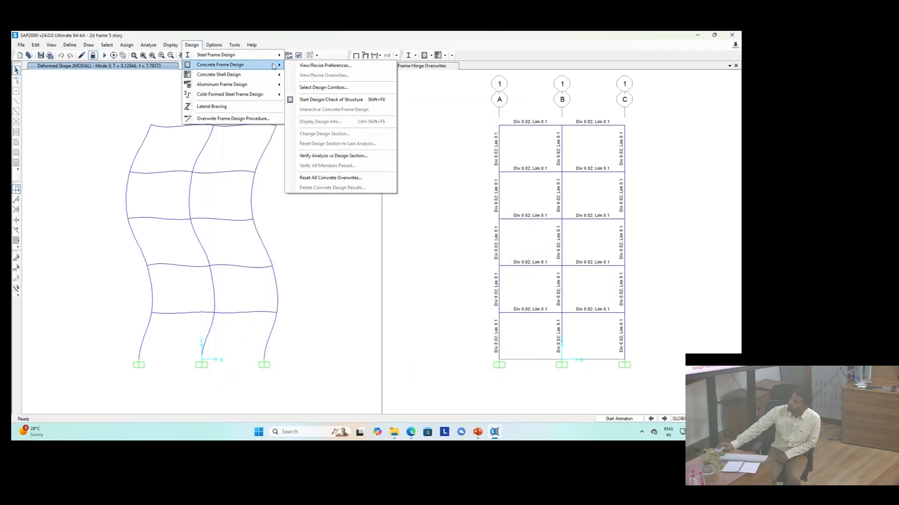
{"action": "left_click", "coordinate": [312, 67]}
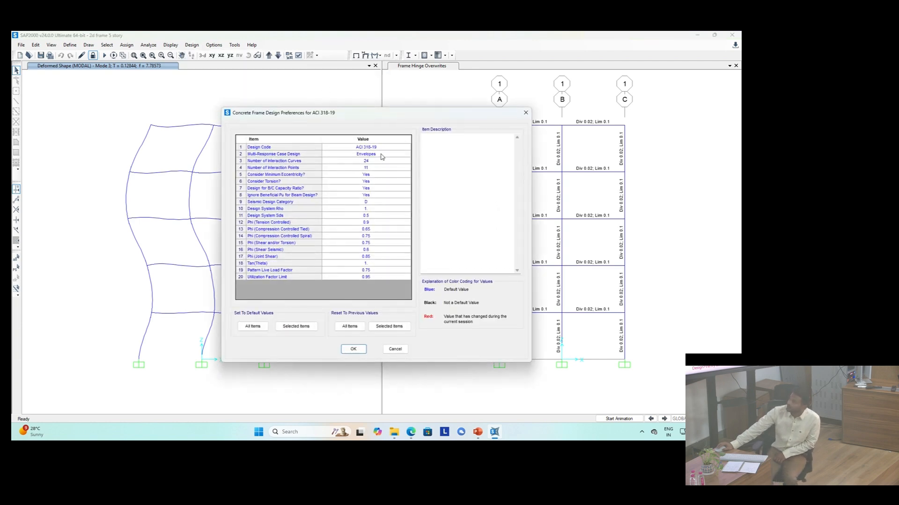
{"action": "left_click", "coordinate": [376, 147]}
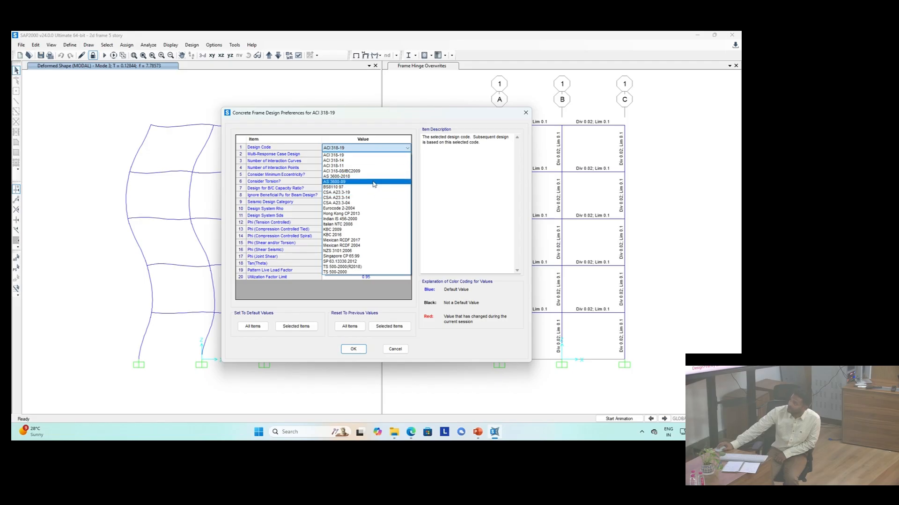
{"action": "left_click", "coordinate": [365, 219]}
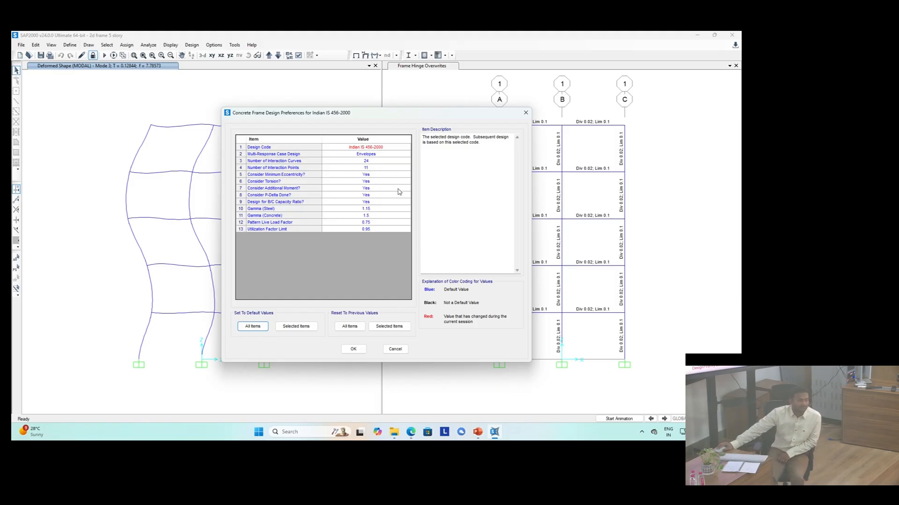
{"action": "left_click", "coordinate": [353, 349]}
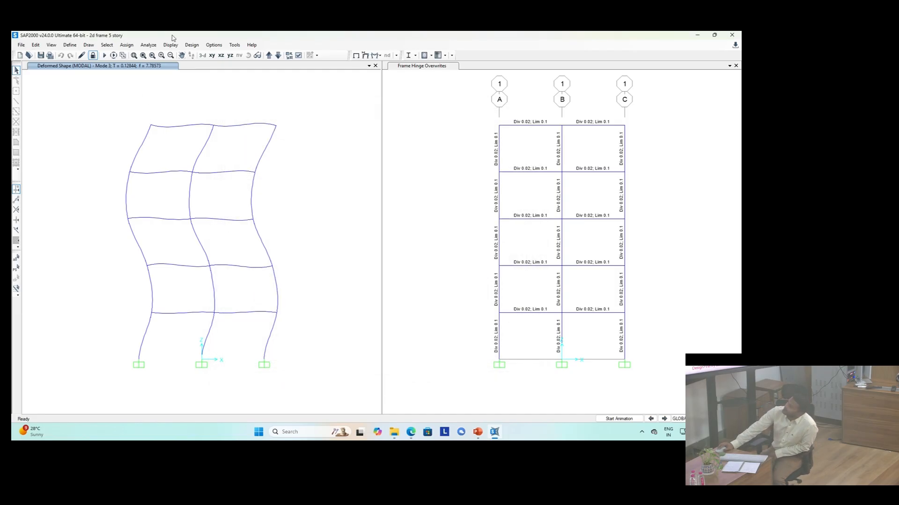
Step: Run the concrete frame design check of the structure and verify that all members passed
{"action": "left_click", "coordinate": [190, 46]}
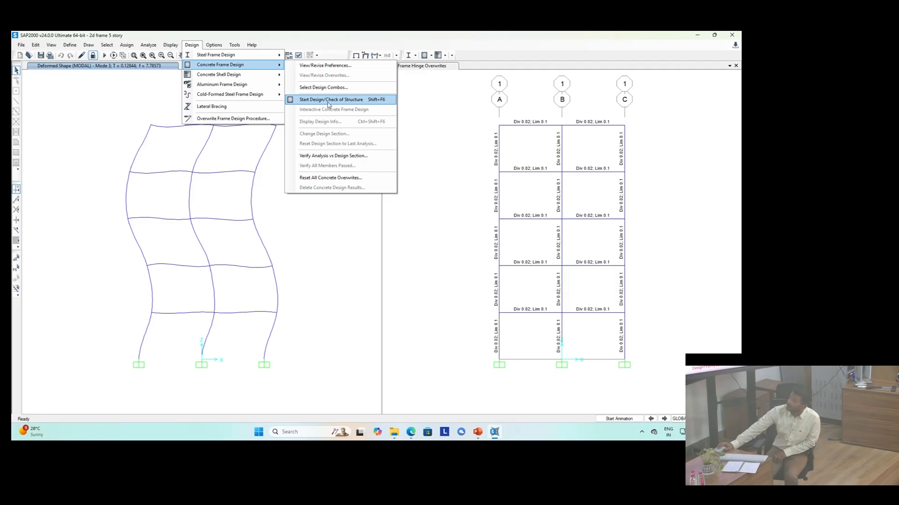
{"action": "left_click", "coordinate": [331, 99]}
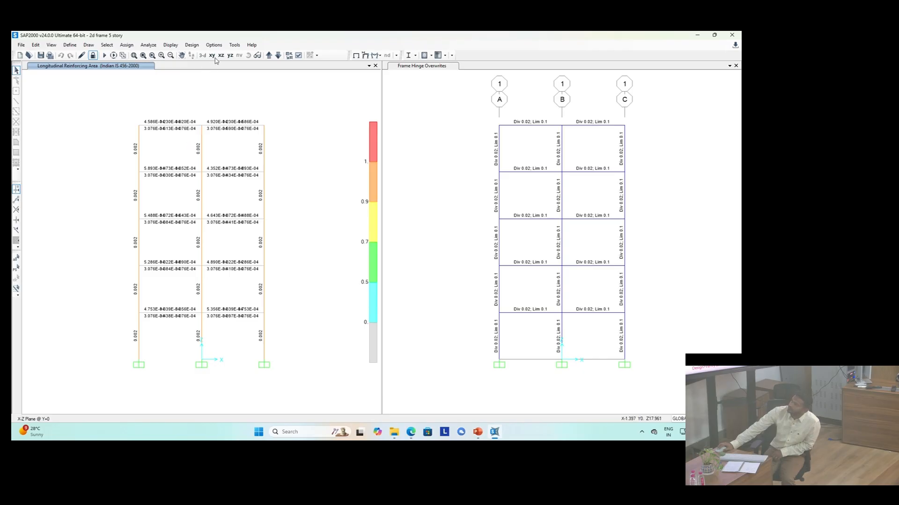
{"action": "left_click", "coordinate": [189, 45]}
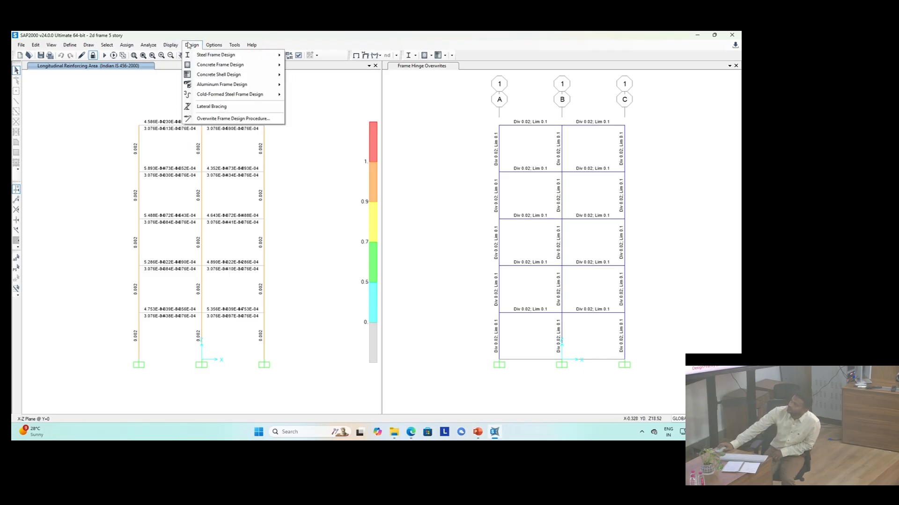
{"action": "mouse_move", "coordinate": [208, 67]}
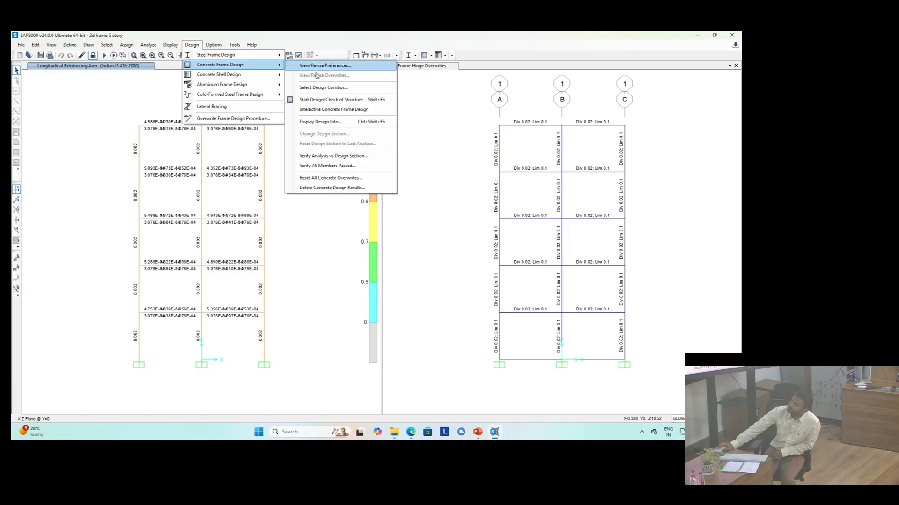
{"action": "left_click", "coordinate": [326, 166]}
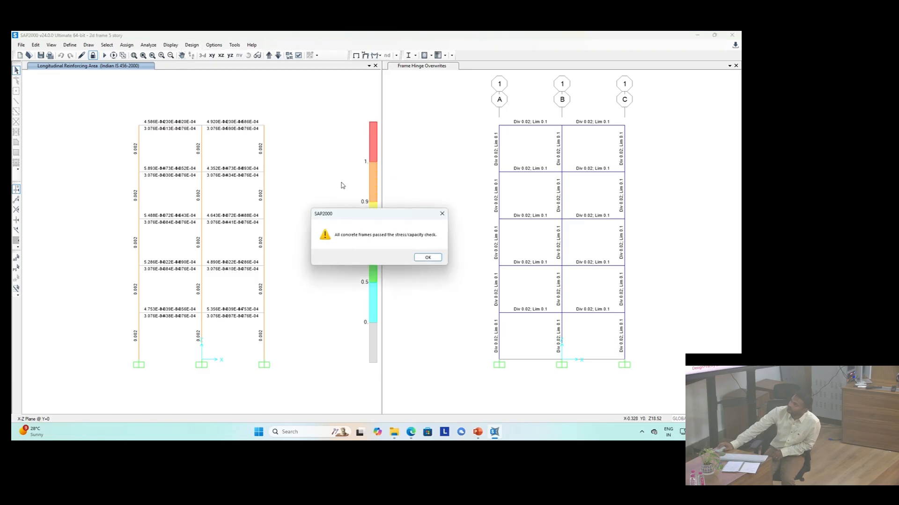
{"action": "left_click", "coordinate": [428, 258]}
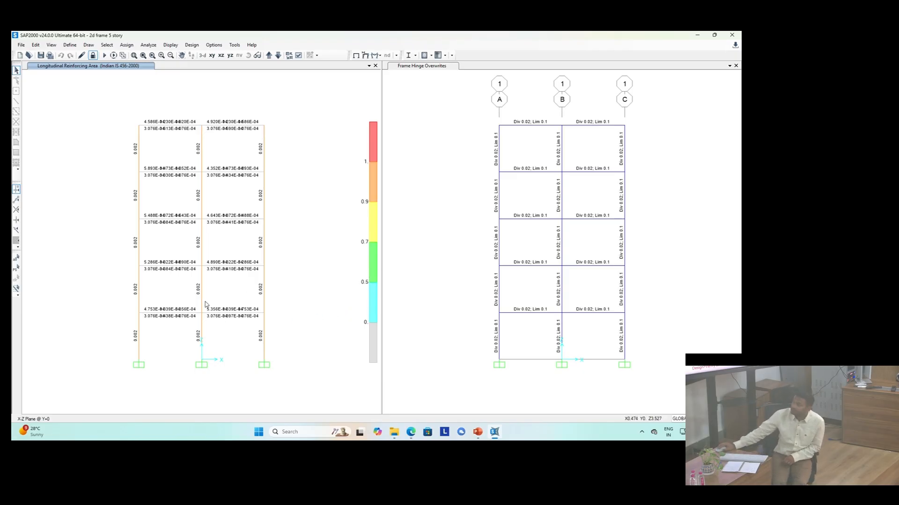
Step: Verify once more that all concrete frame members passed the design check
{"action": "left_click", "coordinate": [171, 44]}
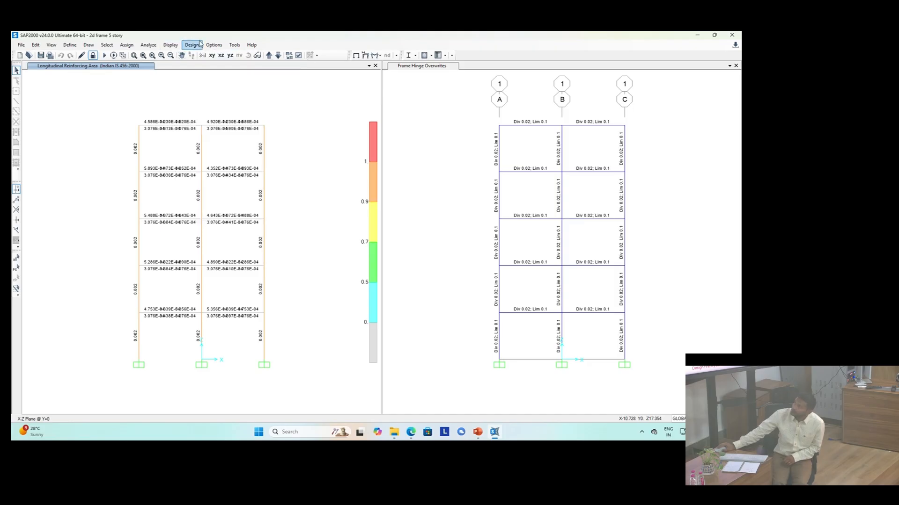
{"action": "left_click", "coordinate": [192, 45]}
{"action": "mouse_move", "coordinate": [211, 68]}
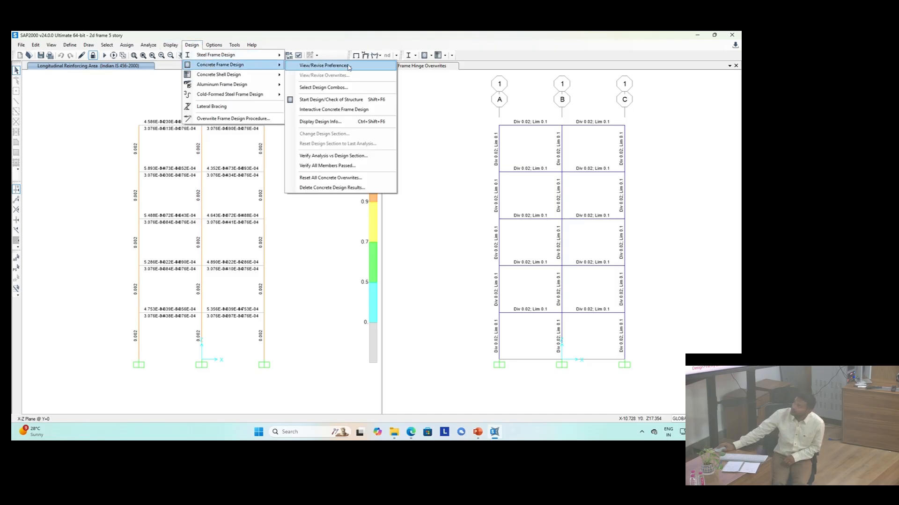
{"action": "left_click", "coordinate": [367, 168]}
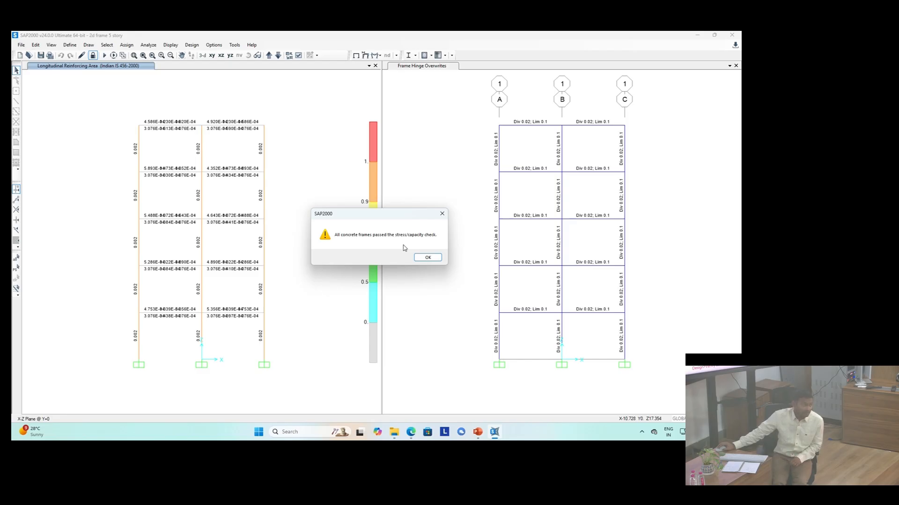
Step: Dismiss the design check message and unlock the model, accepting deletion of the analysis results
{"action": "left_click", "coordinate": [428, 259]}
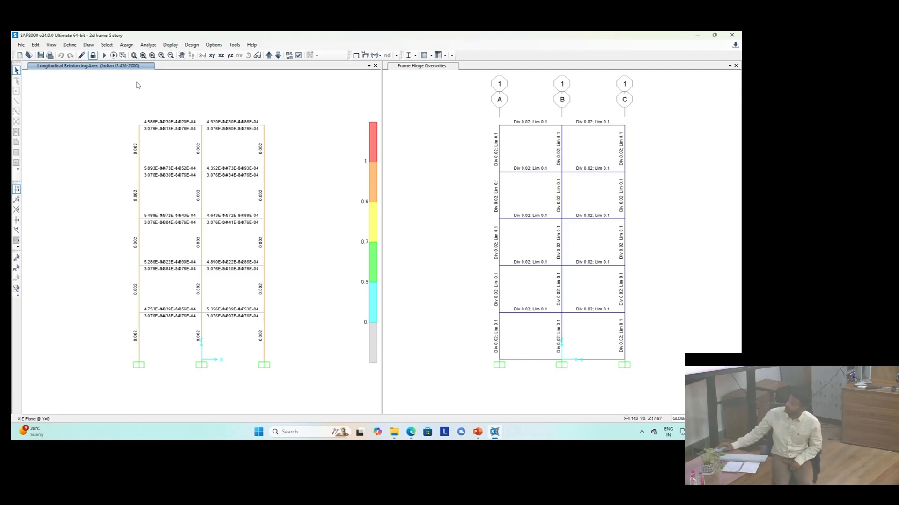
{"action": "left_click", "coordinate": [93, 56]}
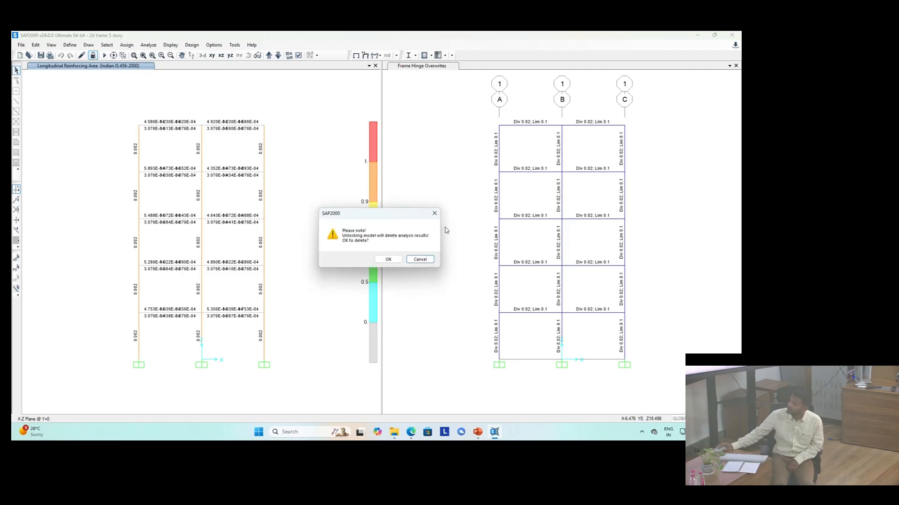
{"action": "left_click", "coordinate": [389, 260]}
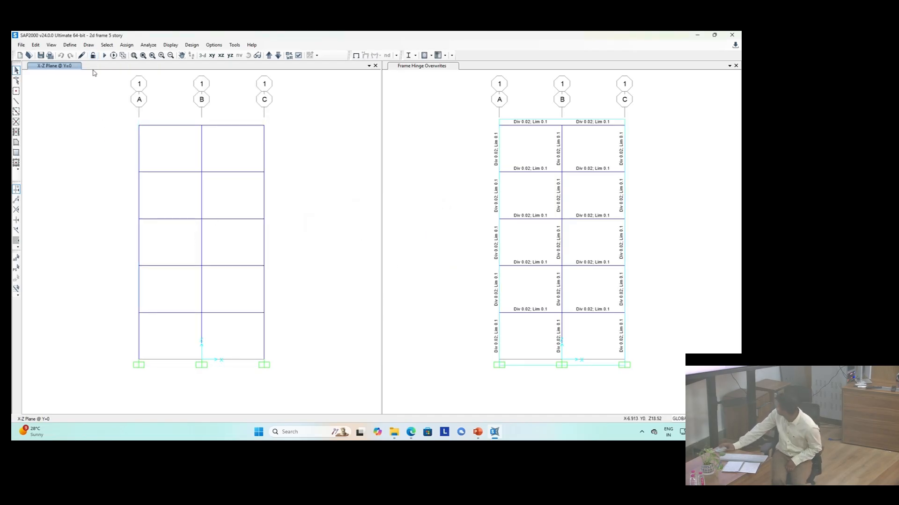
Step: Start adding a new time history function of the From File type and select its default name
{"action": "left_click", "coordinate": [70, 45]}
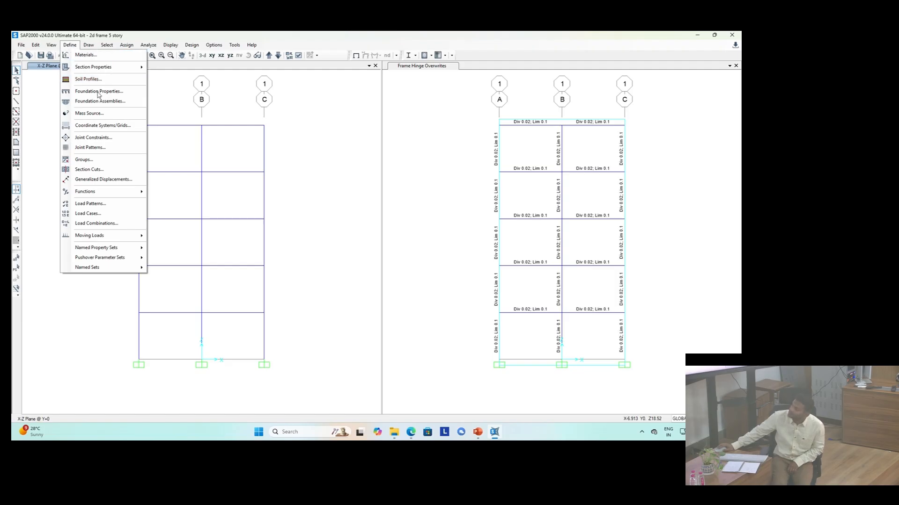
{"action": "mouse_move", "coordinate": [101, 193]}
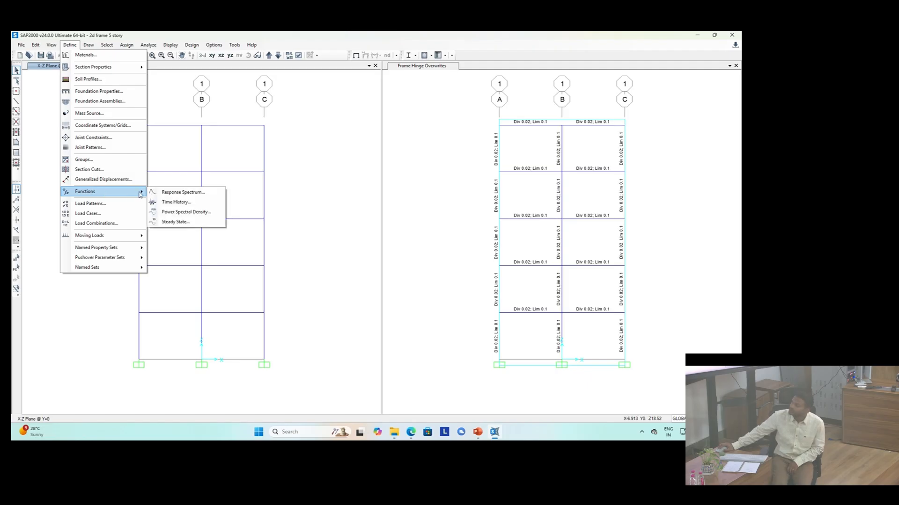
{"action": "left_click", "coordinate": [164, 203]}
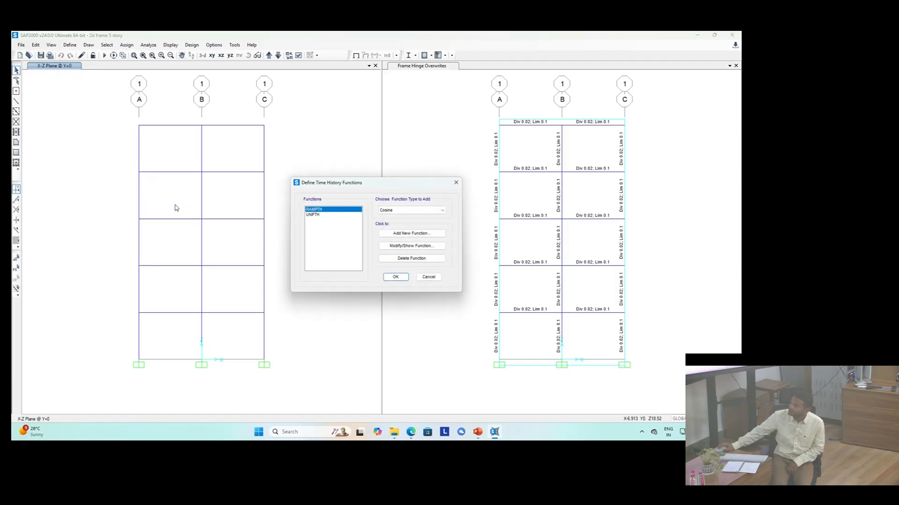
{"action": "left_click", "coordinate": [412, 211]}
{"action": "left_click", "coordinate": [397, 211]}
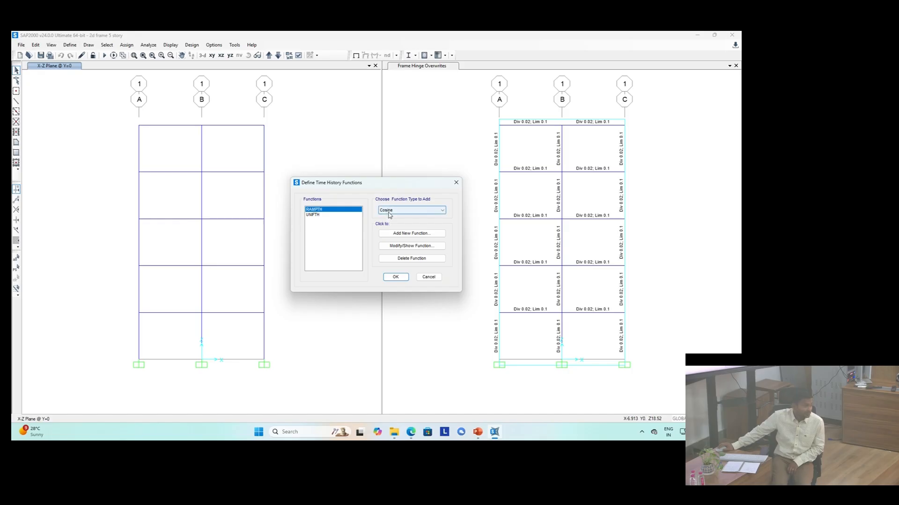
{"action": "left_click", "coordinate": [388, 213]}
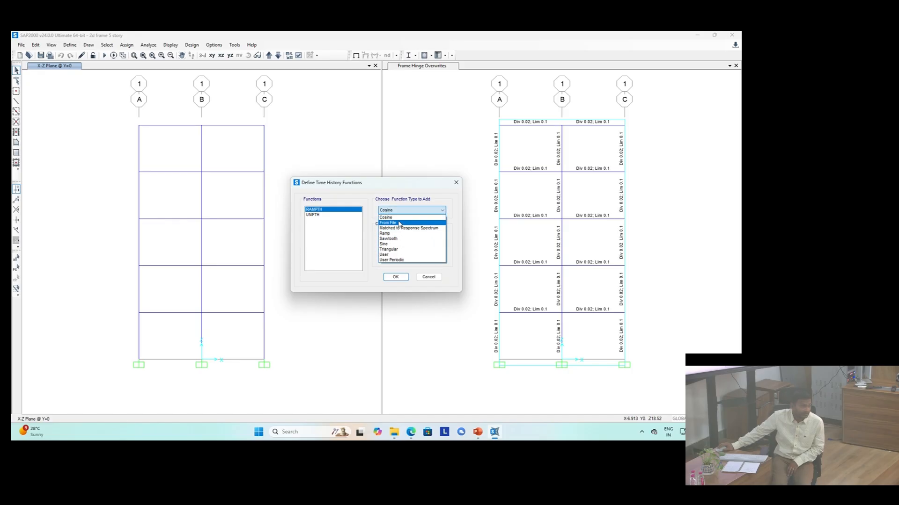
{"action": "left_click", "coordinate": [399, 223]}
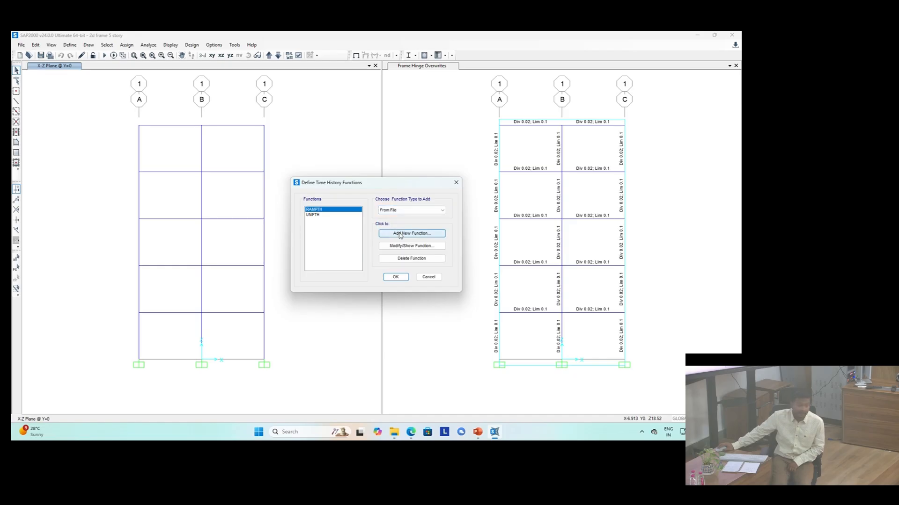
{"action": "left_click", "coordinate": [400, 234]}
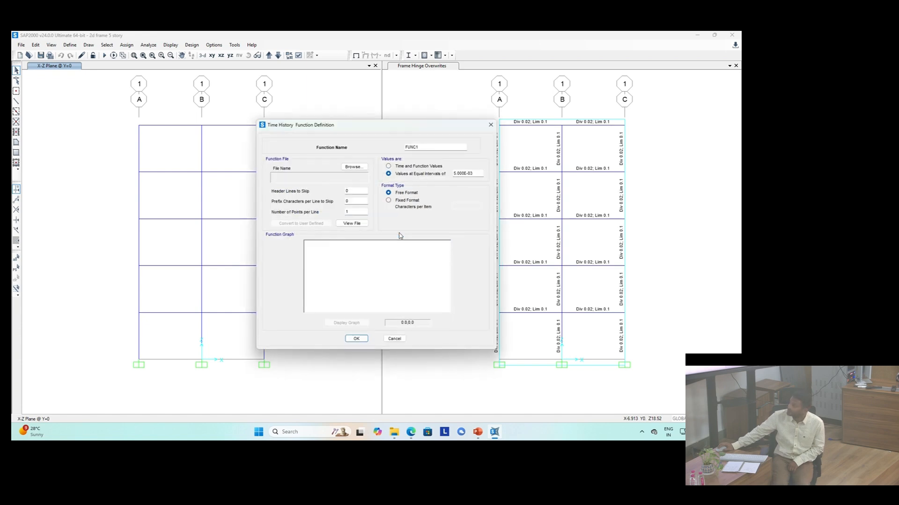
{"action": "double_click", "coordinate": [426, 149]}
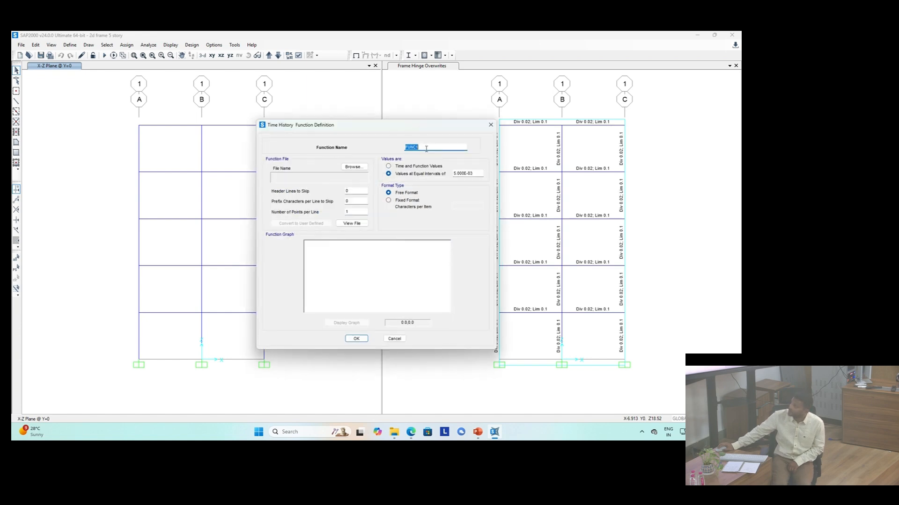
{"action": "left_click", "coordinate": [346, 169]}
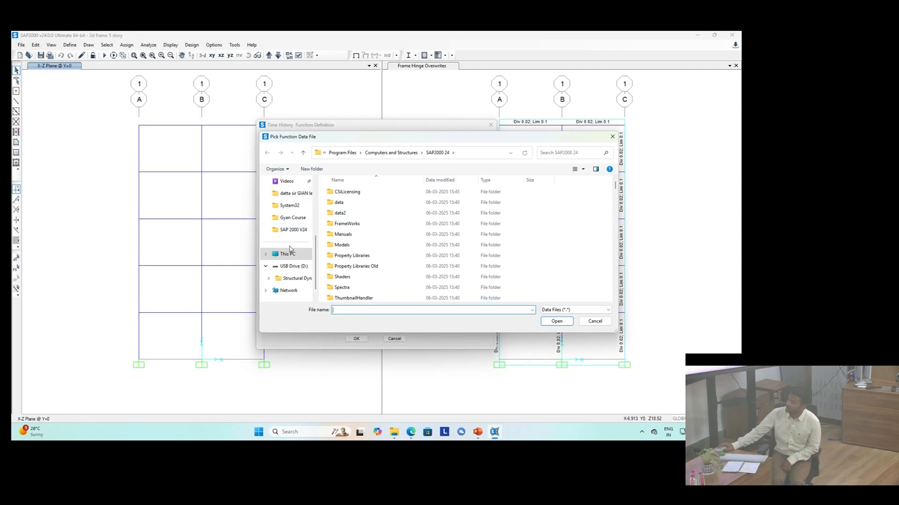
{"action": "scroll", "coordinate": [290, 255], "scroll_direction": "up", "scroll_amount": 3}
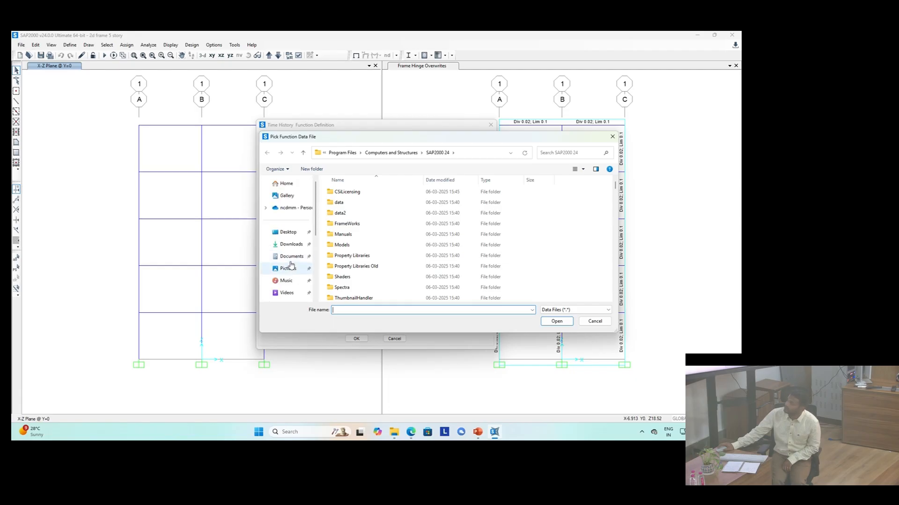
{"action": "scroll", "coordinate": [291, 265], "scroll_direction": "down", "scroll_amount": 4}
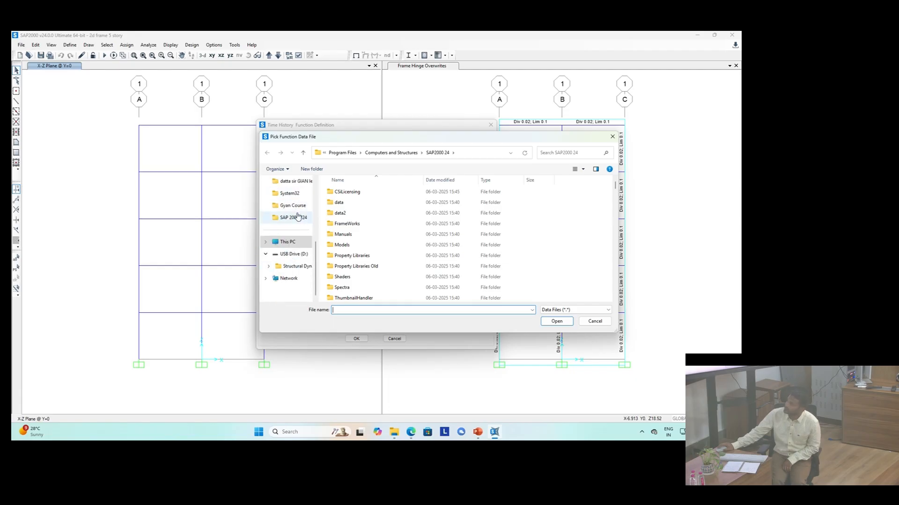
{"action": "scroll", "coordinate": [296, 215], "scroll_direction": "up", "scroll_amount": 5}
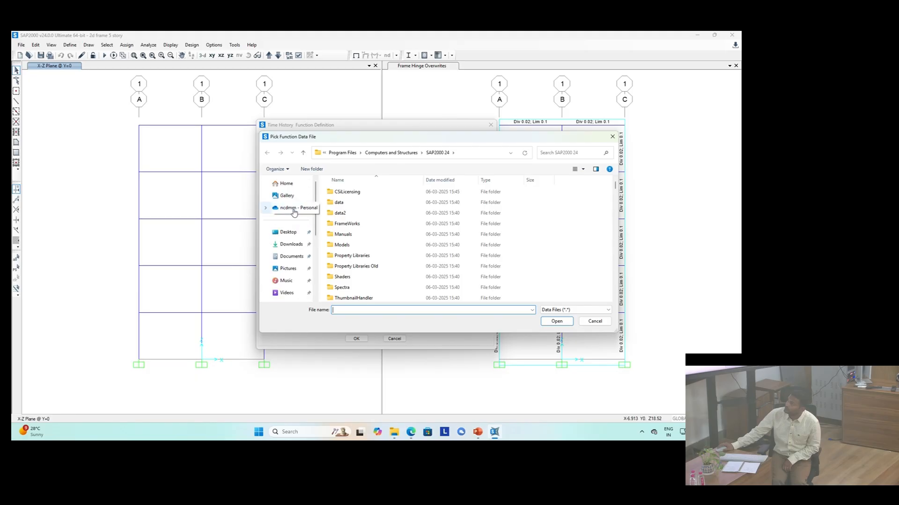
{"action": "left_click", "coordinate": [293, 234]}
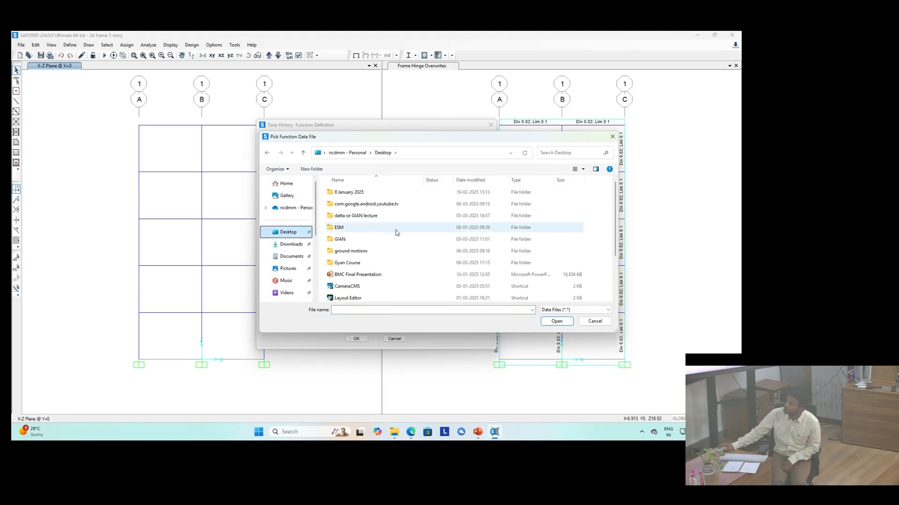
{"action": "double_click", "coordinate": [379, 251]}
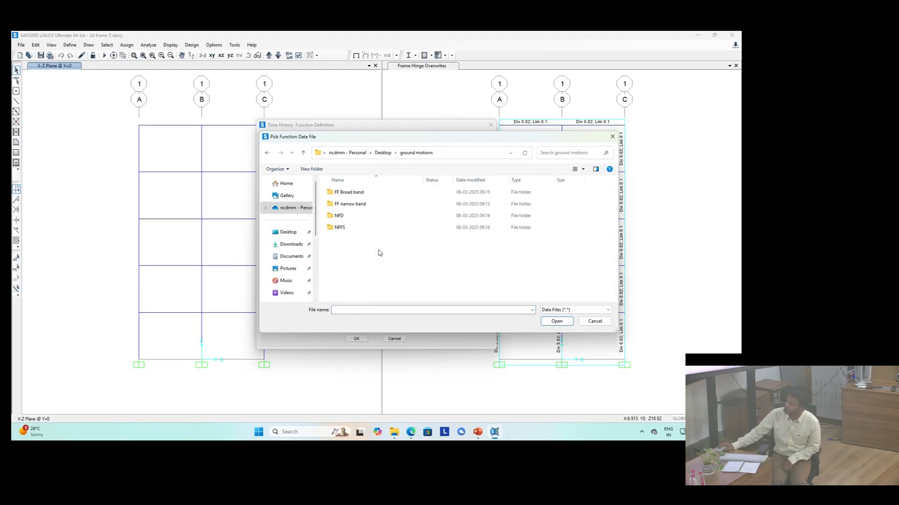
{"action": "double_click", "coordinate": [352, 196]}
{"action": "left_click", "coordinate": [369, 288]}
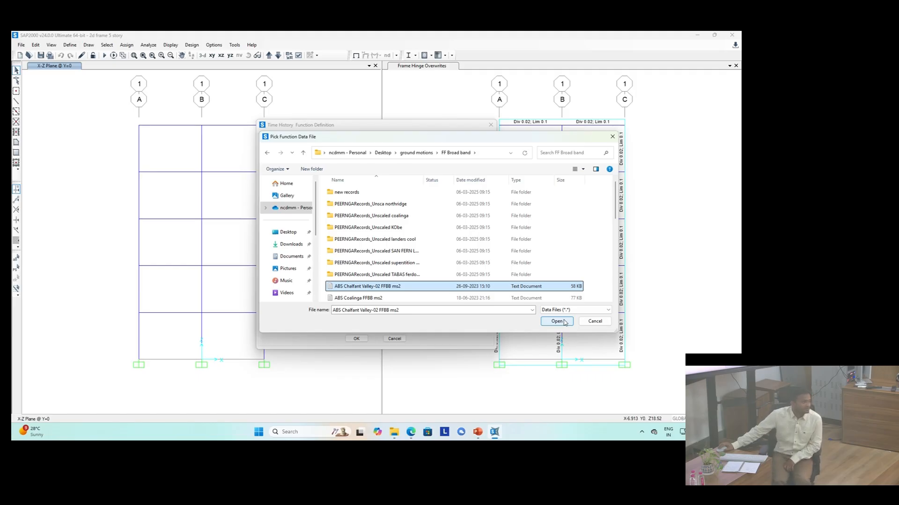
{"action": "left_click", "coordinate": [594, 321]}
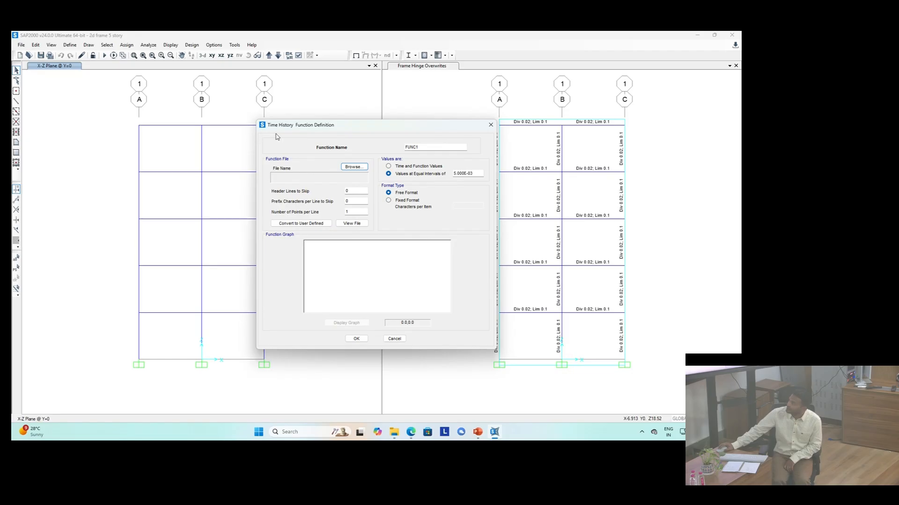
Step: Load ABS Chalfant Valley-02 FFBB ms2 from the ground motions FF Broad band folder as the function file
{"action": "left_click", "coordinate": [361, 170]}
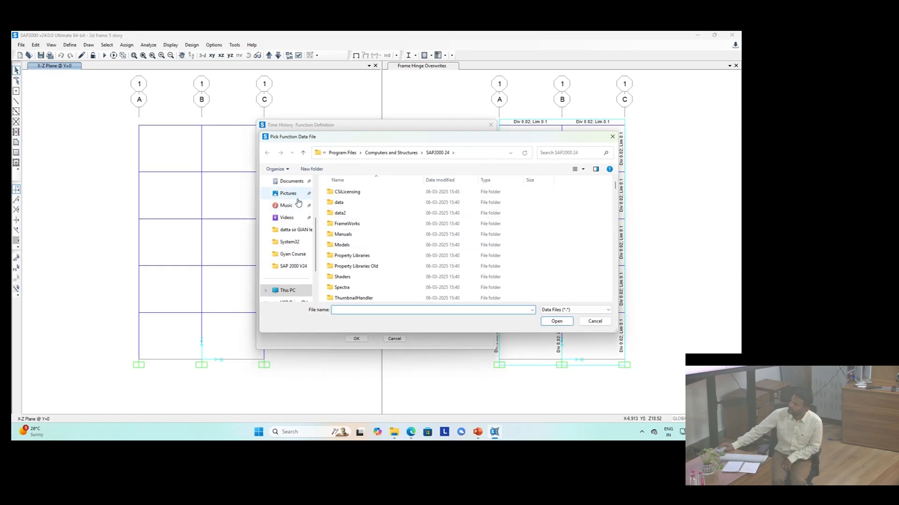
{"action": "scroll", "coordinate": [294, 223], "scroll_direction": "down", "scroll_amount": 1}
{"action": "scroll", "coordinate": [292, 234], "scroll_direction": "down", "scroll_amount": 1}
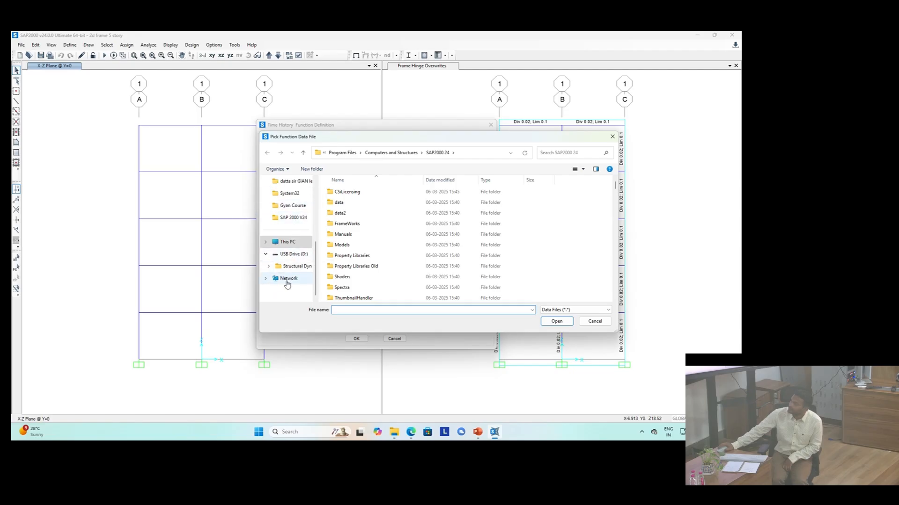
{"action": "scroll", "coordinate": [287, 280], "scroll_direction": "up", "scroll_amount": 4}
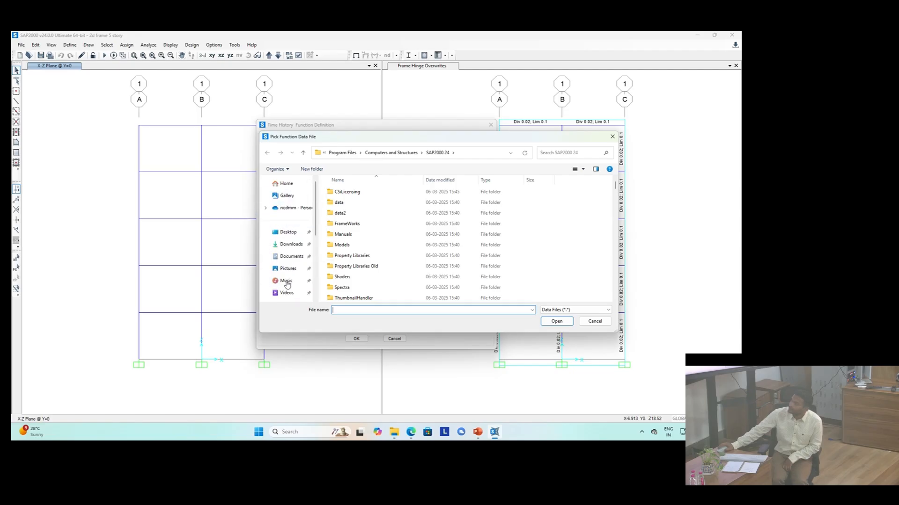
{"action": "left_click", "coordinate": [295, 238]}
{"action": "double_click", "coordinate": [347, 251]}
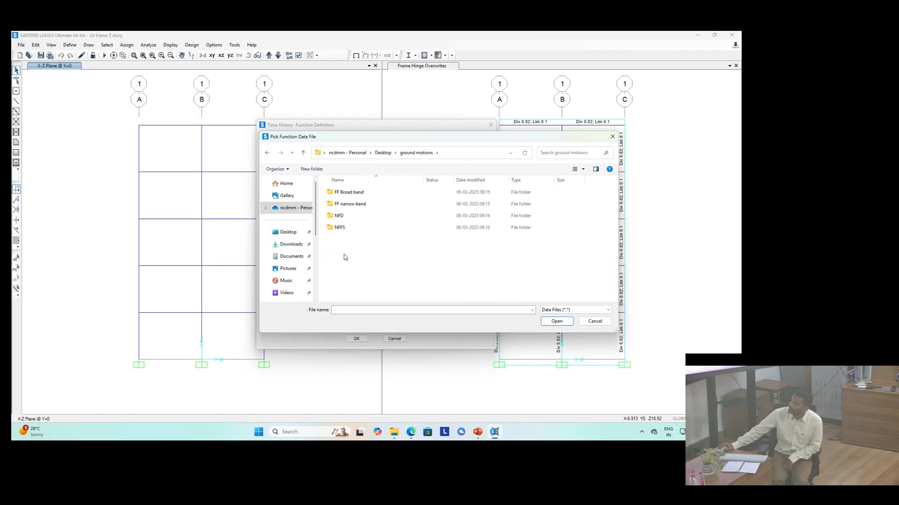
{"action": "double_click", "coordinate": [349, 192]}
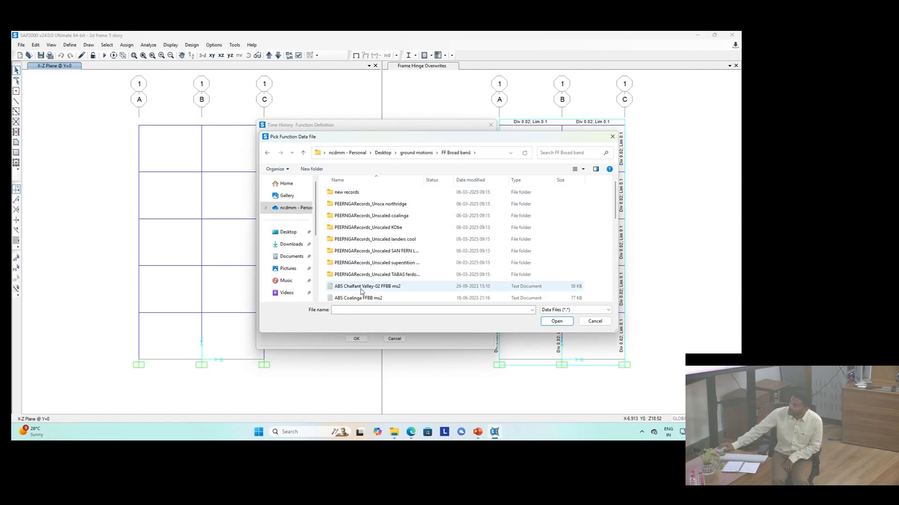
{"action": "left_click", "coordinate": [361, 288]}
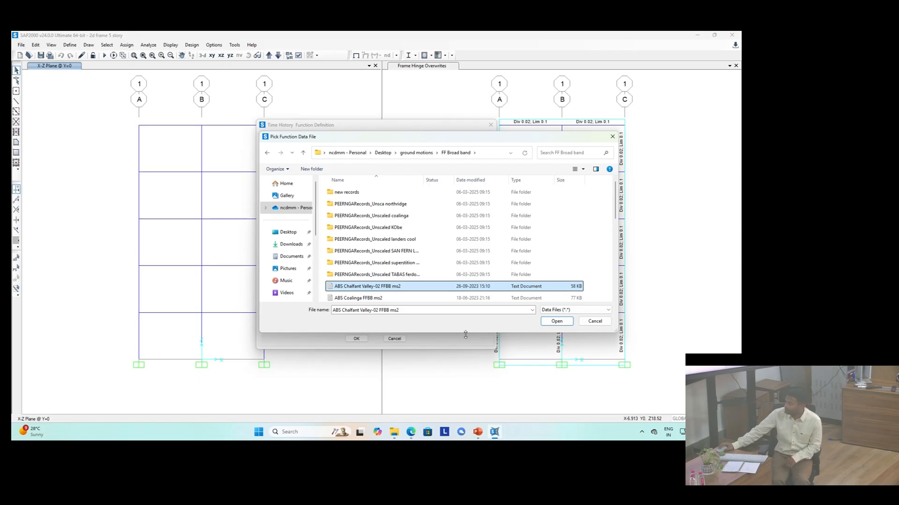
{"action": "left_click", "coordinate": [569, 322]}
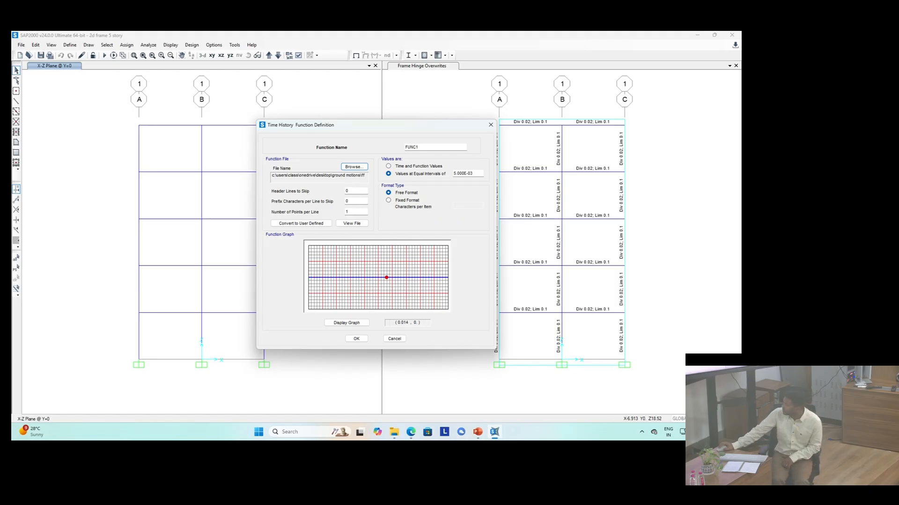
Step: Switch to File Explorer and open the ABS Chalfant Valley-02 FFBB ms2 record in the FF Broad band folder to inspect it
{"action": "left_click", "coordinate": [740, 433]}
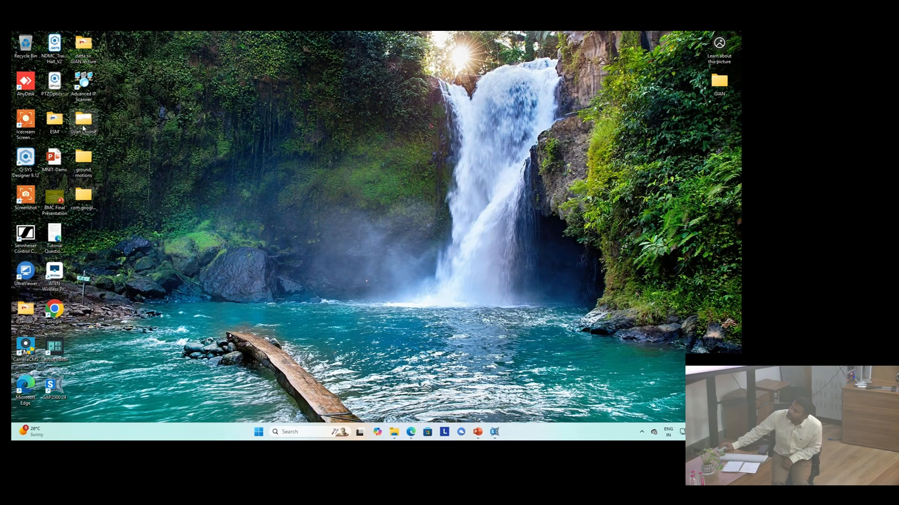
{"action": "left_click", "coordinate": [84, 123]}
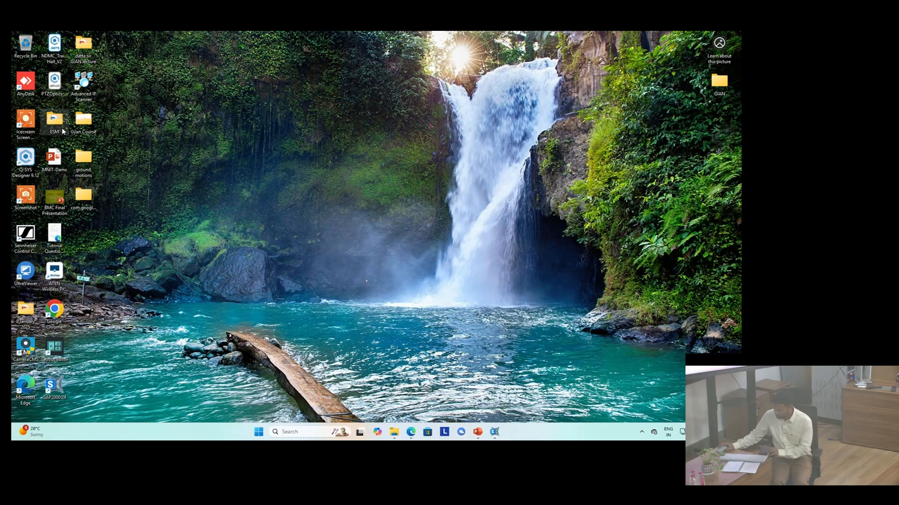
{"action": "key", "text": "g"}
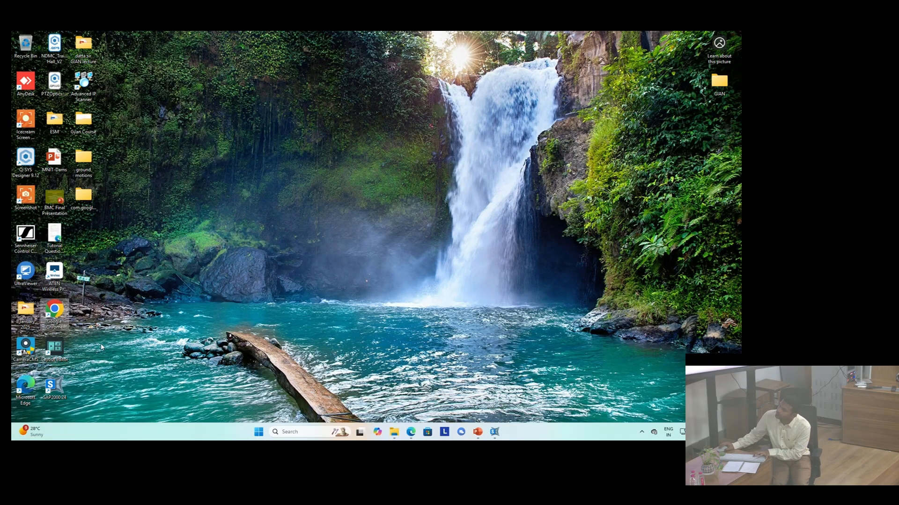
{"action": "key", "text": "g"}
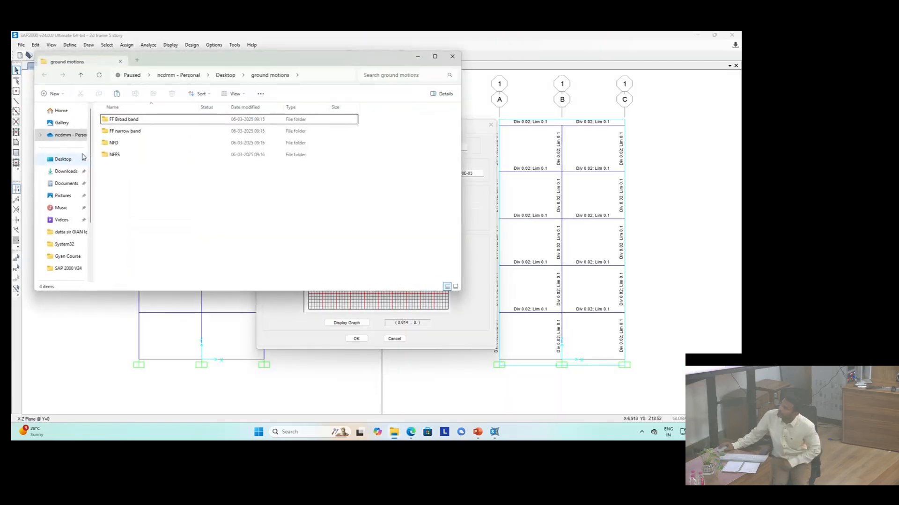
{"action": "double_click", "coordinate": [124, 120]}
{"action": "double_click", "coordinate": [155, 216]}
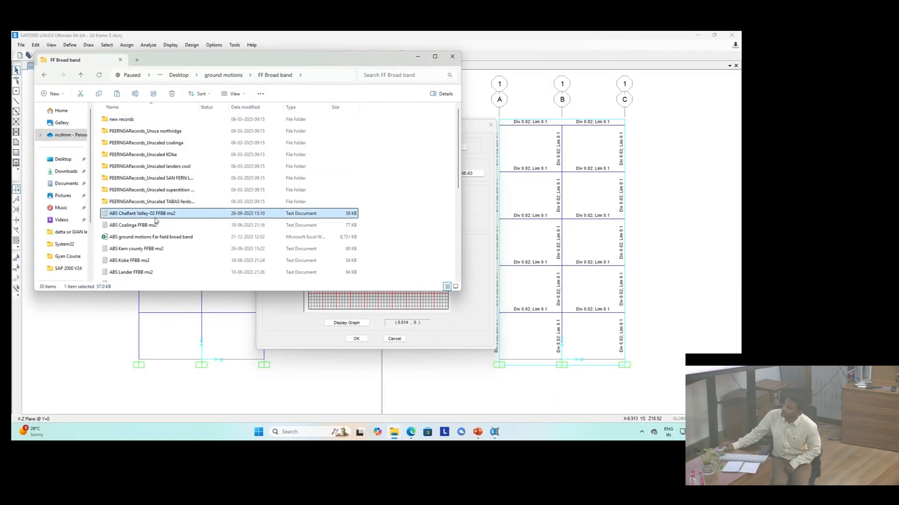
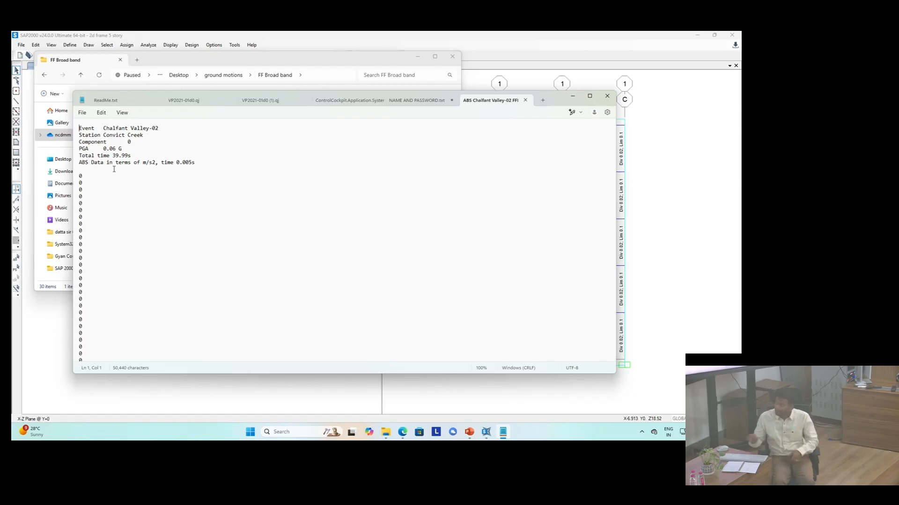
Step: Reopen the ABS Chalfant Valley-02 FFBB ms2 record to check its header lines, then return to SAP2000
{"action": "left_click", "coordinate": [607, 95]}
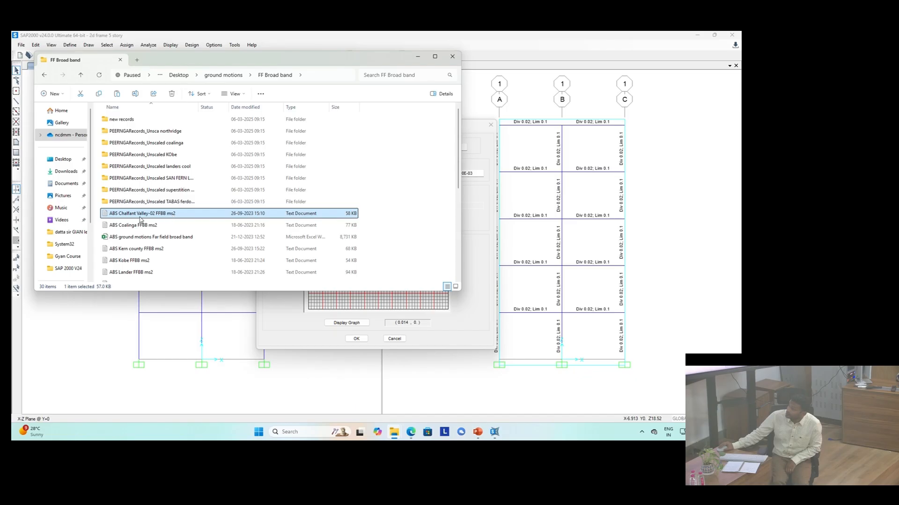
{"action": "double_click", "coordinate": [146, 213]}
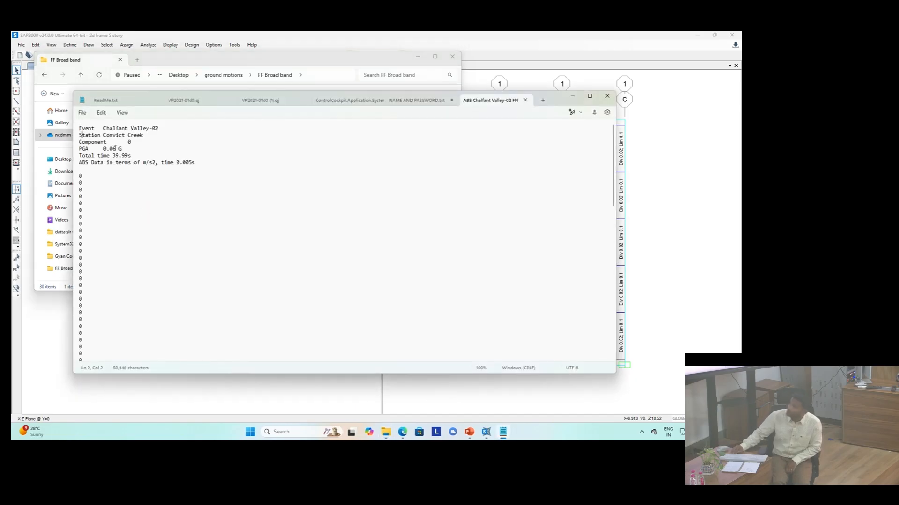
{"action": "key", "text": "Down"}
{"action": "key", "text": "Down"}
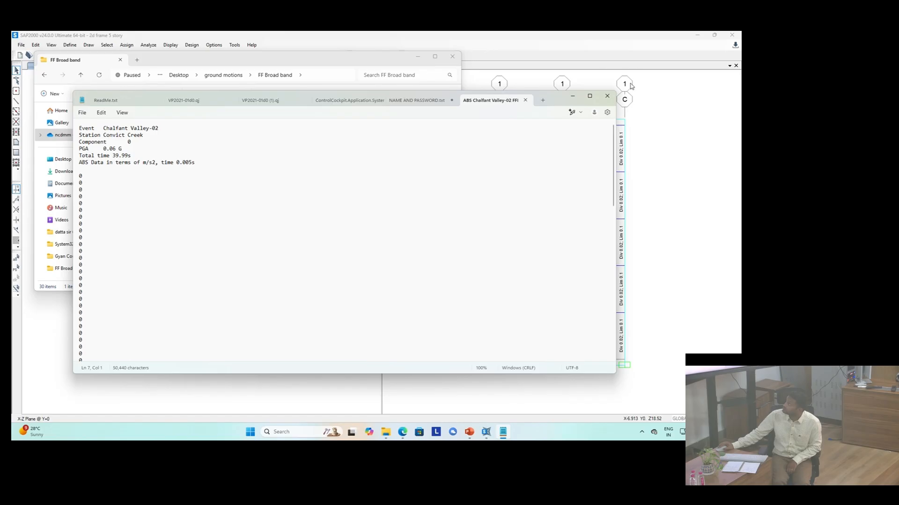
{"action": "left_click", "coordinate": [607, 96]}
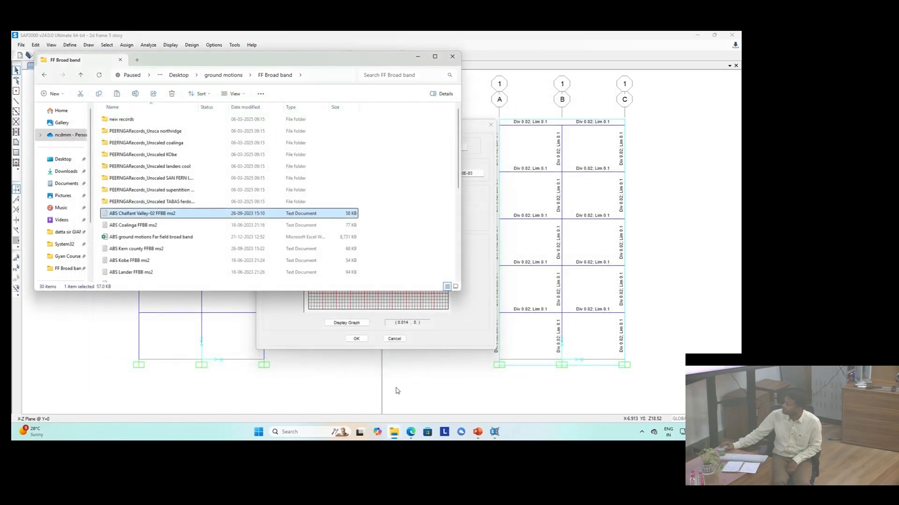
{"action": "left_click", "coordinate": [494, 432]}
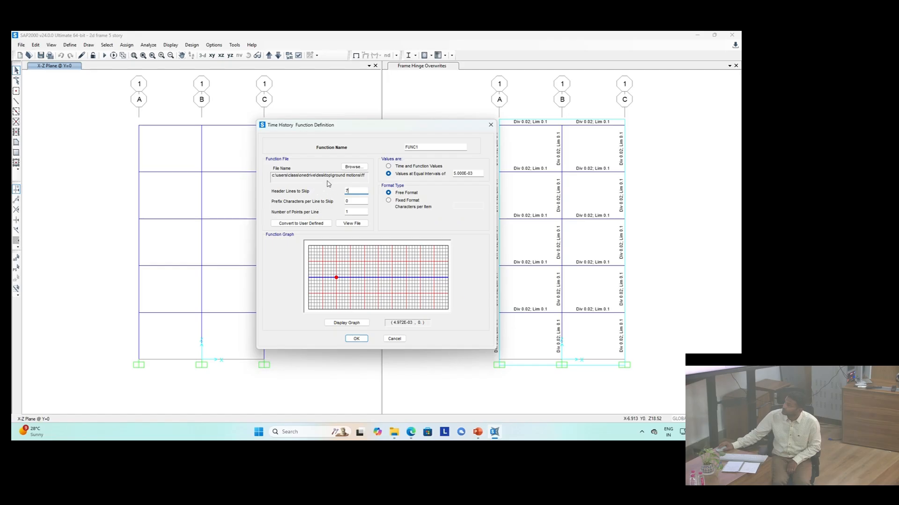
Step: Display the record's graph with 7 header lines skipped, name the function chalfant, and save the function definitions
{"action": "left_click", "coordinate": [358, 323]}
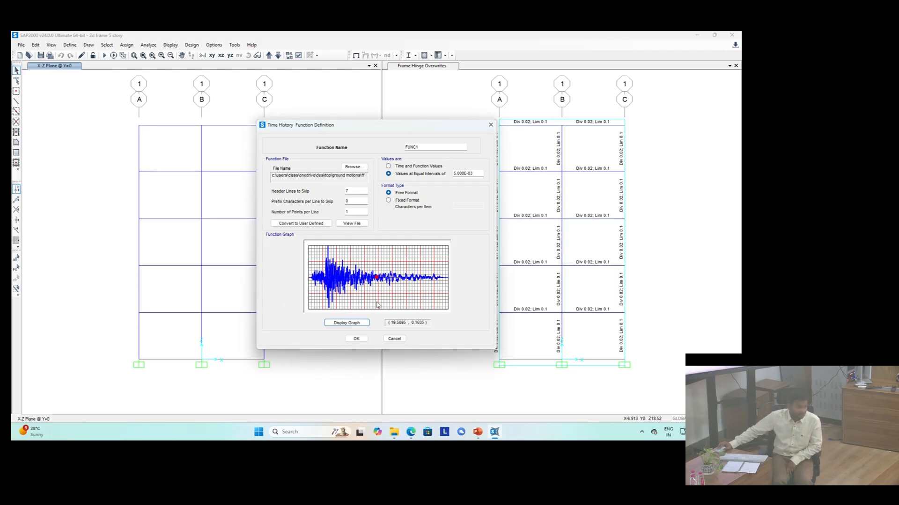
{"action": "mouse_move", "coordinate": [447, 279]}
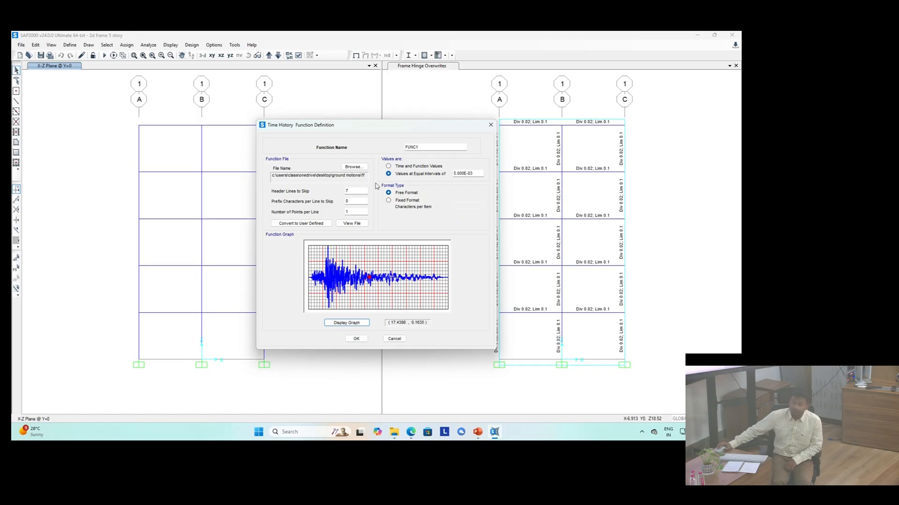
{"action": "double_click", "coordinate": [430, 149]}
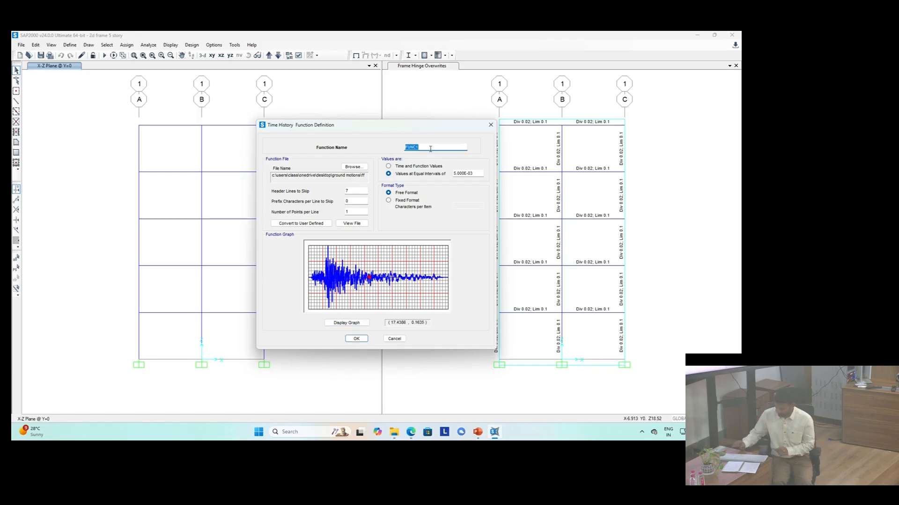
{"action": "type", "text": "cha"}
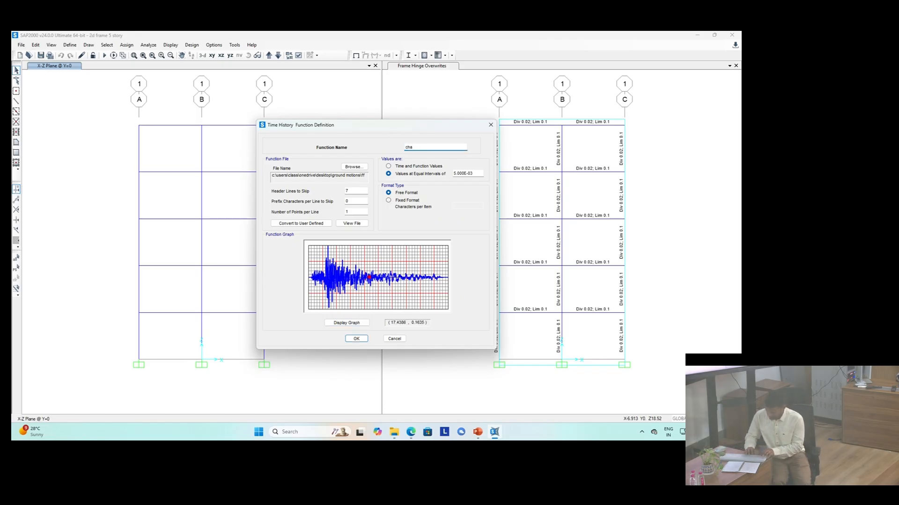
{"action": "type", "text": "lfant"}
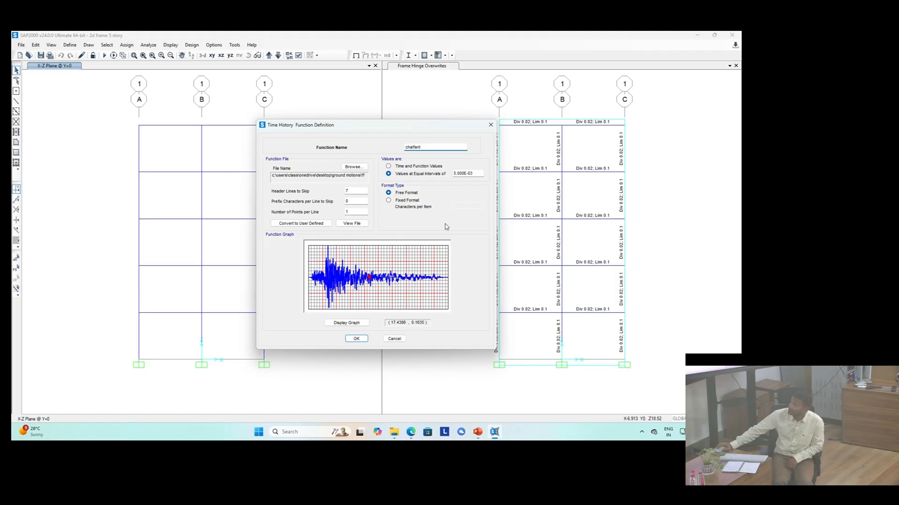
{"action": "left_click", "coordinate": [356, 339]}
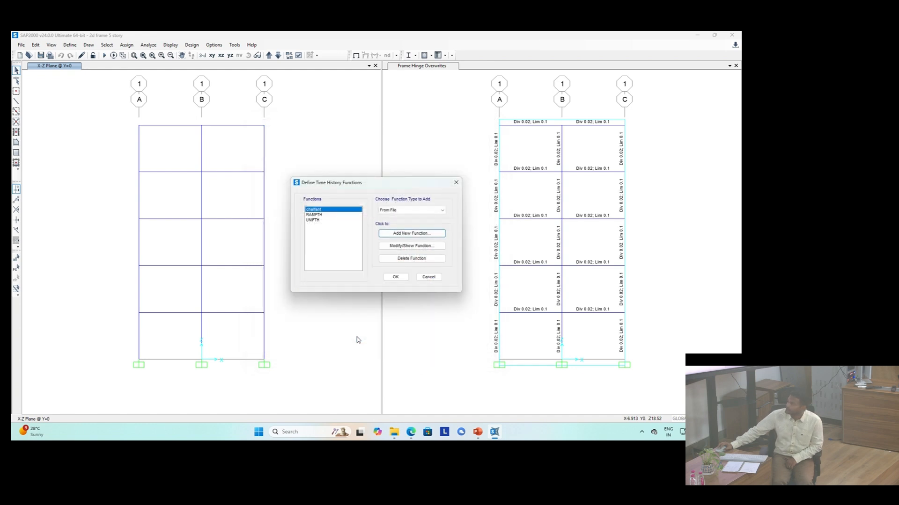
{"action": "left_click", "coordinate": [395, 278]}
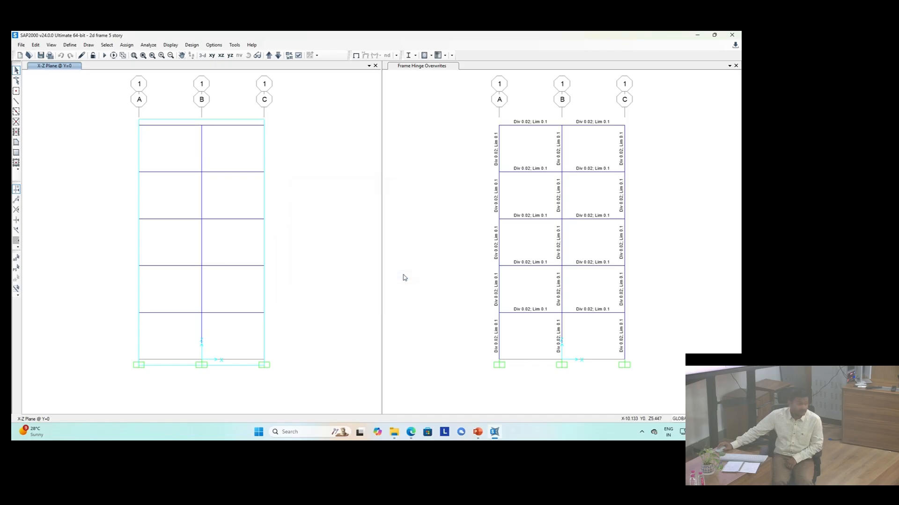
Step: Add a new load case named time history and set its type to Time History
{"action": "left_click", "coordinate": [70, 45]}
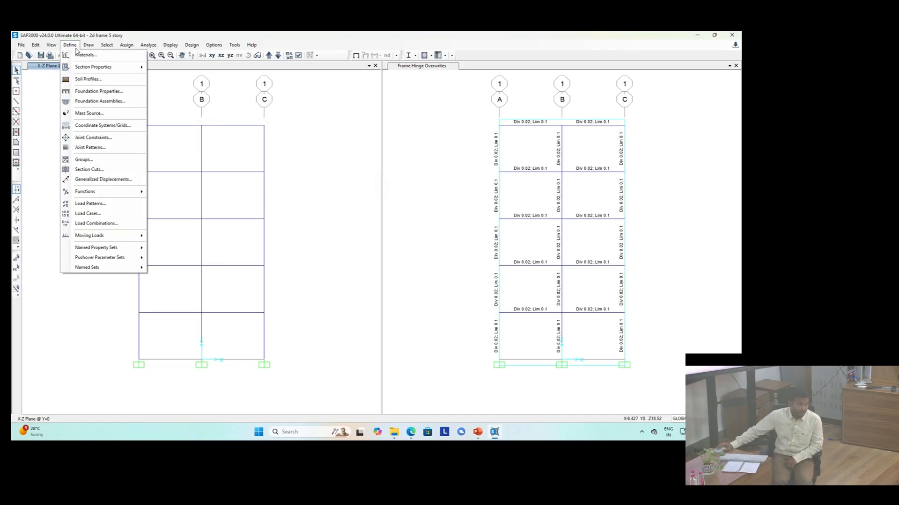
{"action": "left_click", "coordinate": [89, 213]}
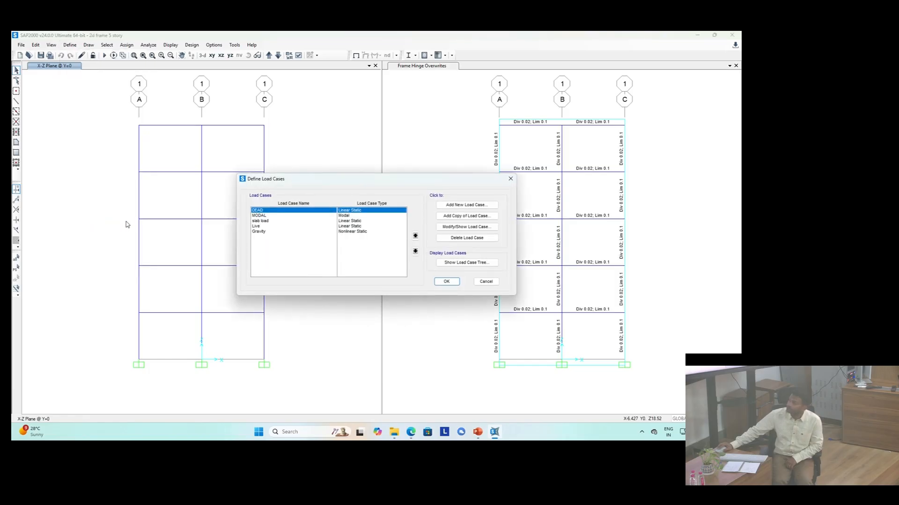
{"action": "left_click", "coordinate": [456, 204]}
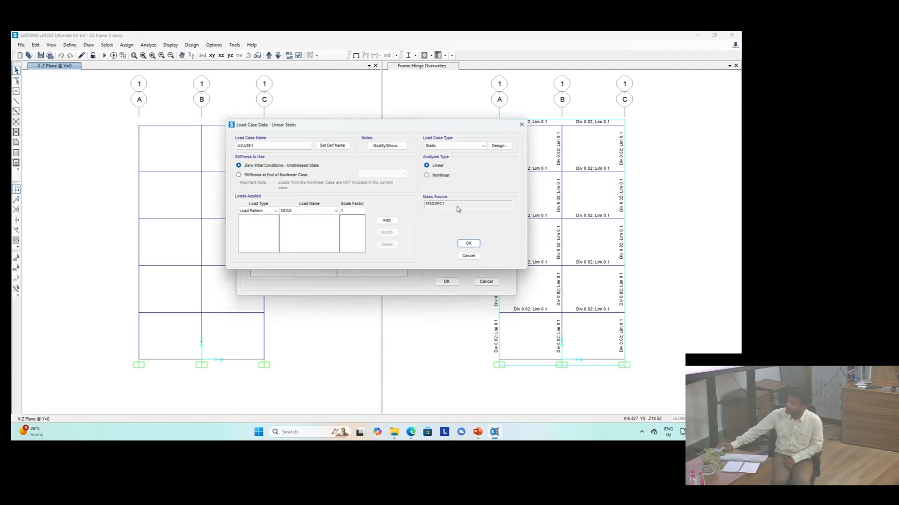
{"action": "double_click", "coordinate": [262, 146]}
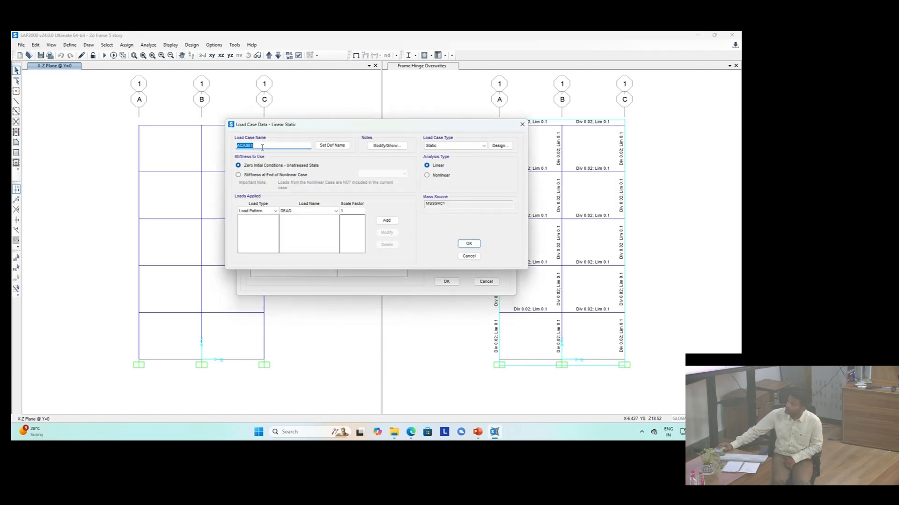
{"action": "type", "text": "lime his"}
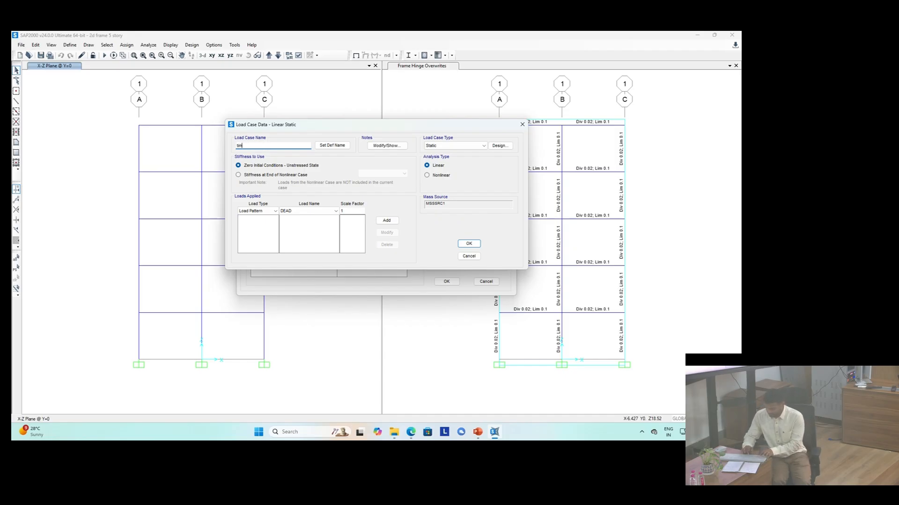
{"action": "type", "text": "tory"}
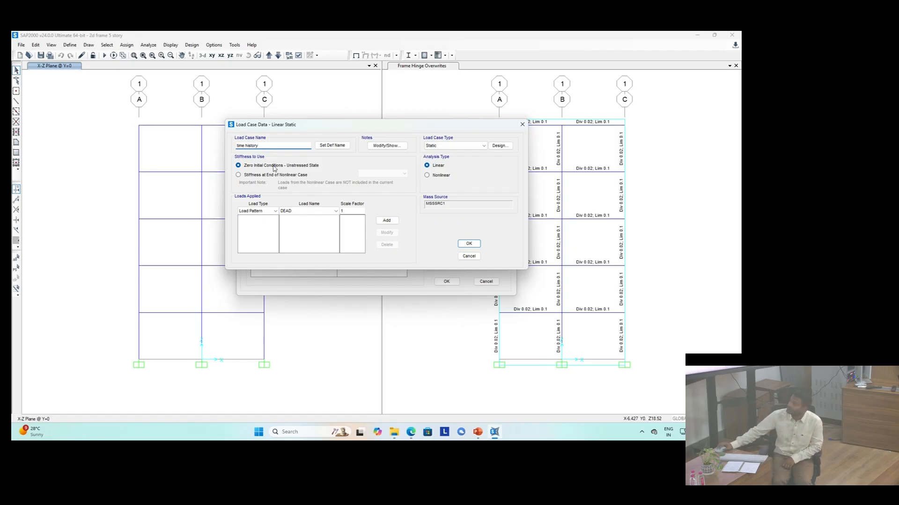
{"action": "left_click", "coordinate": [474, 148]}
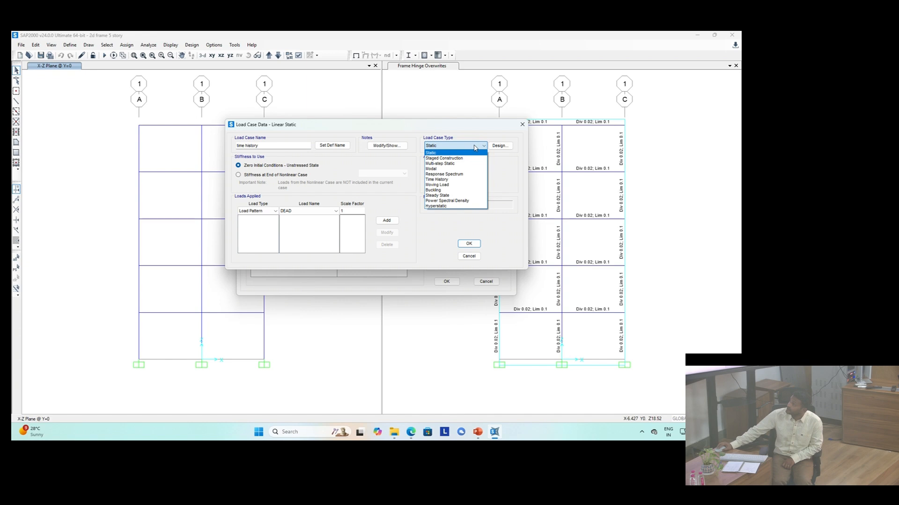
{"action": "left_click", "coordinate": [456, 180]}
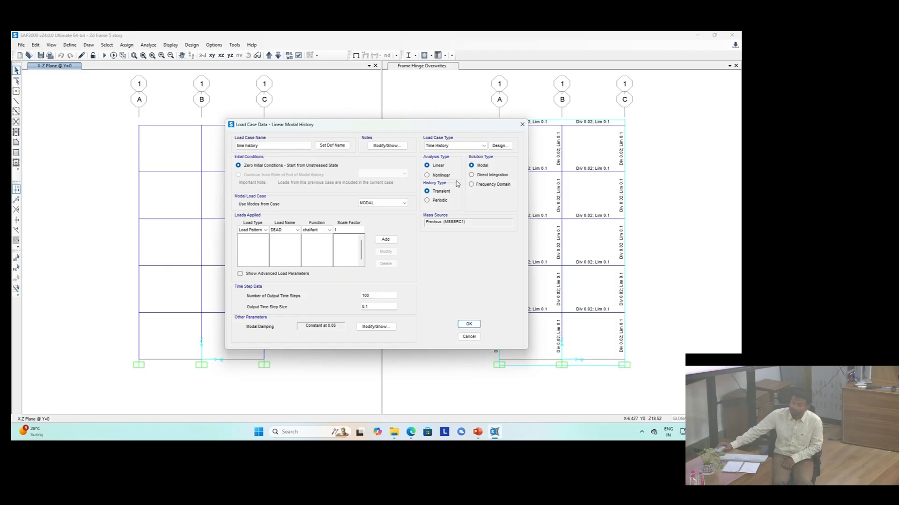
Step: Make the case nonlinear direct integration, continuing from the end state of the Gravity case
{"action": "left_click", "coordinate": [480, 177]}
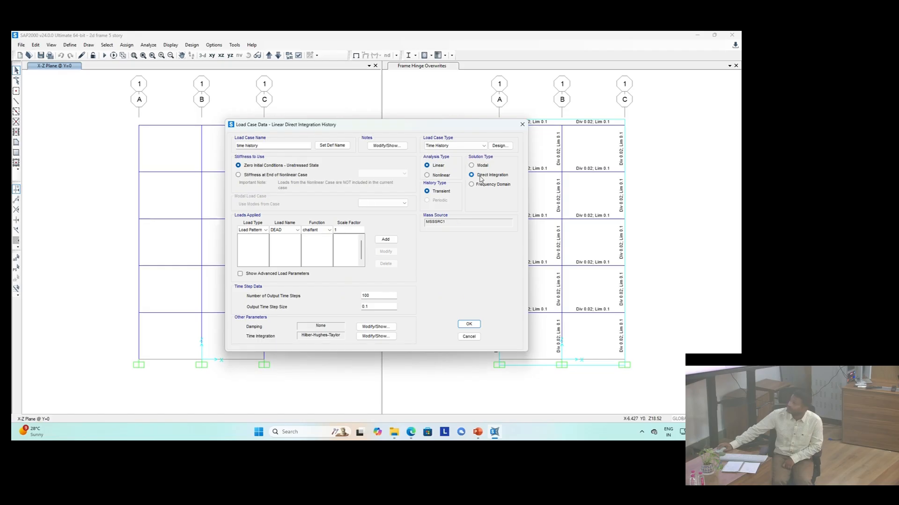
{"action": "left_click", "coordinate": [442, 176]}
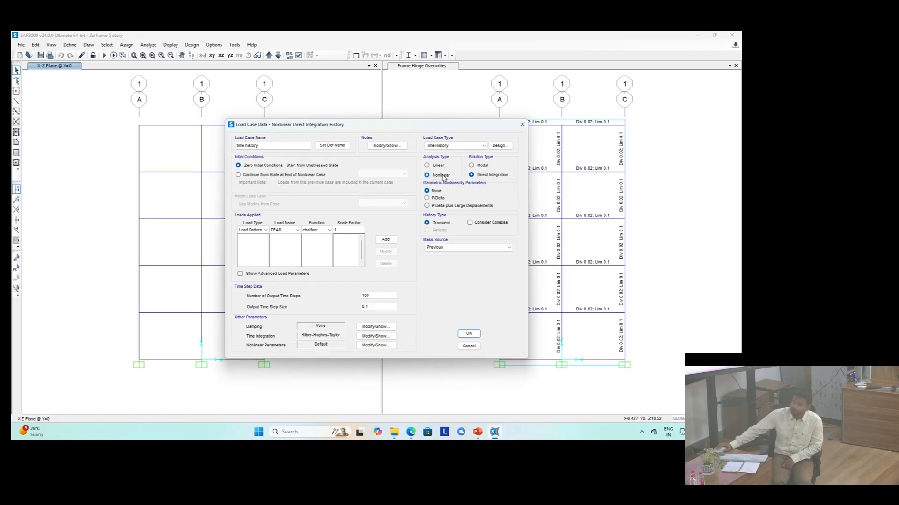
{"action": "left_click", "coordinate": [237, 175]}
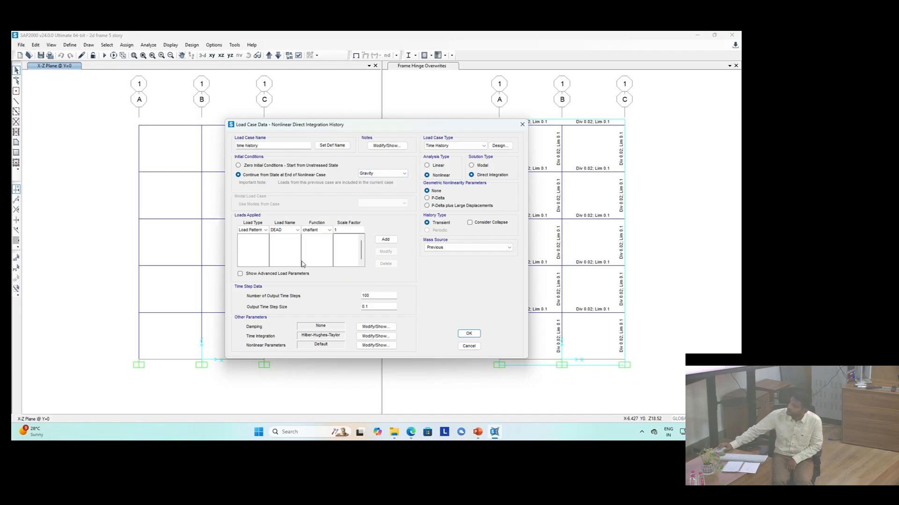
Step: Apply an Accel load in U1 using the chalfant function with a scale factor of 0.4
{"action": "left_click", "coordinate": [265, 231]}
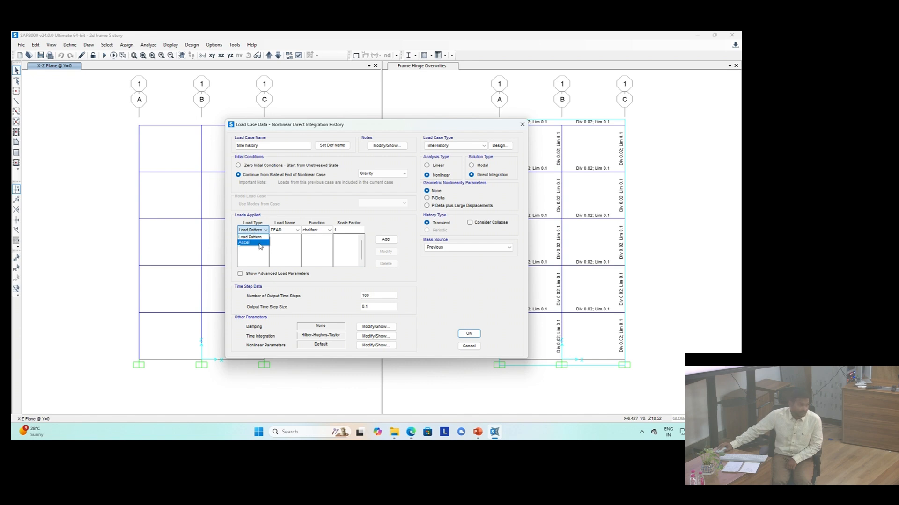
{"action": "left_click", "coordinate": [261, 243]}
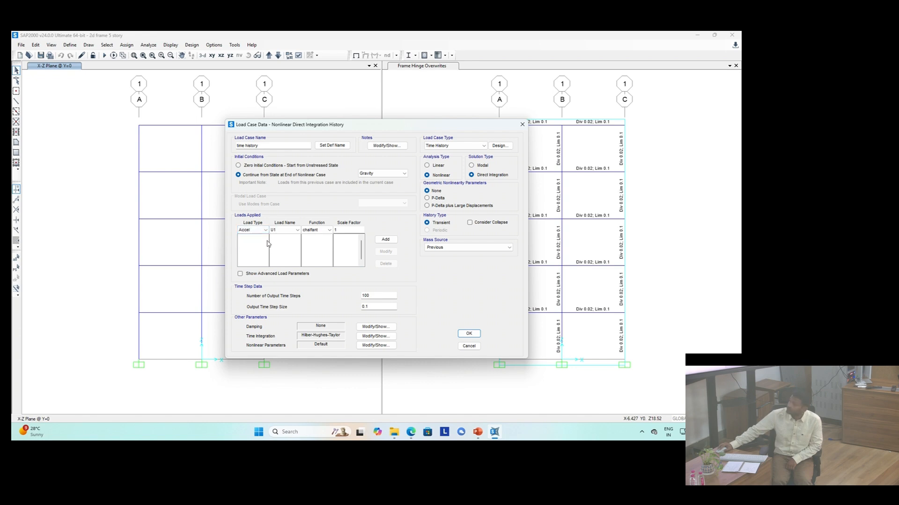
{"action": "left_click", "coordinate": [312, 232]}
{"action": "left_click", "coordinate": [309, 236]}
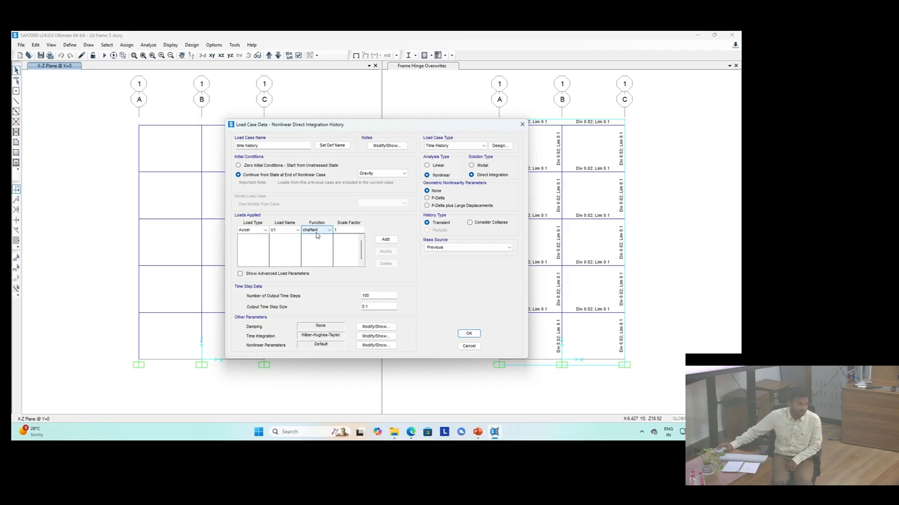
{"action": "left_click", "coordinate": [343, 230]}
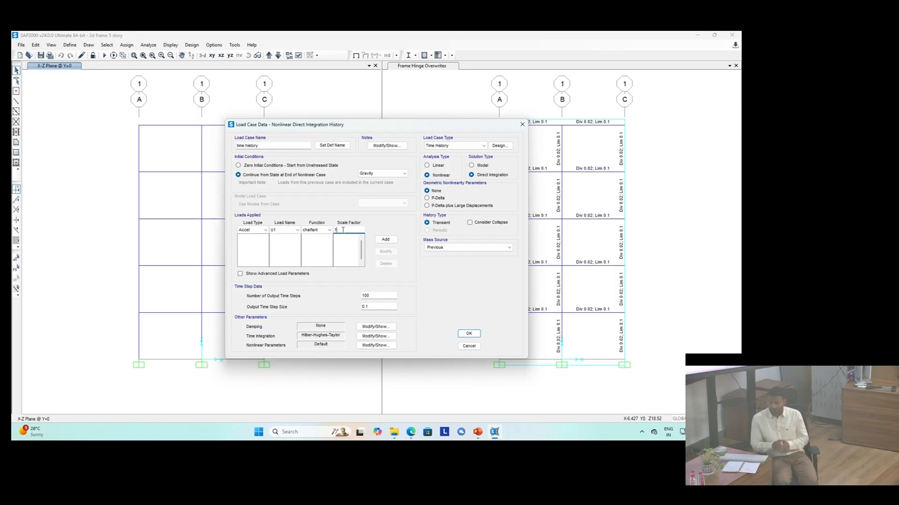
{"action": "key", "text": "BackSpace"}
{"action": "type", "text": "0.4"}
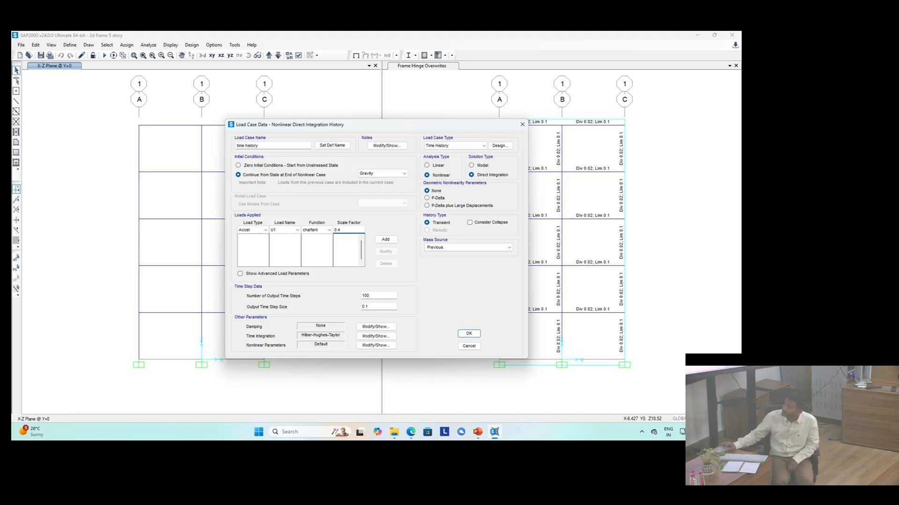
{"action": "left_click", "coordinate": [386, 239]}
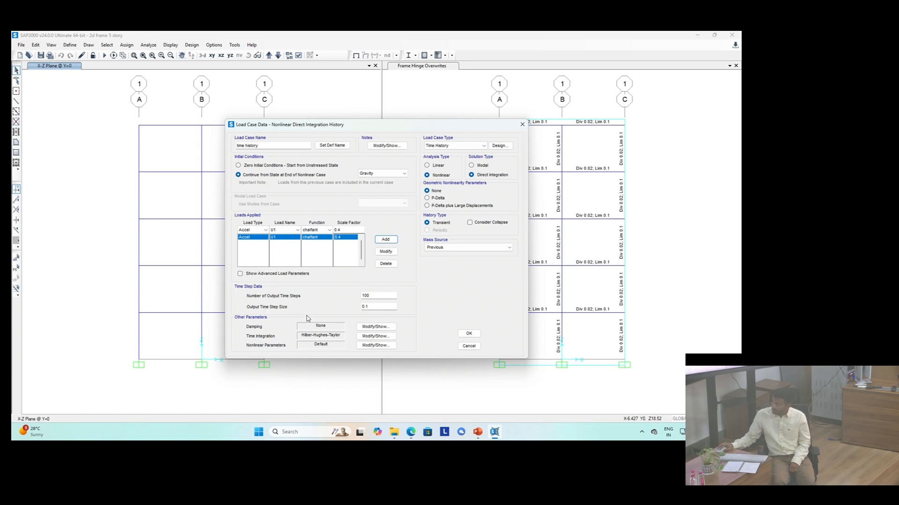
Step: Set the output time step size to 0.01 and the number of output time steps to 3999
{"action": "left_click", "coordinate": [366, 308]}
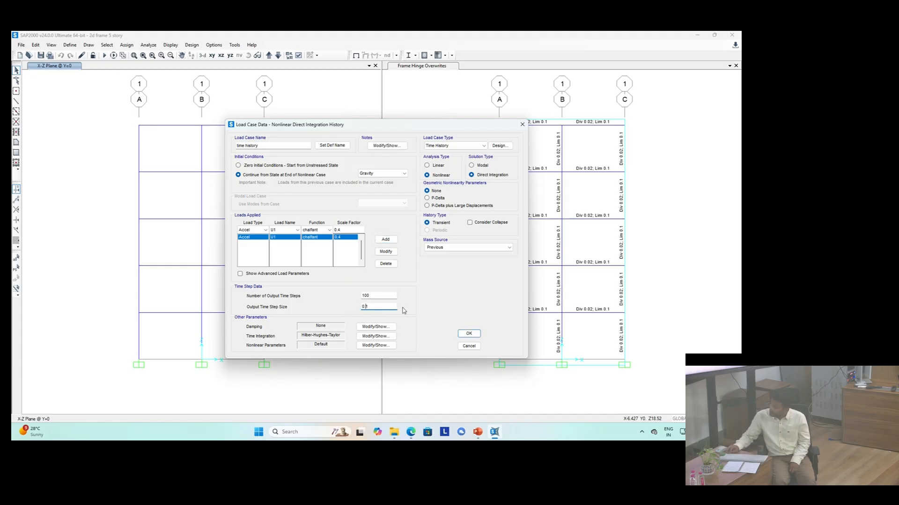
{"action": "type", "text": "0"}
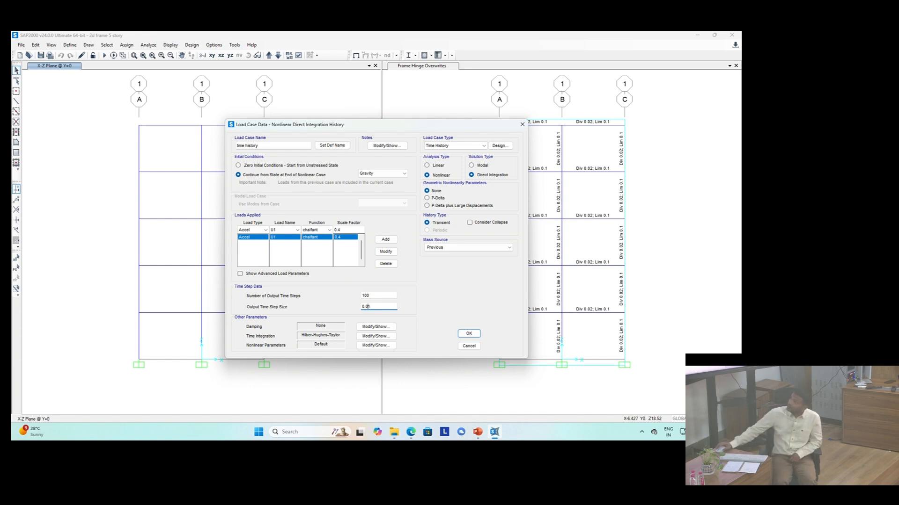
{"action": "left_click", "coordinate": [469, 146]}
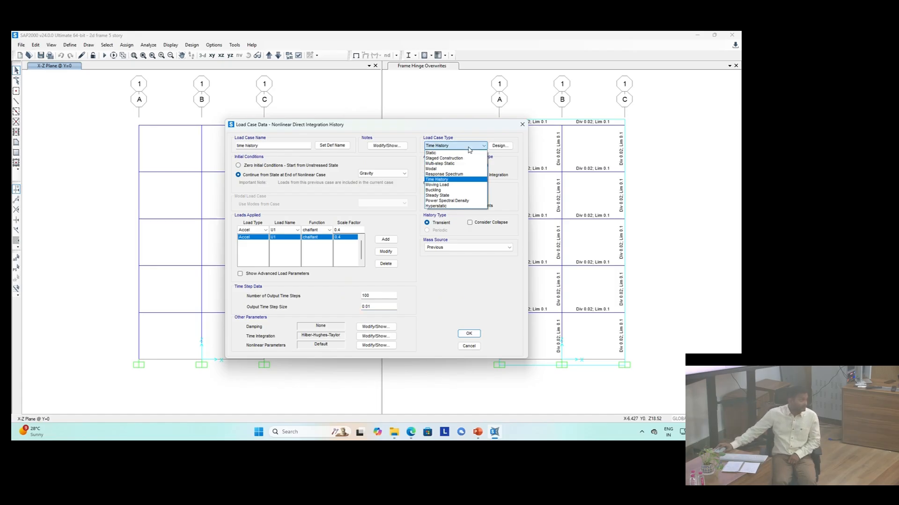
{"action": "left_click", "coordinate": [470, 147]}
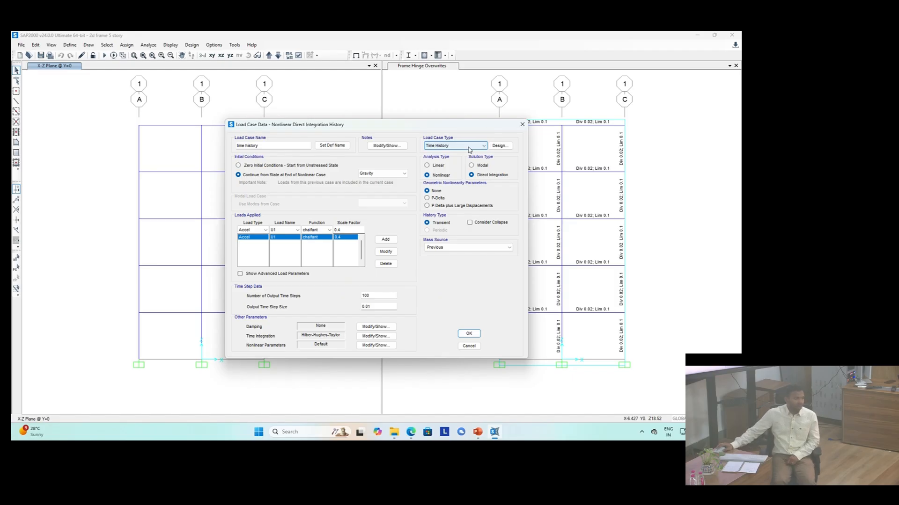
{"action": "double_click", "coordinate": [372, 296]}
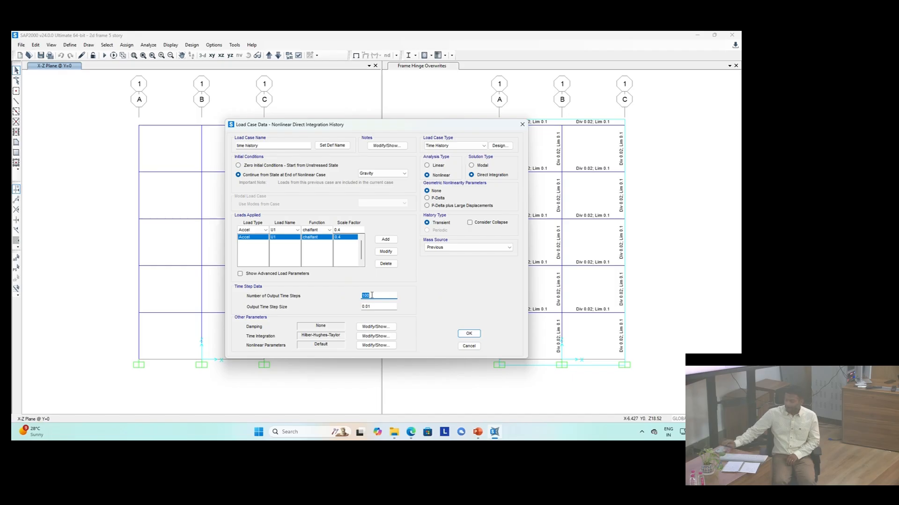
{"action": "type", "text": "3999"}
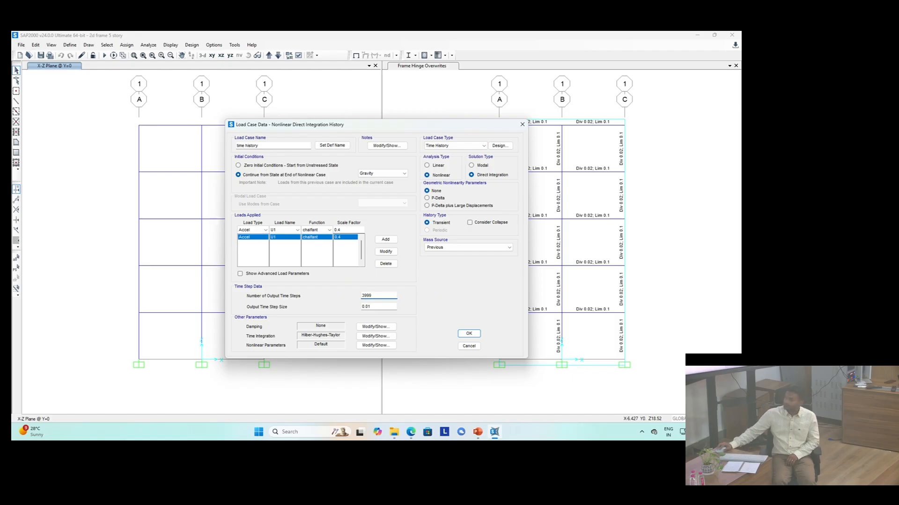
Step: Set the number of output time steps to 3990, switch geometric nonlinearity to P-Delta, and accept the time history case
{"action": "key", "text": "BackSpace"}
{"action": "type", "text": "0"}
{"action": "left_click", "coordinate": [438, 198]}
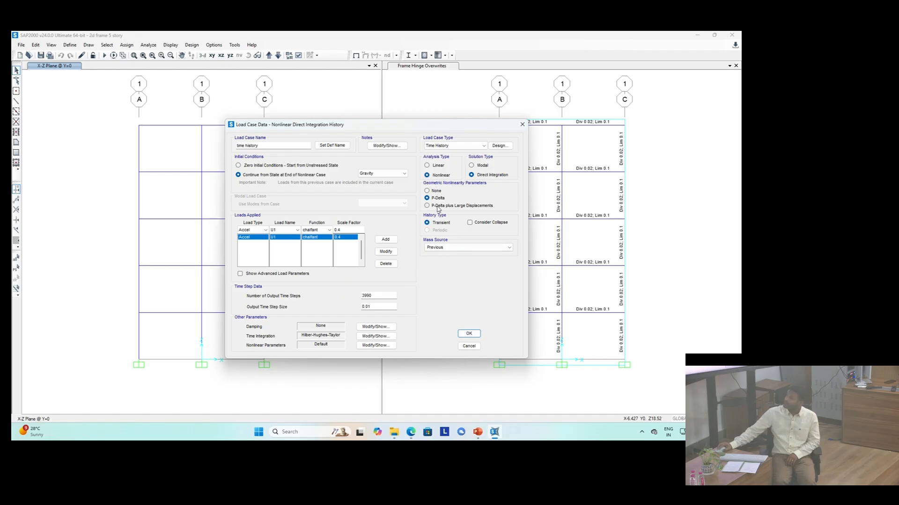
{"action": "left_click", "coordinate": [469, 333]}
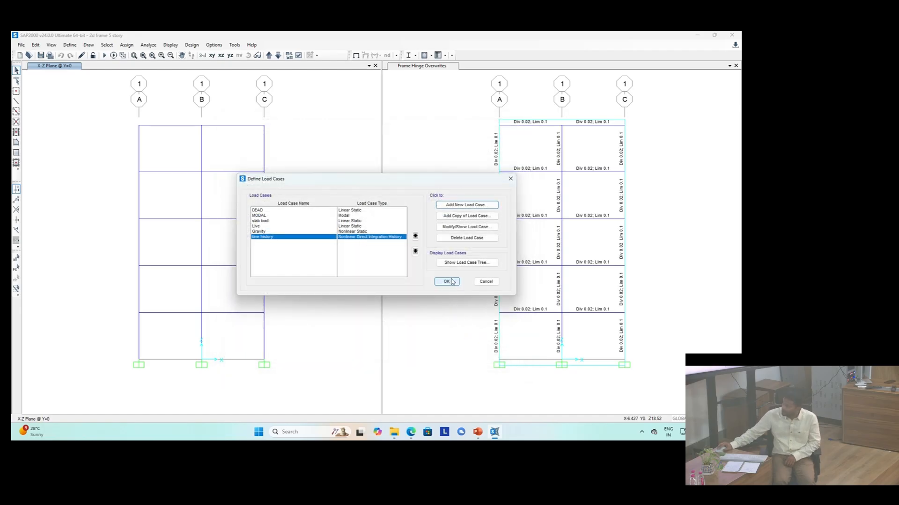
Step: Add a new nonlinear static load case named pushX that continues from the end state of the Gravity case
{"action": "left_click", "coordinate": [457, 206]}
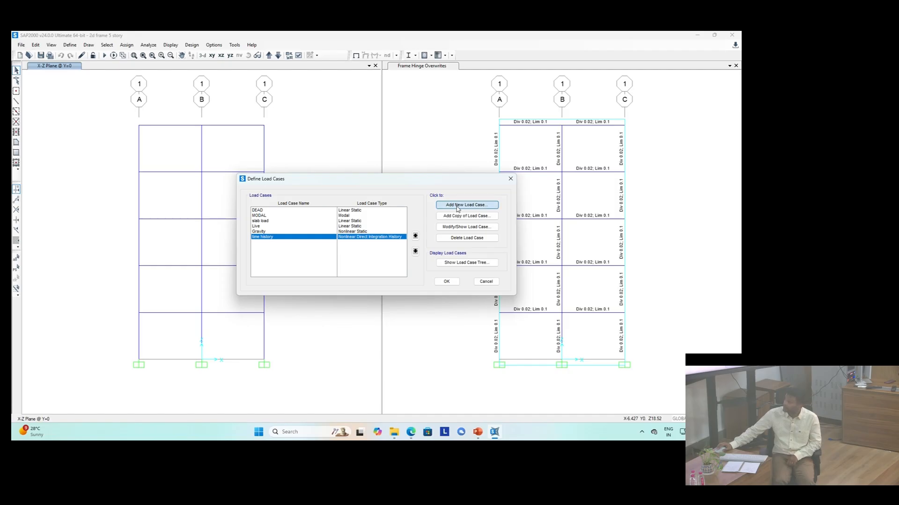
{"action": "double_click", "coordinate": [265, 148]}
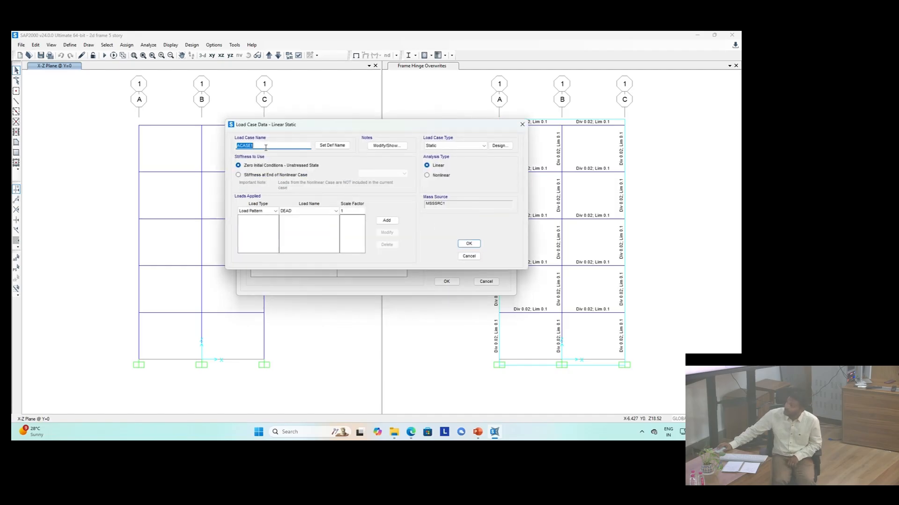
{"action": "type", "text": "pushX"}
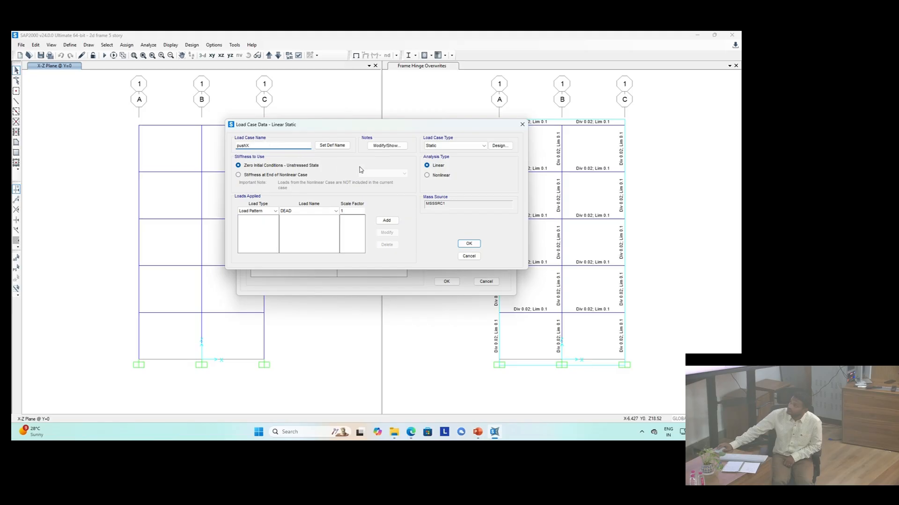
{"action": "left_click", "coordinate": [454, 146]}
{"action": "left_click", "coordinate": [452, 152]}
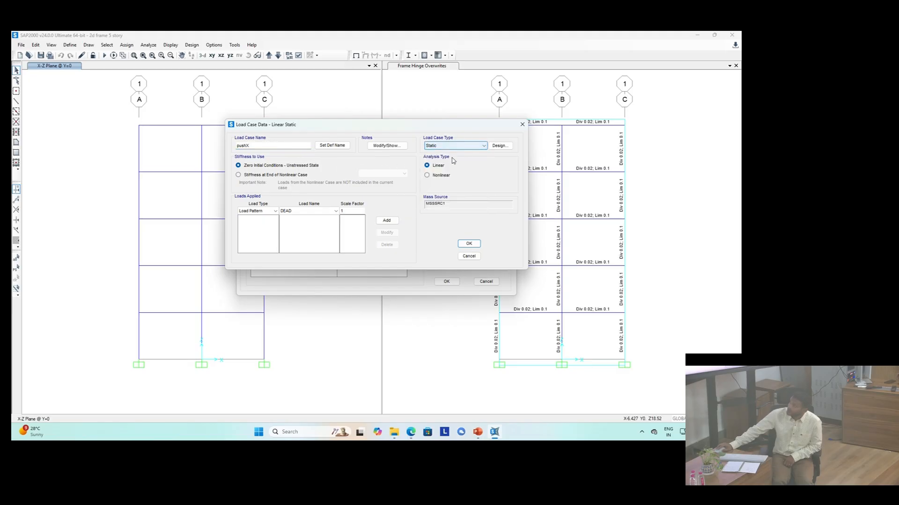
{"action": "left_click", "coordinate": [426, 175]}
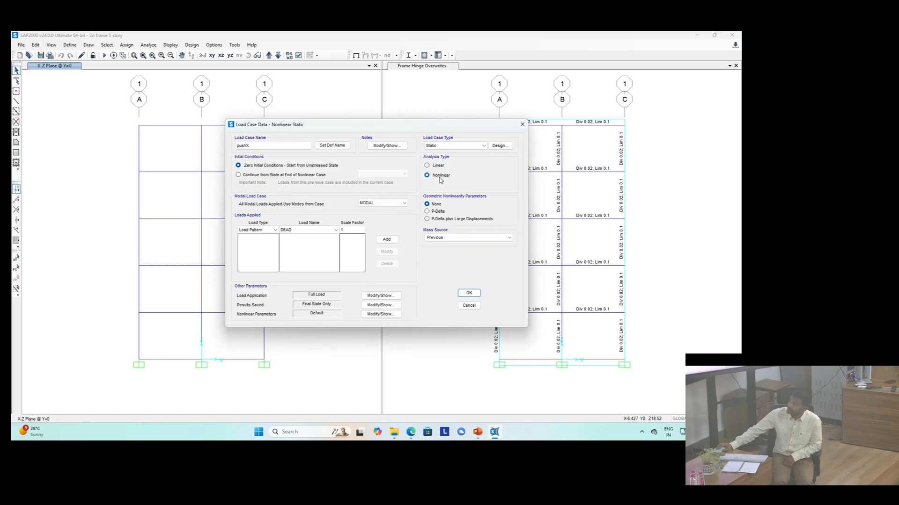
{"action": "left_click", "coordinate": [270, 176]}
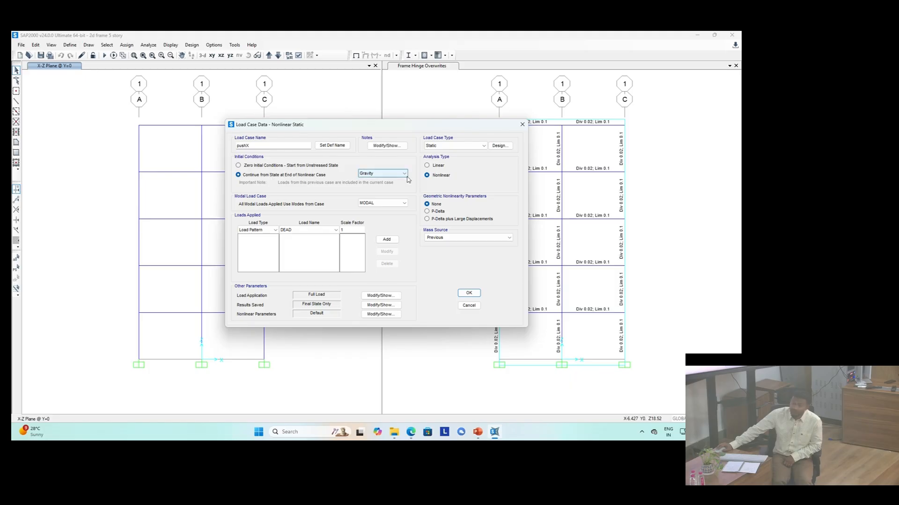
Step: Apply an Accel load in UX with a scale factor of -1 to the pushX case
{"action": "left_click", "coordinate": [263, 232]}
{"action": "left_click", "coordinate": [262, 242]}
{"action": "left_click", "coordinate": [354, 230]}
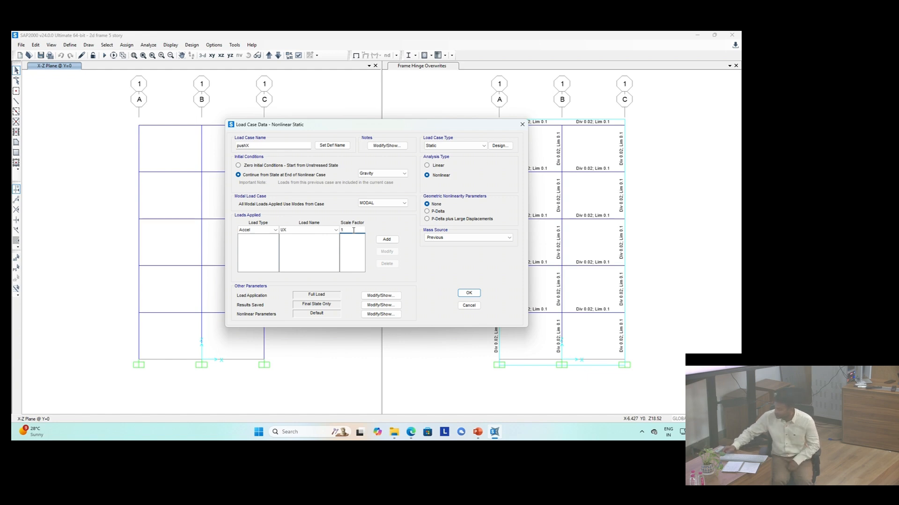
{"action": "type", "text": "-"}
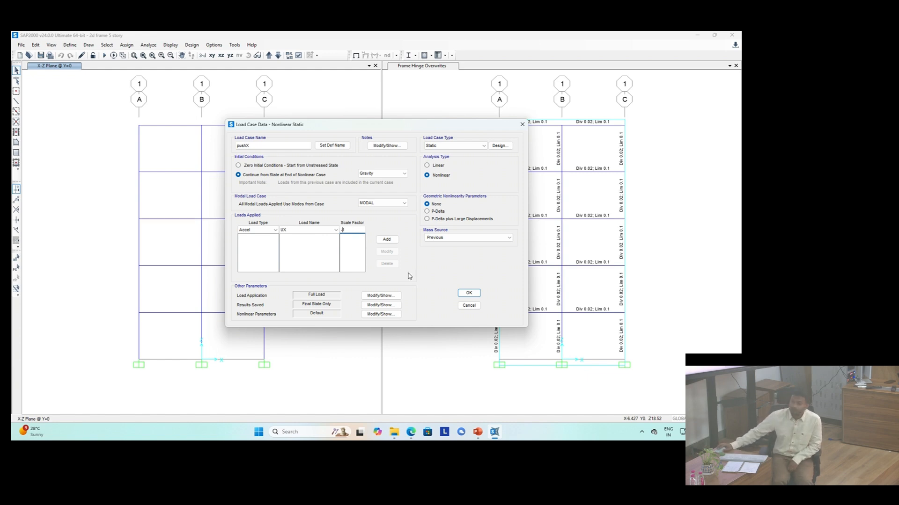
{"action": "left_click", "coordinate": [387, 240]}
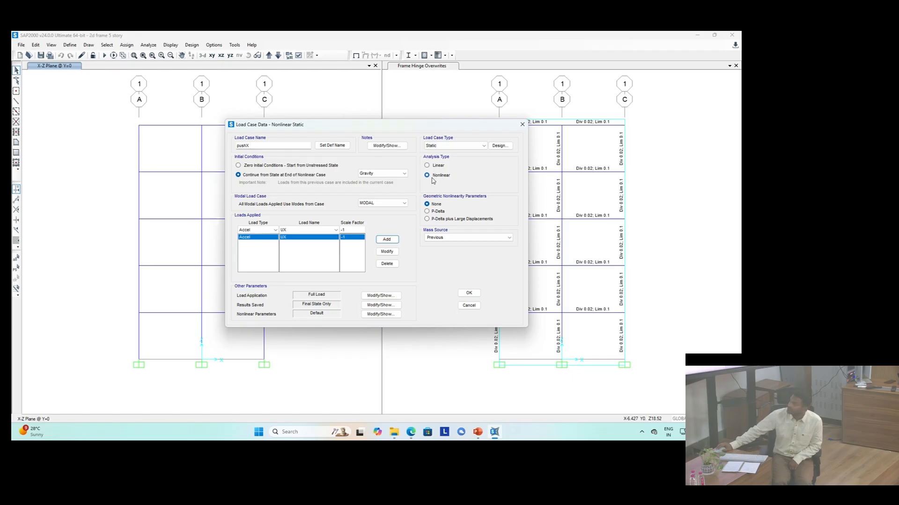
Step: Set the pushX load application to displacement control using the monitored displacement
{"action": "left_click", "coordinate": [381, 295]}
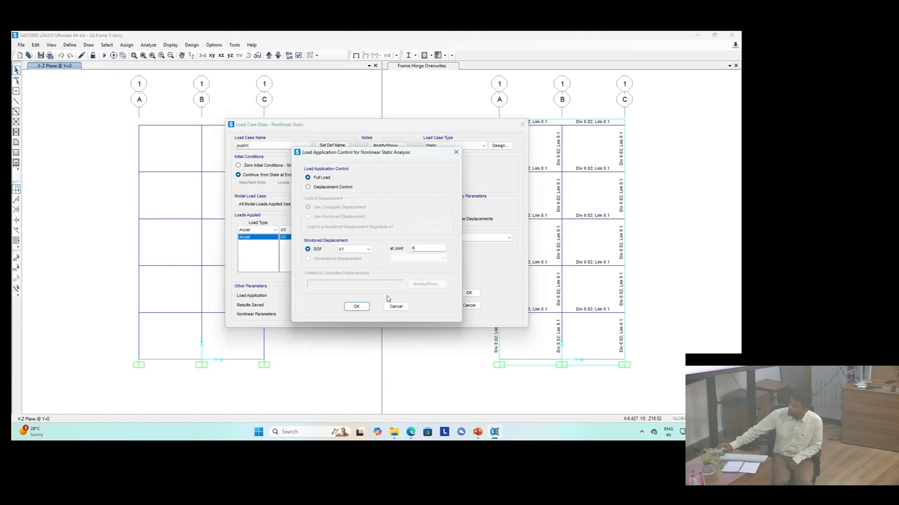
{"action": "left_click", "coordinate": [322, 187]}
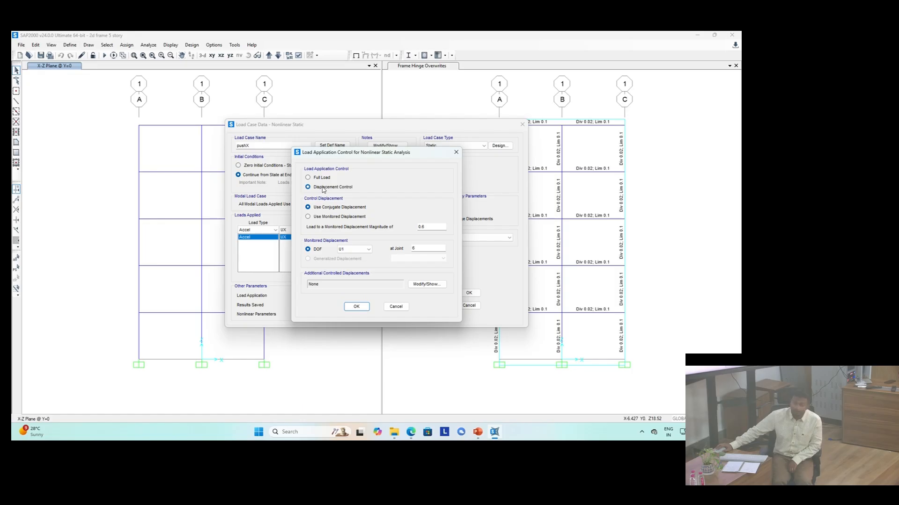
{"action": "left_click", "coordinate": [308, 218]}
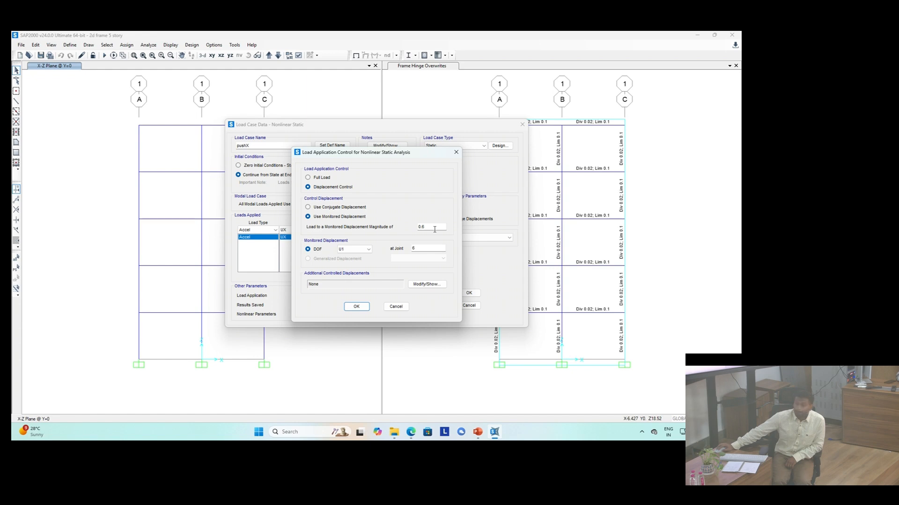
{"action": "left_click", "coordinate": [356, 306]}
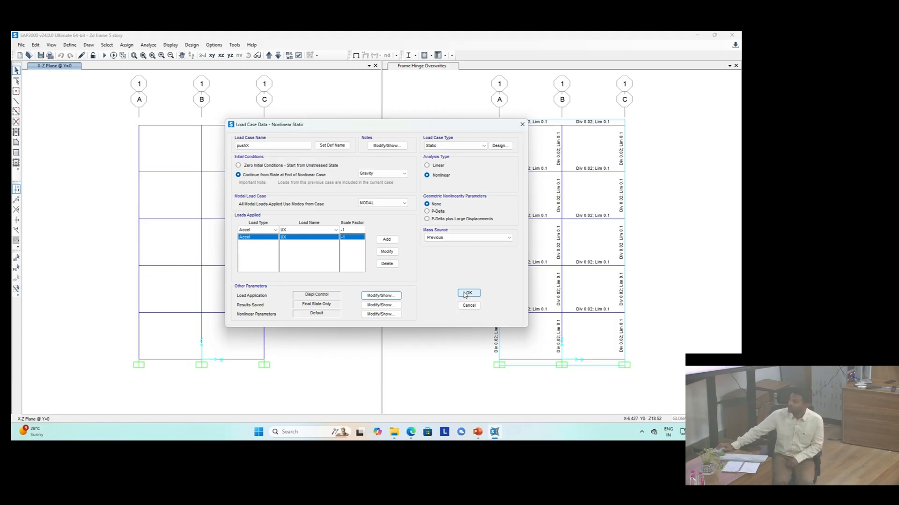
{"action": "left_click", "coordinate": [388, 299]}
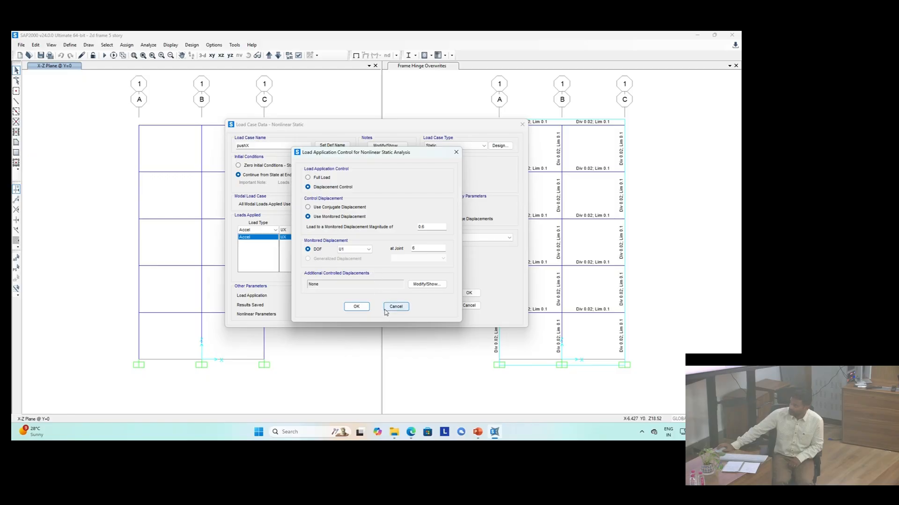
{"action": "left_click", "coordinate": [394, 308]}
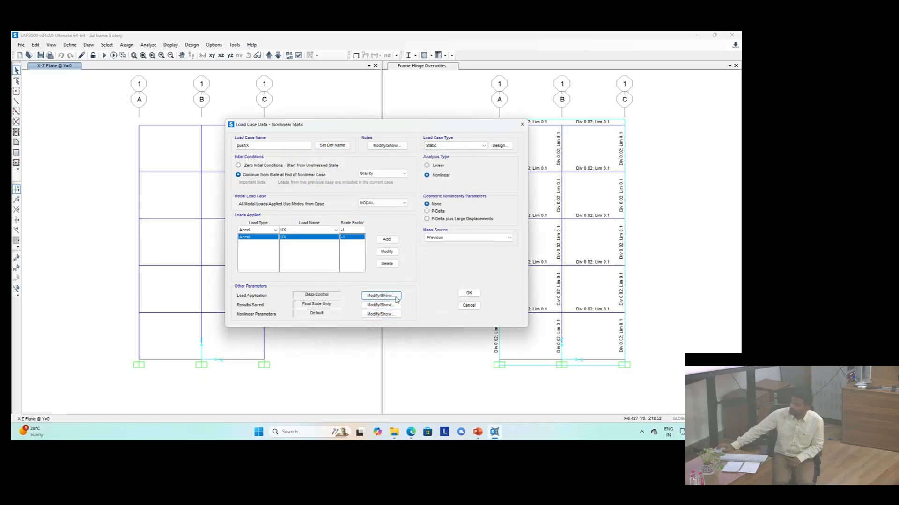
{"action": "left_click", "coordinate": [395, 297]}
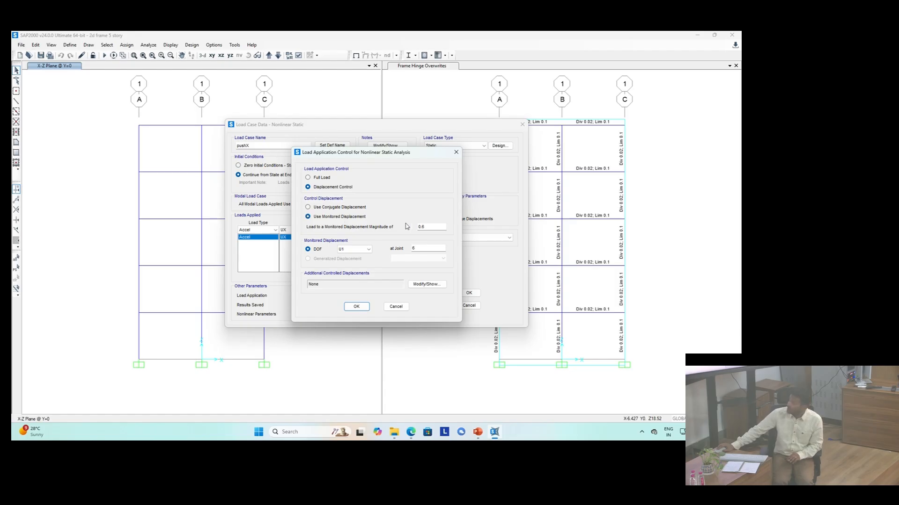
{"action": "left_click", "coordinate": [436, 227]}
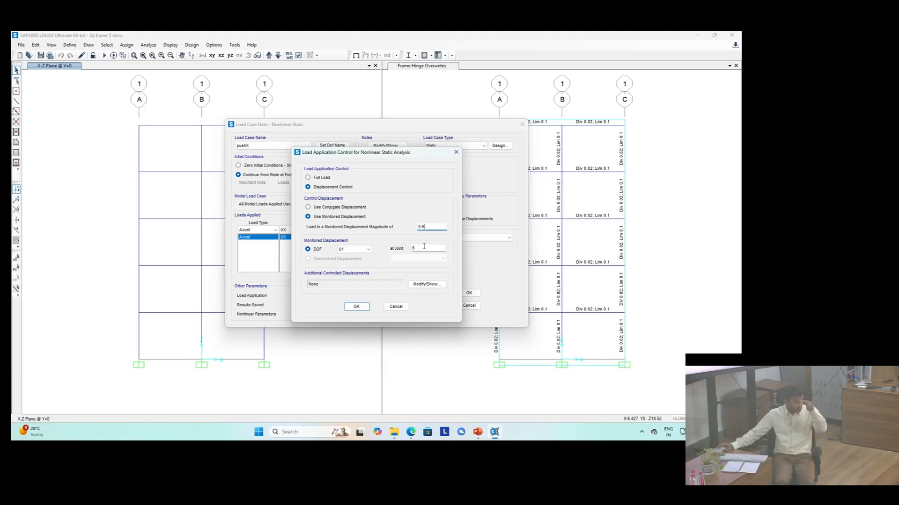
{"action": "left_click", "coordinate": [355, 307]}
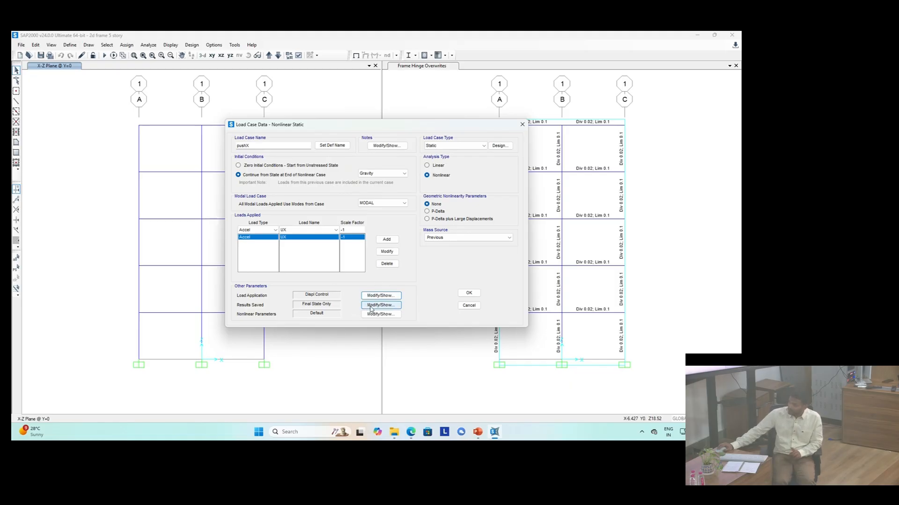
Step: Save results at multiple states, set geometric nonlinearity to P-Delta, and accept the pushX case and load case list
{"action": "left_click", "coordinate": [371, 308]}
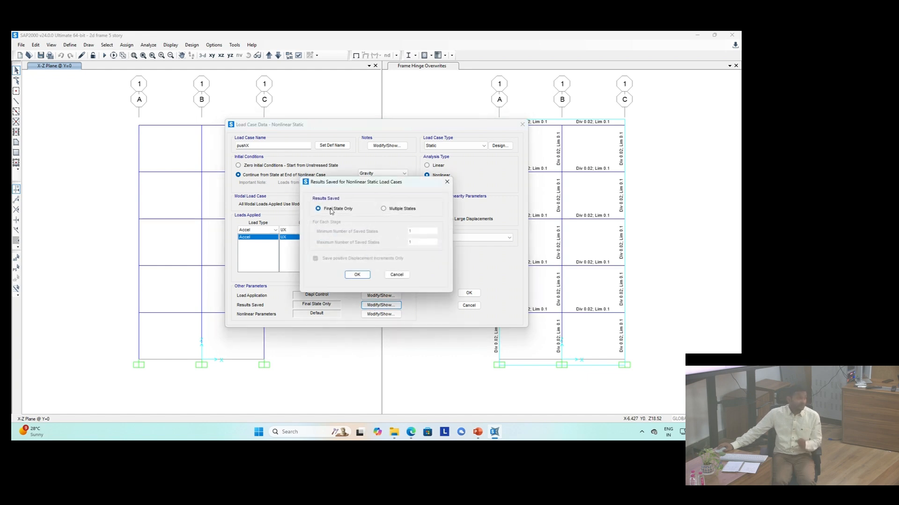
{"action": "left_click", "coordinate": [397, 208]}
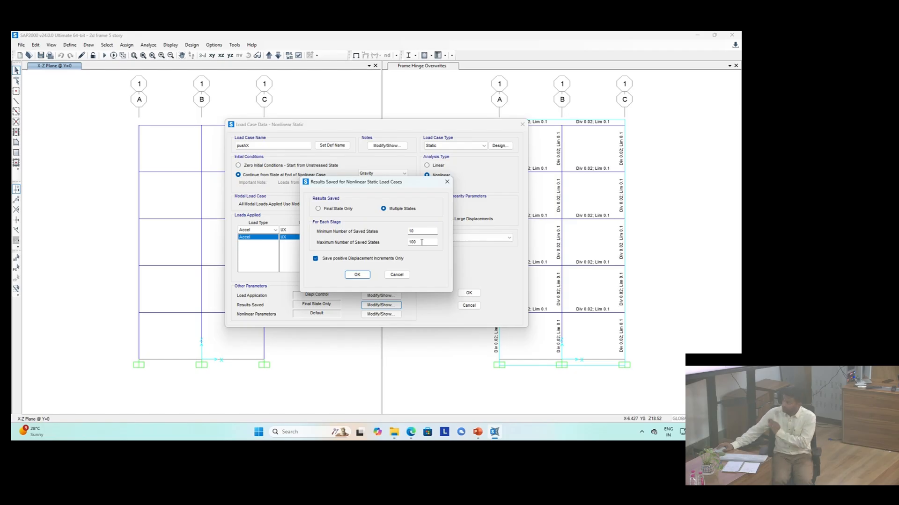
{"action": "left_click", "coordinate": [357, 274]}
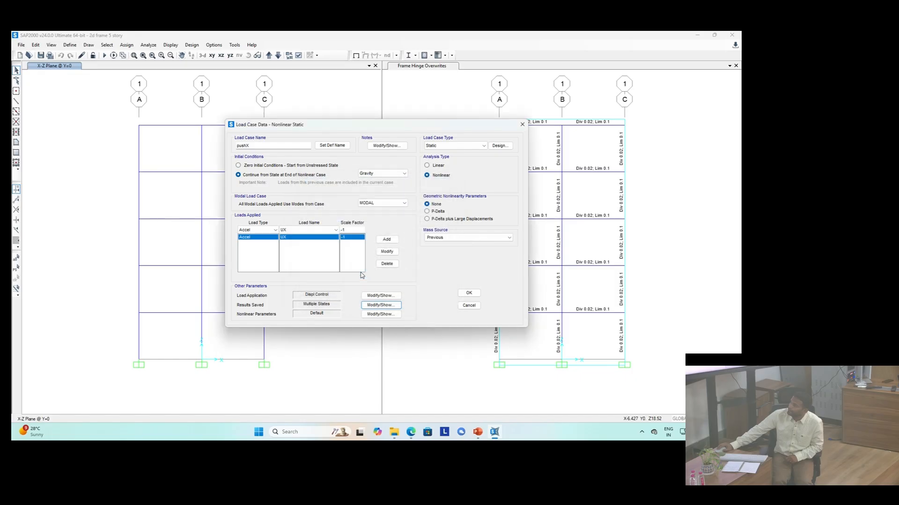
{"action": "left_click", "coordinate": [439, 211]}
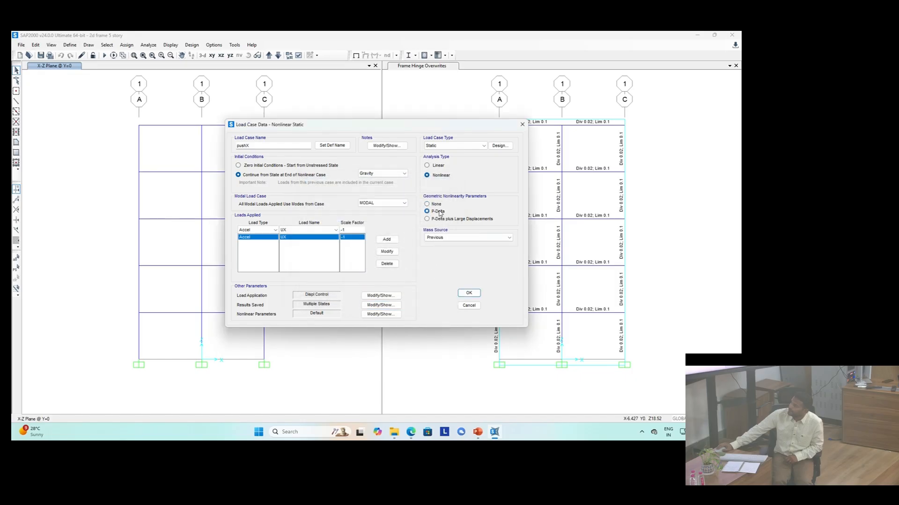
{"action": "left_click", "coordinate": [468, 294]}
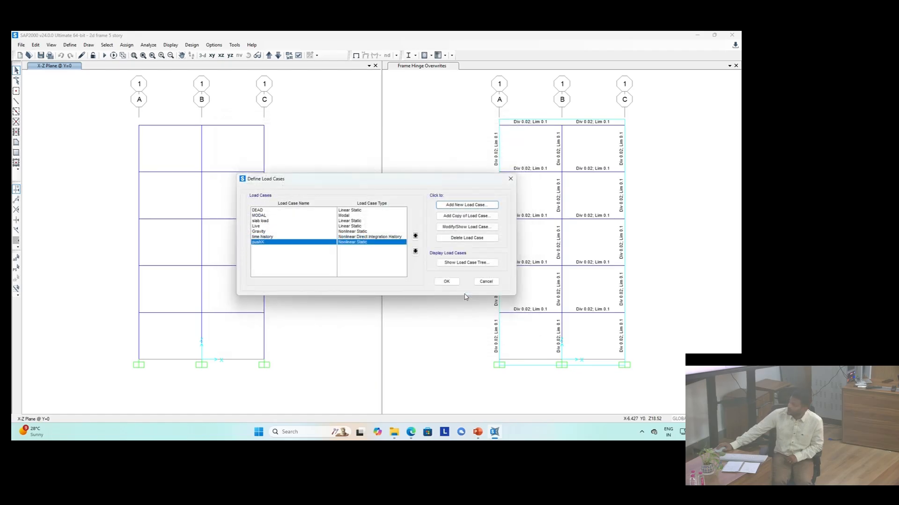
{"action": "left_click", "coordinate": [258, 238]}
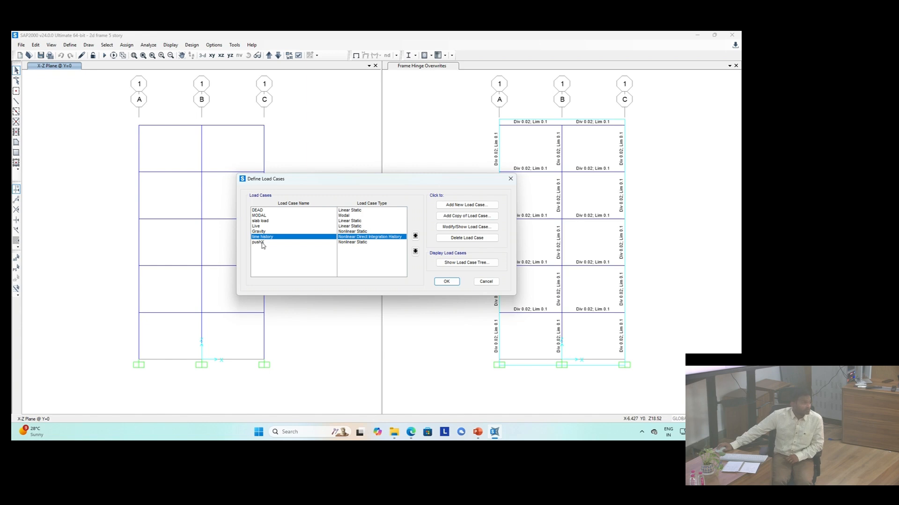
{"action": "left_click", "coordinate": [261, 243]}
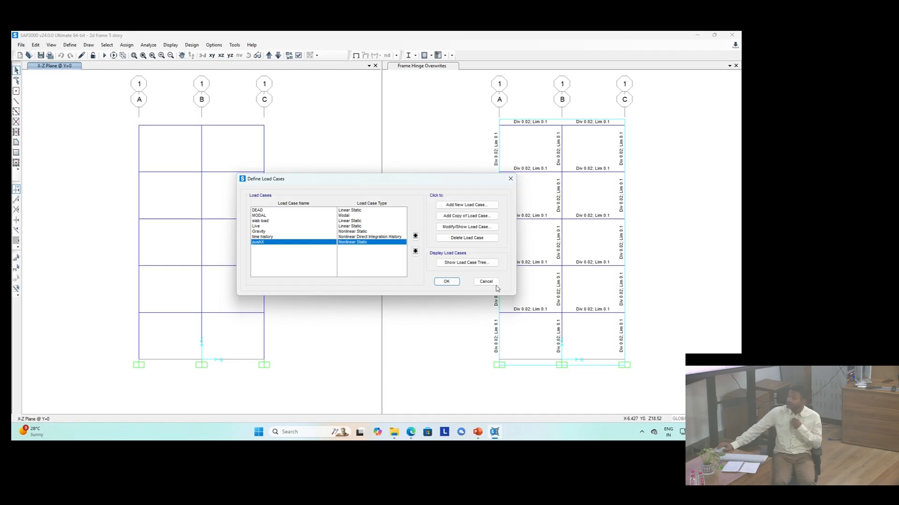
{"action": "left_click", "coordinate": [453, 282]}
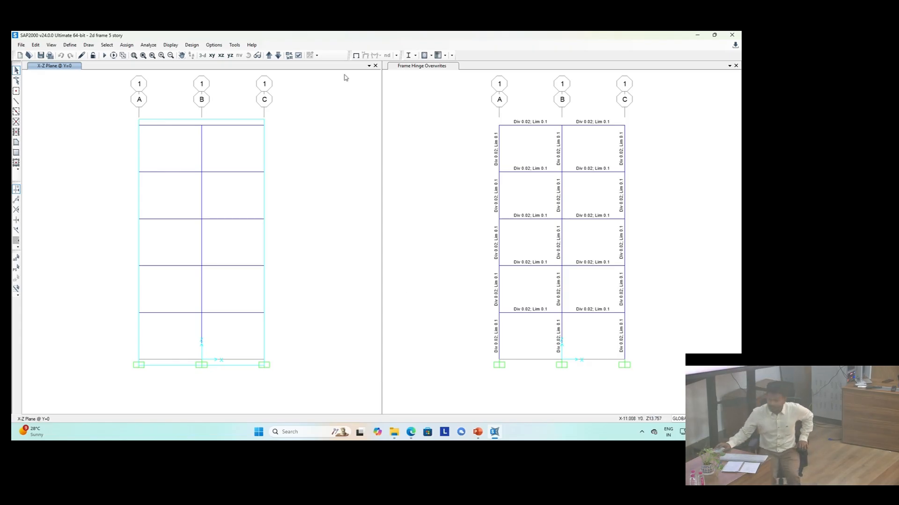
Step: Reopen the time history load case and try specifying its damping by period
{"action": "left_click", "coordinate": [70, 45]}
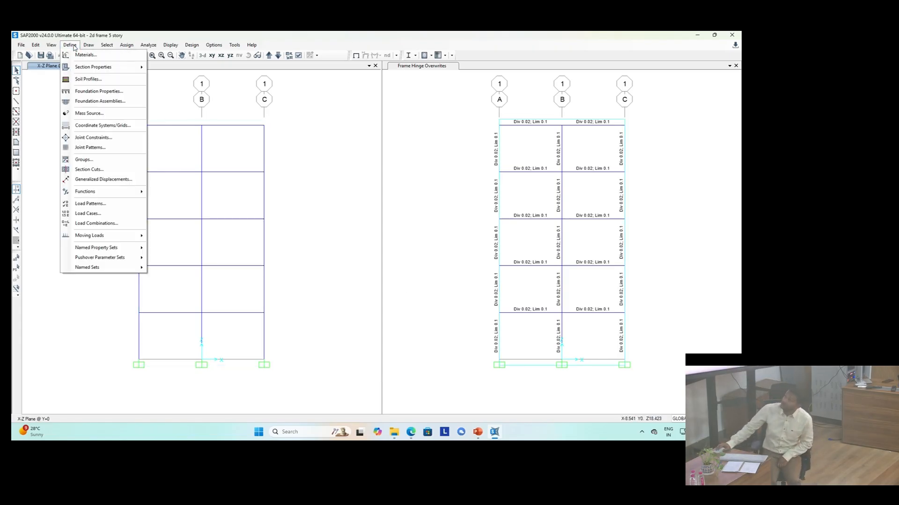
{"action": "left_click", "coordinate": [92, 214]}
{"action": "left_click", "coordinate": [266, 238]}
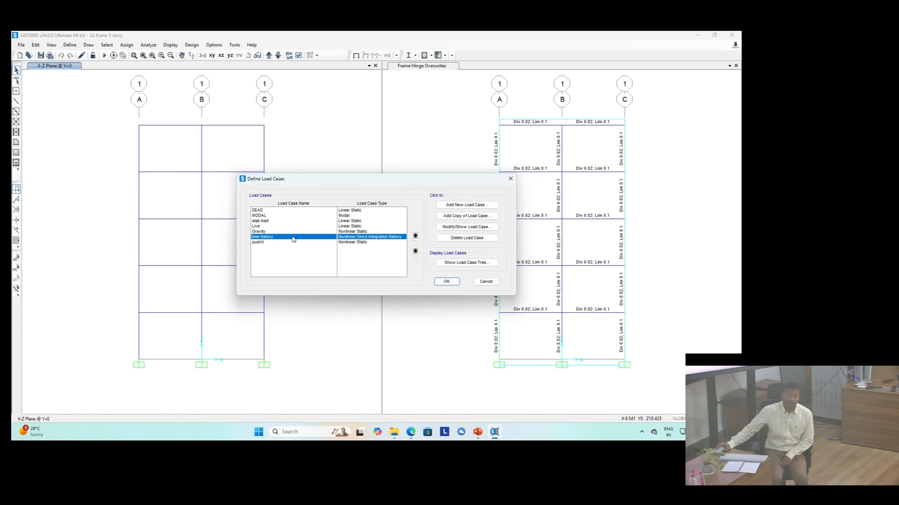
{"action": "left_click", "coordinate": [466, 227]}
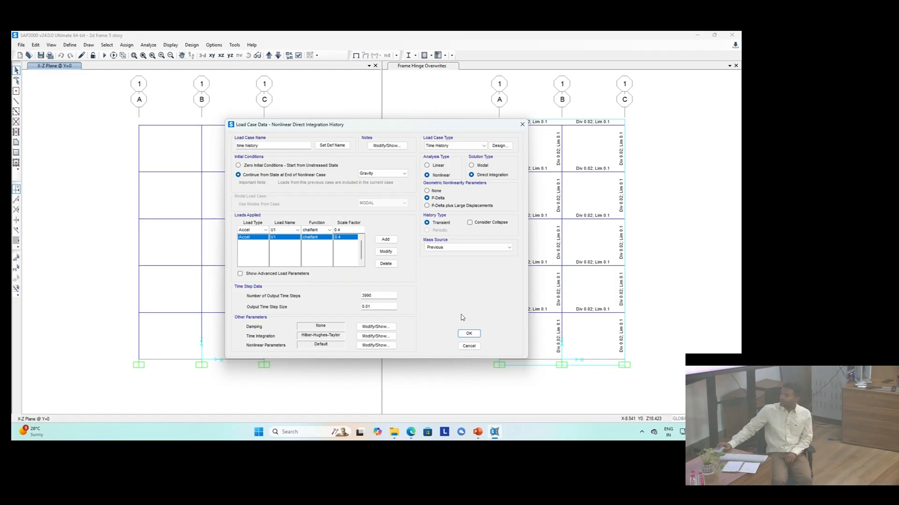
{"action": "left_click", "coordinate": [369, 328]}
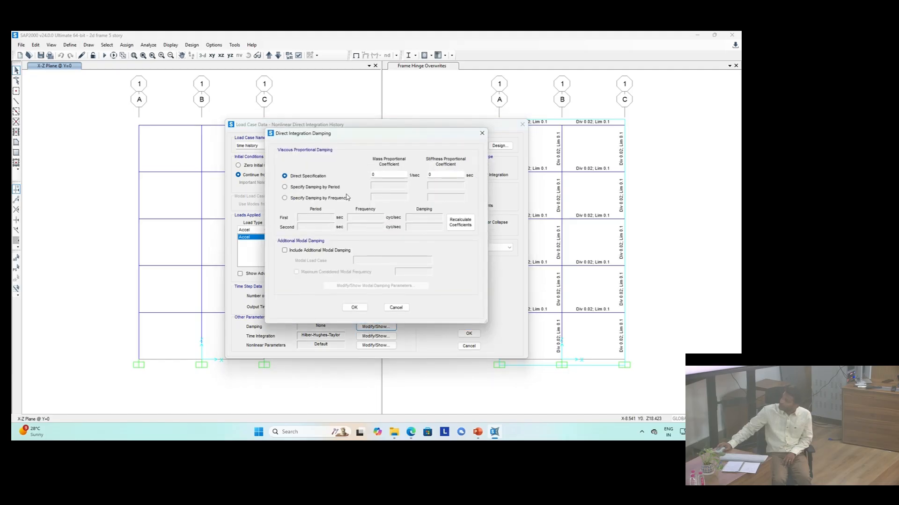
{"action": "left_click", "coordinate": [285, 188]}
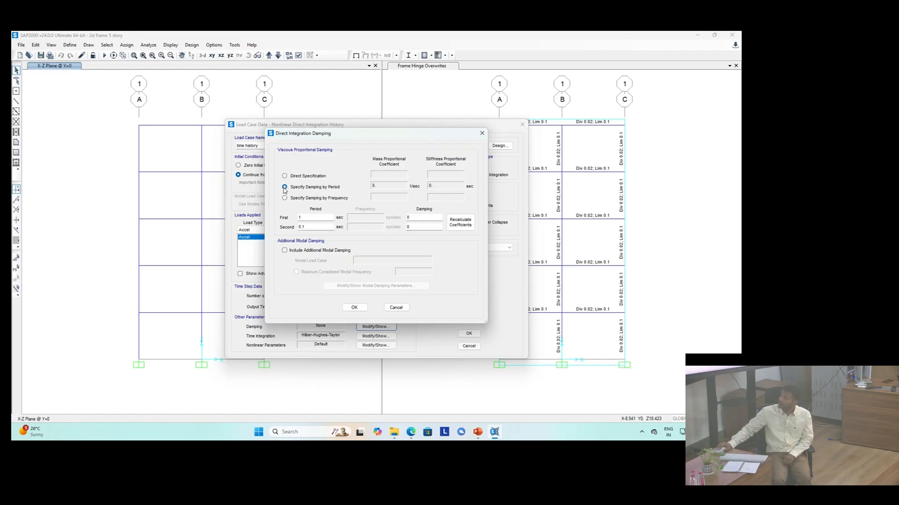
{"action": "double_click", "coordinate": [308, 217]}
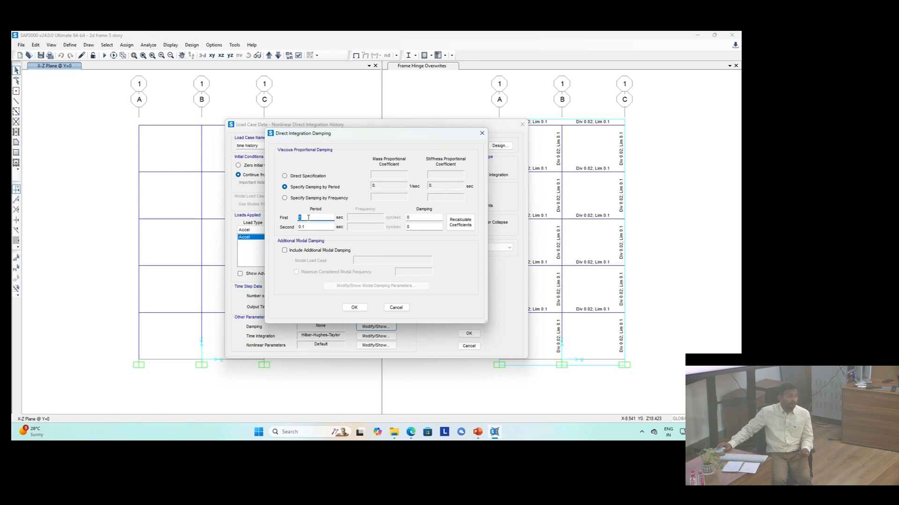
{"action": "left_click", "coordinate": [396, 308]}
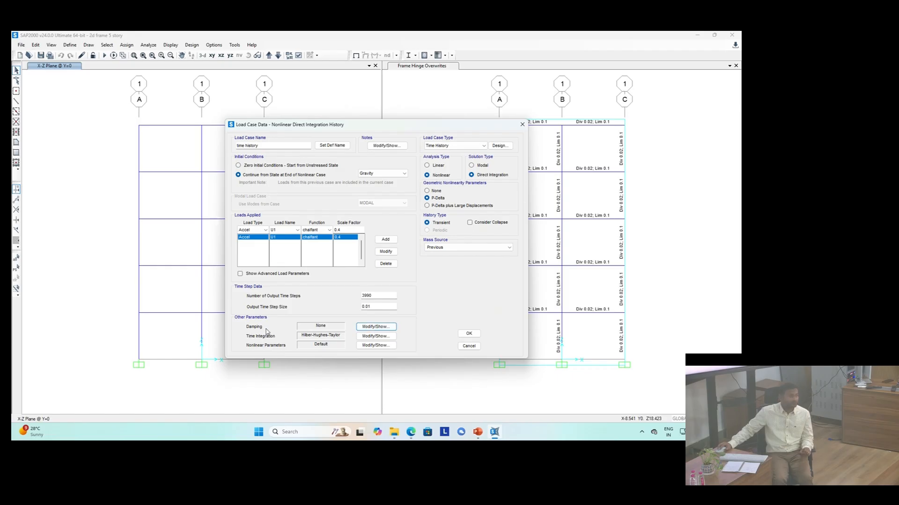
Step: Specify the time history damping by period, with a first period of 0.7579 sec and a second period of 0.236 sec
{"action": "left_click", "coordinate": [367, 328]}
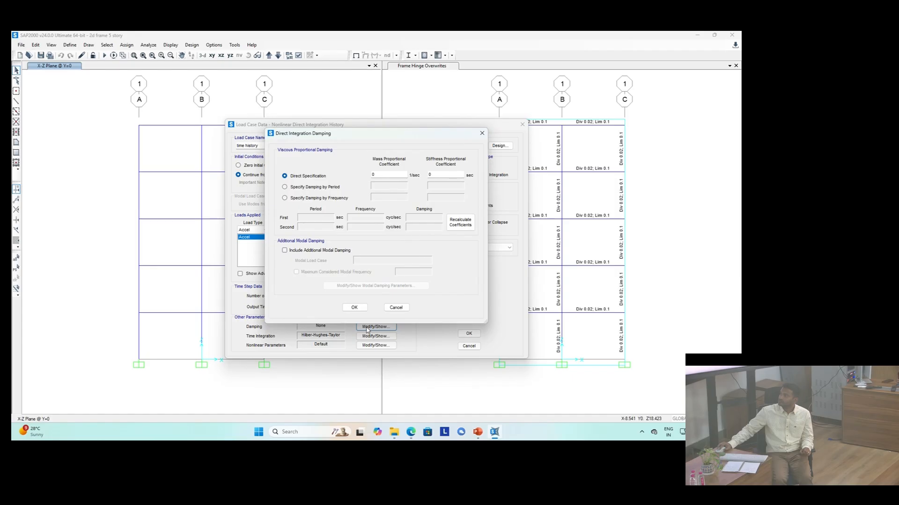
{"action": "left_click", "coordinate": [289, 188]}
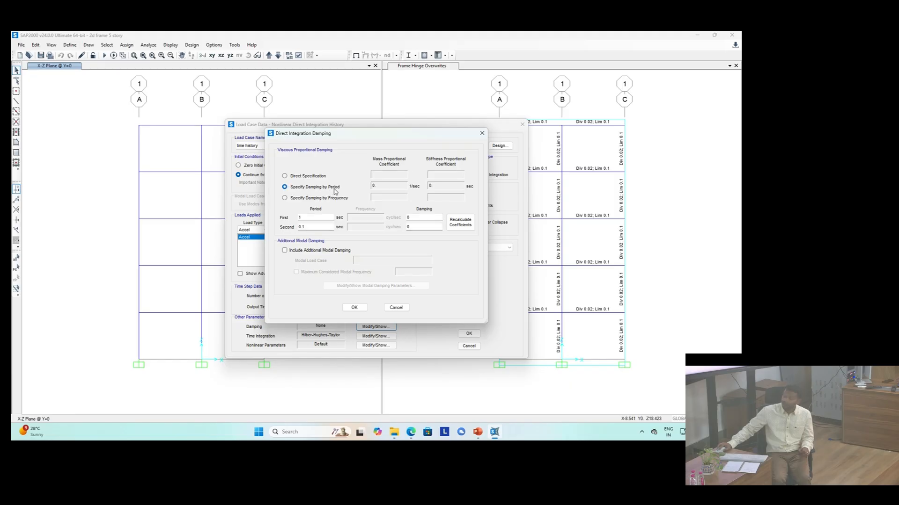
{"action": "left_click", "coordinate": [322, 219]}
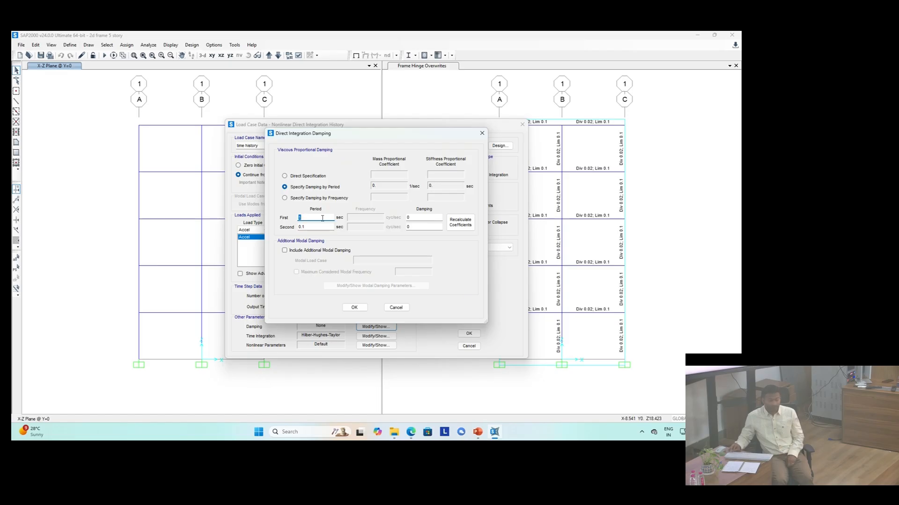
{"action": "type", "text": ".757"}
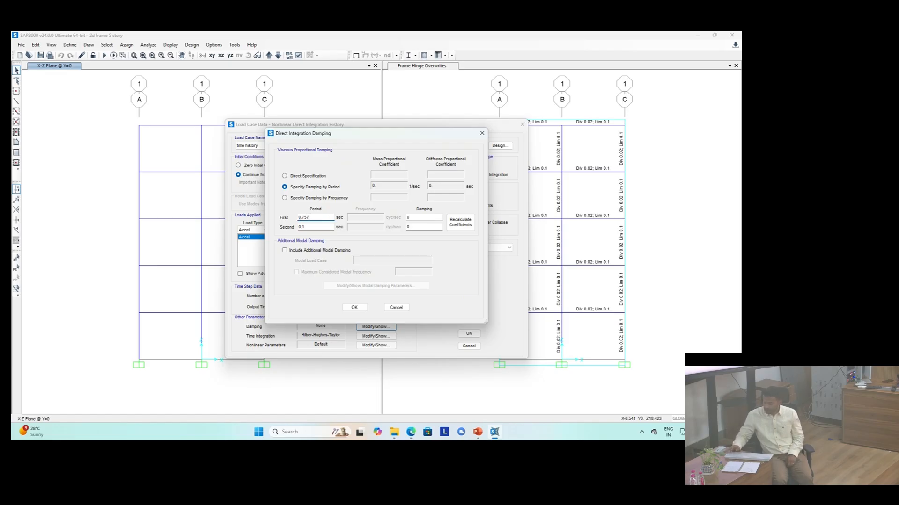
{"action": "type", "text": "1"}
{"action": "key", "text": "BackSpace"}
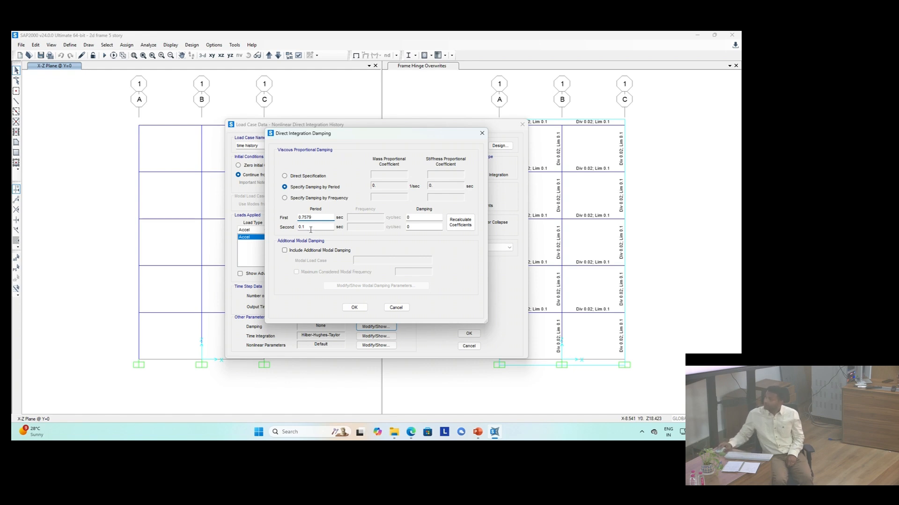
{"action": "left_click", "coordinate": [310, 227]}
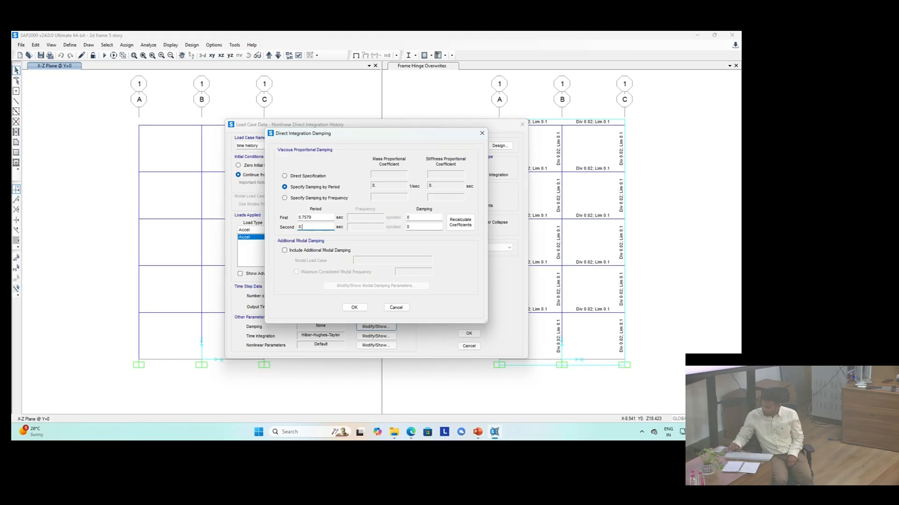
{"action": "type", "text": "236"}
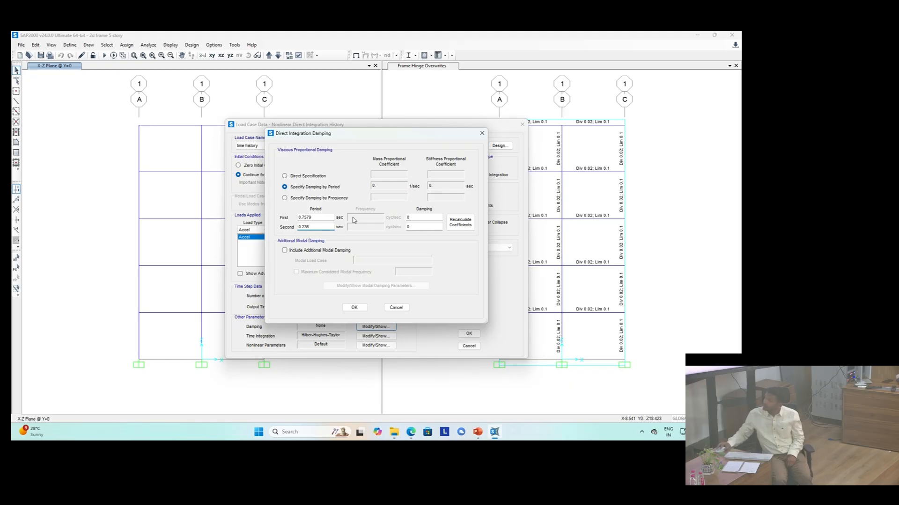
Step: Set 0.05 damping for both periods, recalculate the coefficients, and accept the time history case and load case list
{"action": "left_click", "coordinate": [426, 218]}
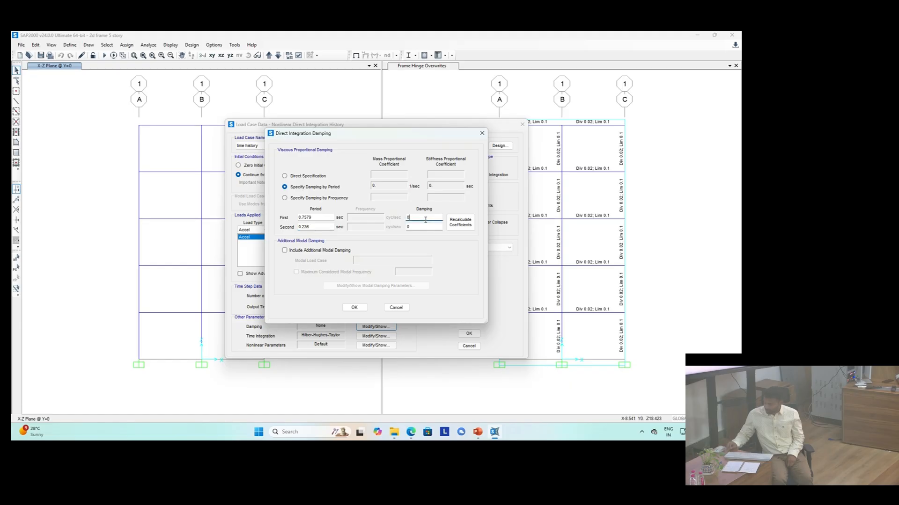
{"action": "type", "text": ".05"}
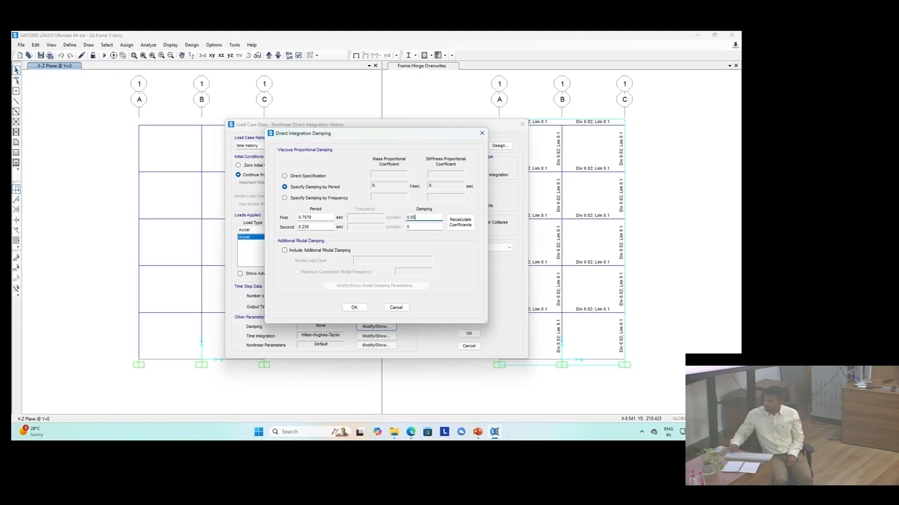
{"action": "left_click", "coordinate": [426, 228]}
{"action": "type", "text": ".05"}
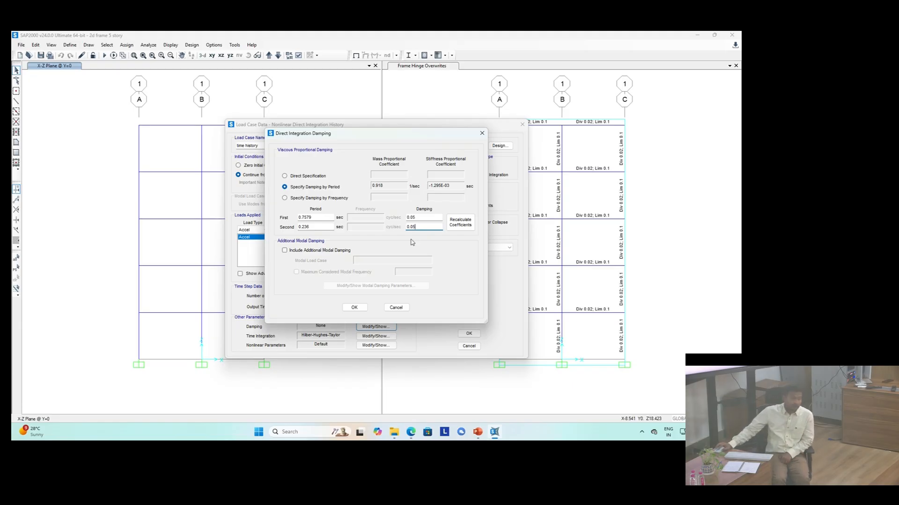
{"action": "left_click", "coordinate": [448, 224]}
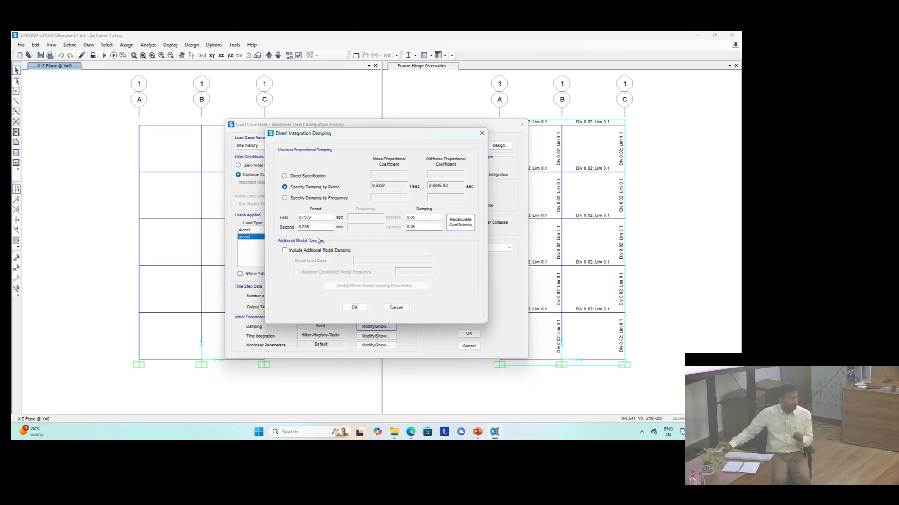
{"action": "left_click", "coordinate": [354, 309]}
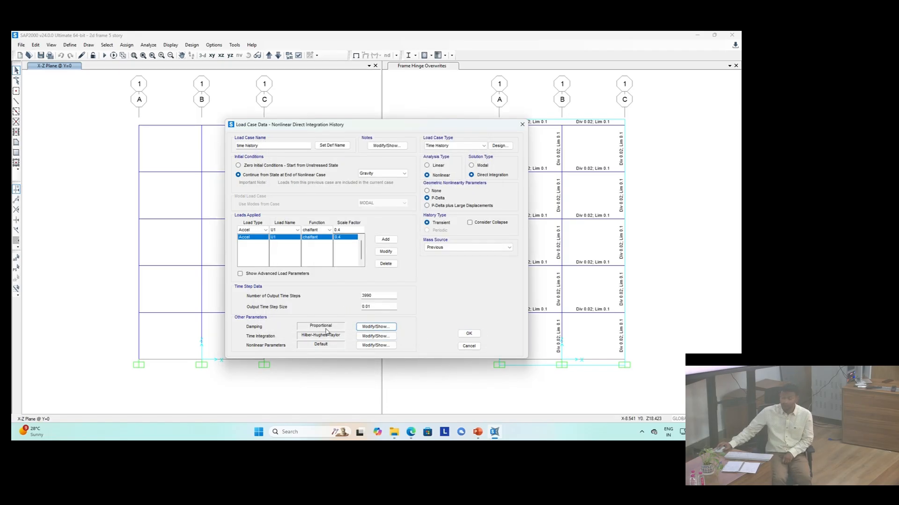
{"action": "left_click", "coordinate": [469, 334]}
{"action": "left_click", "coordinate": [452, 282]}
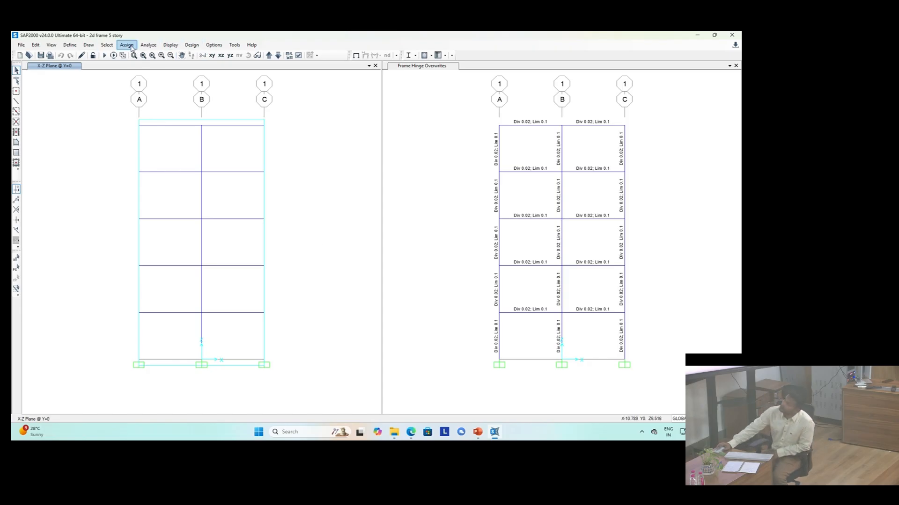
Step: Run the analysis for all load cases and dismiss the analysis messages
{"action": "left_click", "coordinate": [148, 45]}
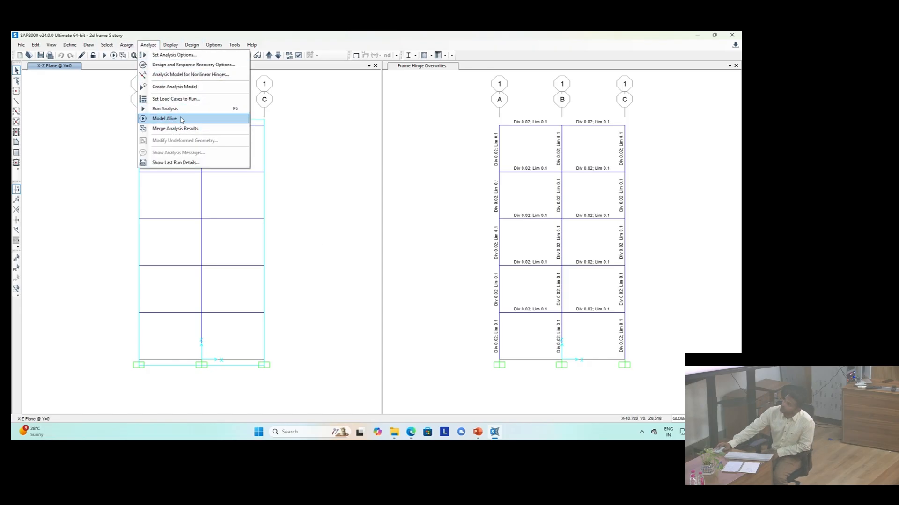
{"action": "left_click", "coordinate": [174, 99]}
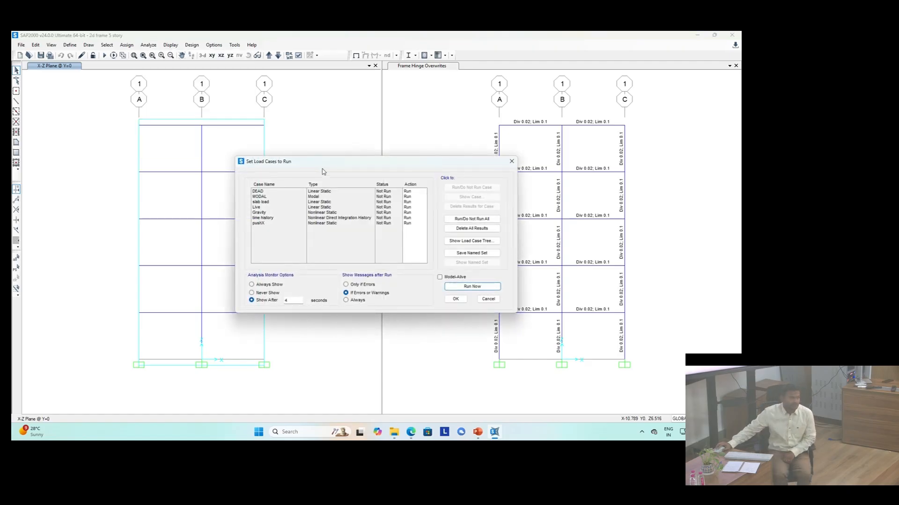
{"action": "left_click", "coordinate": [472, 287]}
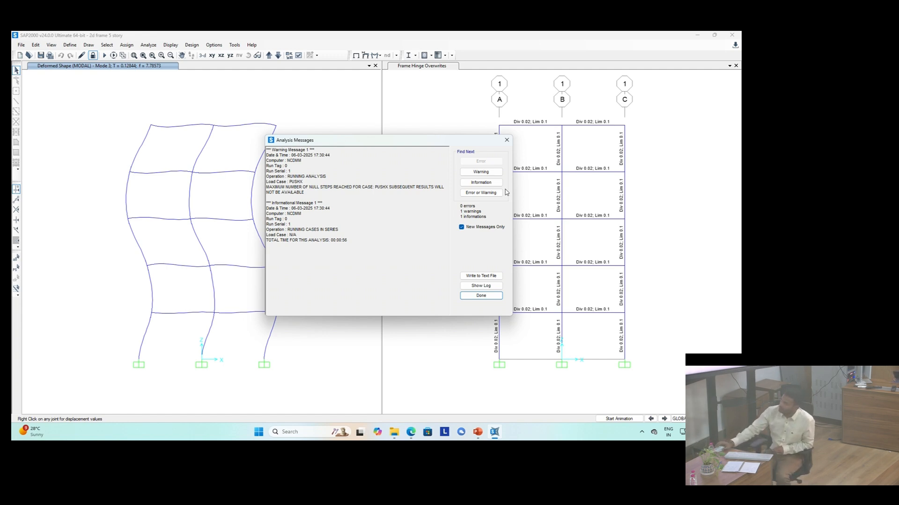
{"action": "left_click", "coordinate": [481, 295]}
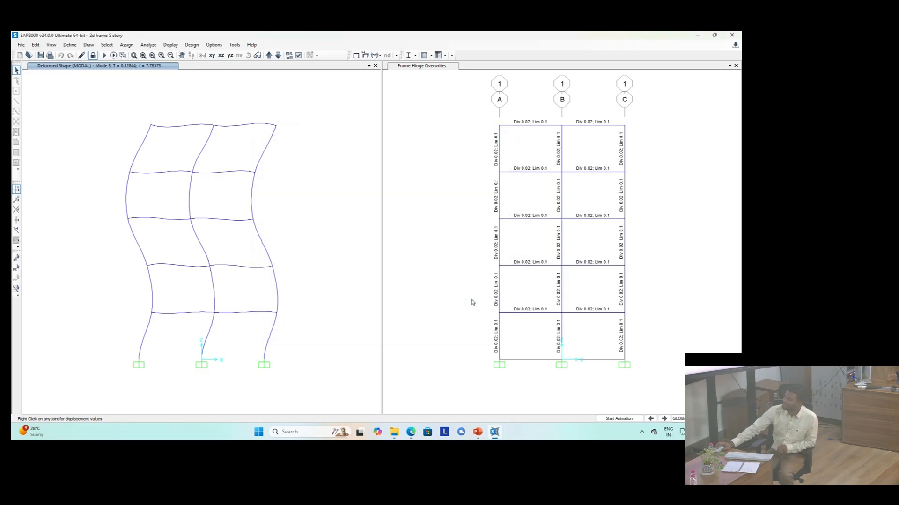
Step: Display the deformed shape for the time history case and step forward through its output steps
{"action": "left_click", "coordinate": [365, 56]}
{"action": "left_click", "coordinate": [324, 158]}
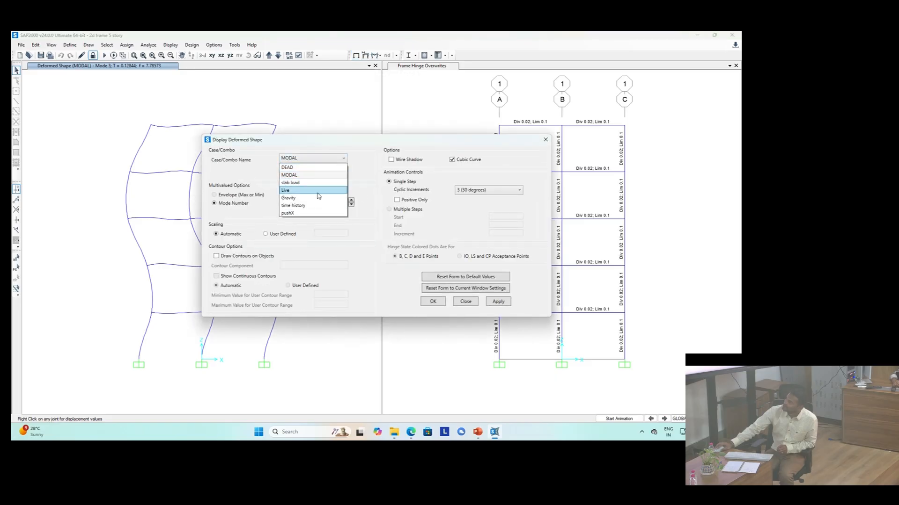
{"action": "left_click", "coordinate": [316, 209]}
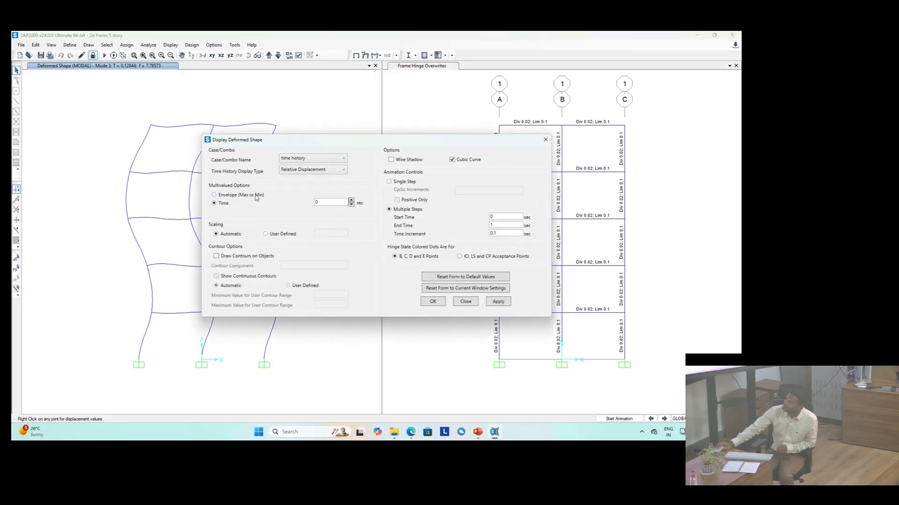
{"action": "left_click", "coordinate": [432, 302]}
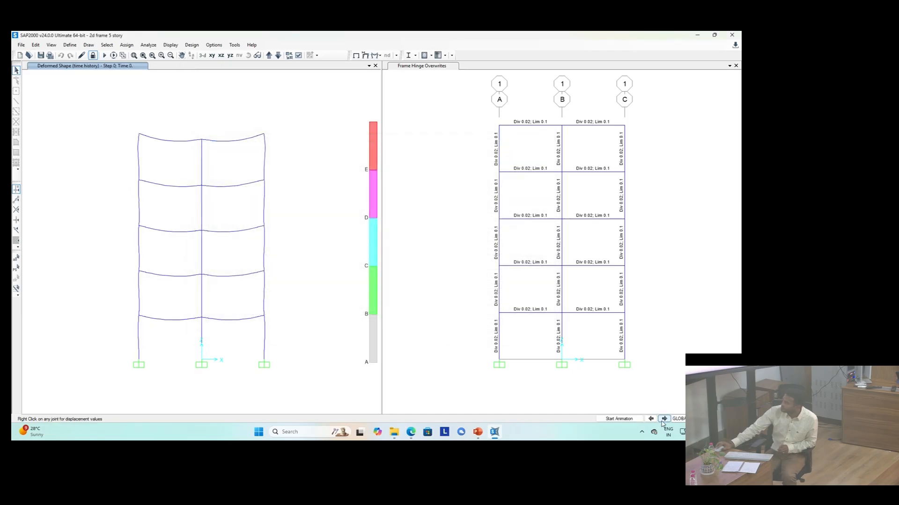
{"action": "left_click", "coordinate": [663, 419]}
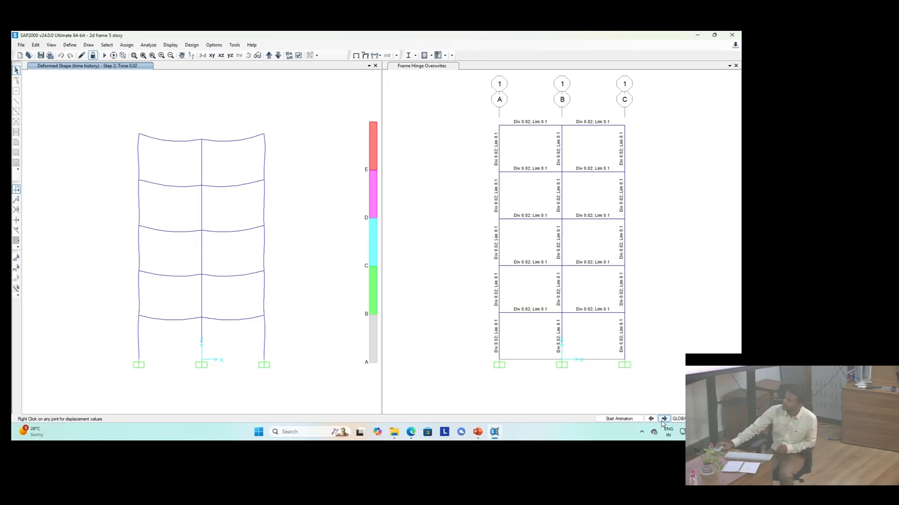
{"action": "left_click", "coordinate": [664, 419]}
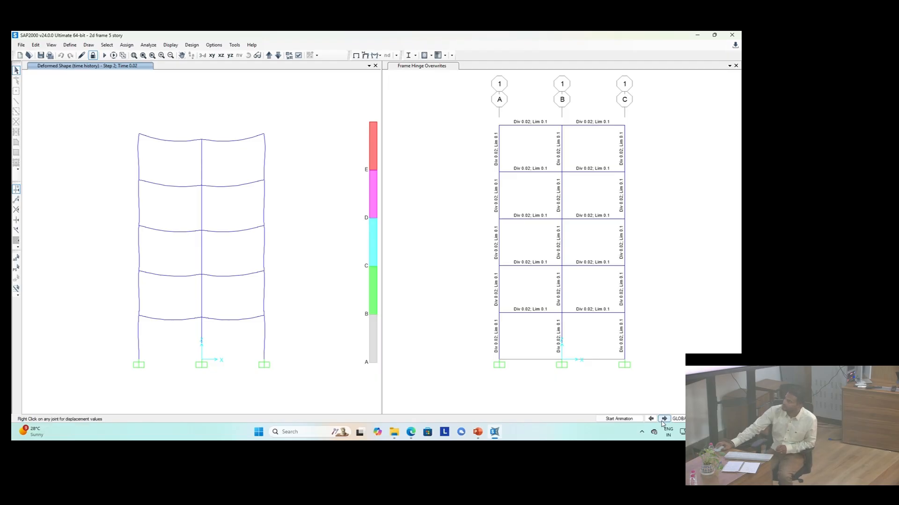
Step: Display the time history deformed shape as an envelope (max or min)
{"action": "left_click", "coordinate": [354, 55]}
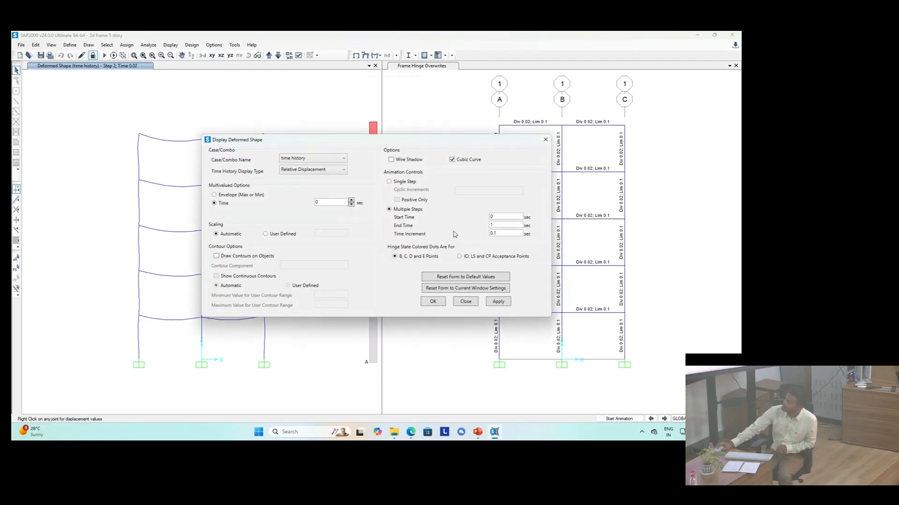
{"action": "left_click", "coordinate": [239, 195]}
{"action": "left_click", "coordinate": [438, 303]}
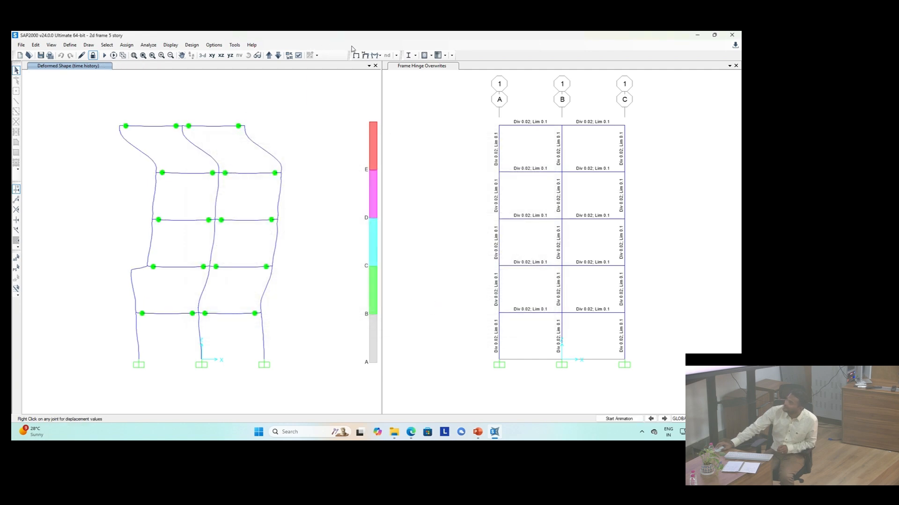
Step: Display the time history deformed shape at a time of 20 sec
{"action": "left_click", "coordinate": [365, 55]}
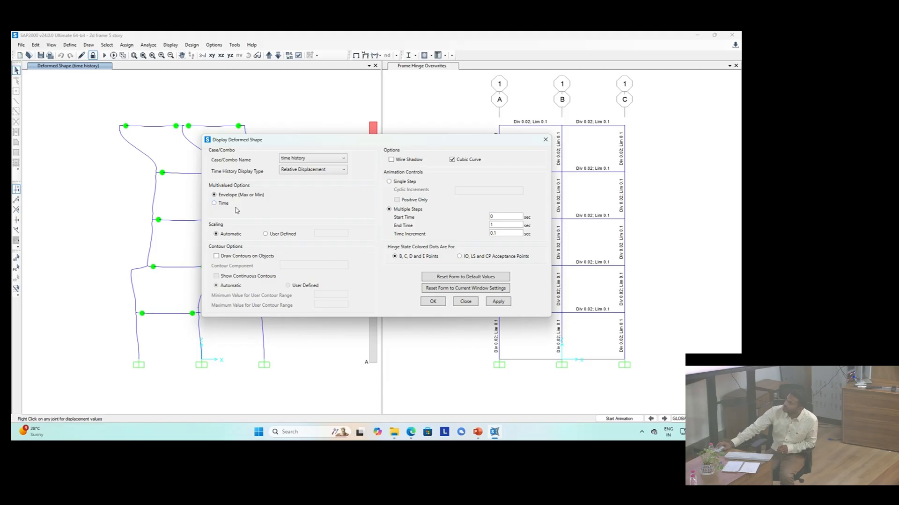
{"action": "left_click", "coordinate": [220, 204]}
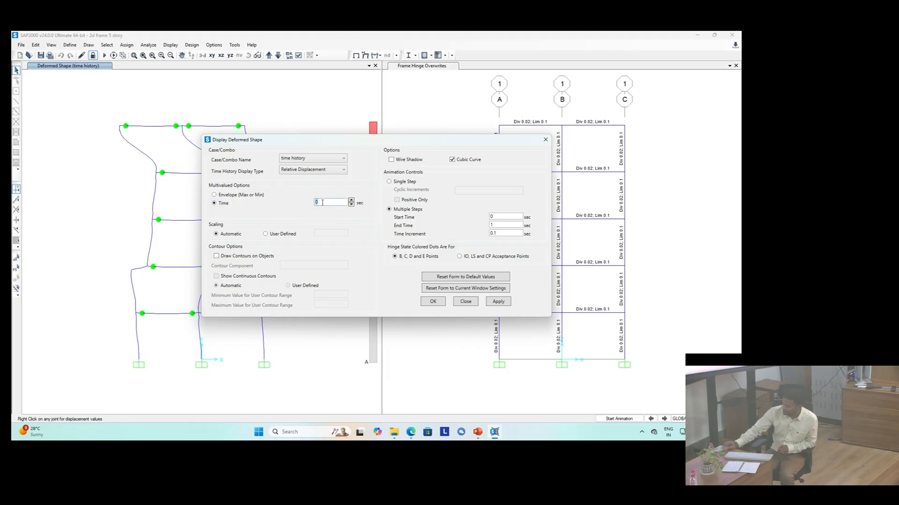
{"action": "type", "text": "20"}
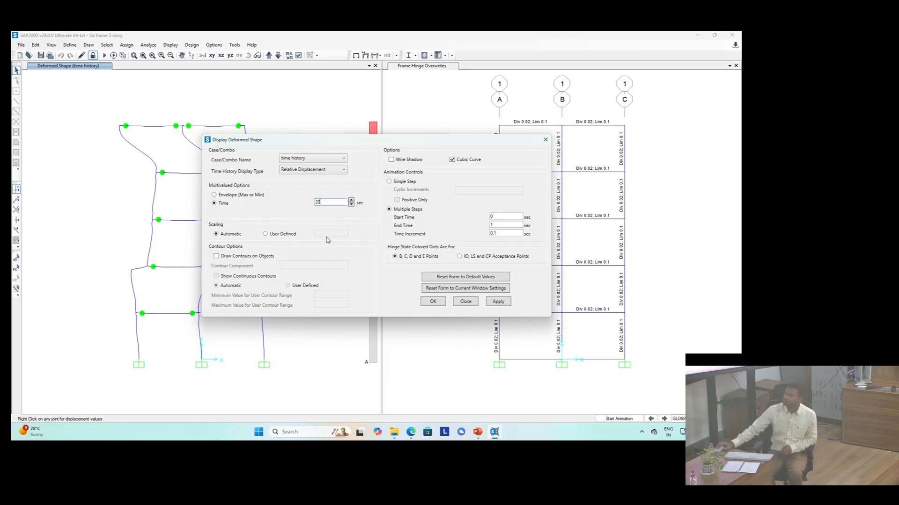
{"action": "left_click", "coordinate": [438, 303]}
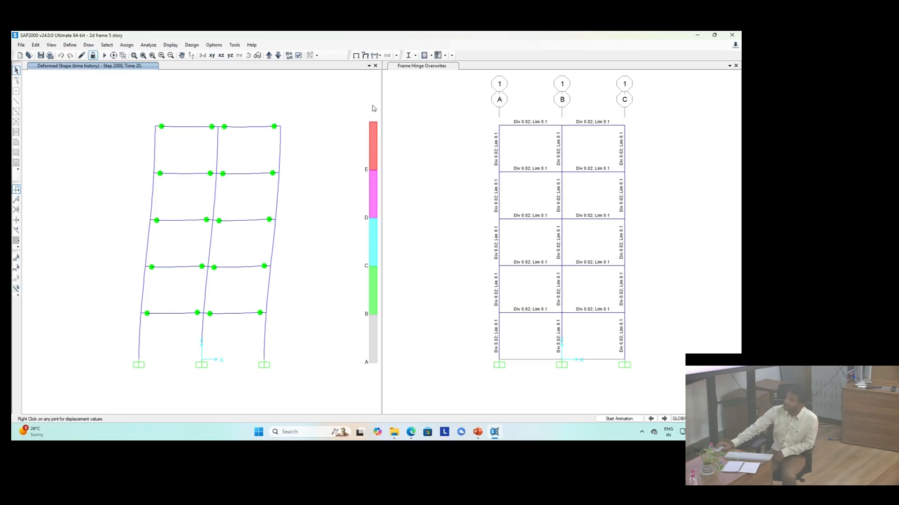
Step: Try colouring hinge states by IO, LS and CP acceptance points instead of B, C, D and E points
{"action": "left_click", "coordinate": [366, 55]}
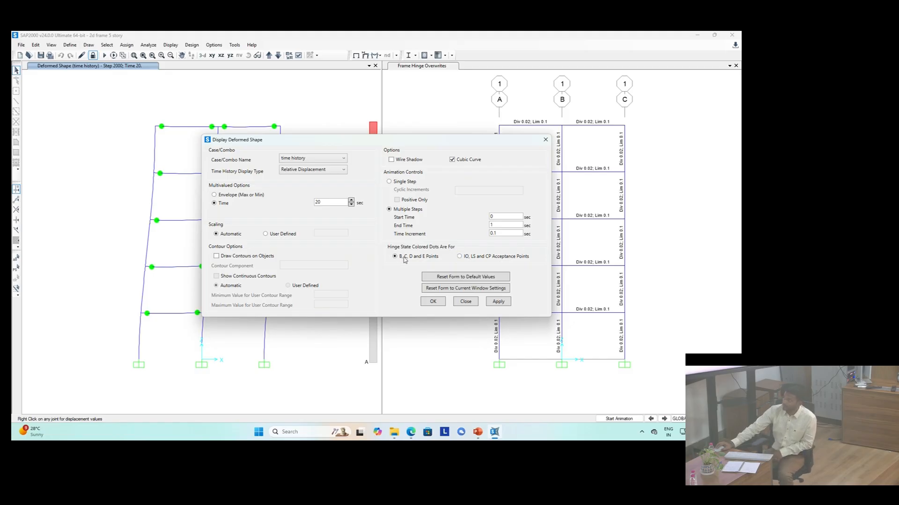
{"action": "left_click", "coordinate": [460, 256]}
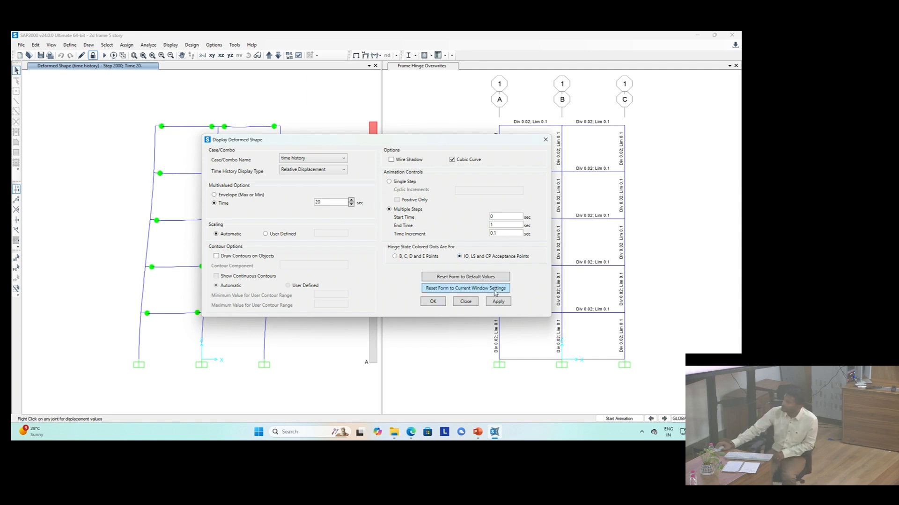
{"action": "left_click", "coordinate": [470, 302]}
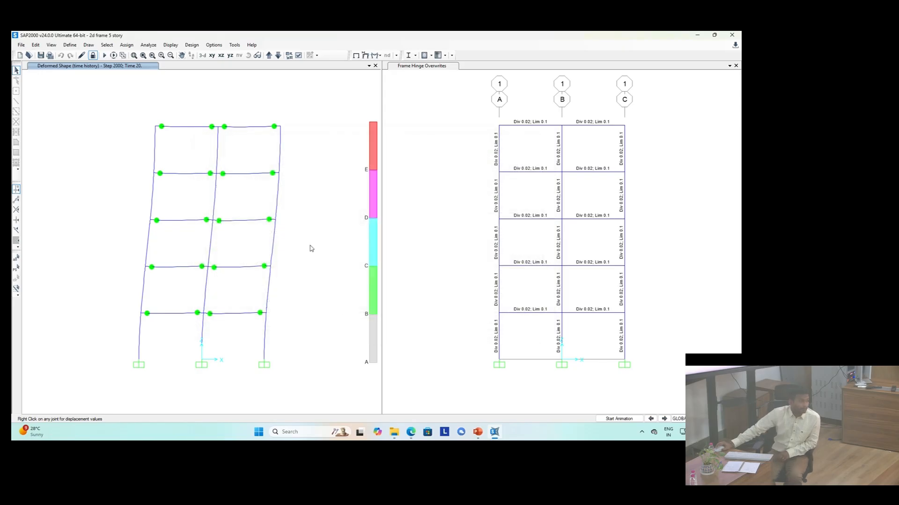
{"action": "left_click", "coordinate": [364, 56]}
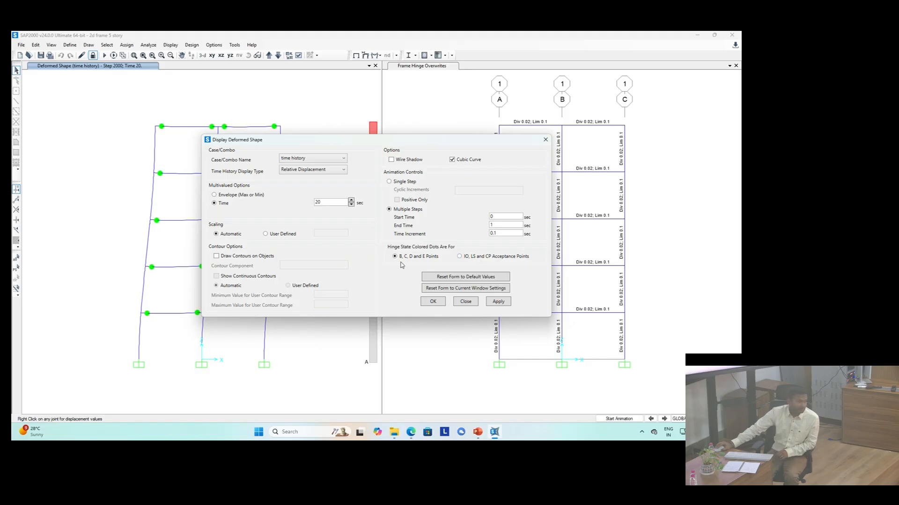
{"action": "left_click", "coordinate": [427, 303]}
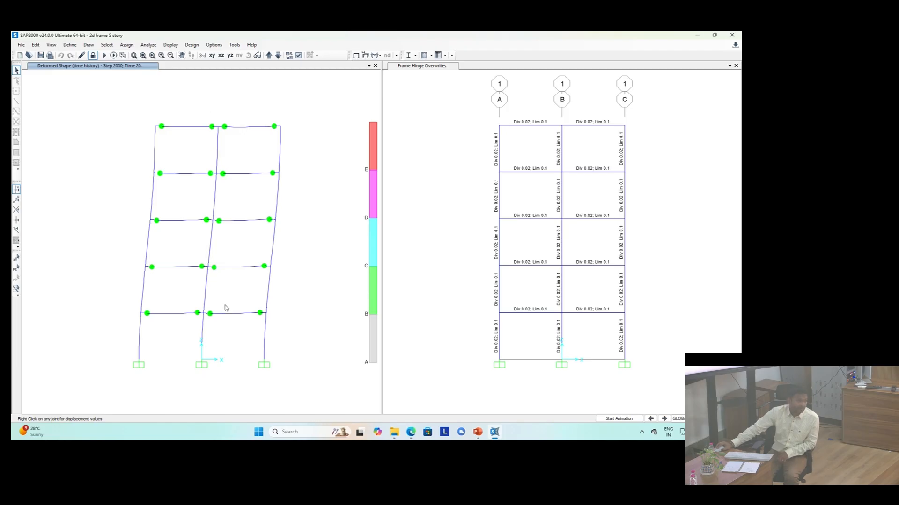
Step: Step forward through the time history deformed shape beyond 20 sec
{"action": "left_click", "coordinate": [664, 420]}
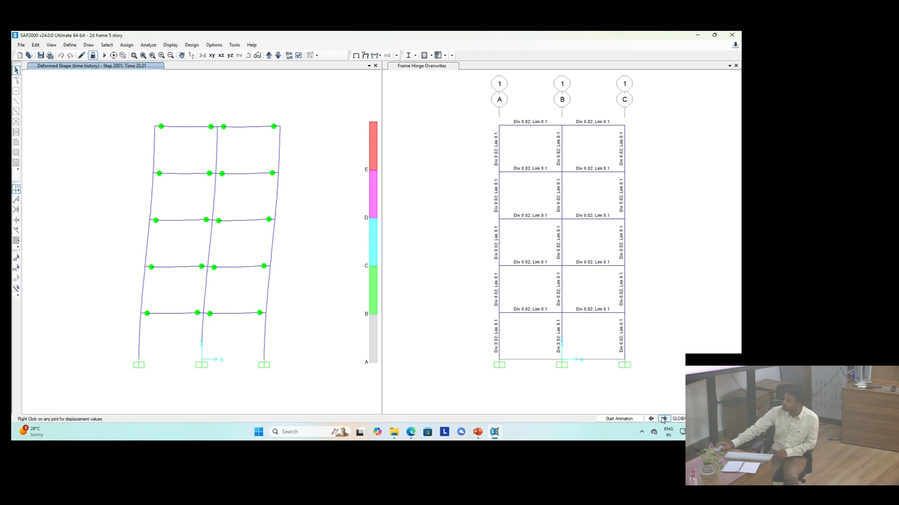
{"action": "left_click", "coordinate": [664, 419]}
{"action": "left_click", "coordinate": [663, 419]}
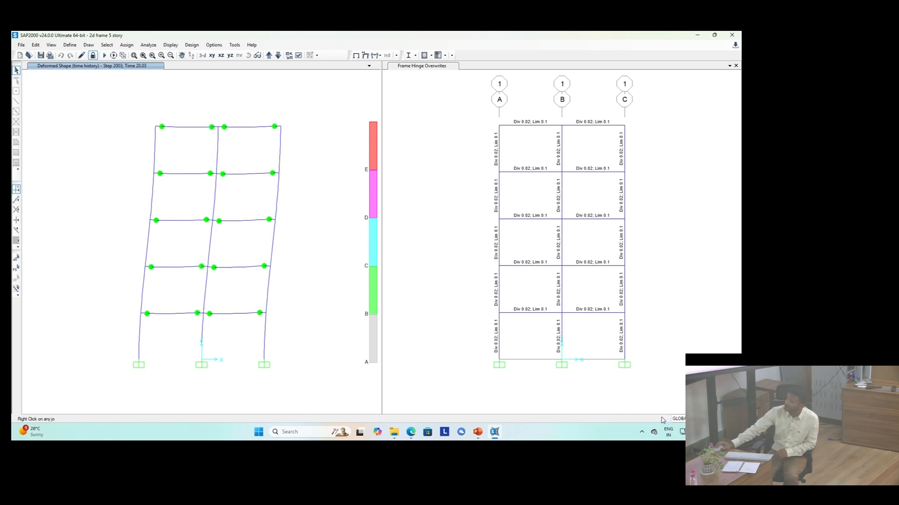
Step: Display the time history deformed shape at a time of 30 sec
{"action": "left_click", "coordinate": [663, 419]}
{"action": "left_click", "coordinate": [663, 419]}
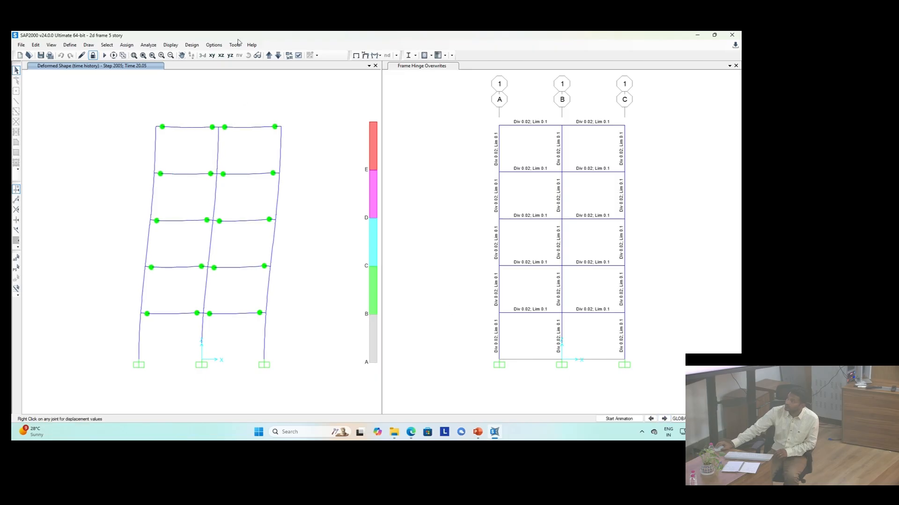
{"action": "left_click", "coordinate": [365, 56]}
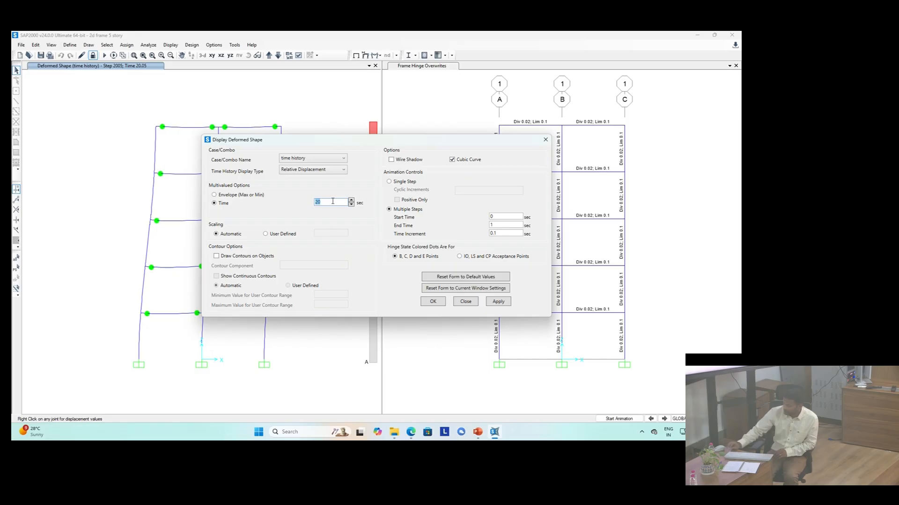
{"action": "type", "text": "30"}
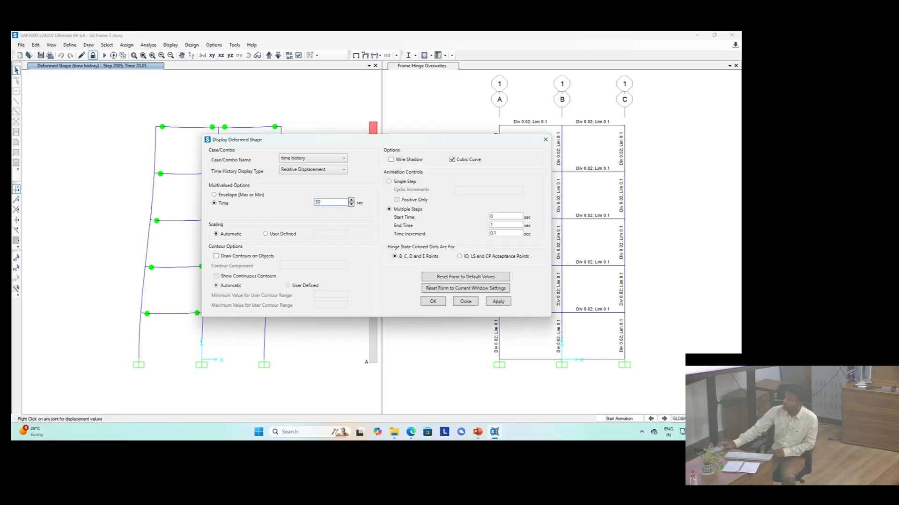
{"action": "left_click", "coordinate": [432, 302]}
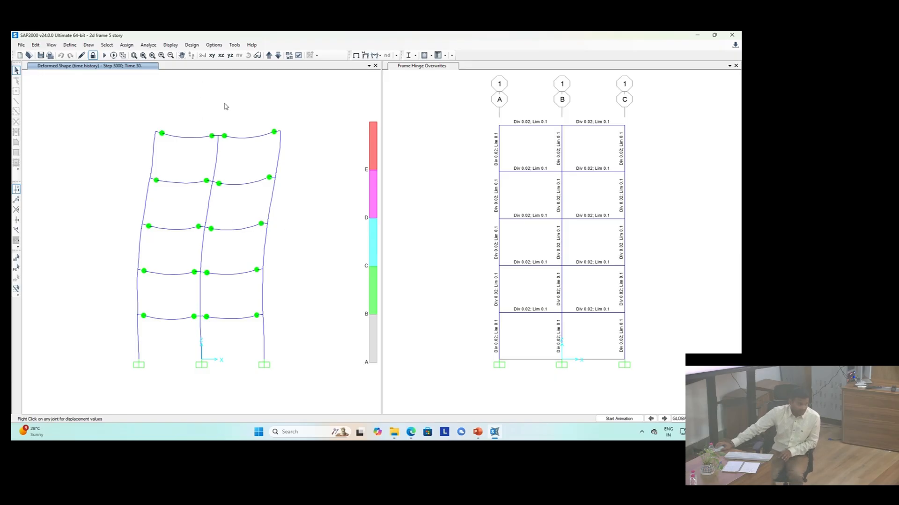
Step: Display the time history deformed shape at a time of 39 sec
{"action": "right_click", "coordinate": [281, 132]}
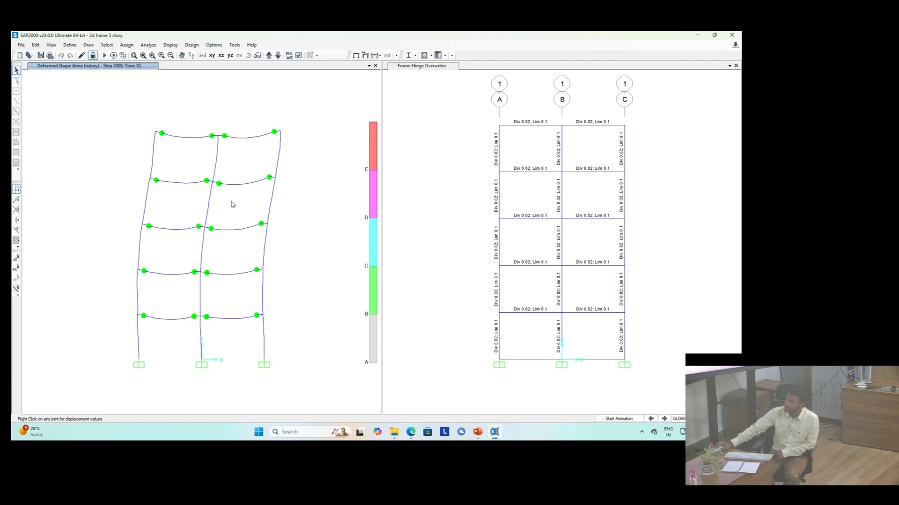
{"action": "left_click", "coordinate": [365, 56]}
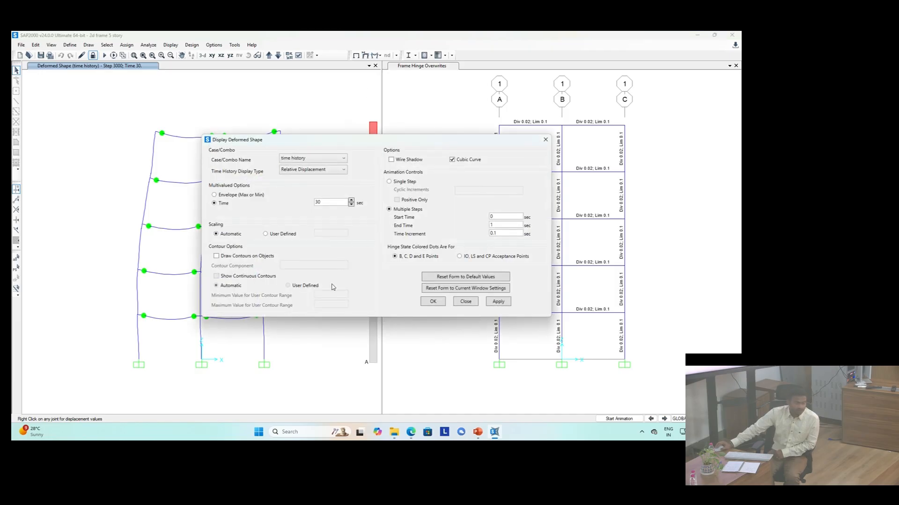
{"action": "double_click", "coordinate": [328, 200]}
{"action": "type", "text": "39"}
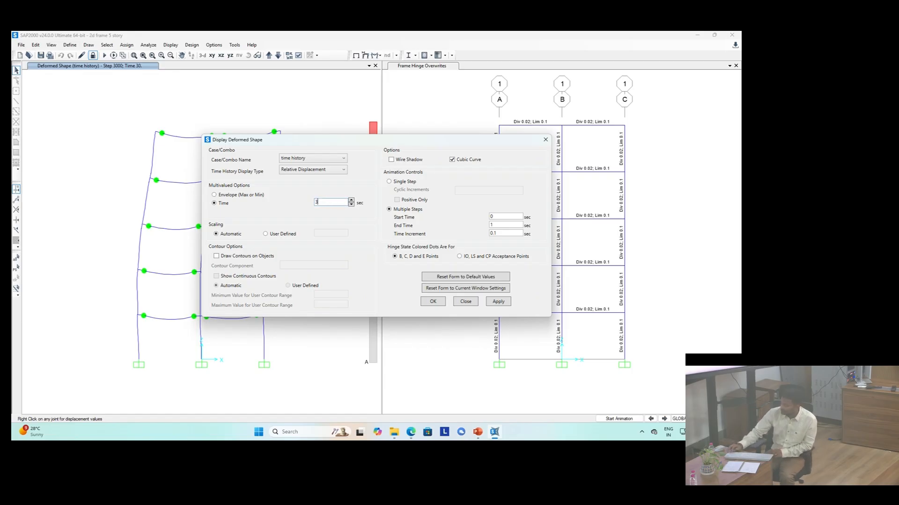
{"action": "left_click", "coordinate": [435, 303]}
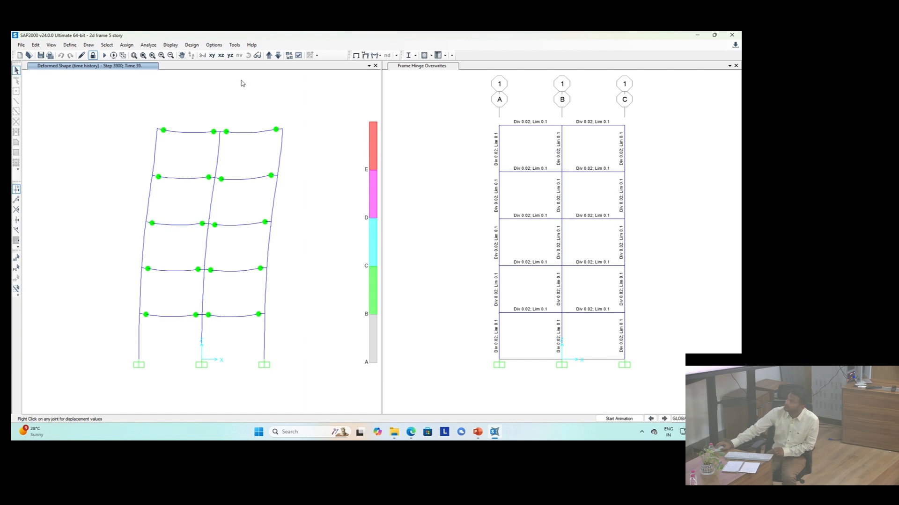
Step: Display the time history deformed shape at a time of 1 sec
{"action": "left_click", "coordinate": [367, 55]}
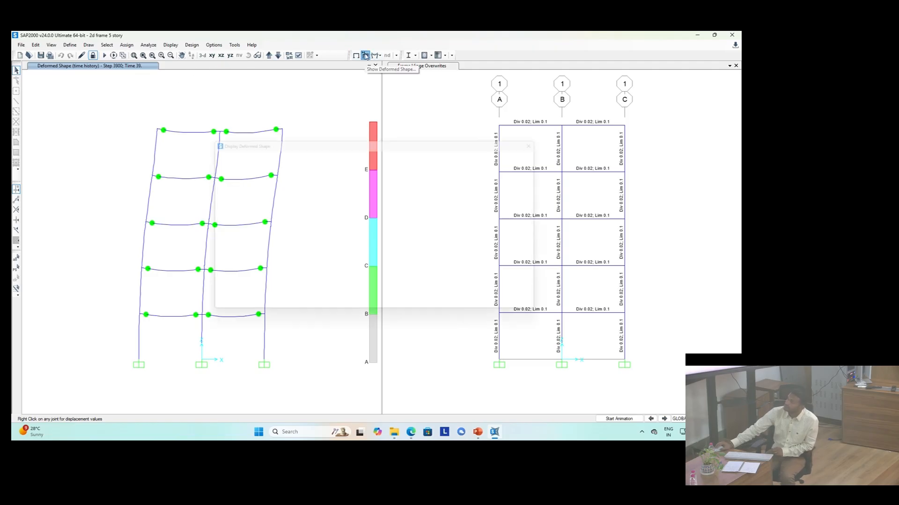
{"action": "double_click", "coordinate": [333, 205]}
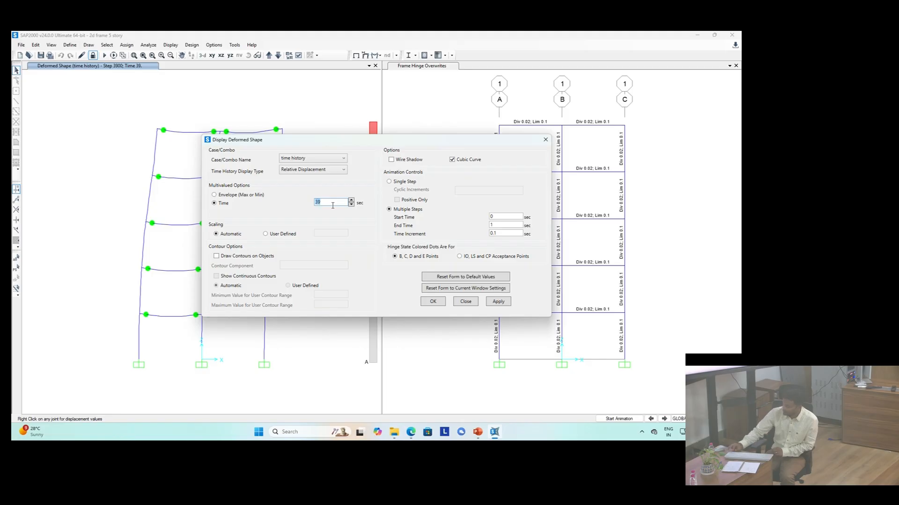
{"action": "type", "text": "1"}
{"action": "left_click", "coordinate": [440, 302]}
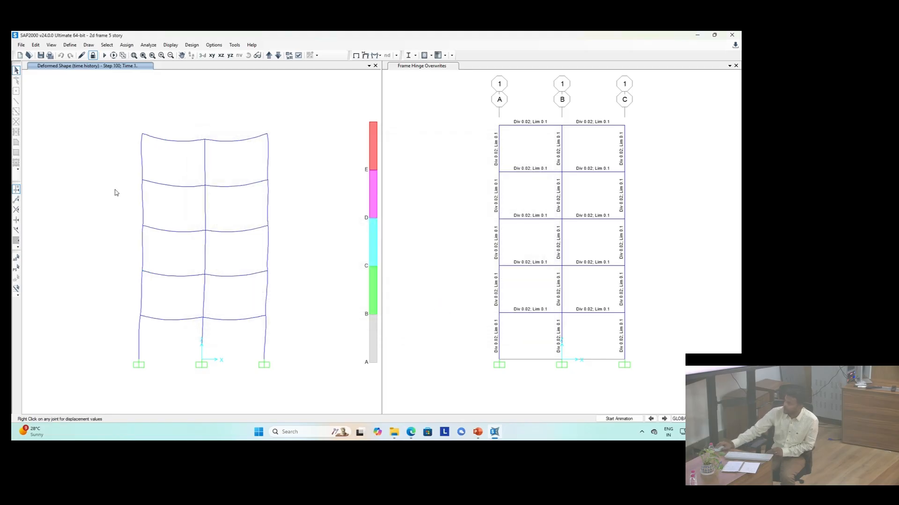
Step: Step forward through the time history deformed shape from 1 sec onwards
{"action": "left_click", "coordinate": [664, 419]}
{"action": "left_click", "coordinate": [664, 418]}
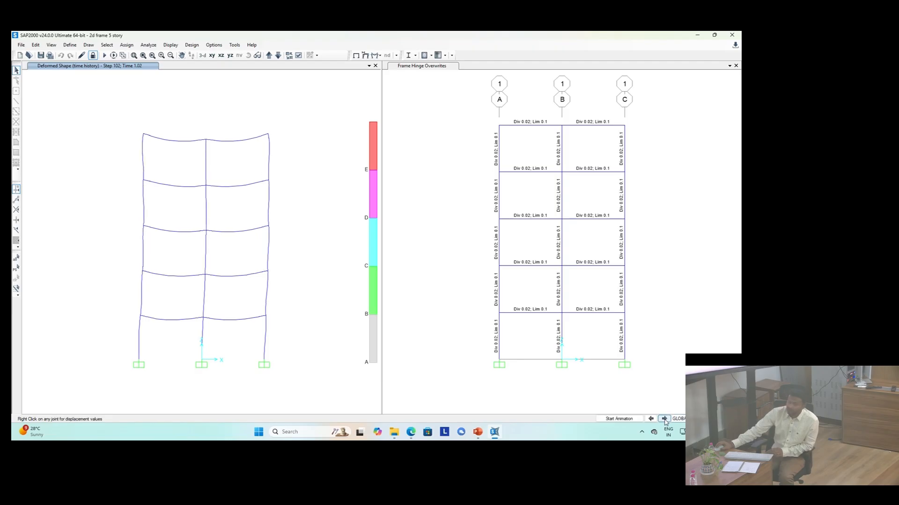
{"action": "left_click", "coordinate": [664, 419]}
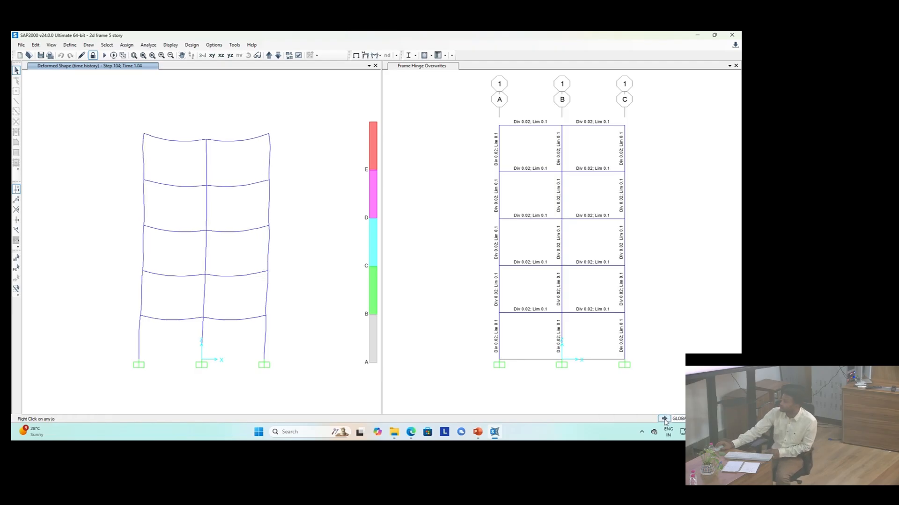
{"action": "left_click", "coordinate": [664, 419]}
{"action": "left_click", "coordinate": [664, 419]}
{"action": "left_click", "coordinate": [664, 419]}
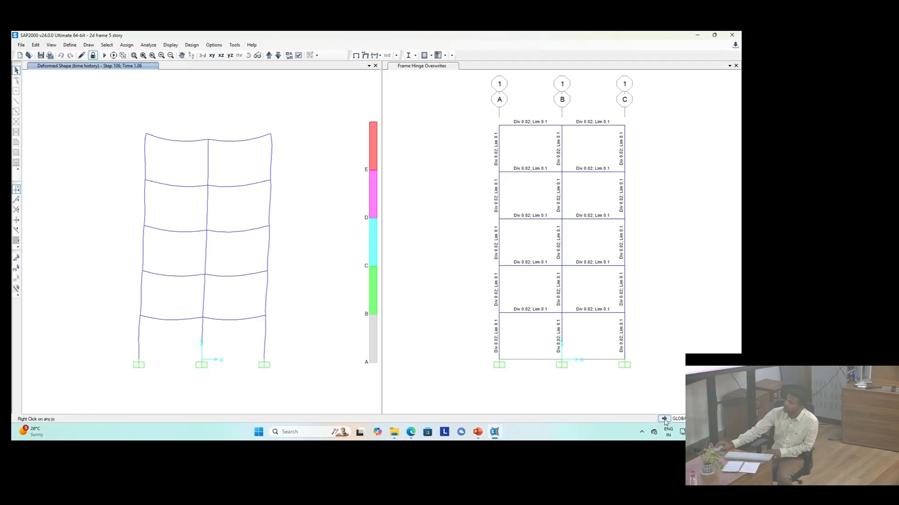
{"action": "left_click", "coordinate": [664, 419]}
{"action": "left_click", "coordinate": [665, 419]}
{"action": "left_click", "coordinate": [664, 419]}
{"action": "left_click", "coordinate": [664, 419]}
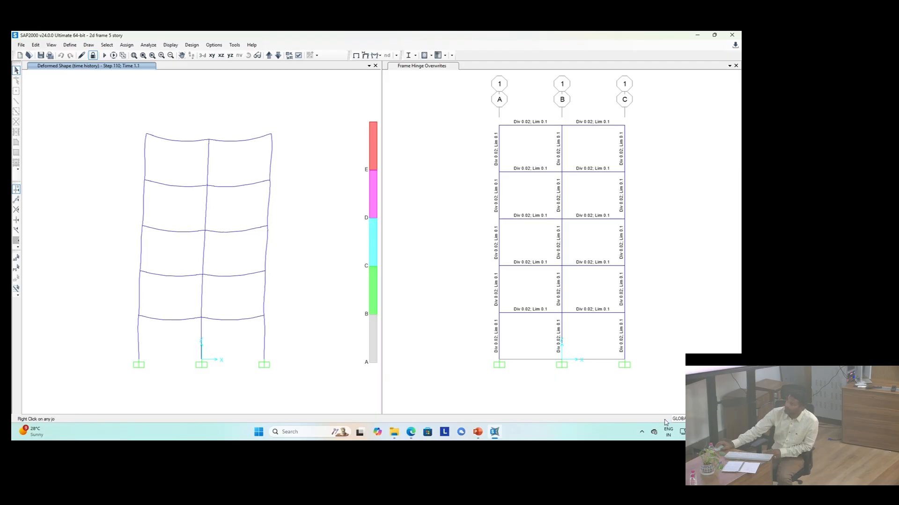
{"action": "left_click", "coordinate": [664, 419]}
{"action": "left_click", "coordinate": [664, 419]}
{"action": "left_click", "coordinate": [665, 420]}
{"action": "left_click", "coordinate": [664, 420]}
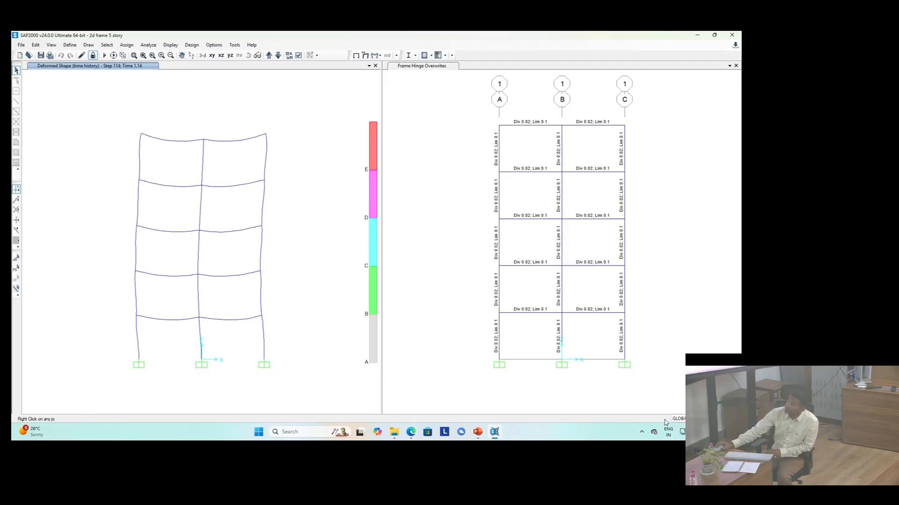
{"action": "left_click", "coordinate": [664, 420]}
{"action": "left_click", "coordinate": [664, 420]}
{"action": "left_click", "coordinate": [664, 420]}
{"action": "left_click", "coordinate": [665, 420]}
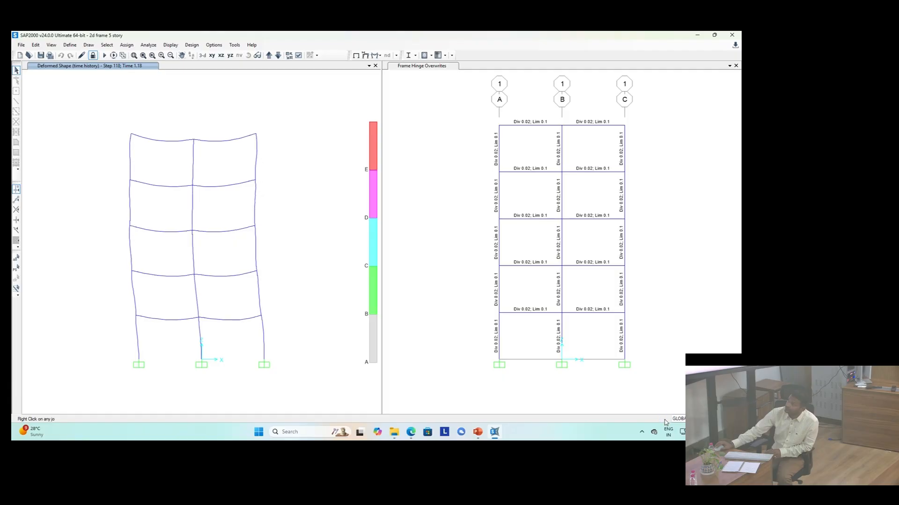
{"action": "left_click", "coordinate": [664, 420]}
{"action": "left_click", "coordinate": [664, 420]}
{"action": "left_click", "coordinate": [664, 420]}
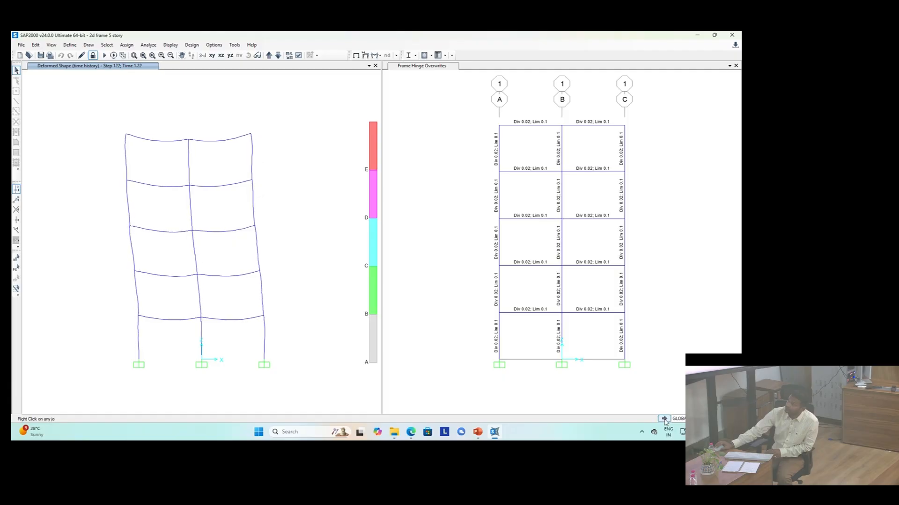
{"action": "left_click", "coordinate": [664, 420]}
{"action": "left_click", "coordinate": [664, 422]}
{"action": "left_click", "coordinate": [664, 421]}
{"action": "left_click", "coordinate": [664, 421]}
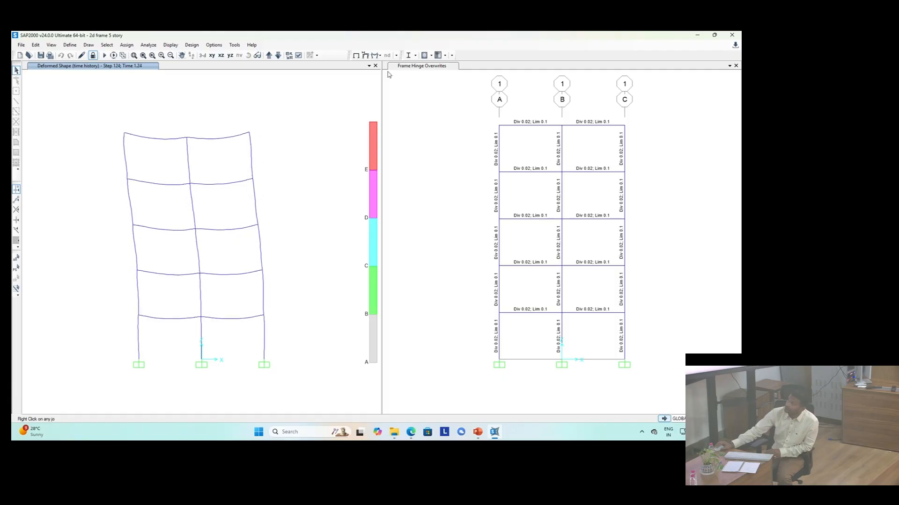
Step: Display the time history deformed shape at a time of 5 sec
{"action": "left_click", "coordinate": [364, 55]}
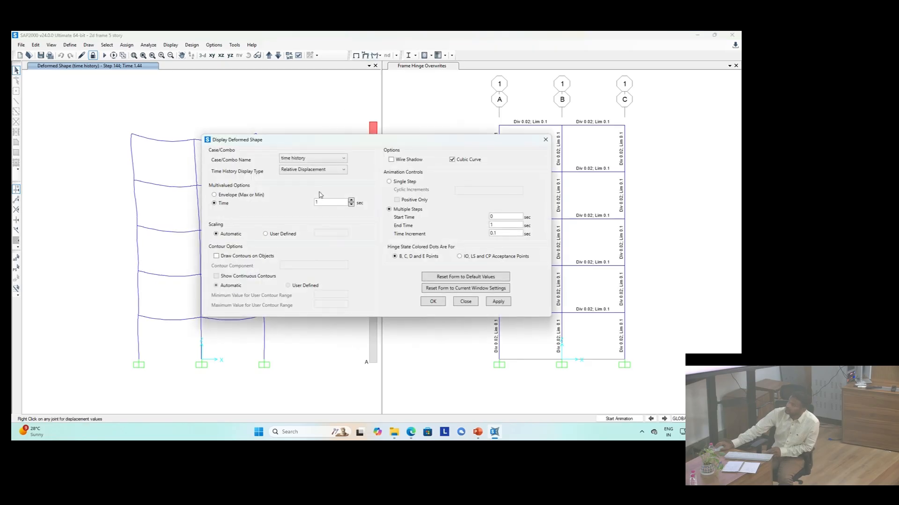
{"action": "double_click", "coordinate": [329, 201]}
{"action": "type", "text": "5"}
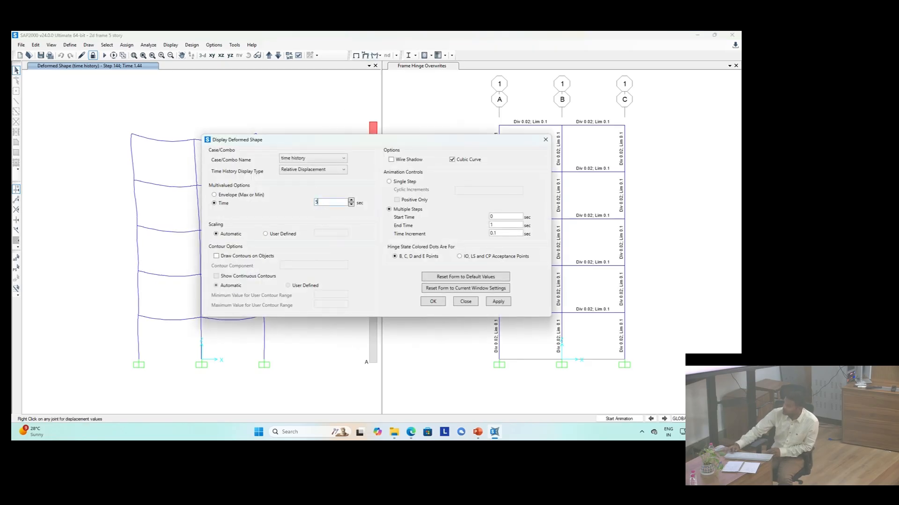
{"action": "left_click", "coordinate": [435, 302]}
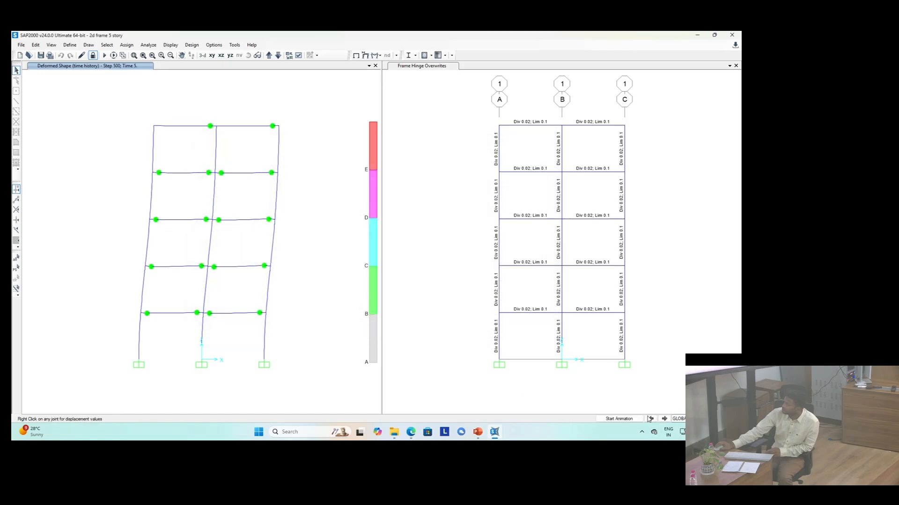
Step: Step backward through the time history deformed shape from 5 sec
{"action": "left_click", "coordinate": [650, 419]}
{"action": "left_click", "coordinate": [650, 419]}
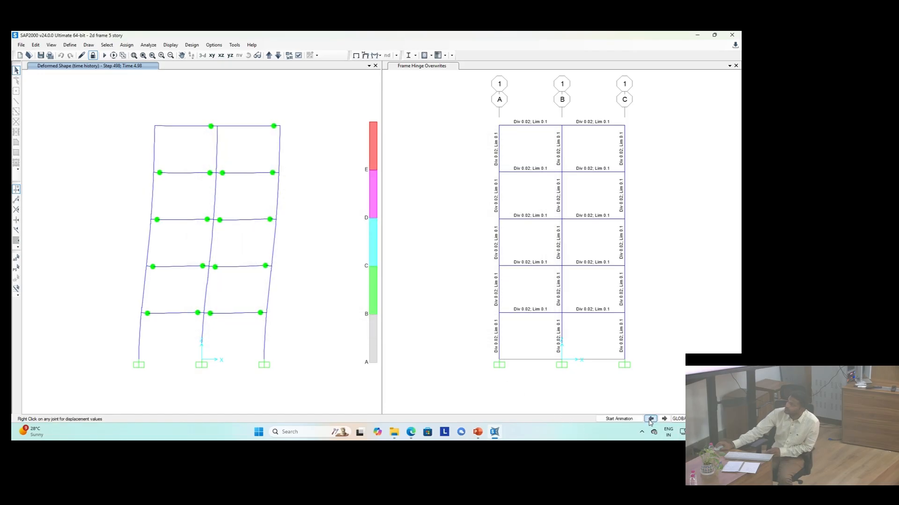
{"action": "left_click", "coordinate": [650, 419]}
{"action": "left_click", "coordinate": [650, 419]}
{"action": "left_click", "coordinate": [650, 419]}
{"action": "left_click", "coordinate": [650, 419]}
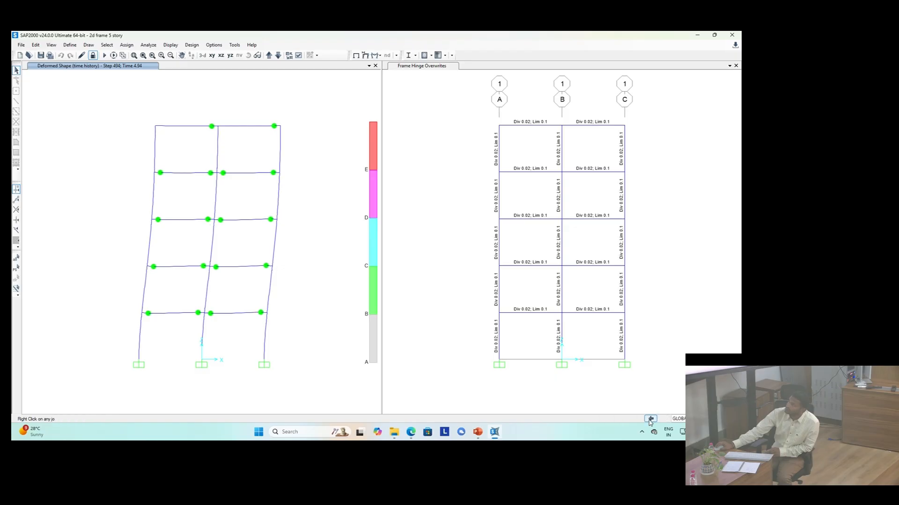
{"action": "left_click", "coordinate": [650, 419]}
{"action": "left_click", "coordinate": [650, 419]}
{"action": "left_click", "coordinate": [650, 418]}
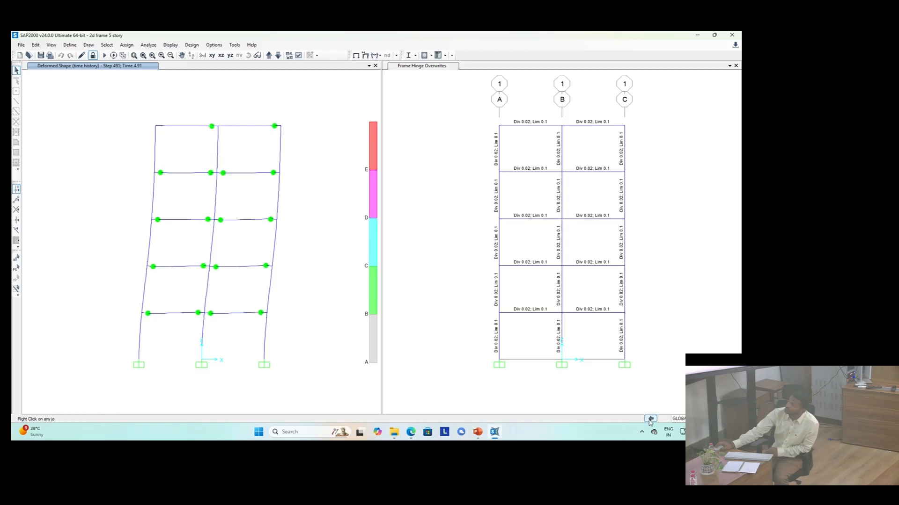
{"action": "left_click", "coordinate": [650, 419]}
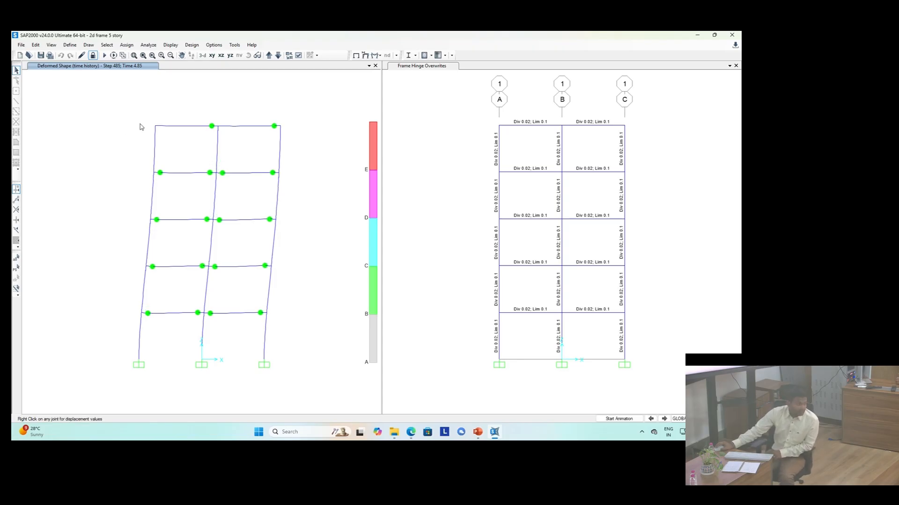
Step: Show the static pushover curve for the pushX nonlinear case
{"action": "left_click", "coordinate": [170, 46]}
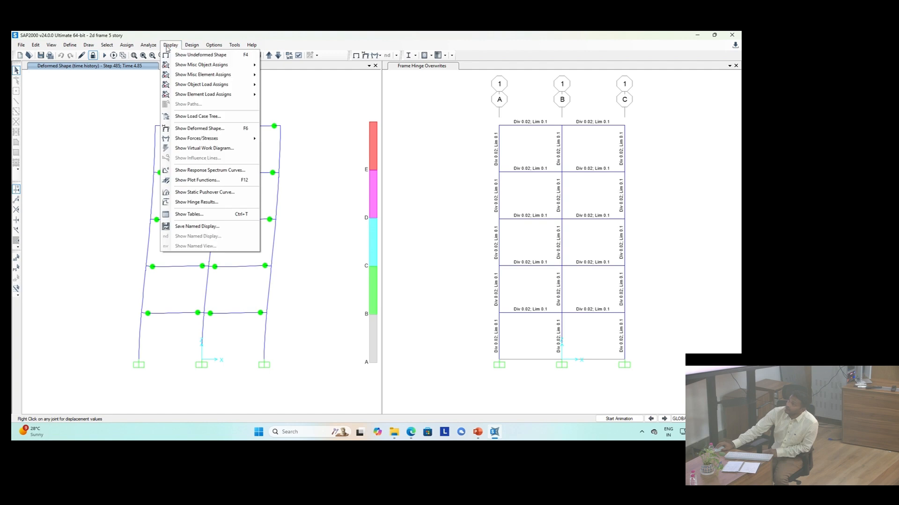
{"action": "left_click", "coordinate": [216, 195]}
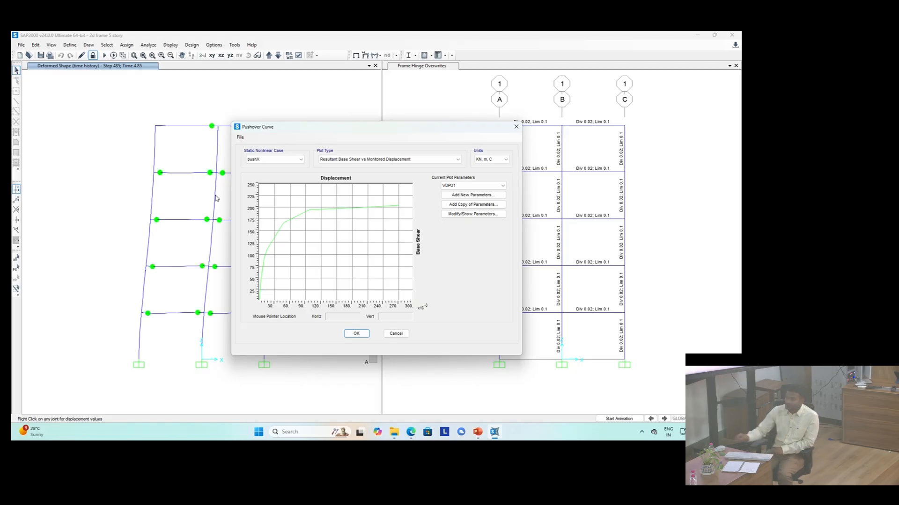
Step: Switch the pushover plot type to ATC-40 Capacity Spectrum, then back to Resultant Base Shear vs Monitored Displacement
{"action": "left_click", "coordinate": [340, 159]}
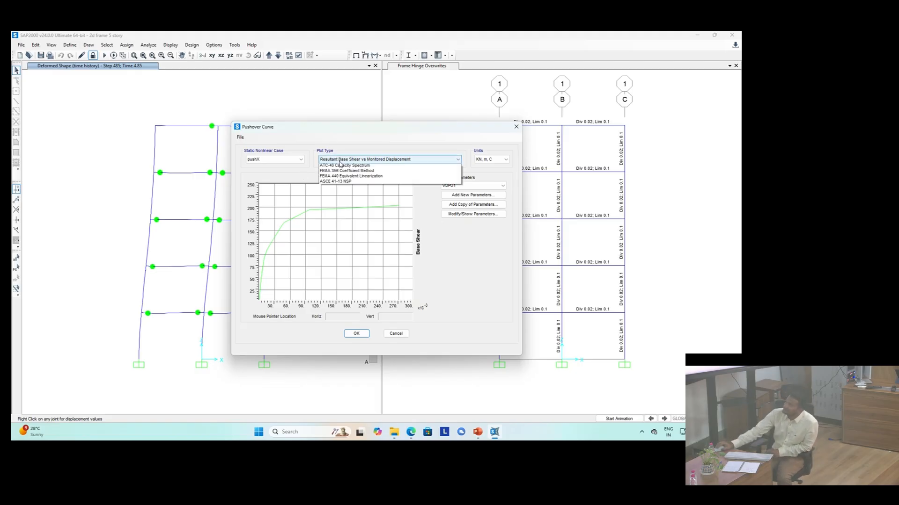
{"action": "left_click", "coordinate": [341, 173]}
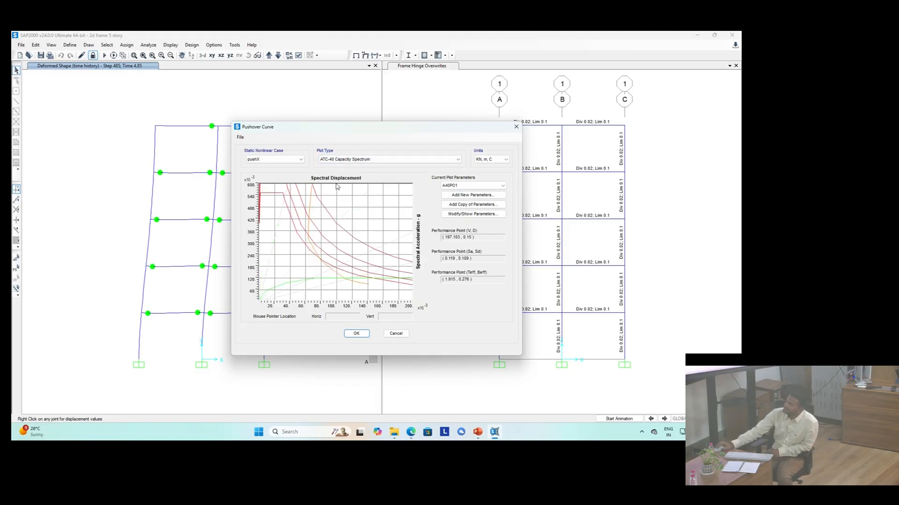
{"action": "left_click", "coordinate": [340, 161]}
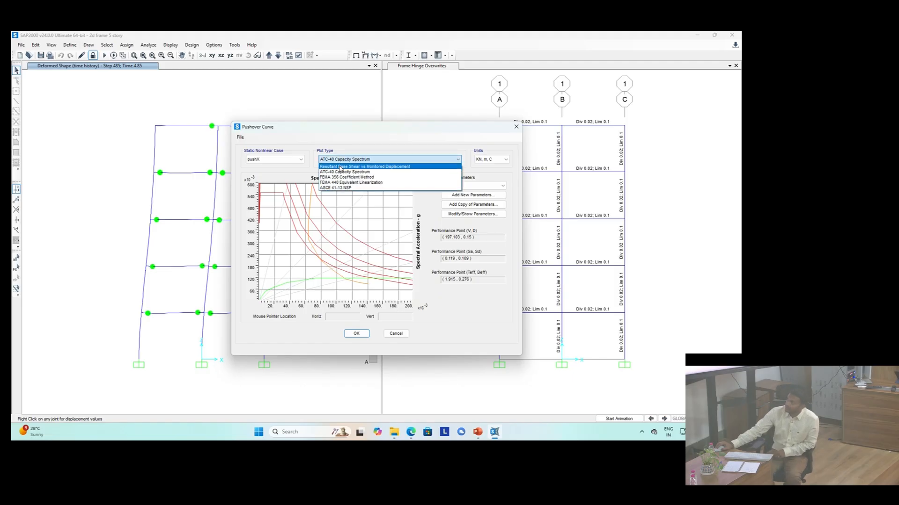
{"action": "left_click", "coordinate": [341, 166]}
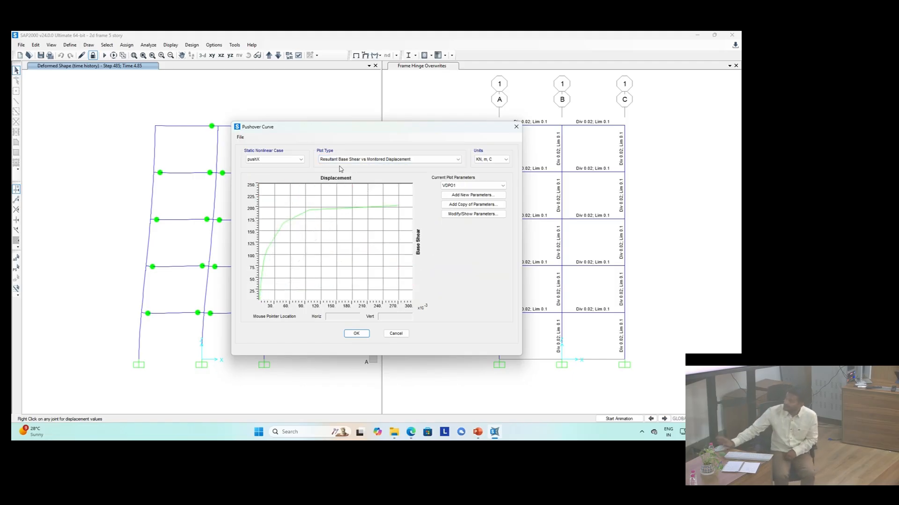